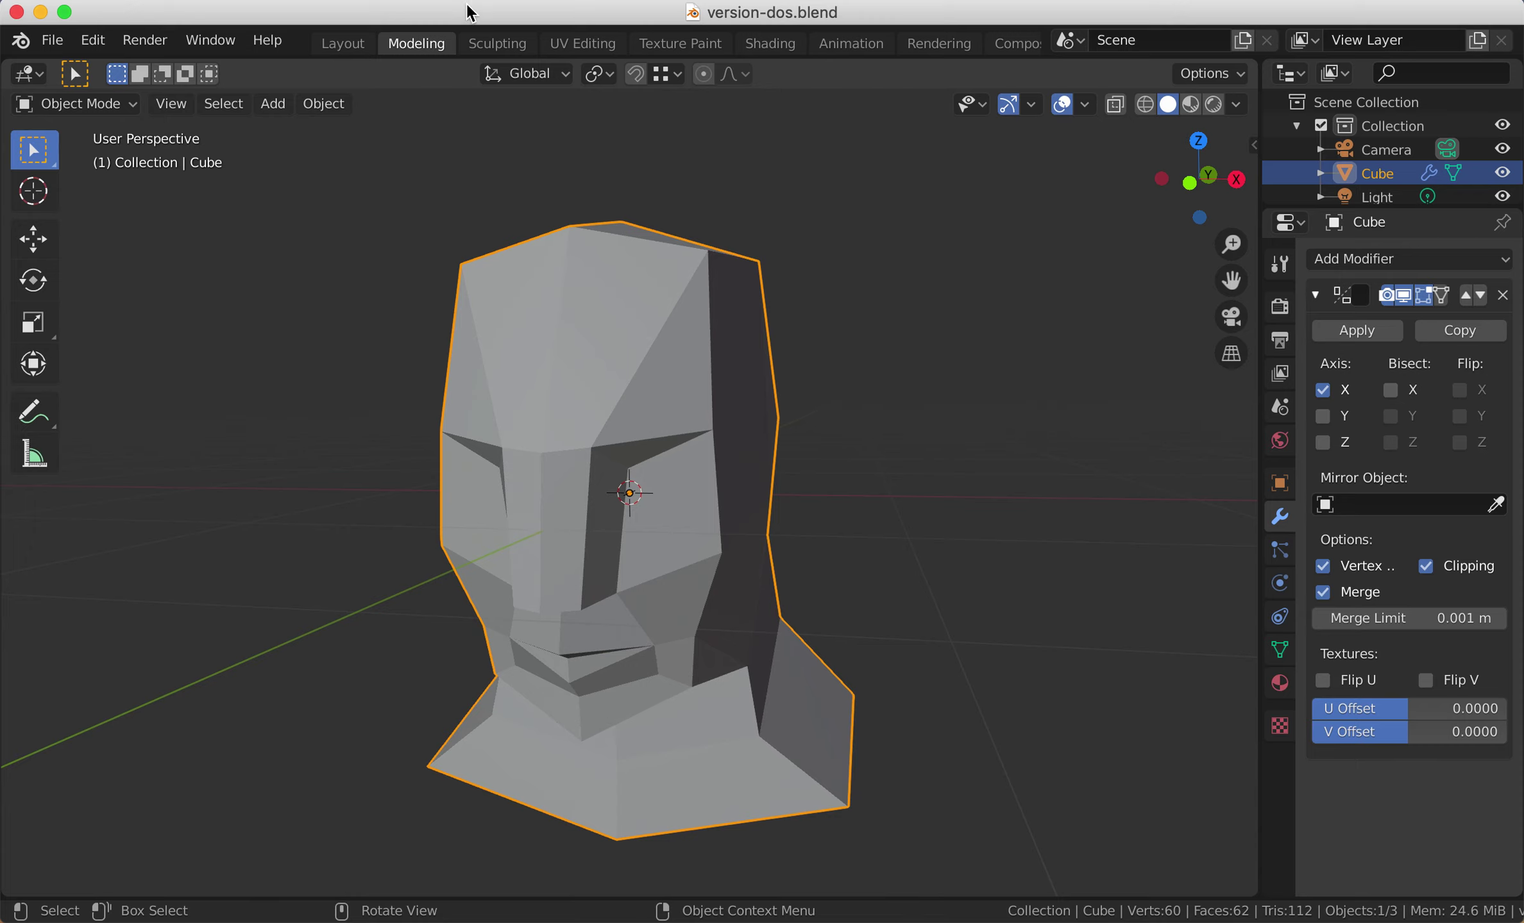
Step: Create a new file from the General template and get a close view of the default cube
middle_click_drag(747, 655, 761, 696)
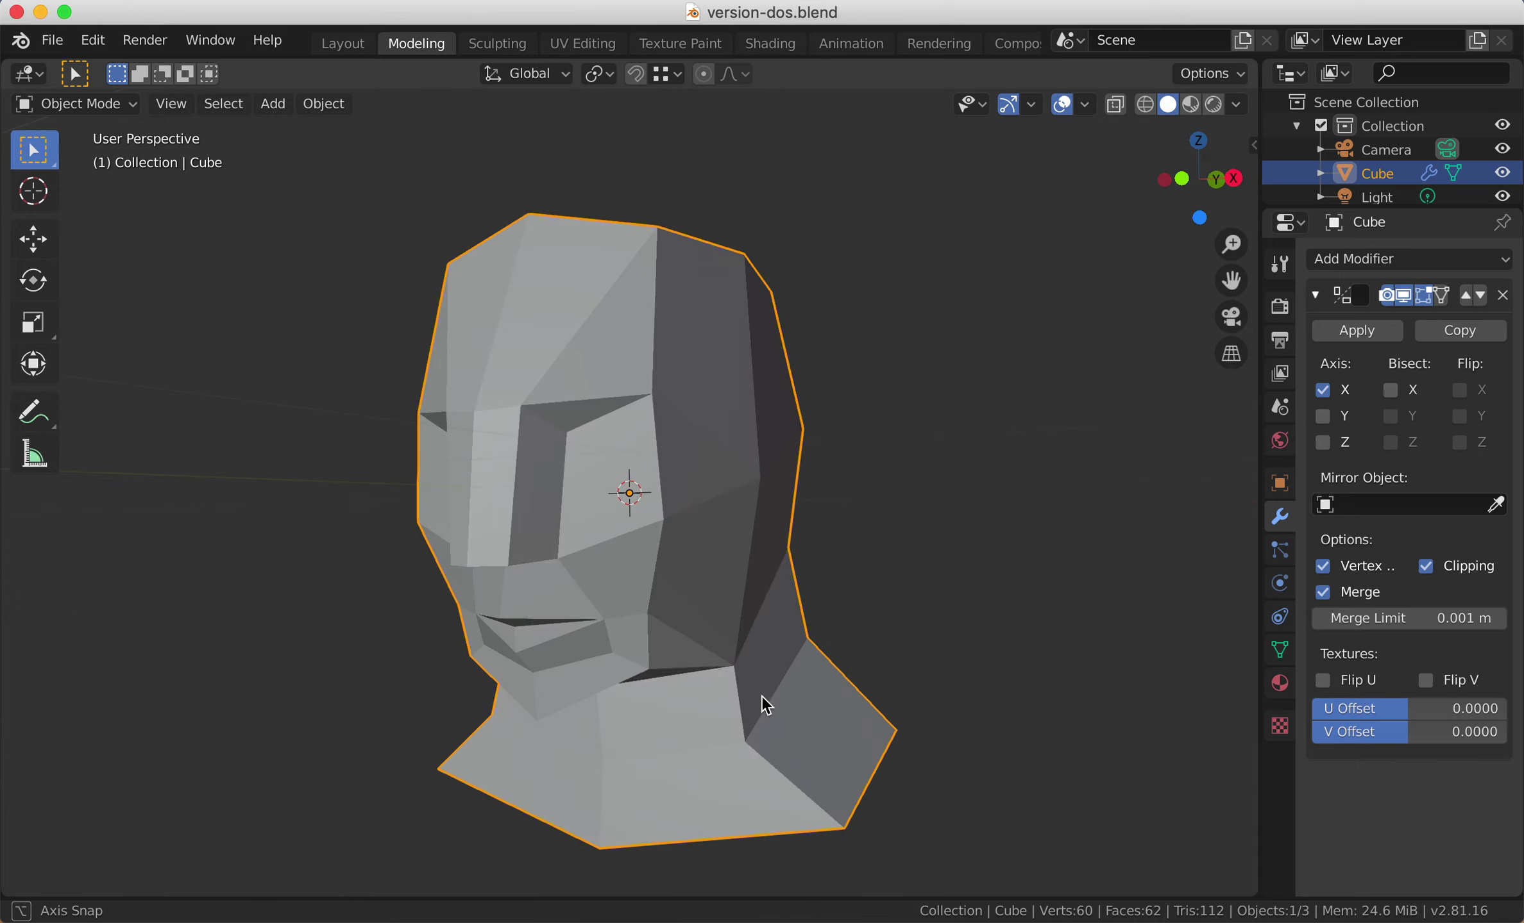
left_click(52, 39)
mouse_move(83, 67)
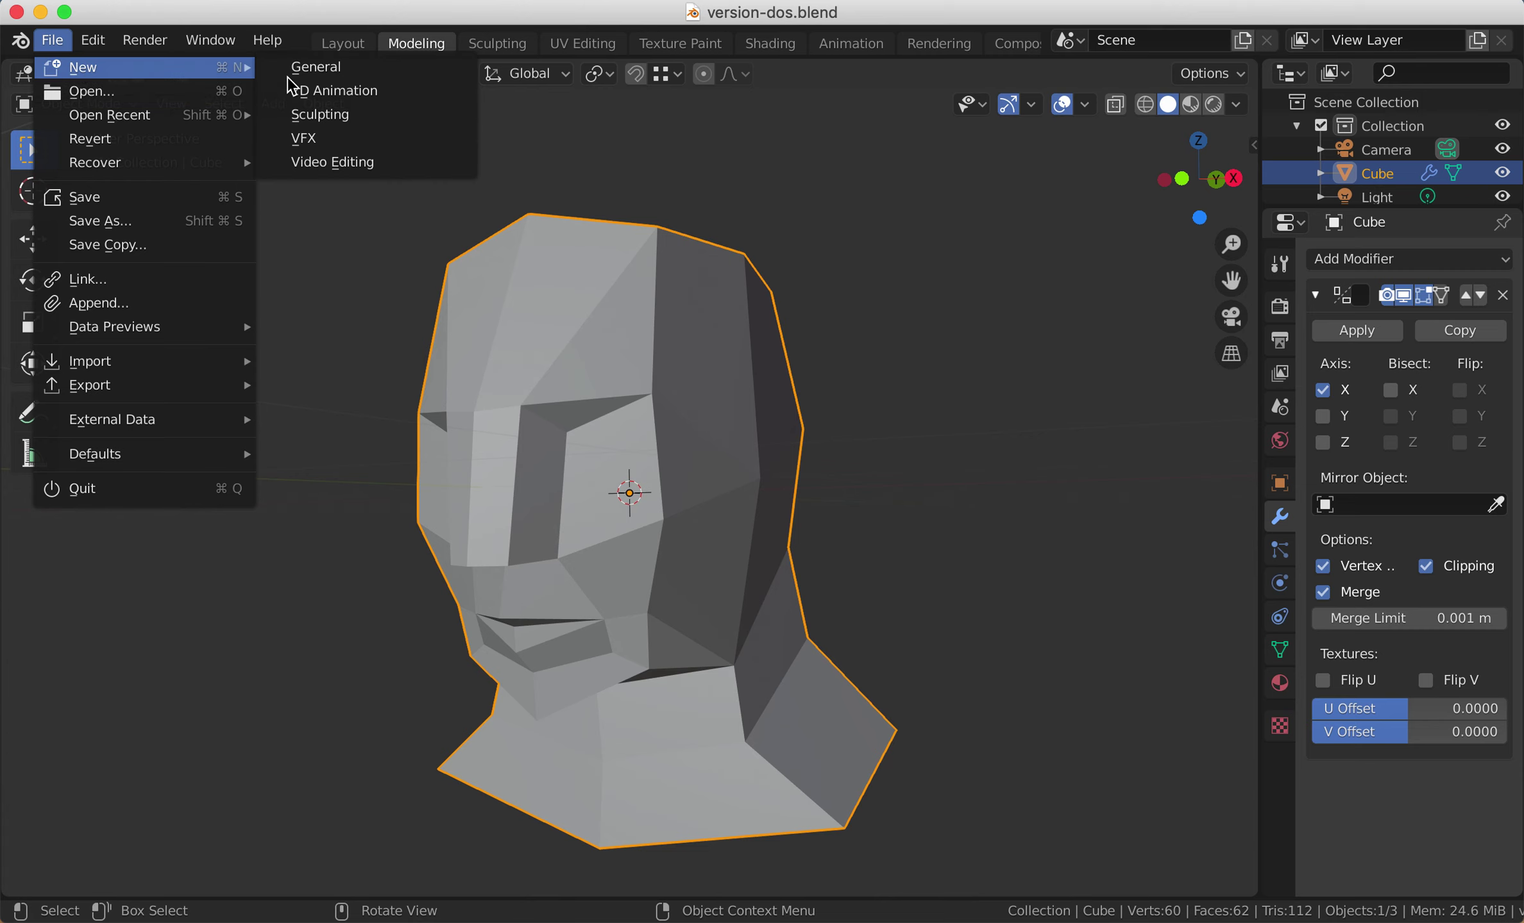
left_click(336, 77)
scroll(695, 471, "up", 3)
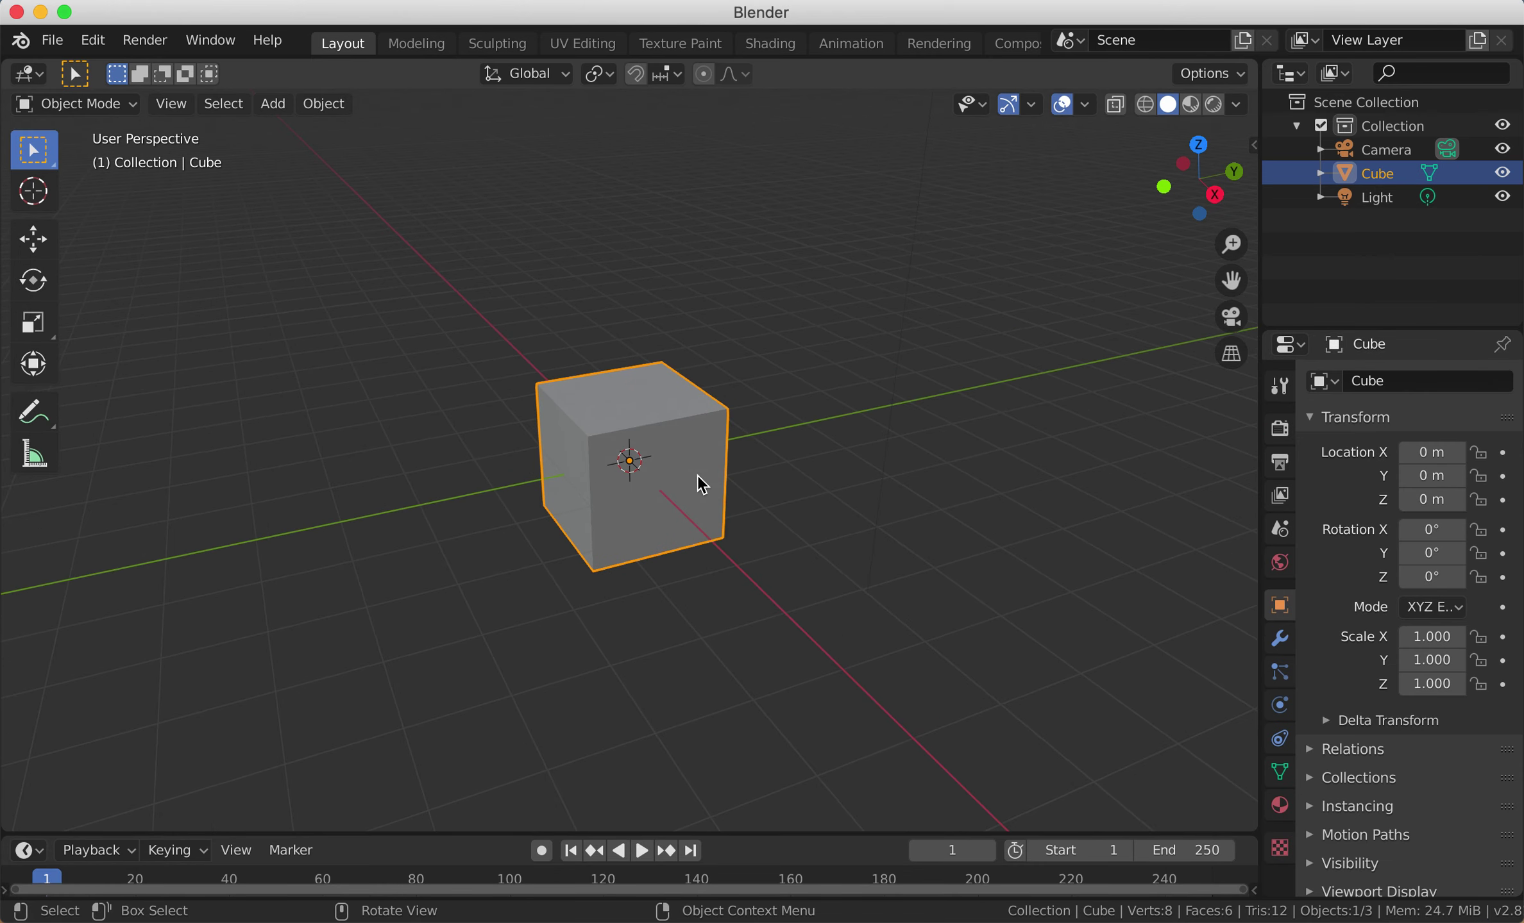
scroll(692, 474, "up", 2)
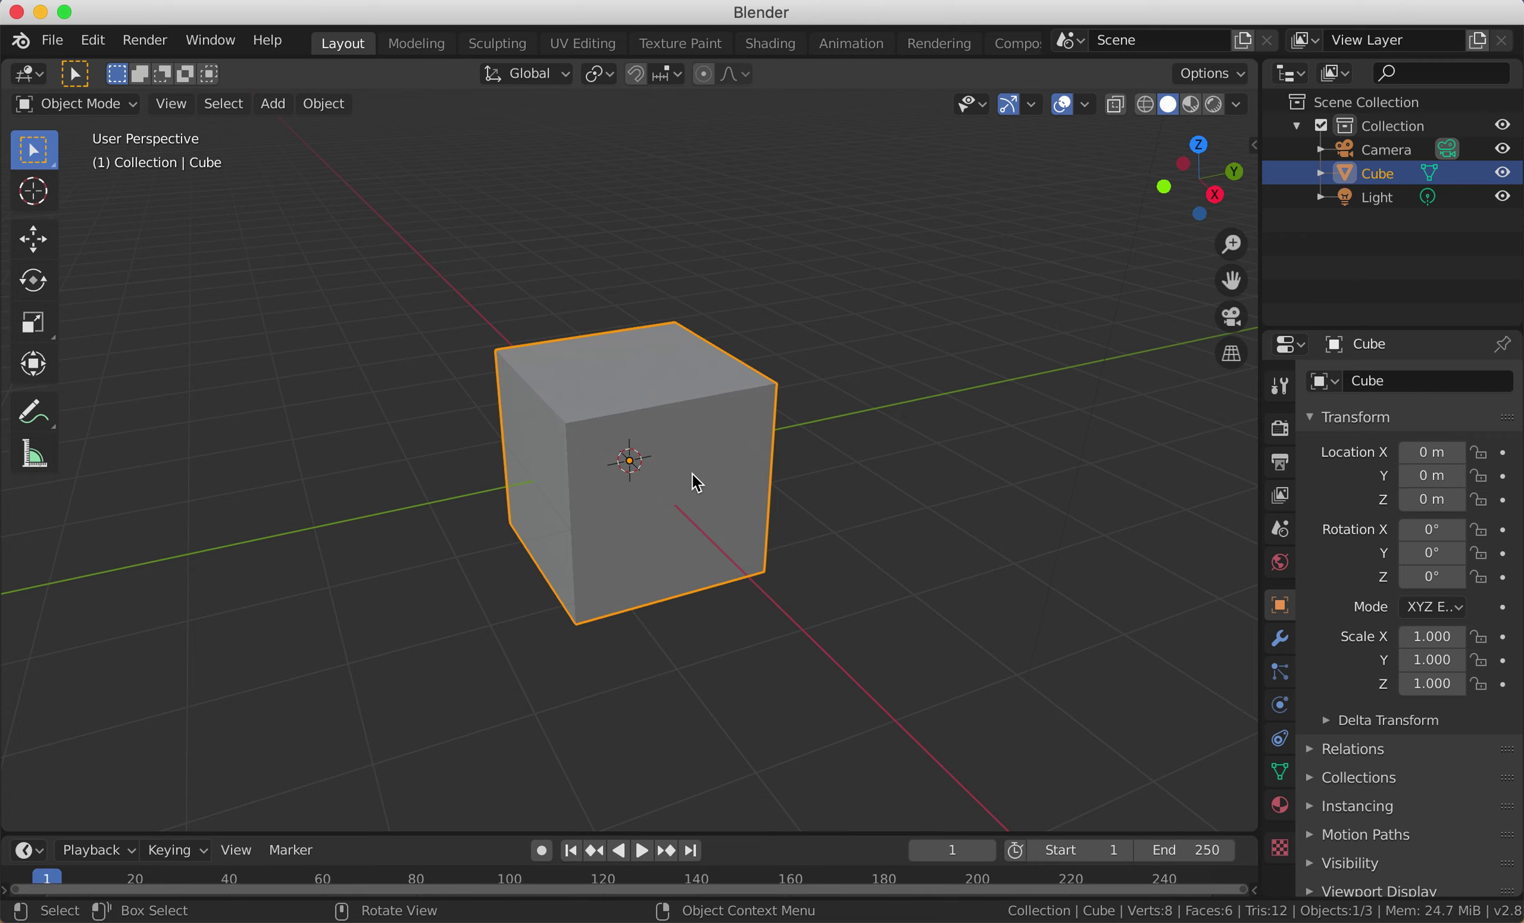
Step: In Edit Mode, divide the cube with three centred loop cuts, one across each axis
key("Tab")
key("Tab")
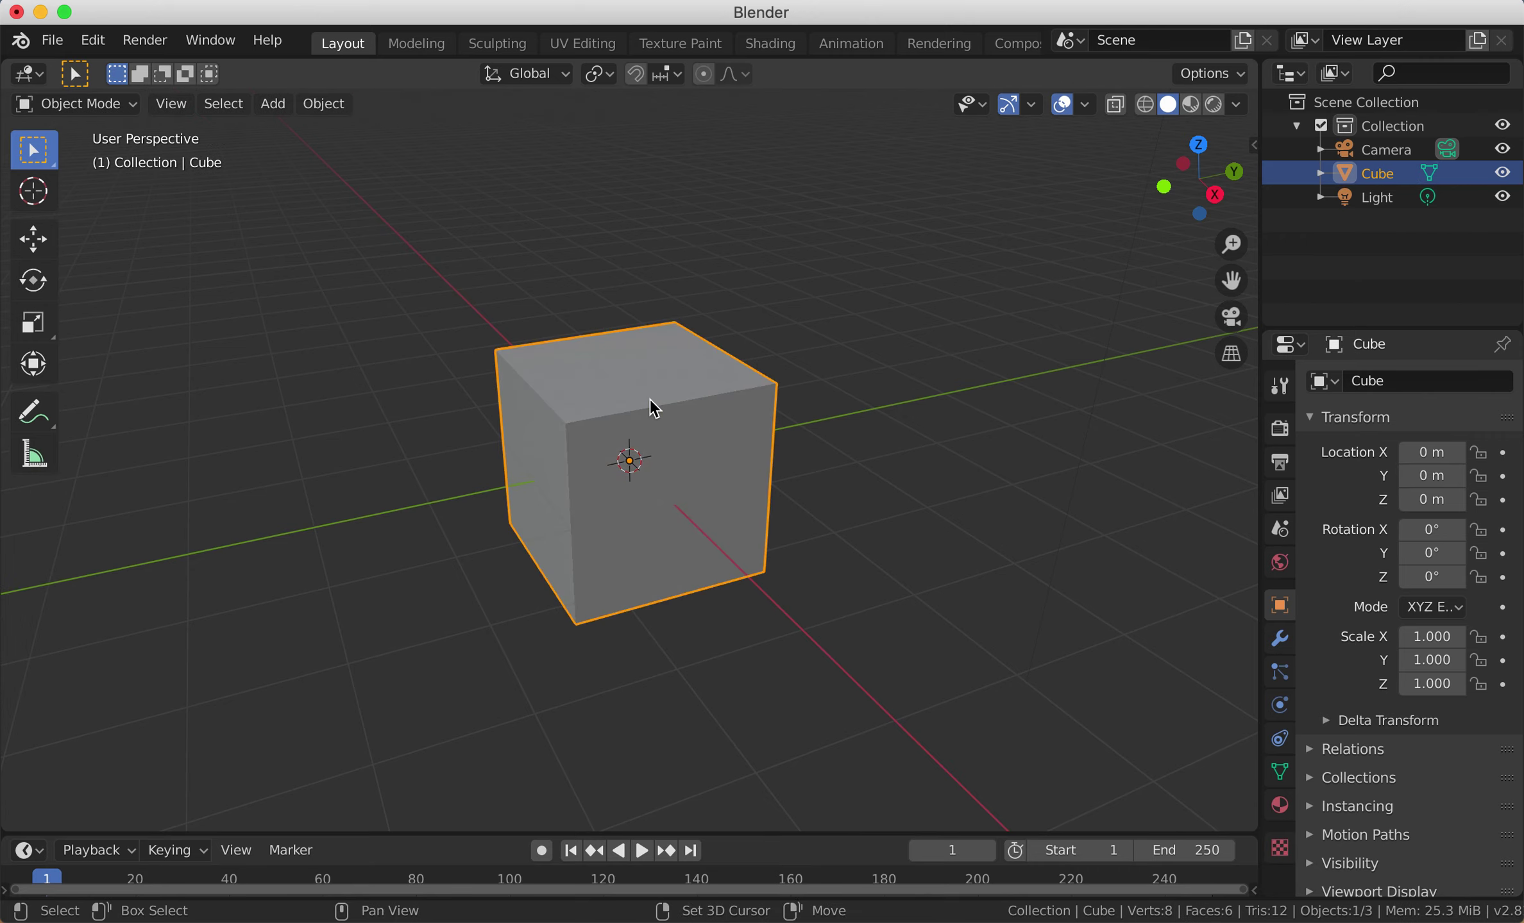
key("Tab")
key("ctrl+r")
left_click(647, 406)
right_click(647, 406)
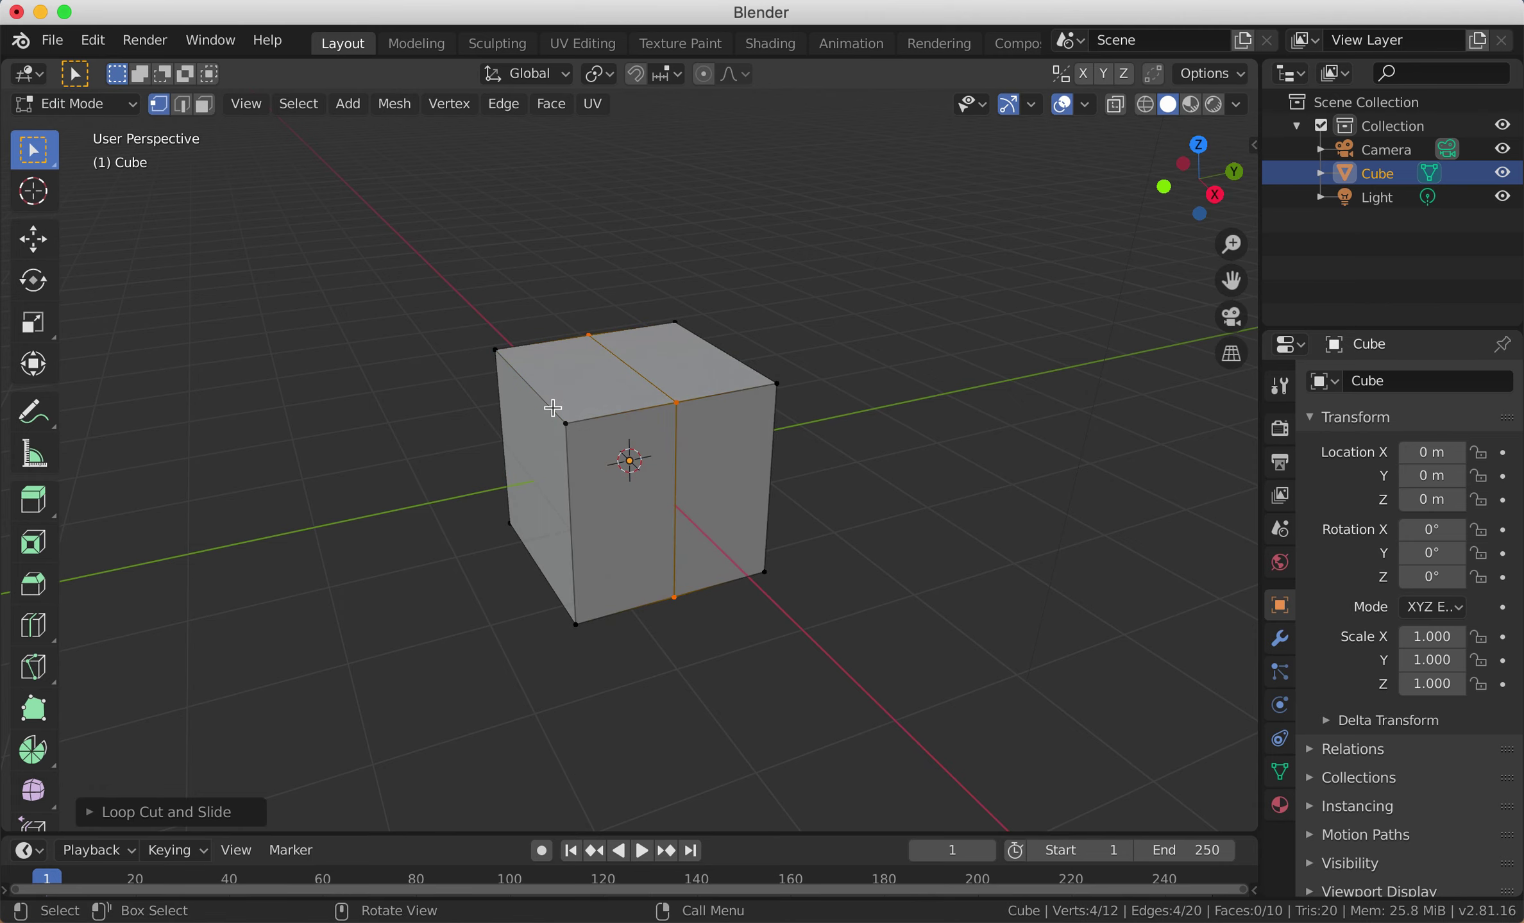
key("ctrl+r")
left_click(555, 405)
right_click(625, 433)
key("ctrl+r")
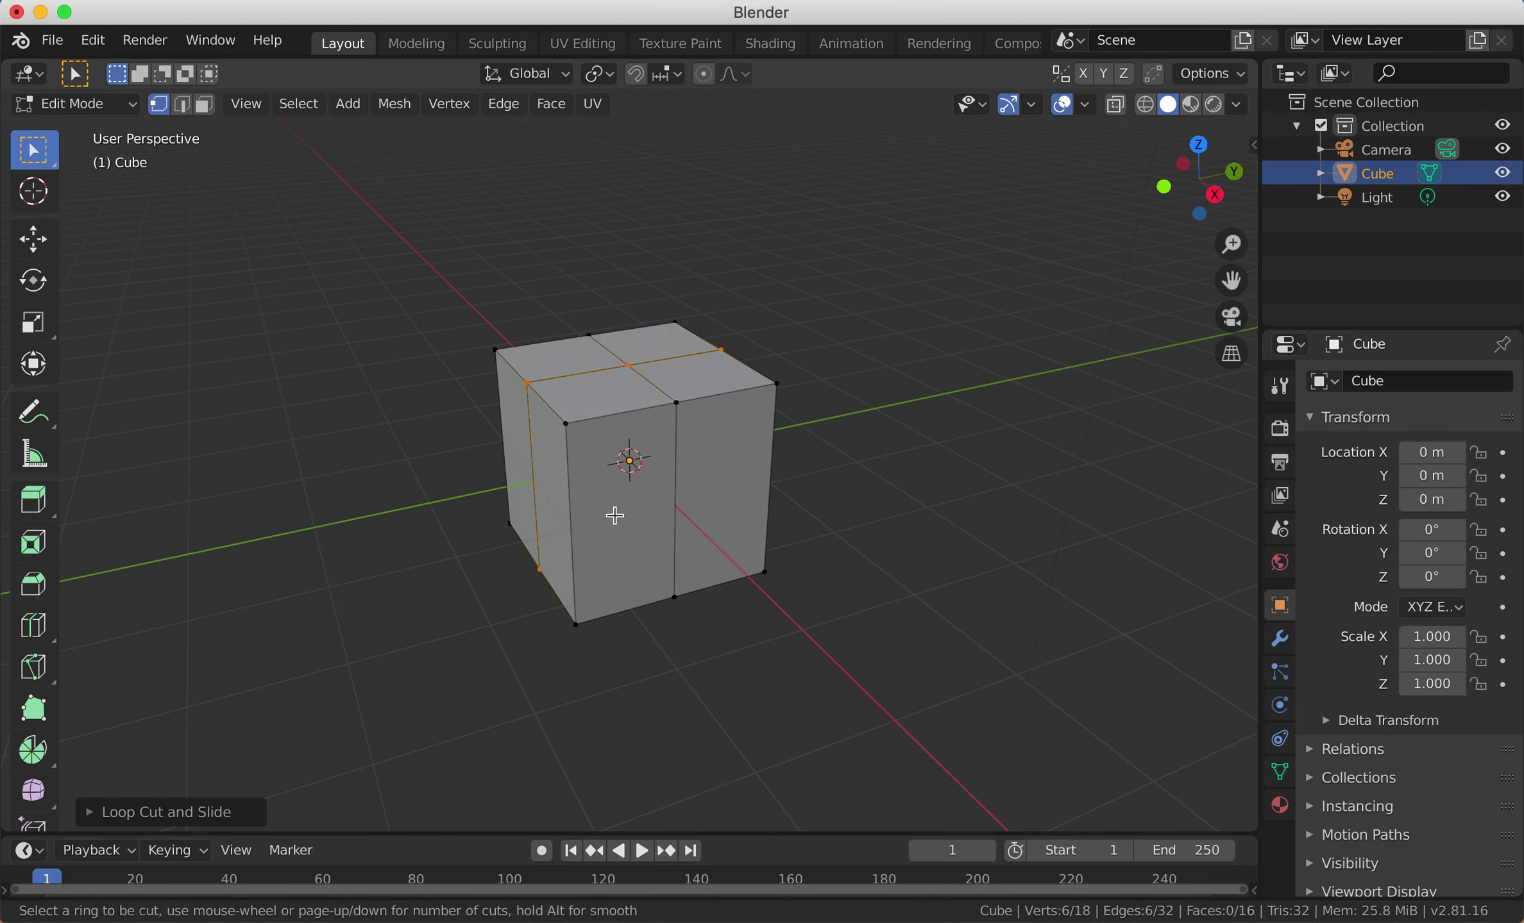
left_click(579, 507)
right_click(579, 507)
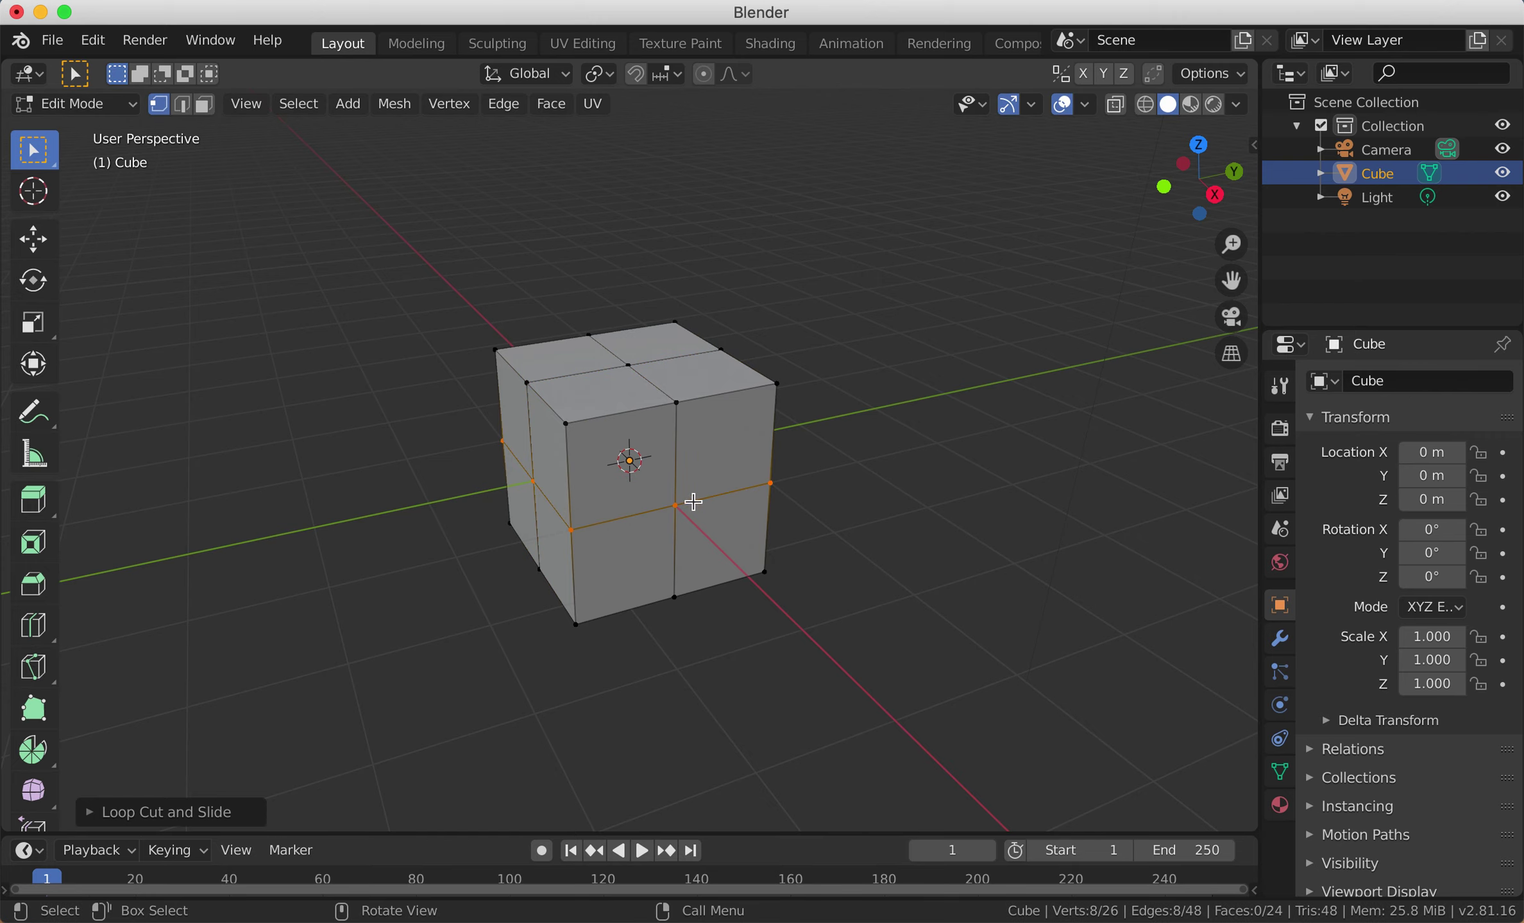
Step: Select the whole mesh and apply Smooth Vertices with Smoothing set to 1.000
key("a")
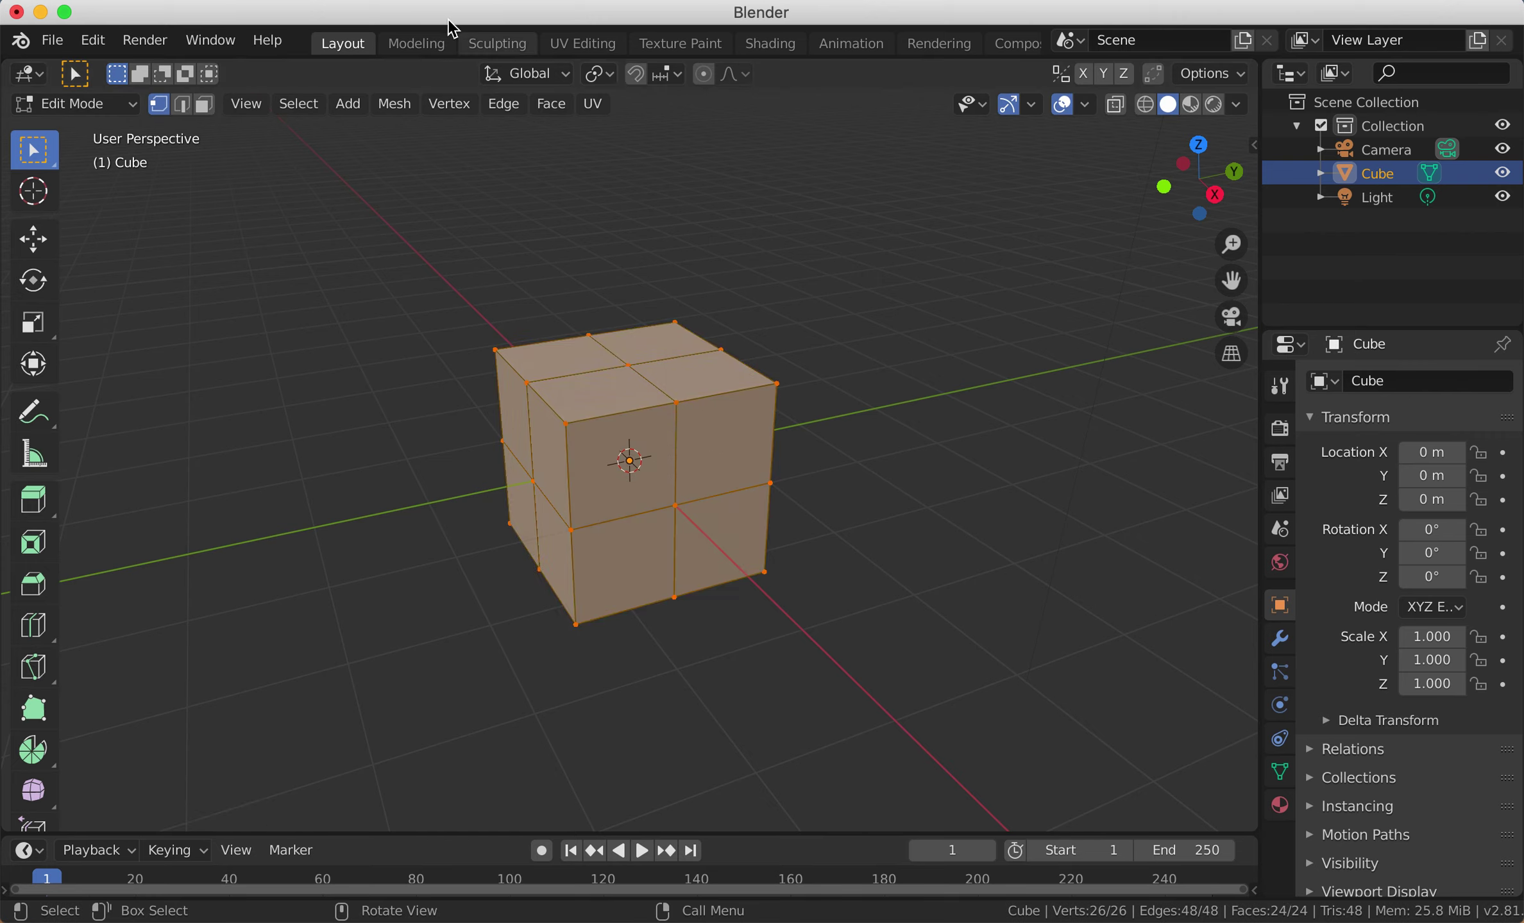
left_click(454, 116)
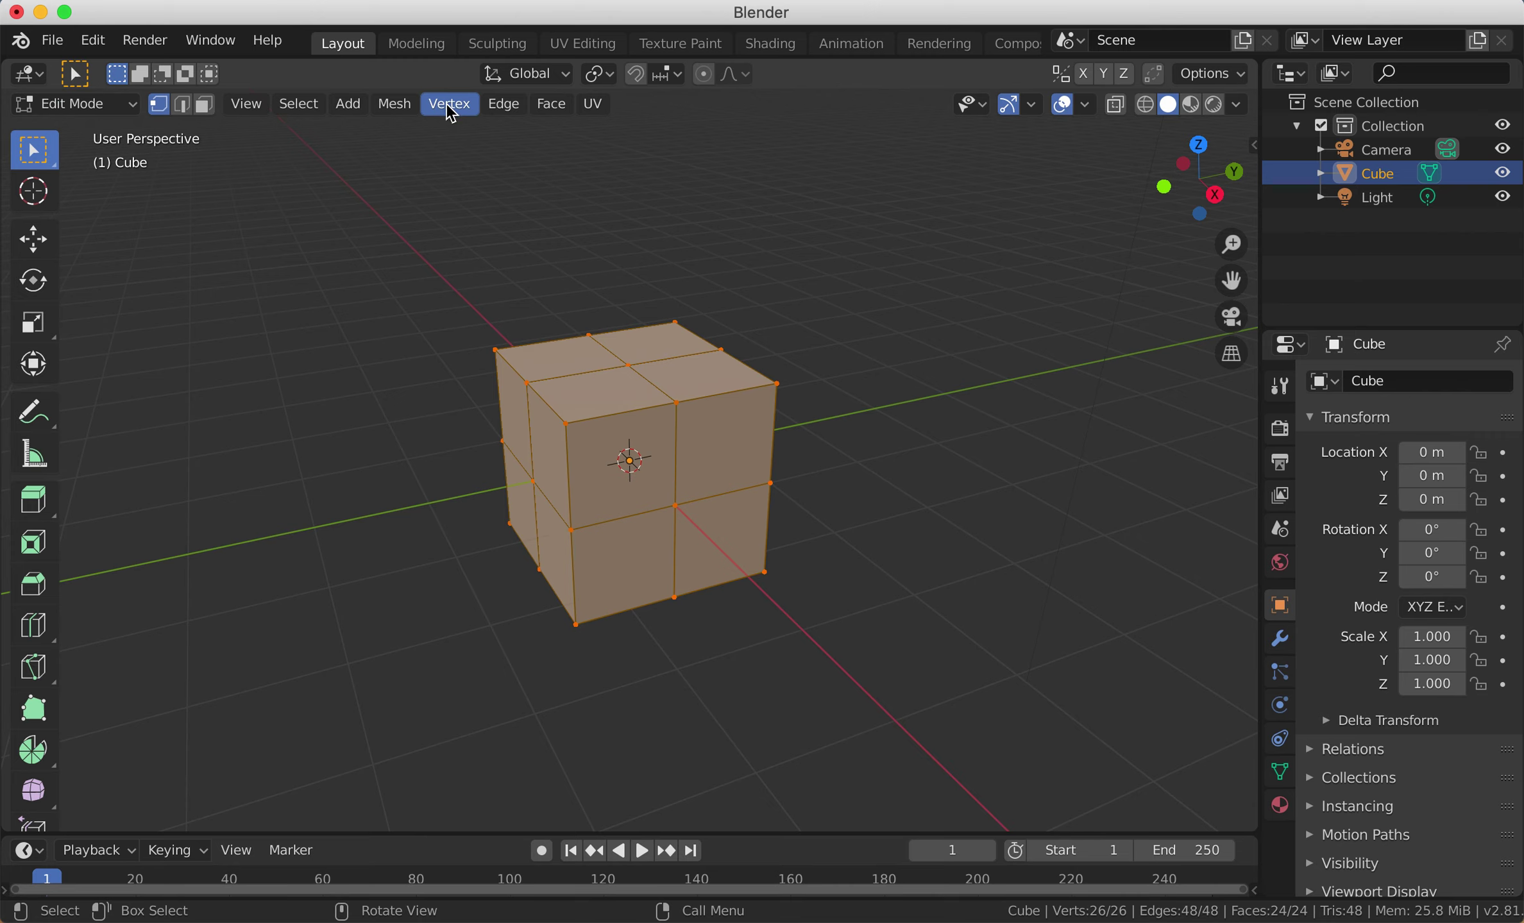
left_click(453, 114)
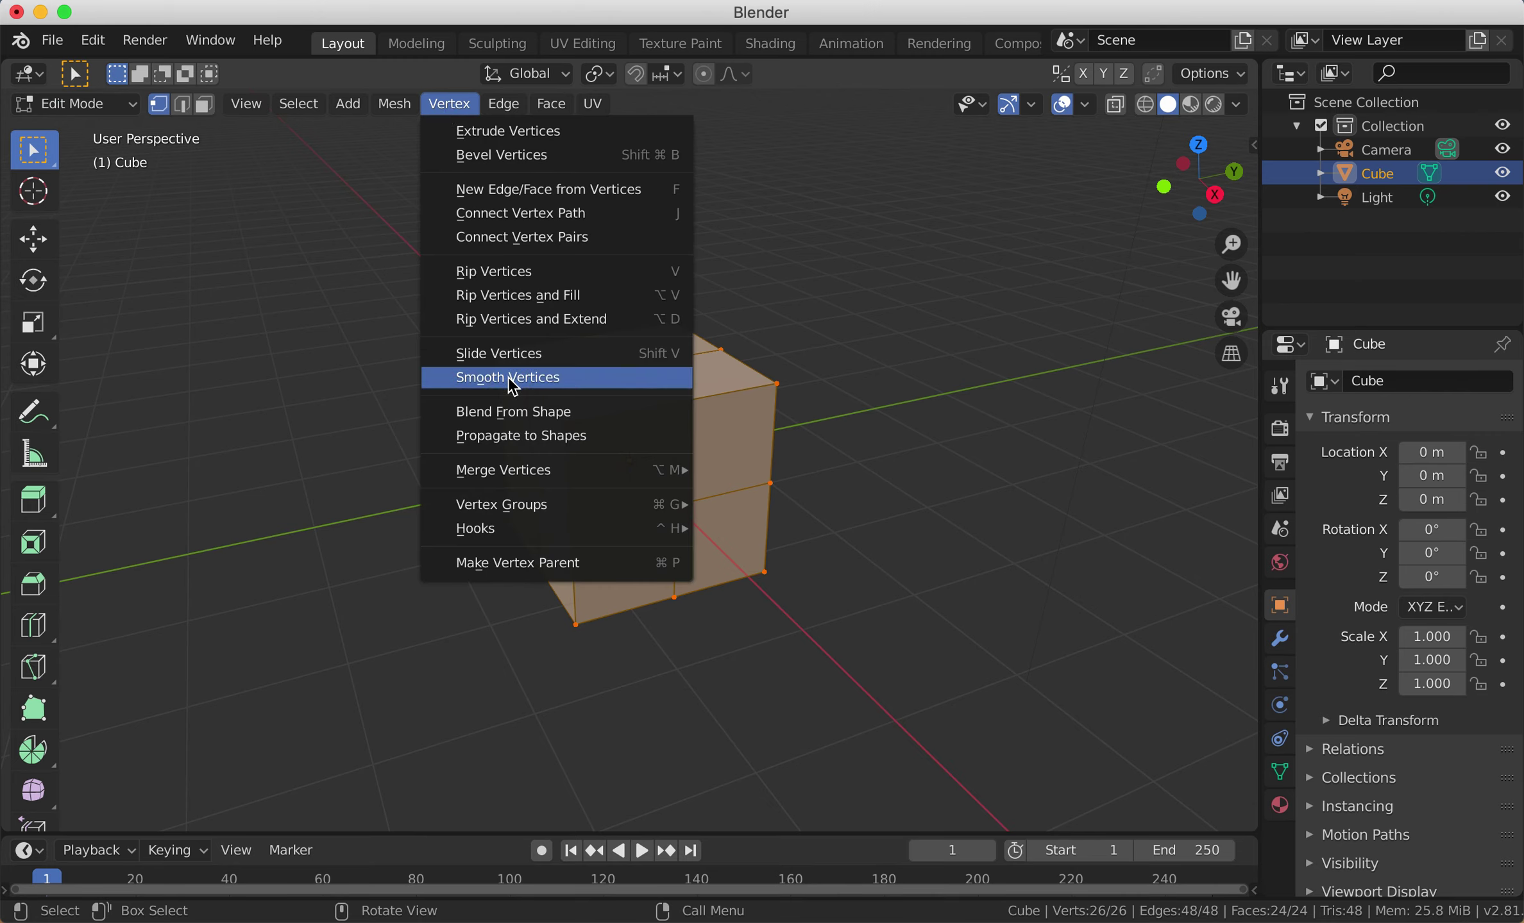
left_click(555, 381)
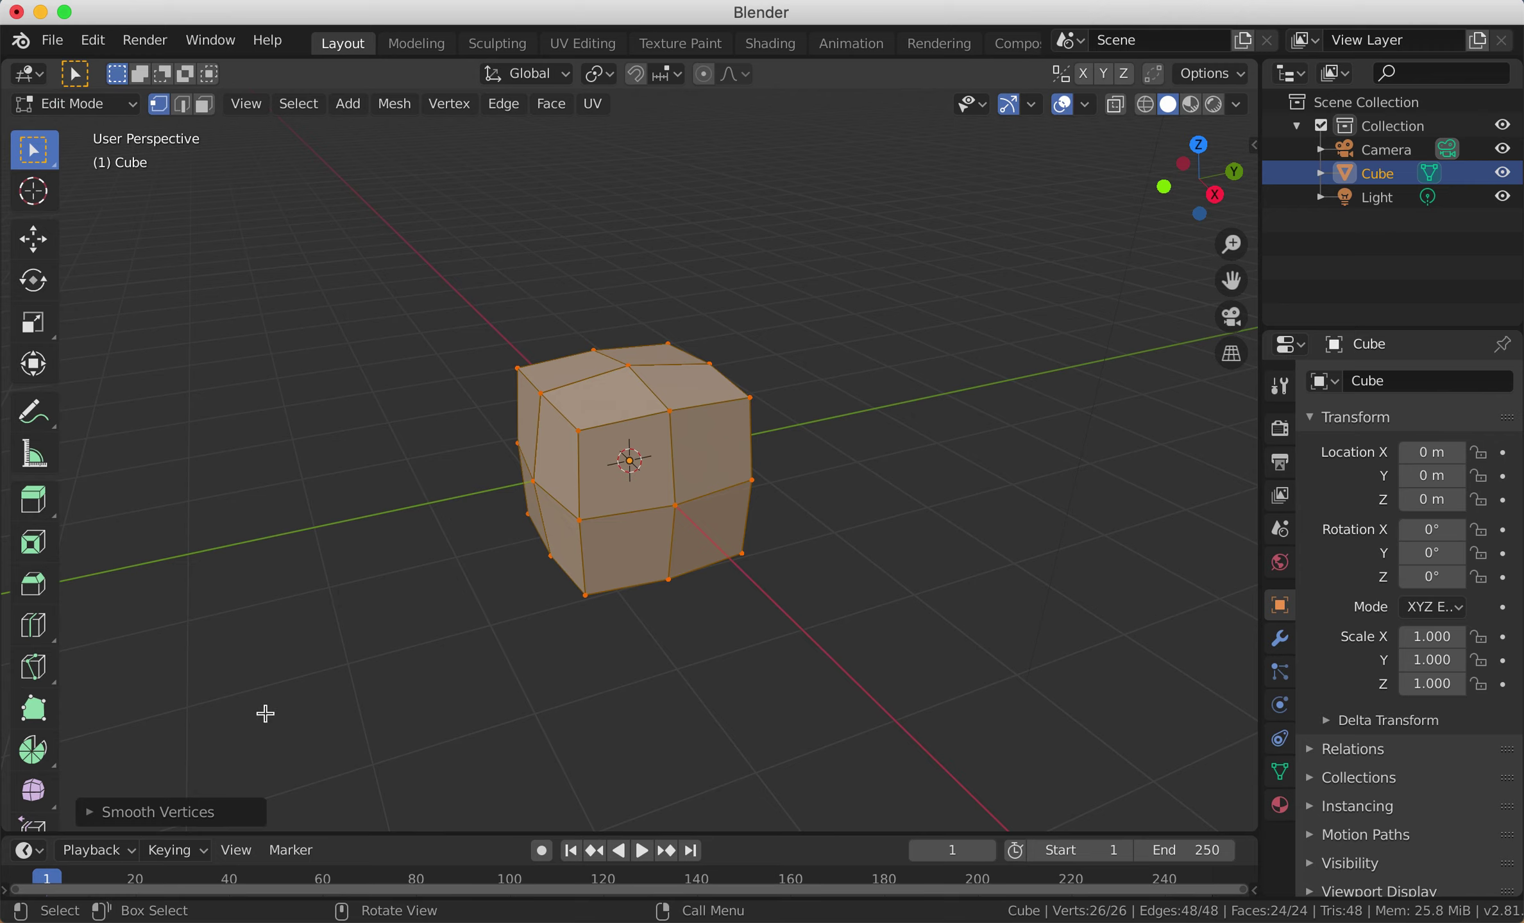
left_click(93, 815)
left_click_drag(320, 700, 397, 699)
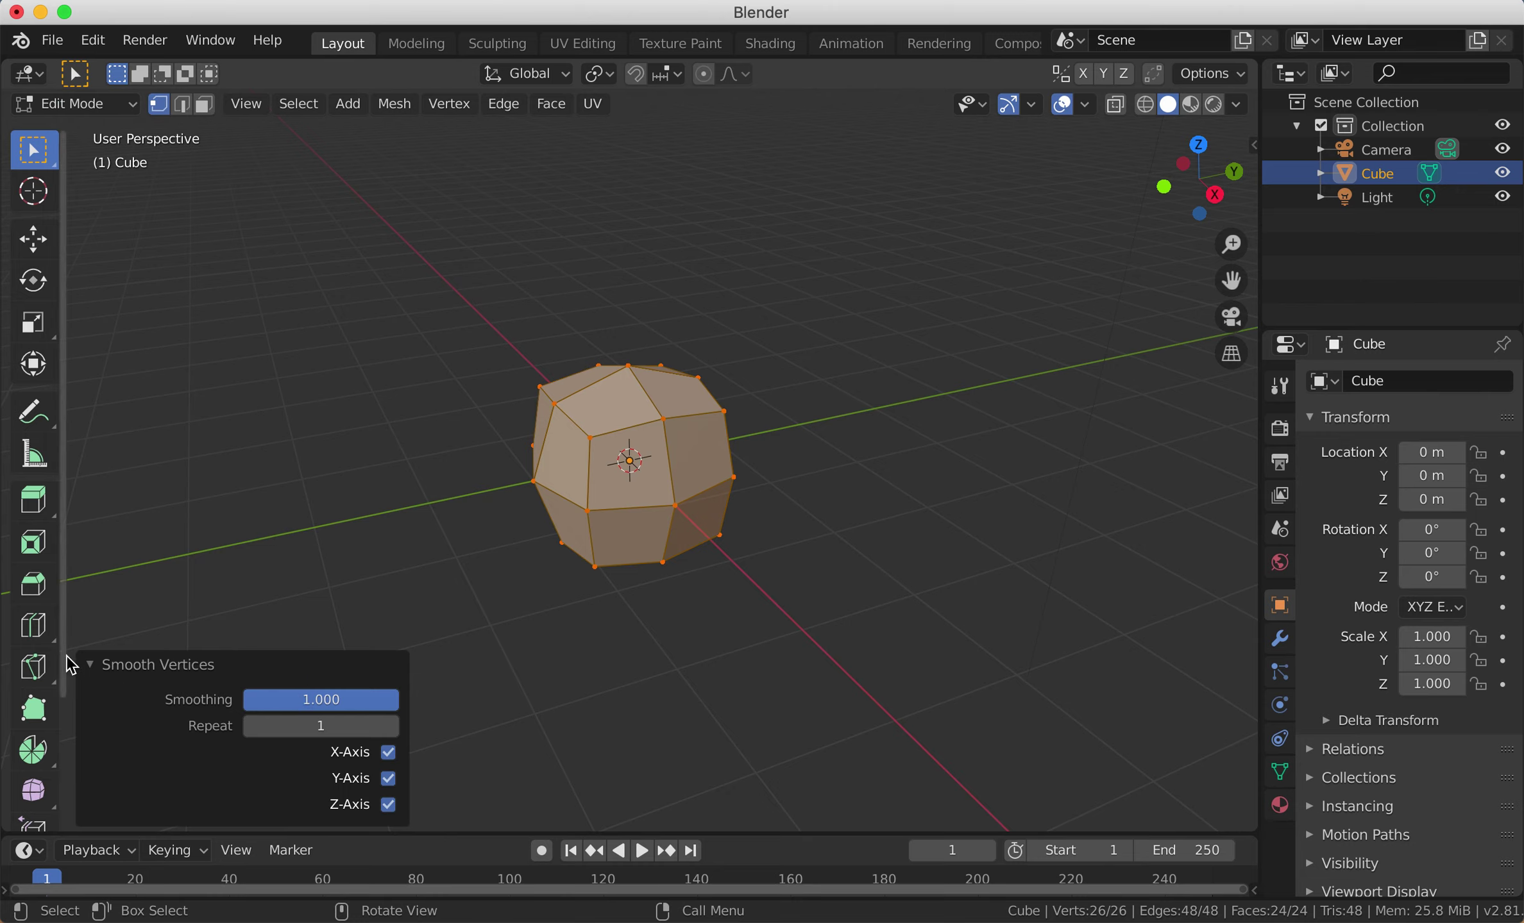
left_click(92, 665)
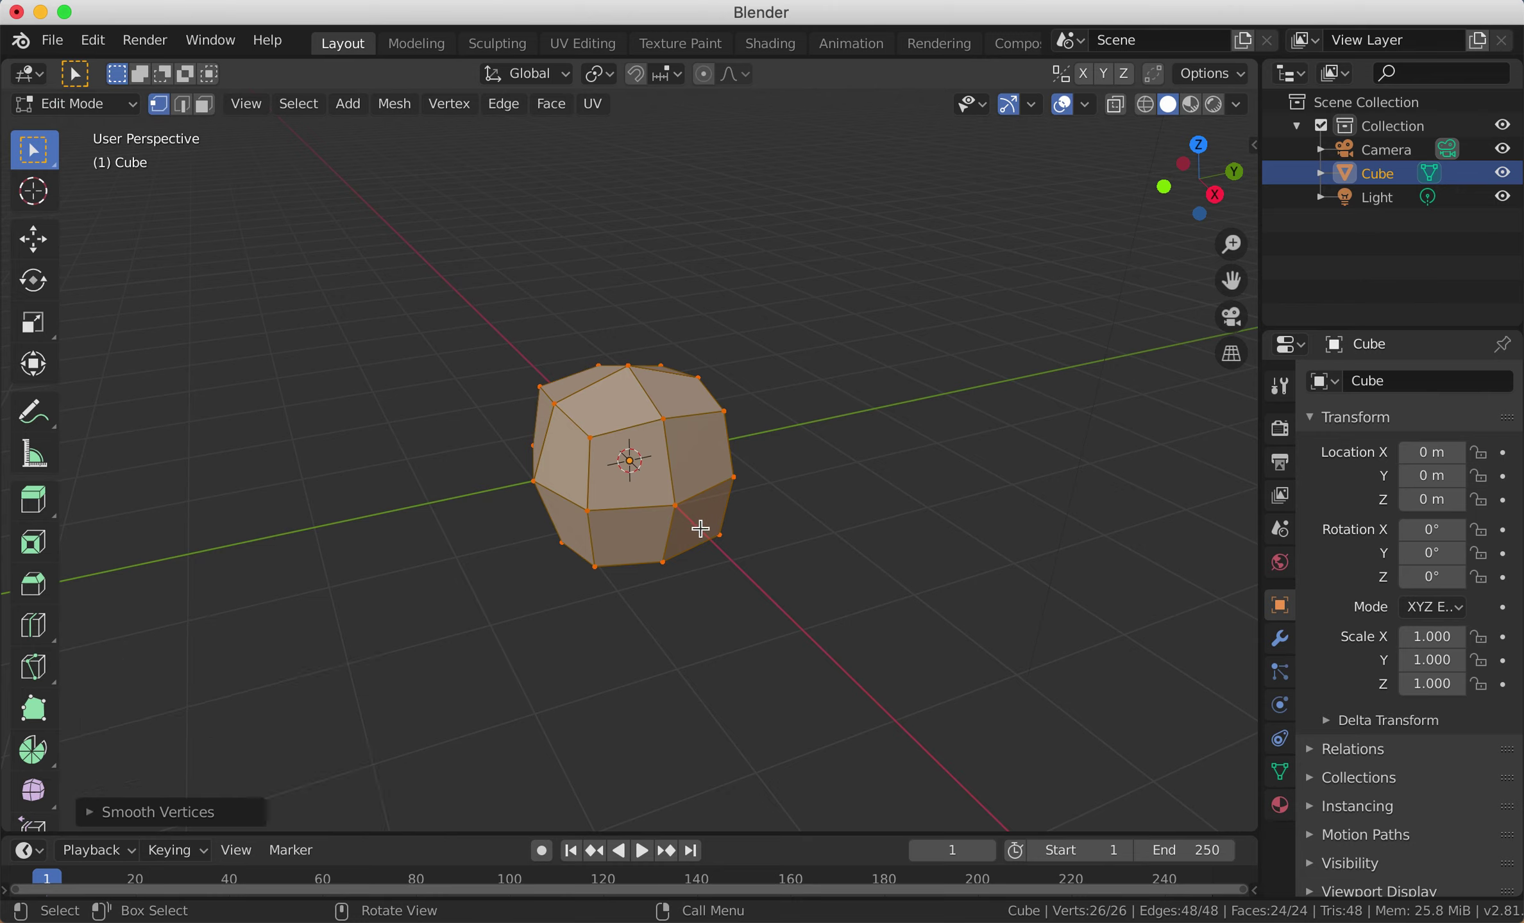
Step: In front view, scale the whole mesh along X to about 0.7, with a slight further narrowing
key("KP_1")
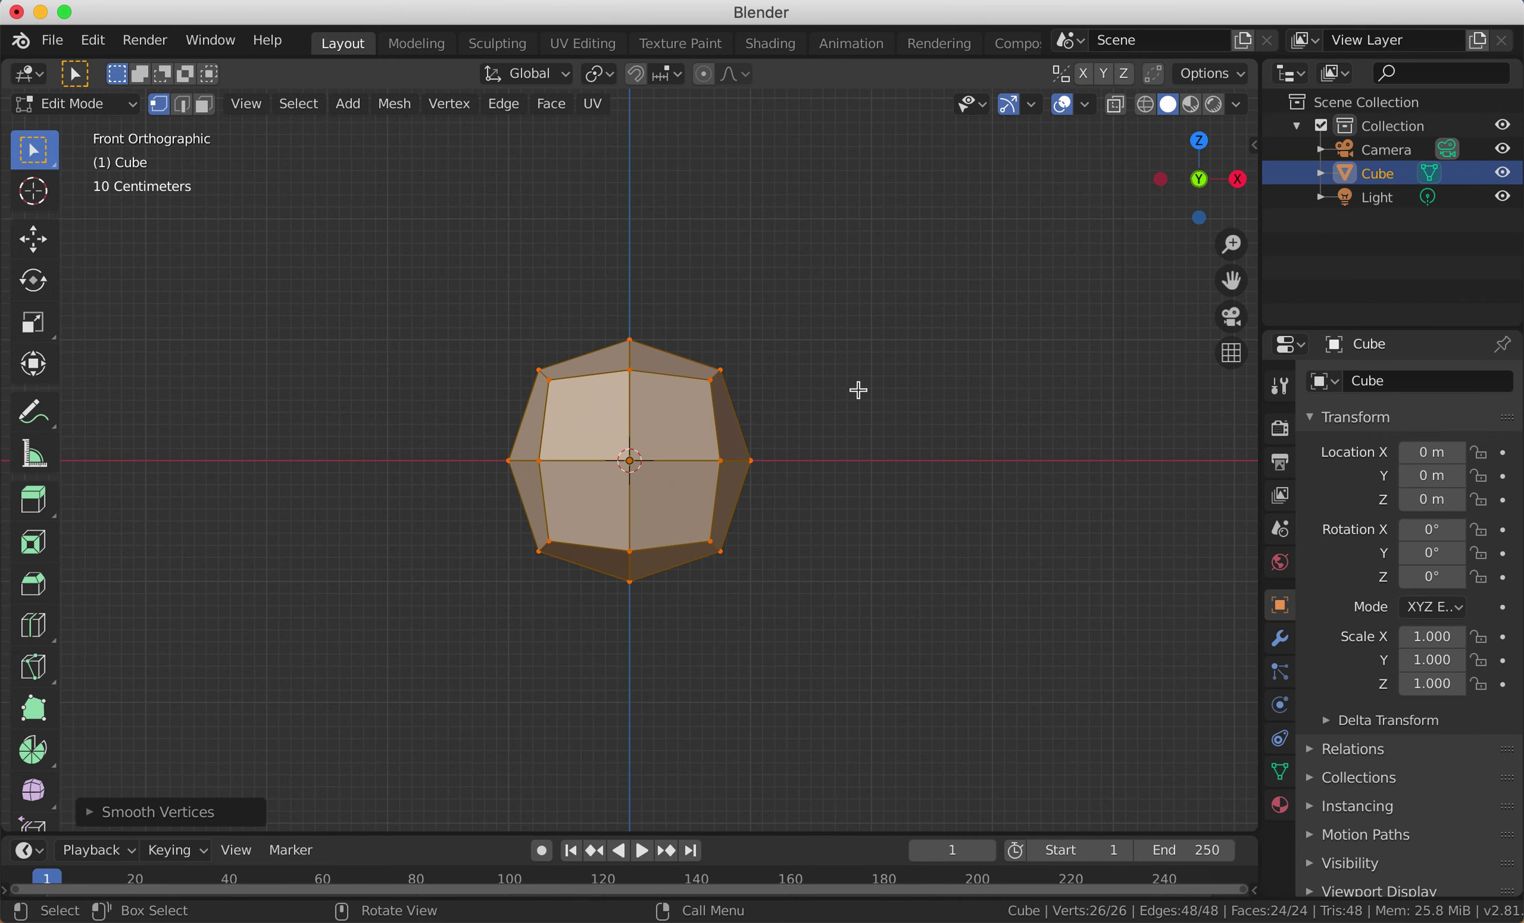
key("s")
key("x")
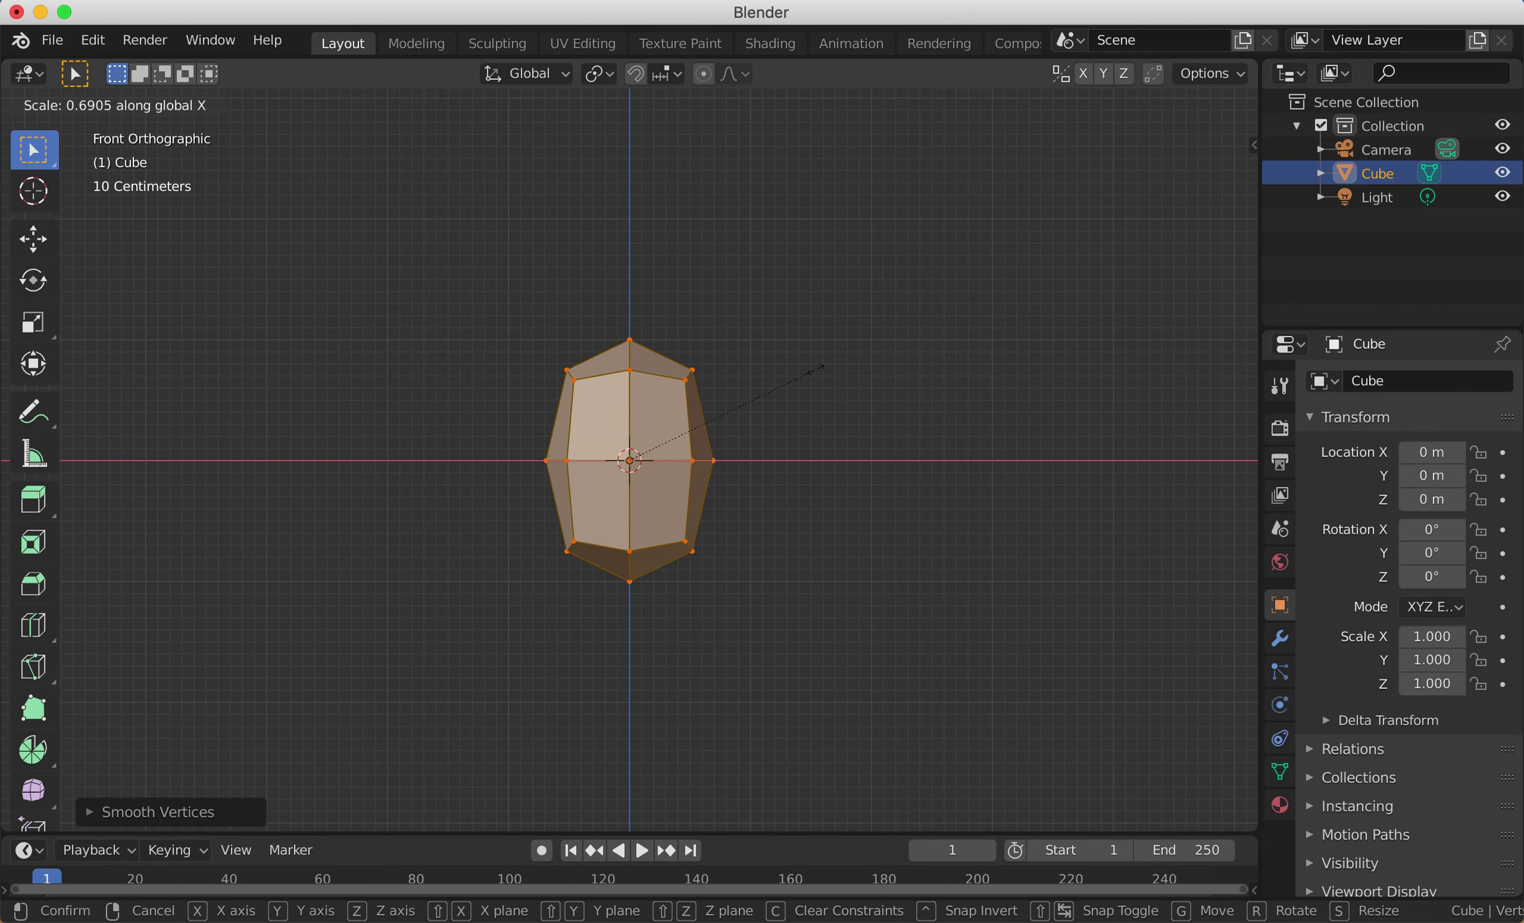
left_click(825, 368)
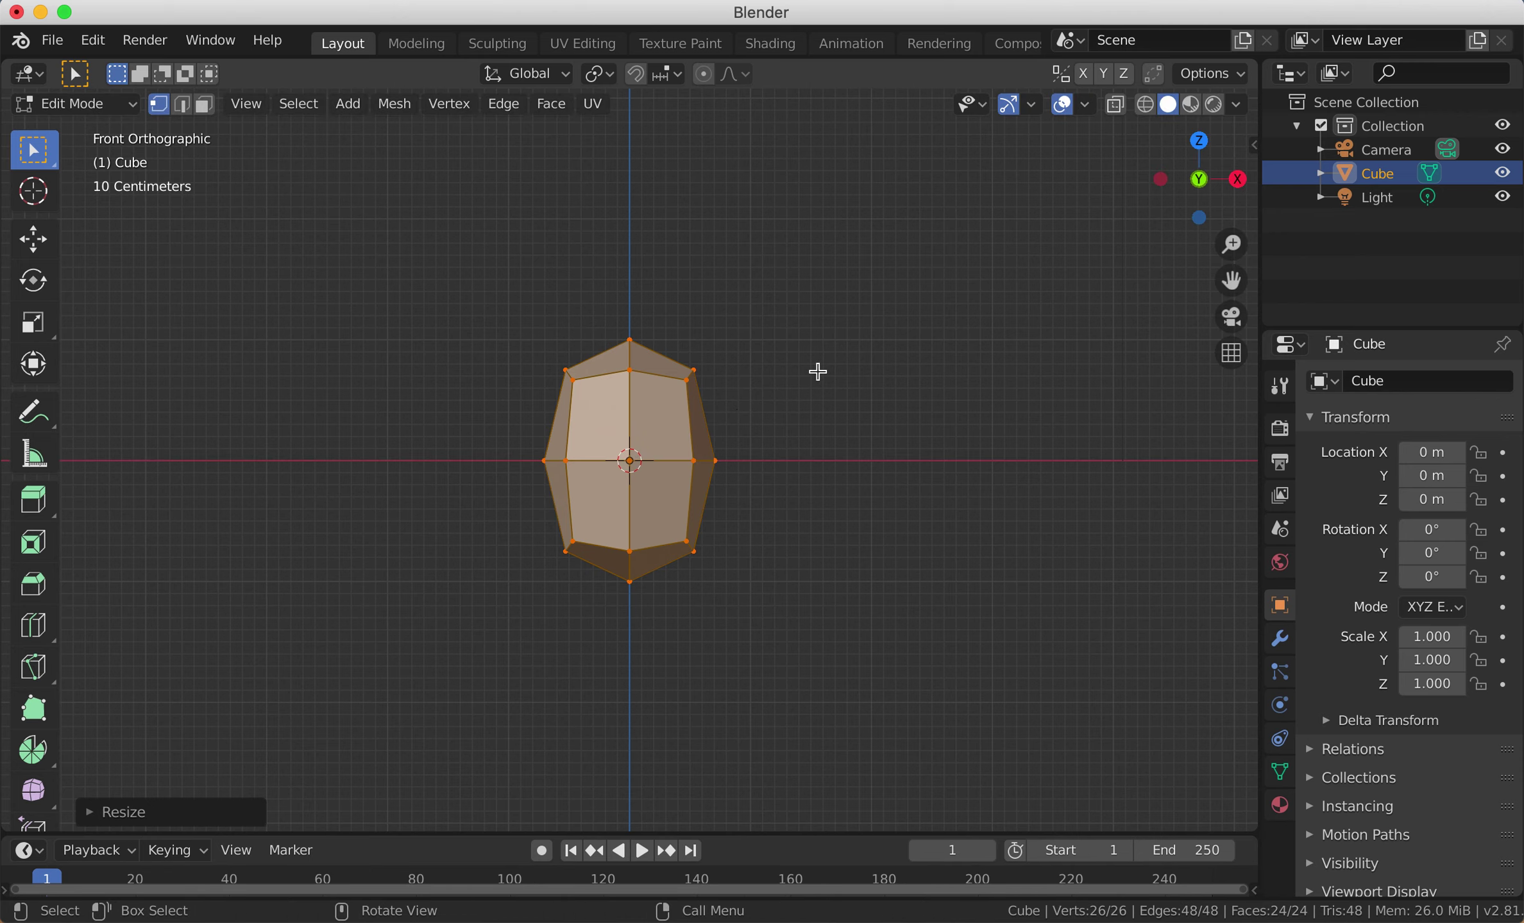
scroll(657, 466, "up", 2)
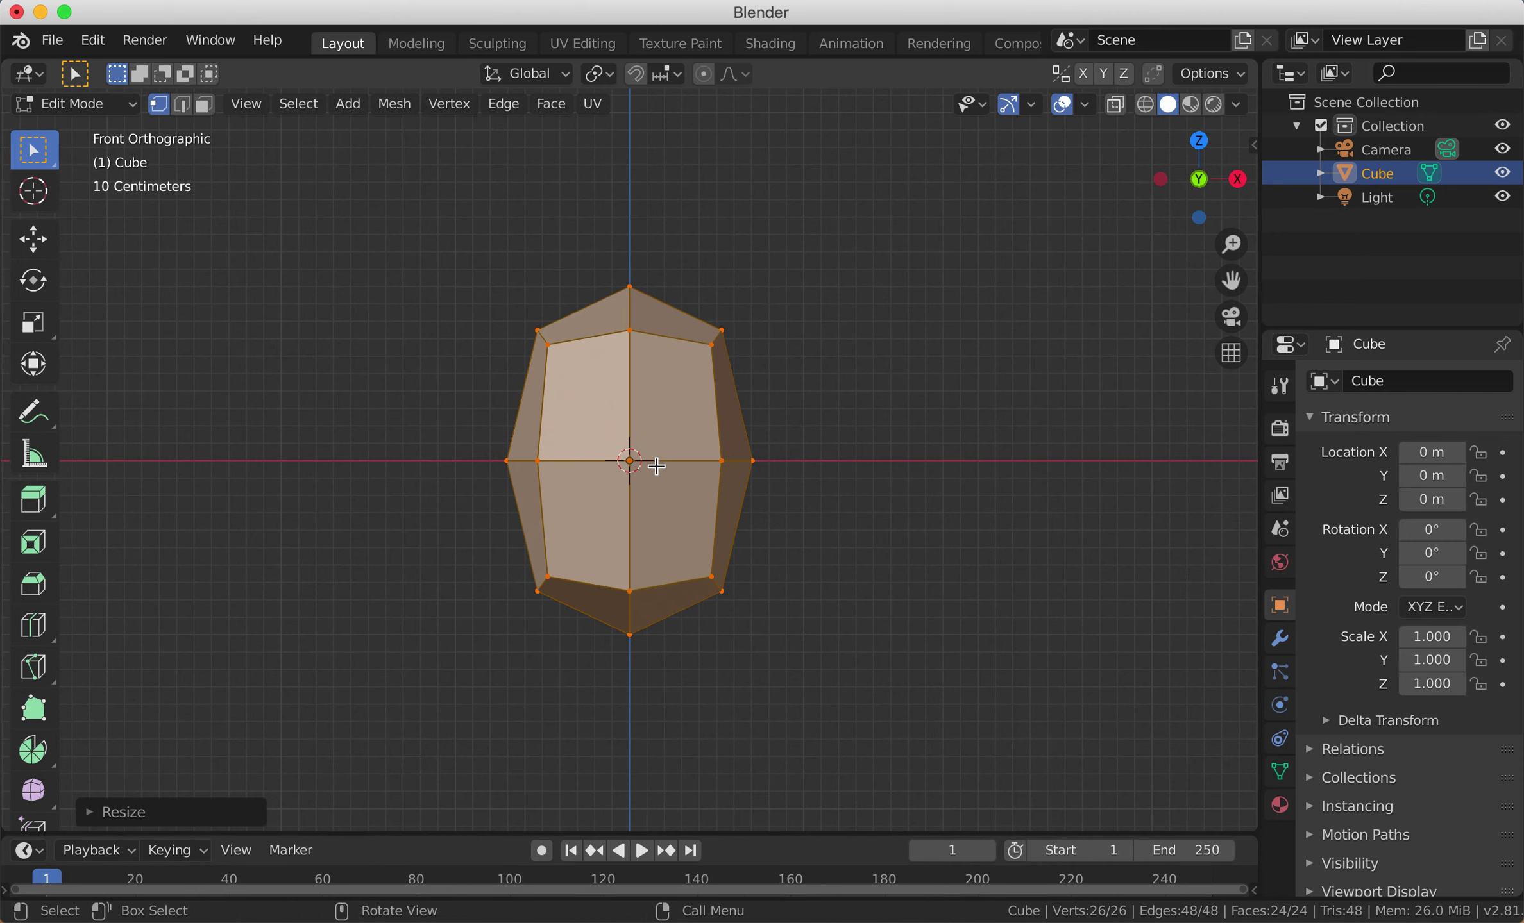
key("s")
key("x")
left_click(866, 429)
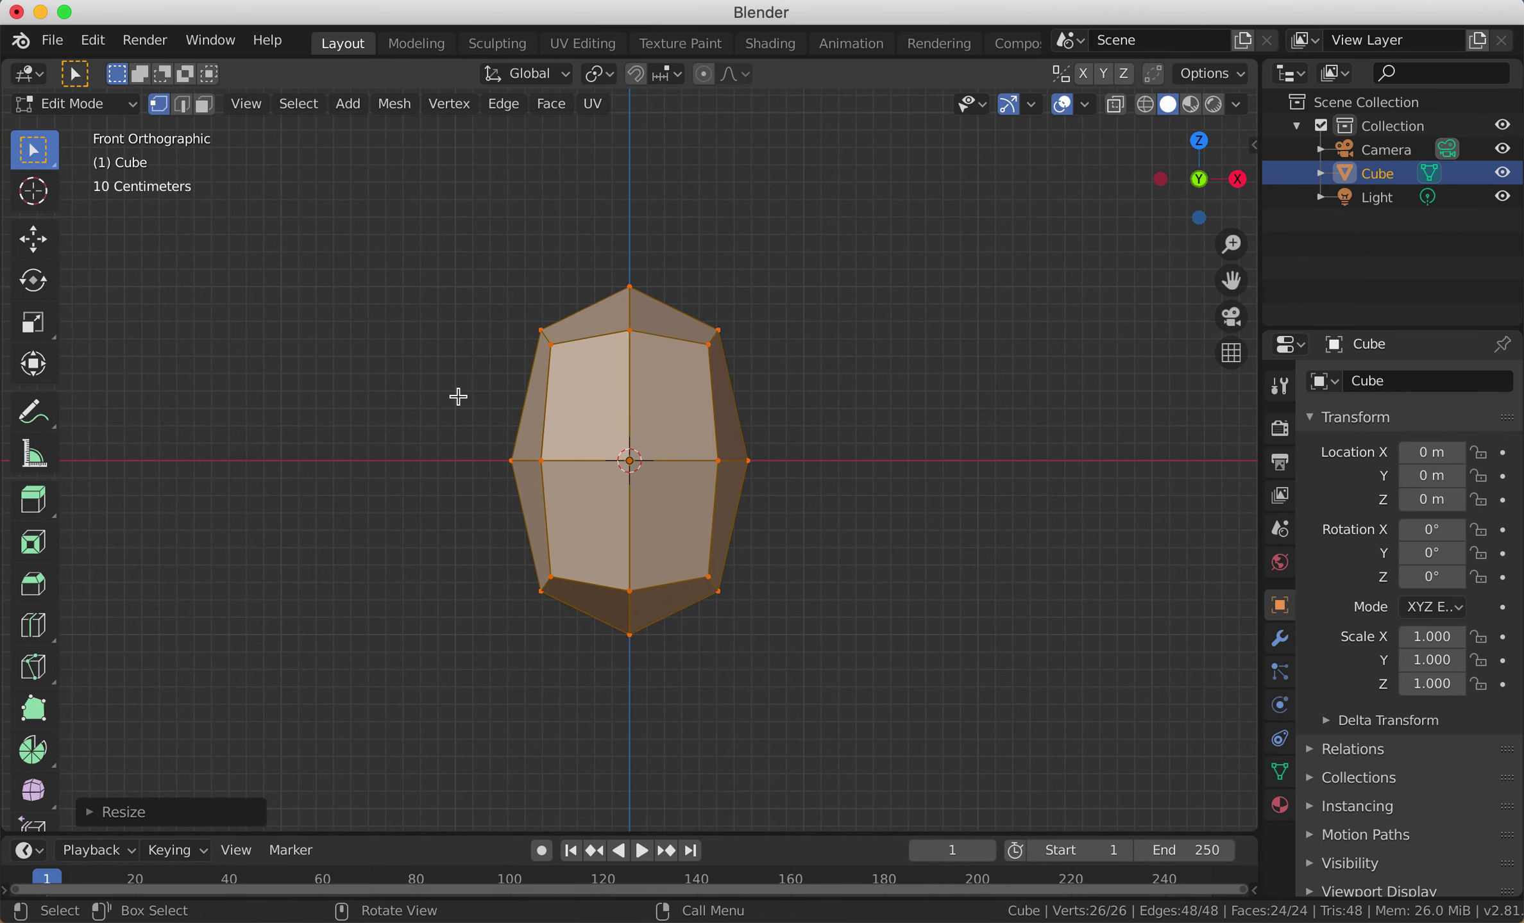
Step: In wireframe shading, box-select the vertices on the negative X side of the mesh and delete them
left_click(1145, 106)
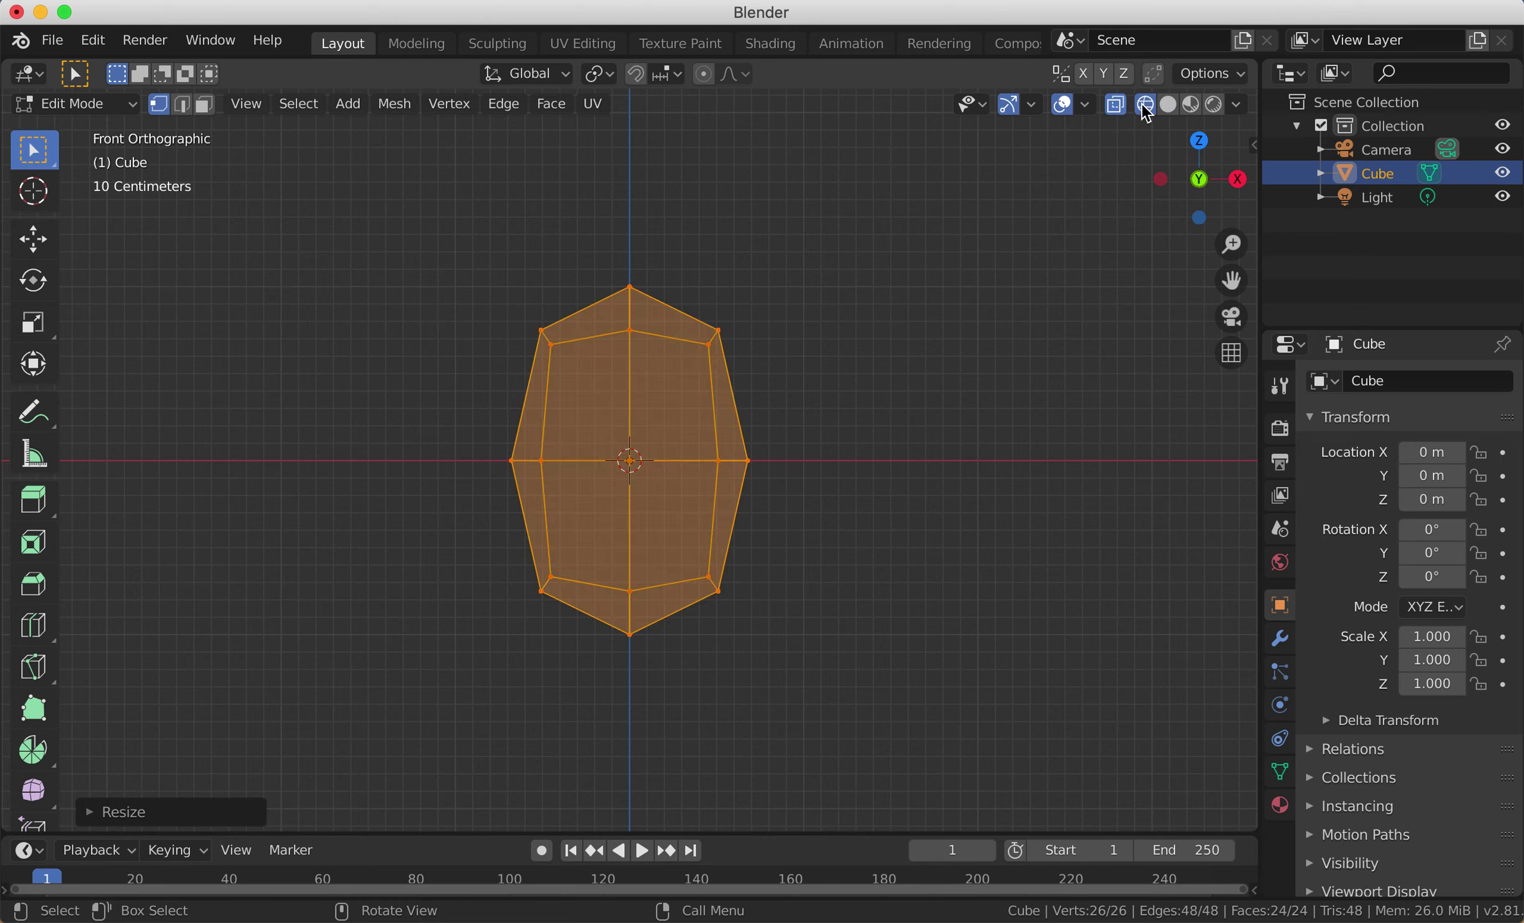
key("alt+a")
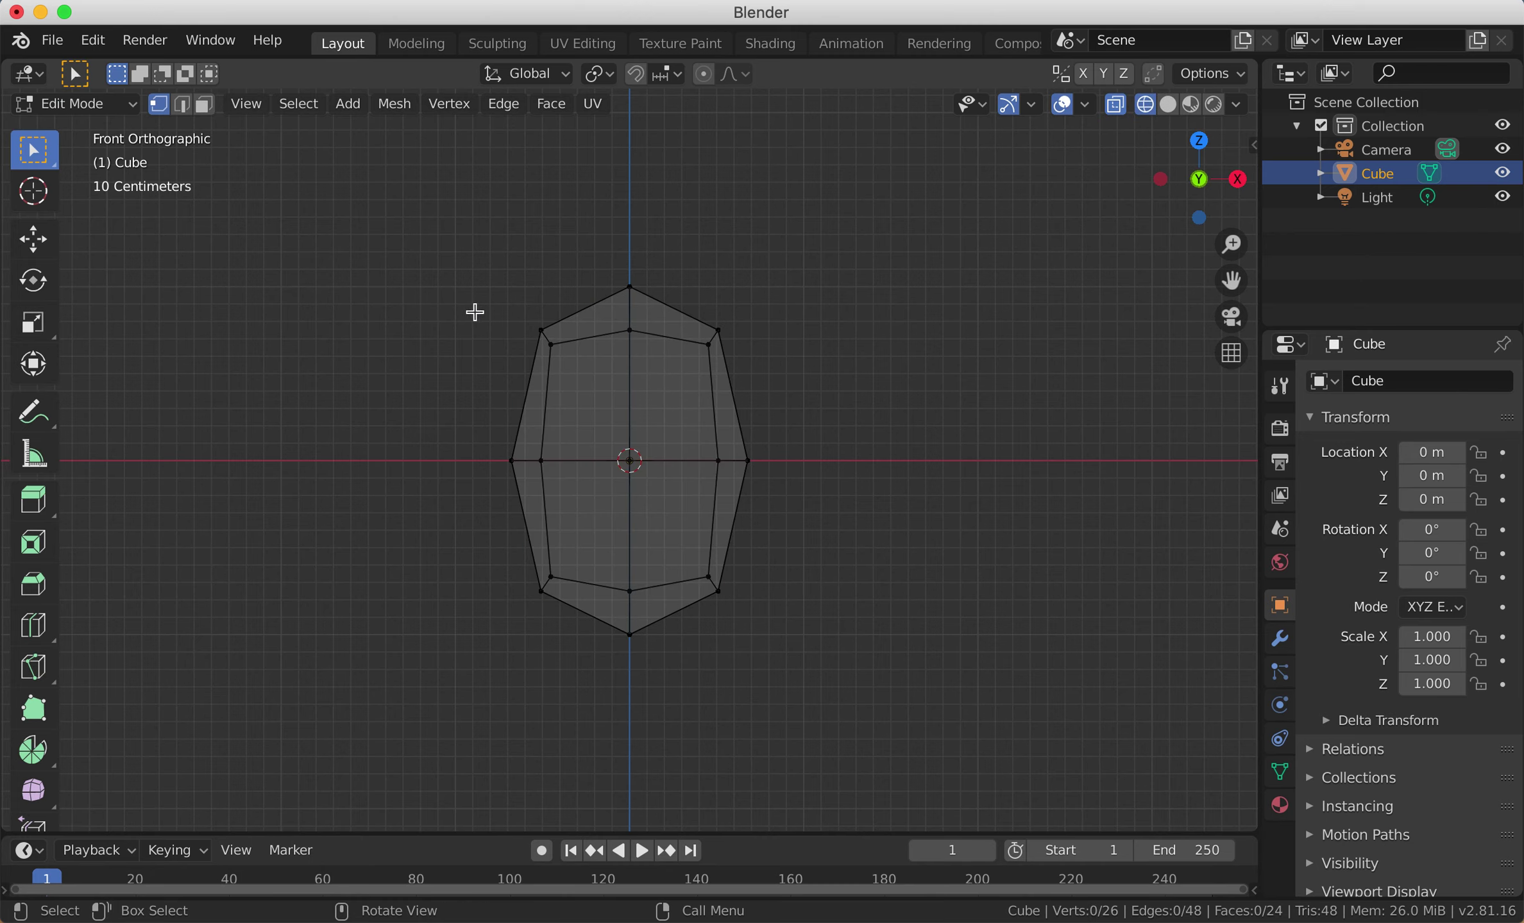
key("b")
left_click_drag(453, 248, 621, 713)
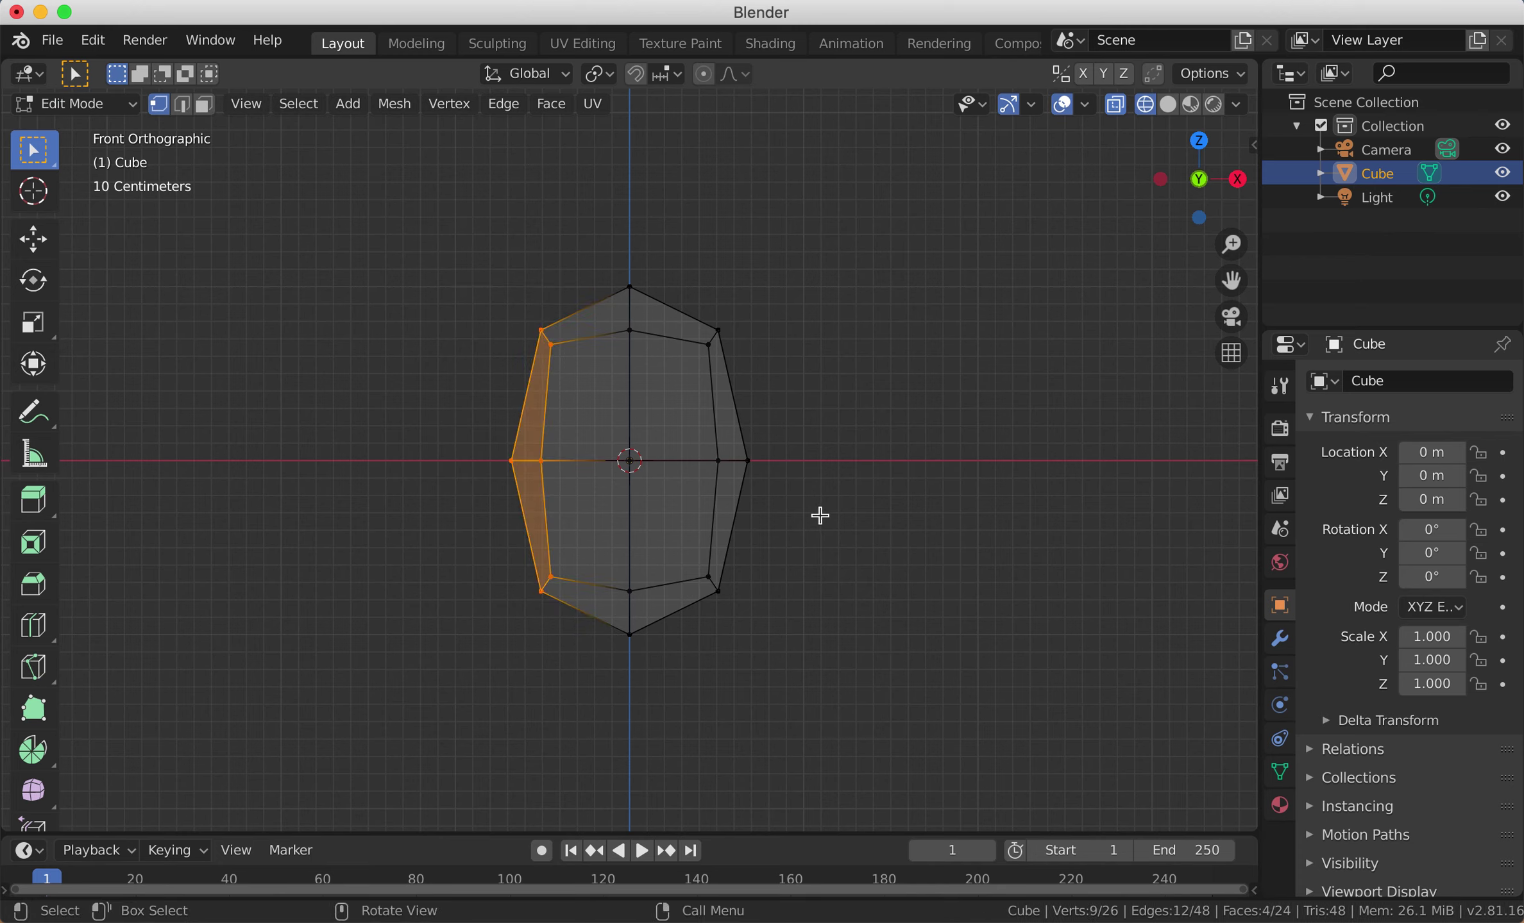
key("x")
left_click(817, 425)
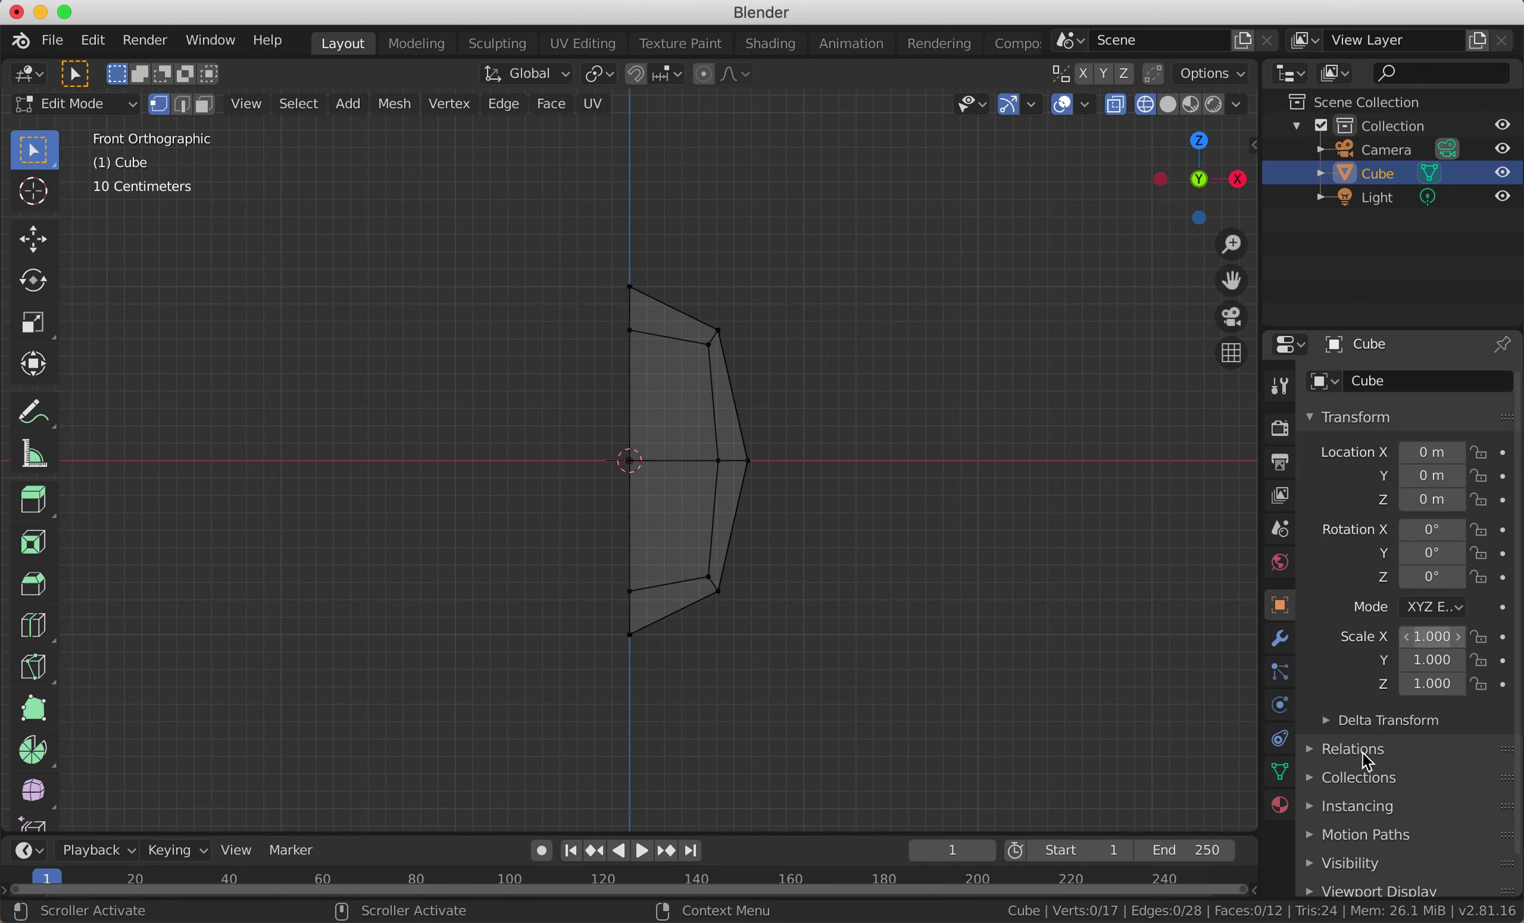
Step: Add a Mirror modifier on the X axis with Clipping enabled, and return to solid shading
left_click(1279, 638)
left_click(1342, 378)
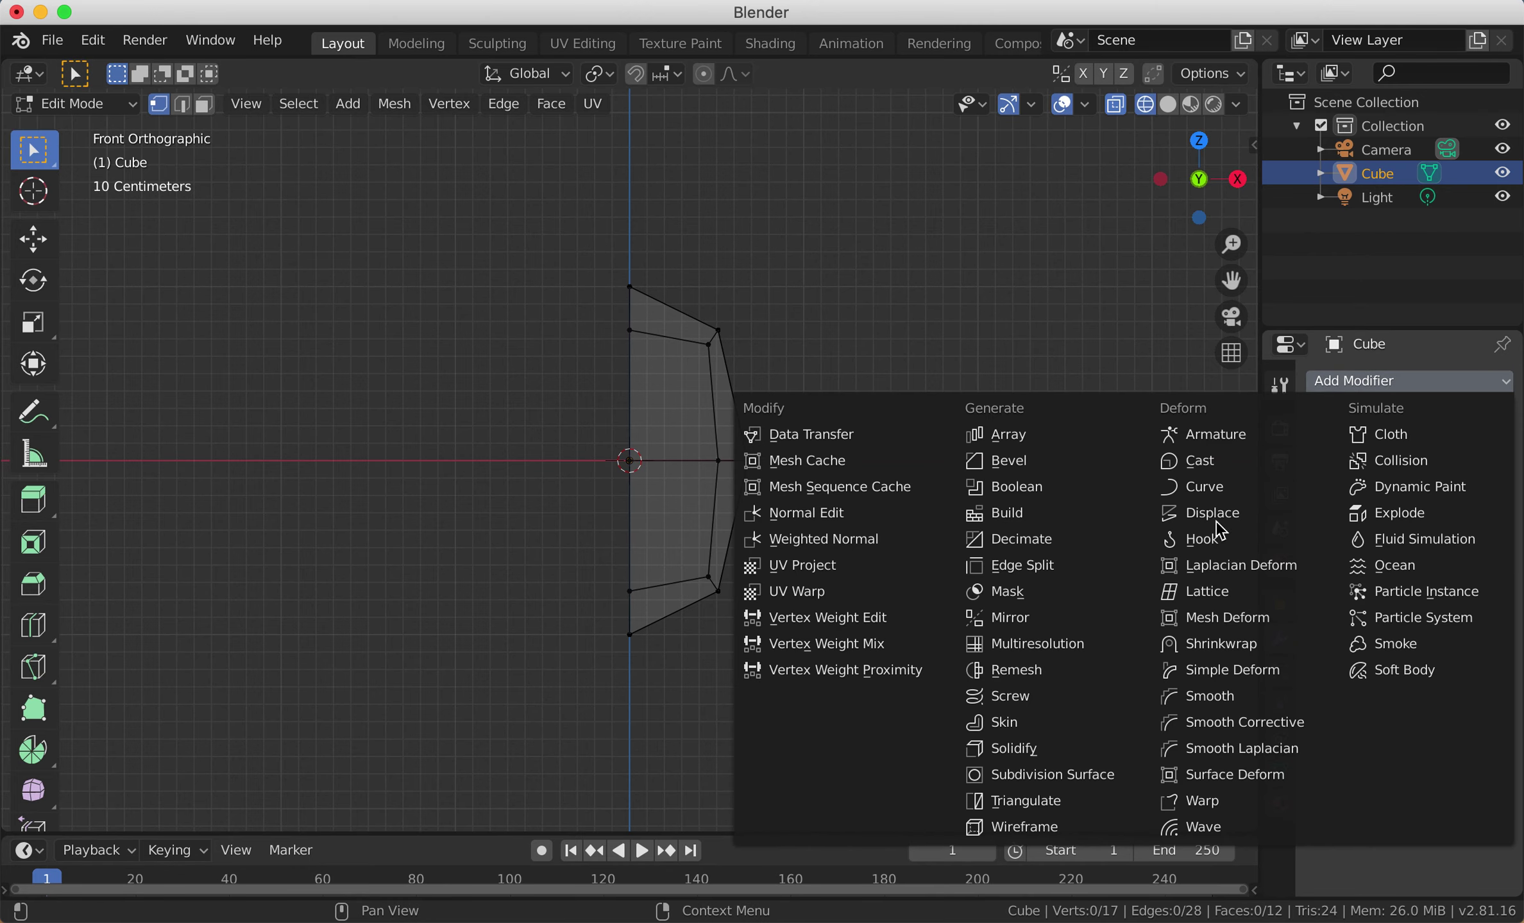
left_click(1034, 619)
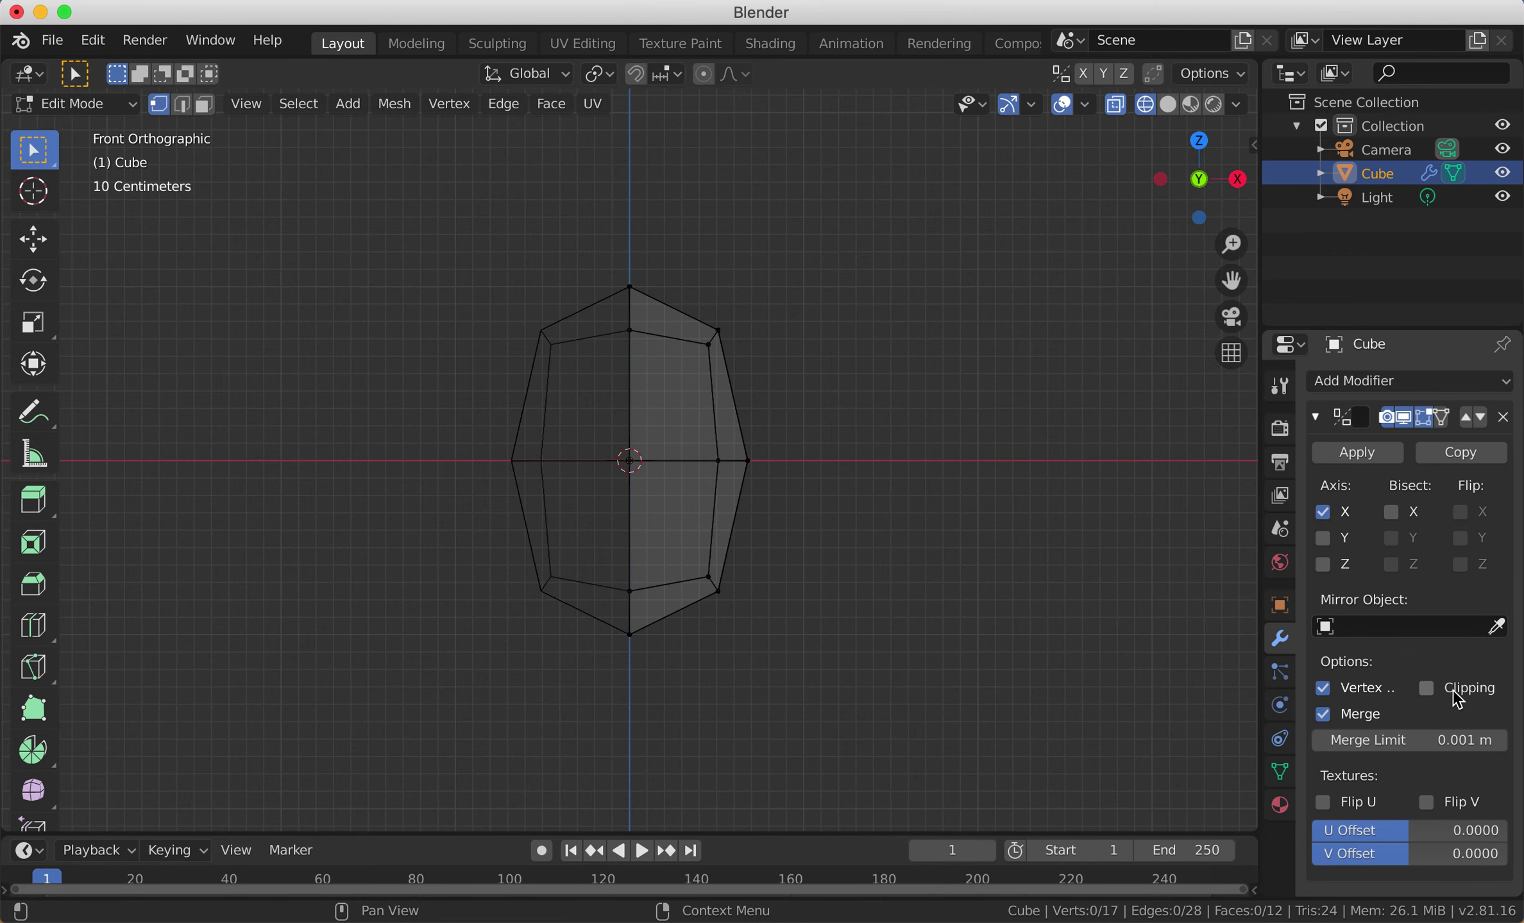
scroll(710, 537, "up", 1)
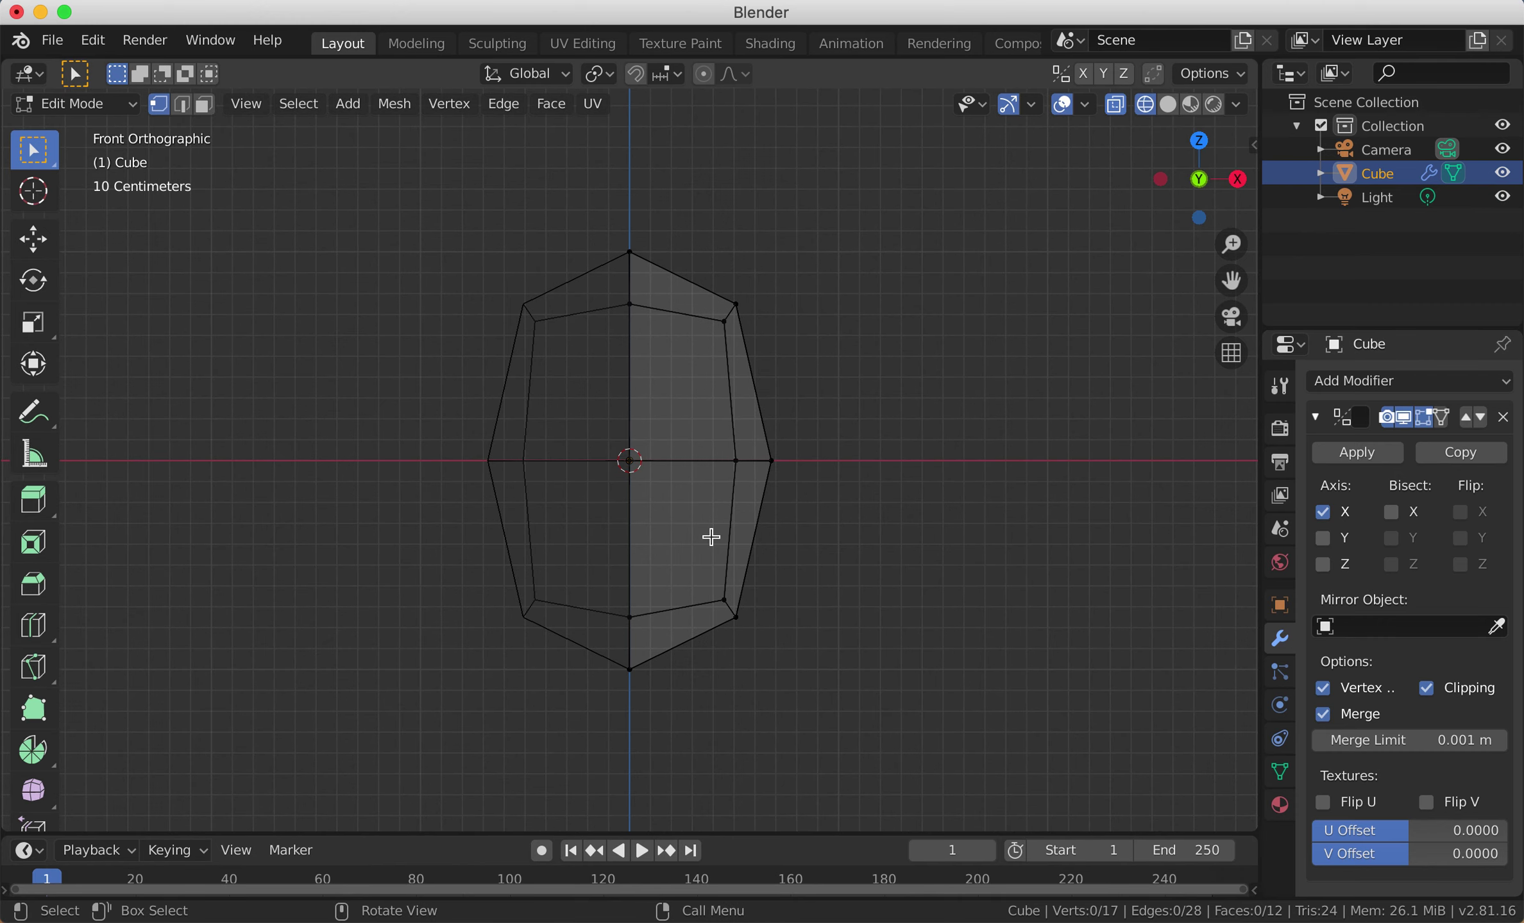
left_click(1176, 107)
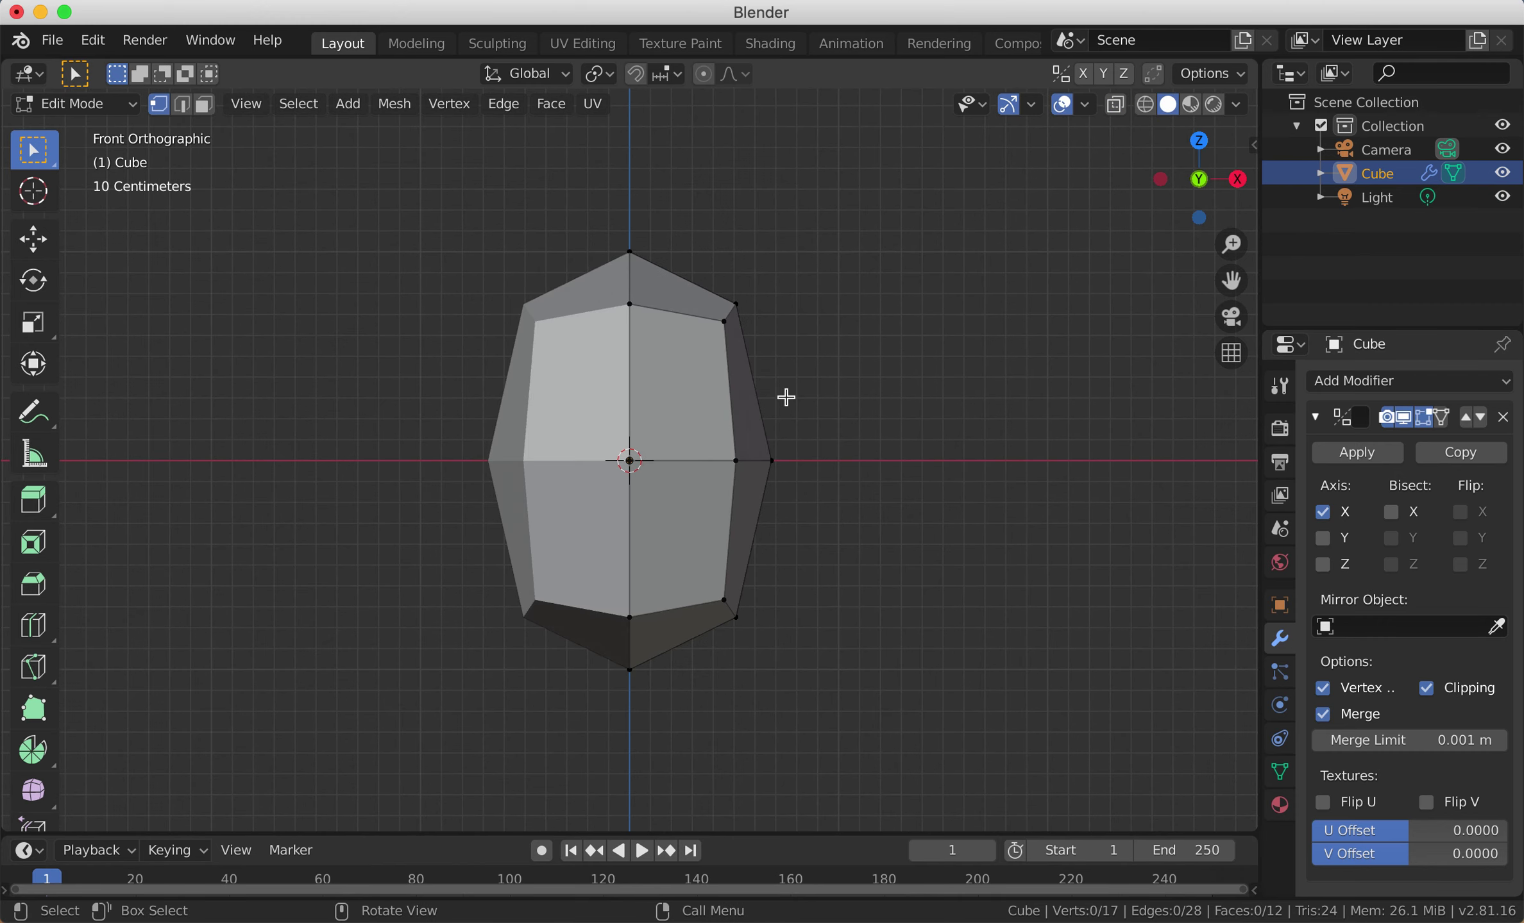
Step: Move the two visible upper side vertices up along Z by about 0.1 m
left_click_drag(689, 260, 763, 401)
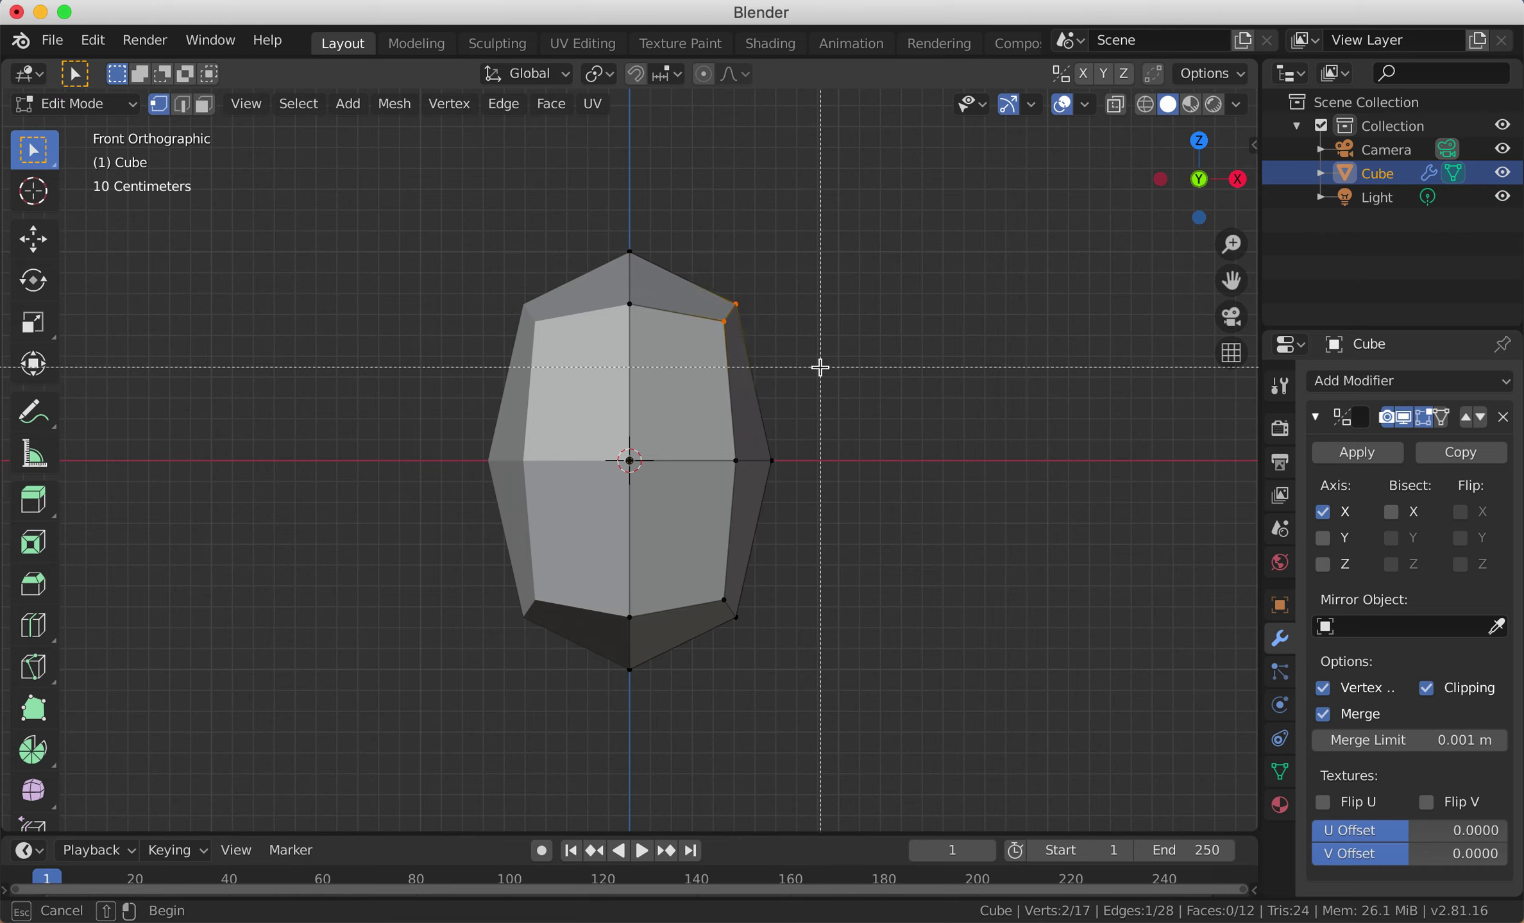
key("g")
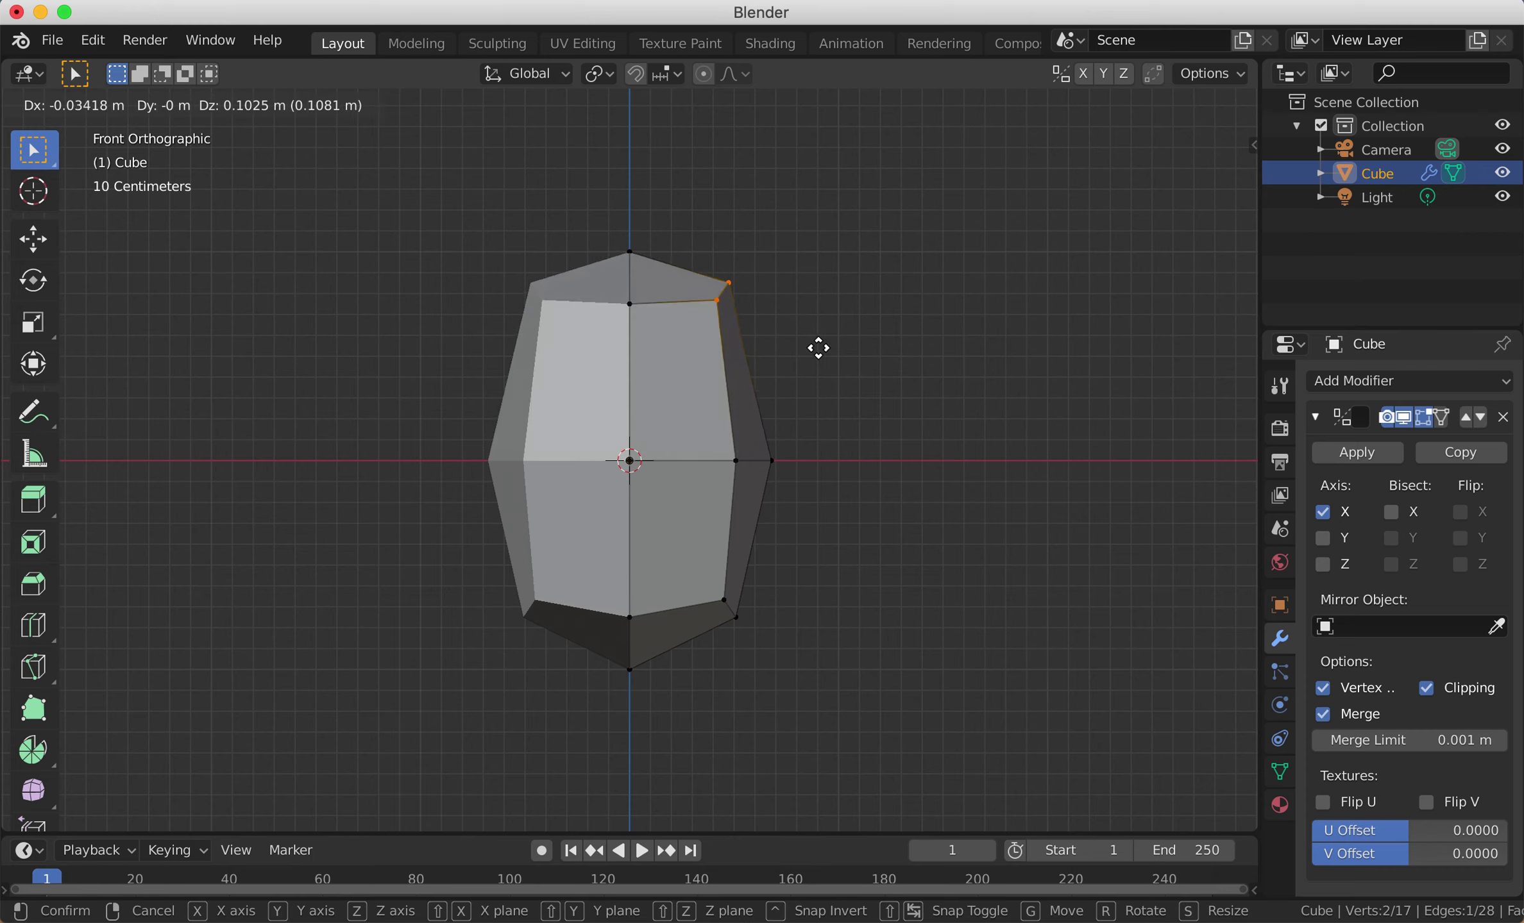
key("z")
left_click(820, 348)
Step: Move the mid-height side vertices slightly inward along X, and pull the outermost one in a little further
left_click_drag(840, 501, 717, 426)
key("g")
key("x")
left_click(792, 478)
left_click(759, 460)
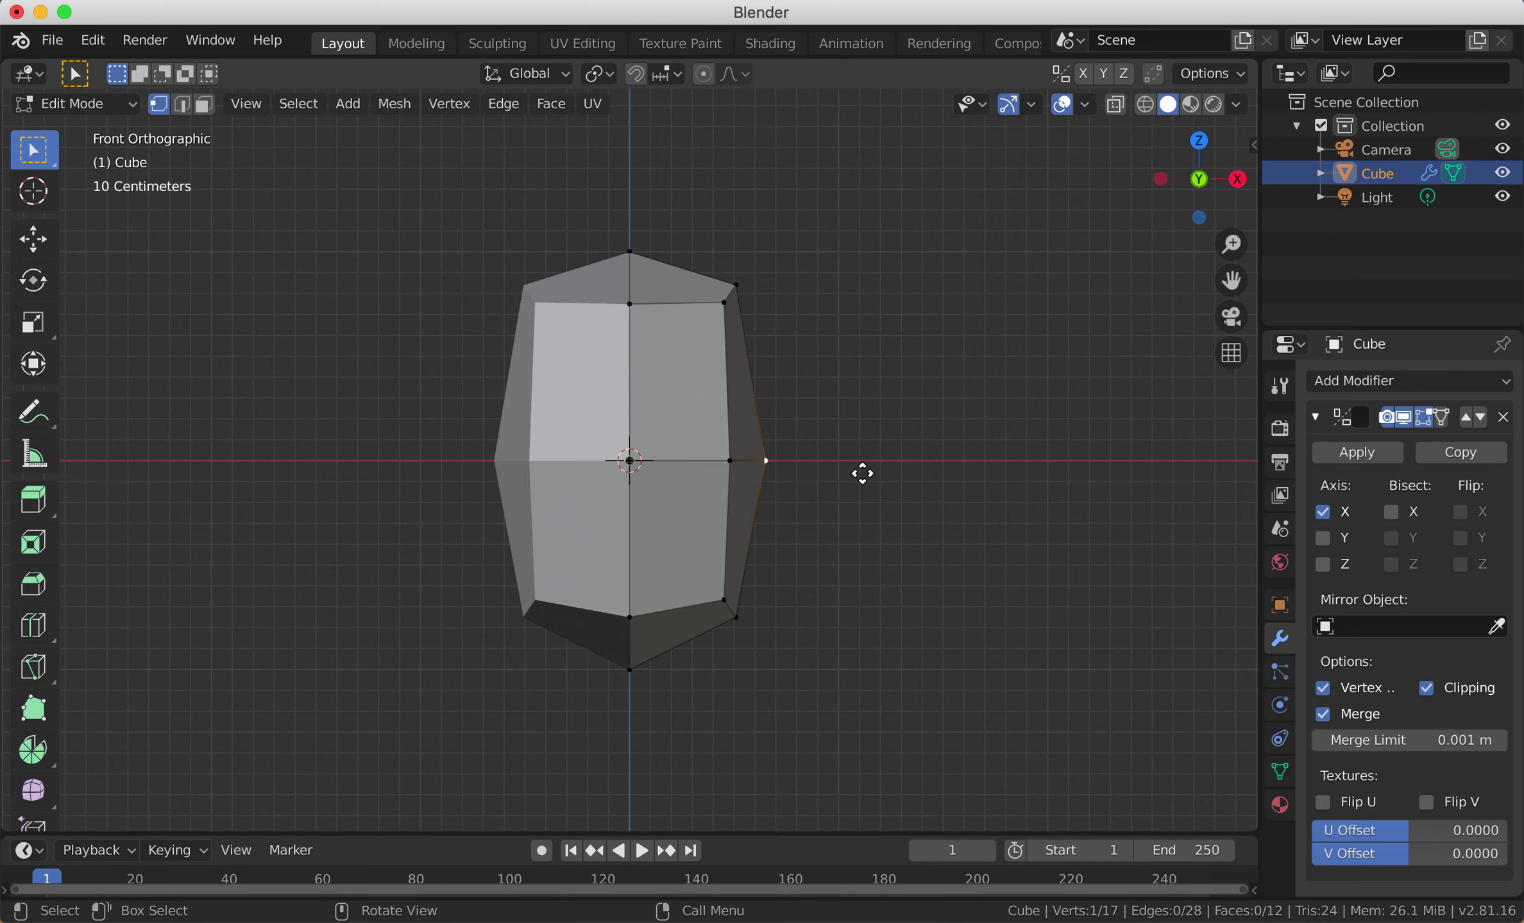
key("g")
left_click(856, 473)
Step: Move the two visible lower side vertices up and slightly inward to shape the jaw
left_click_drag(766, 636, 698, 562)
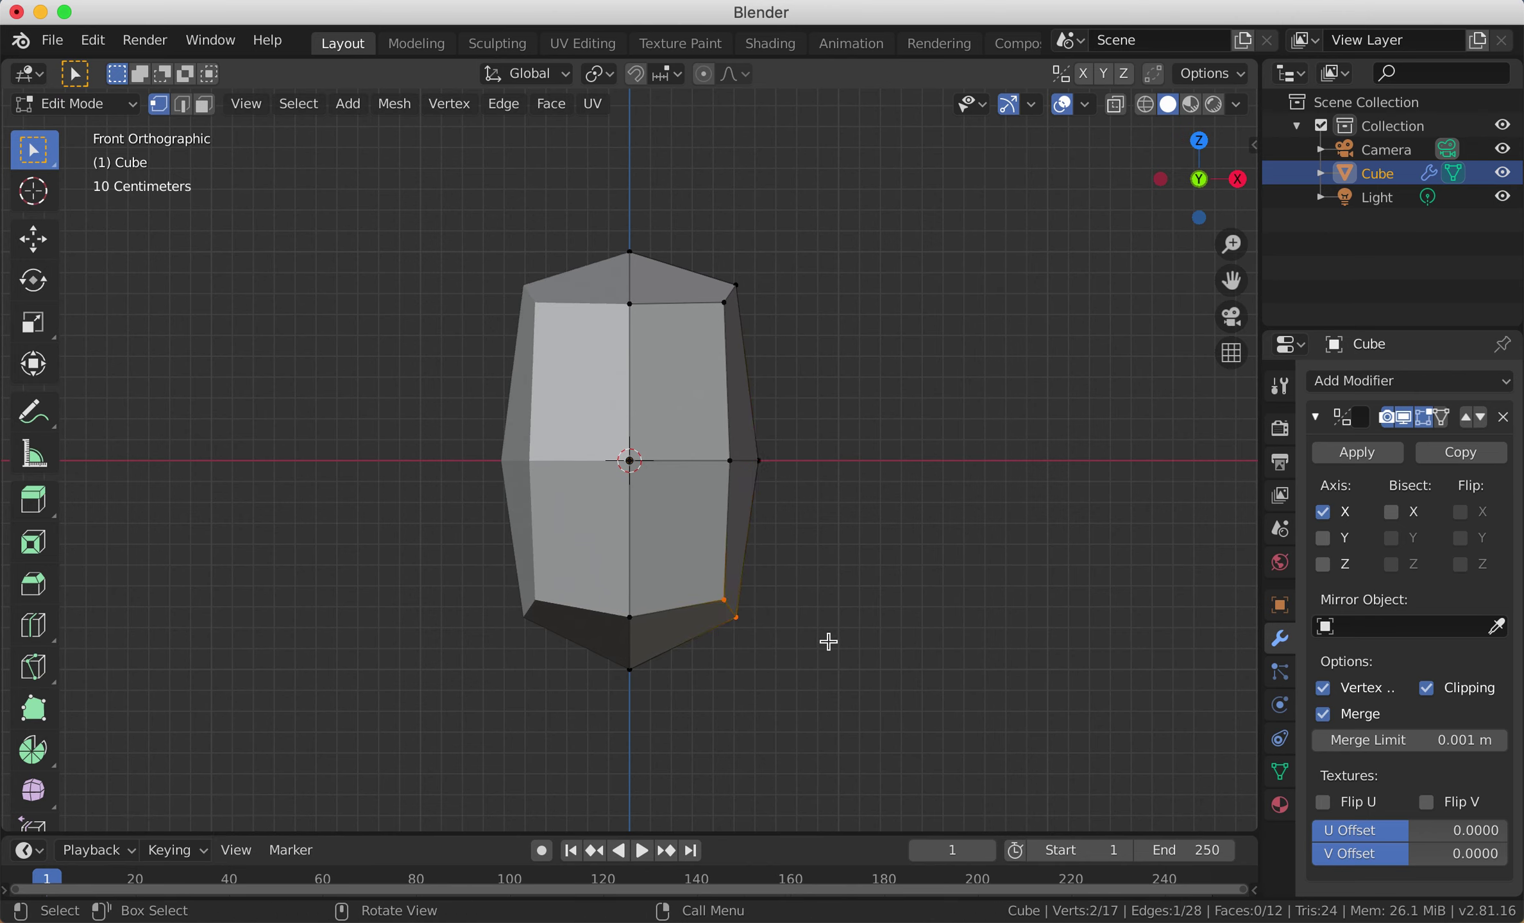
key("g")
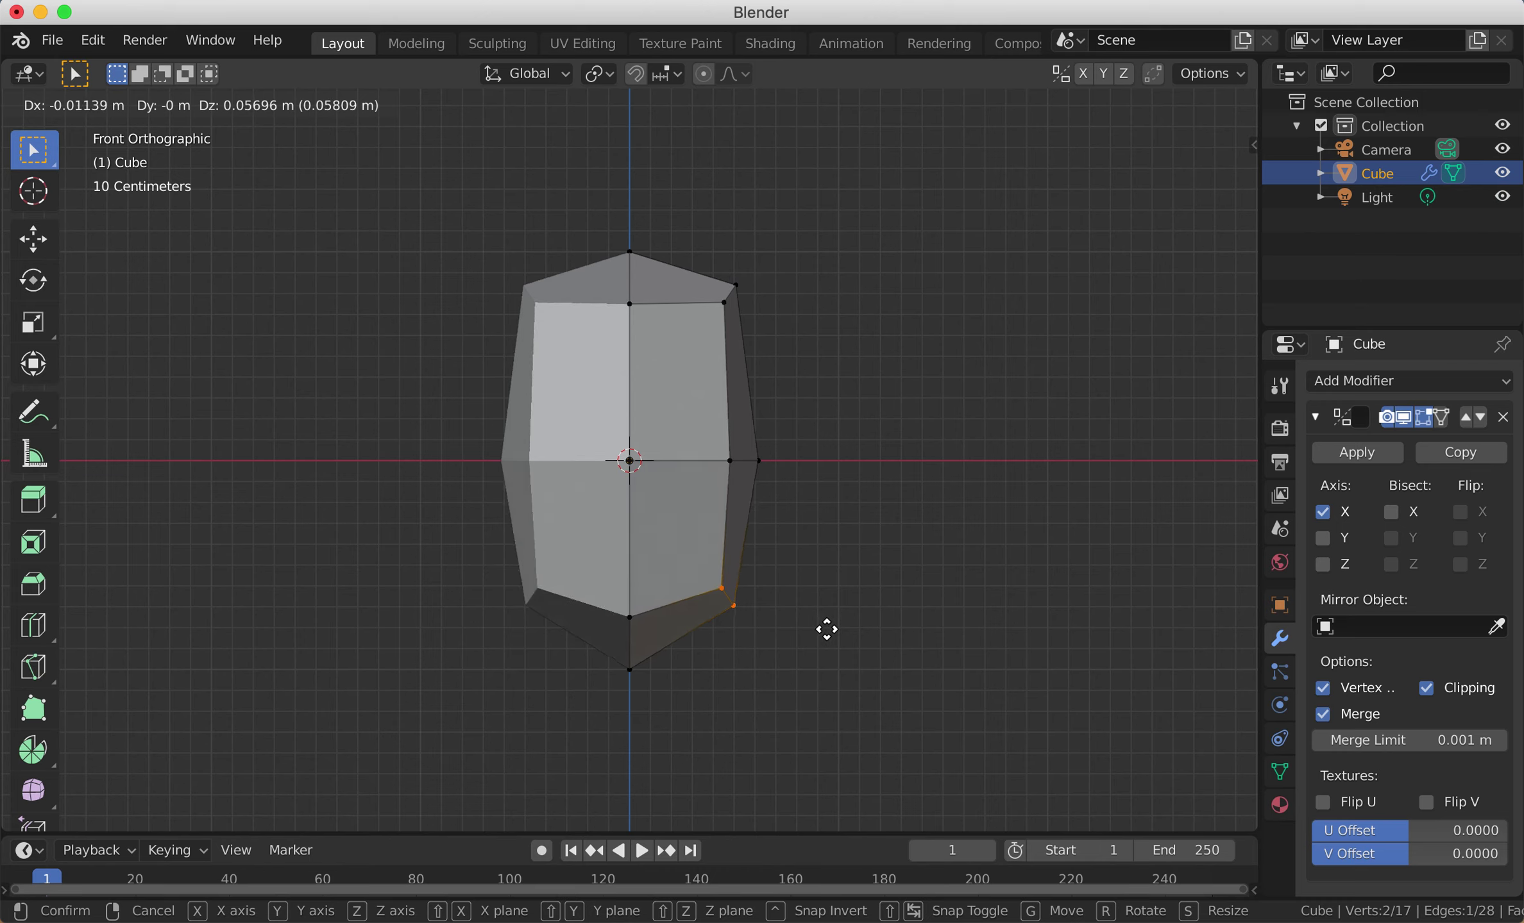
left_click(821, 631)
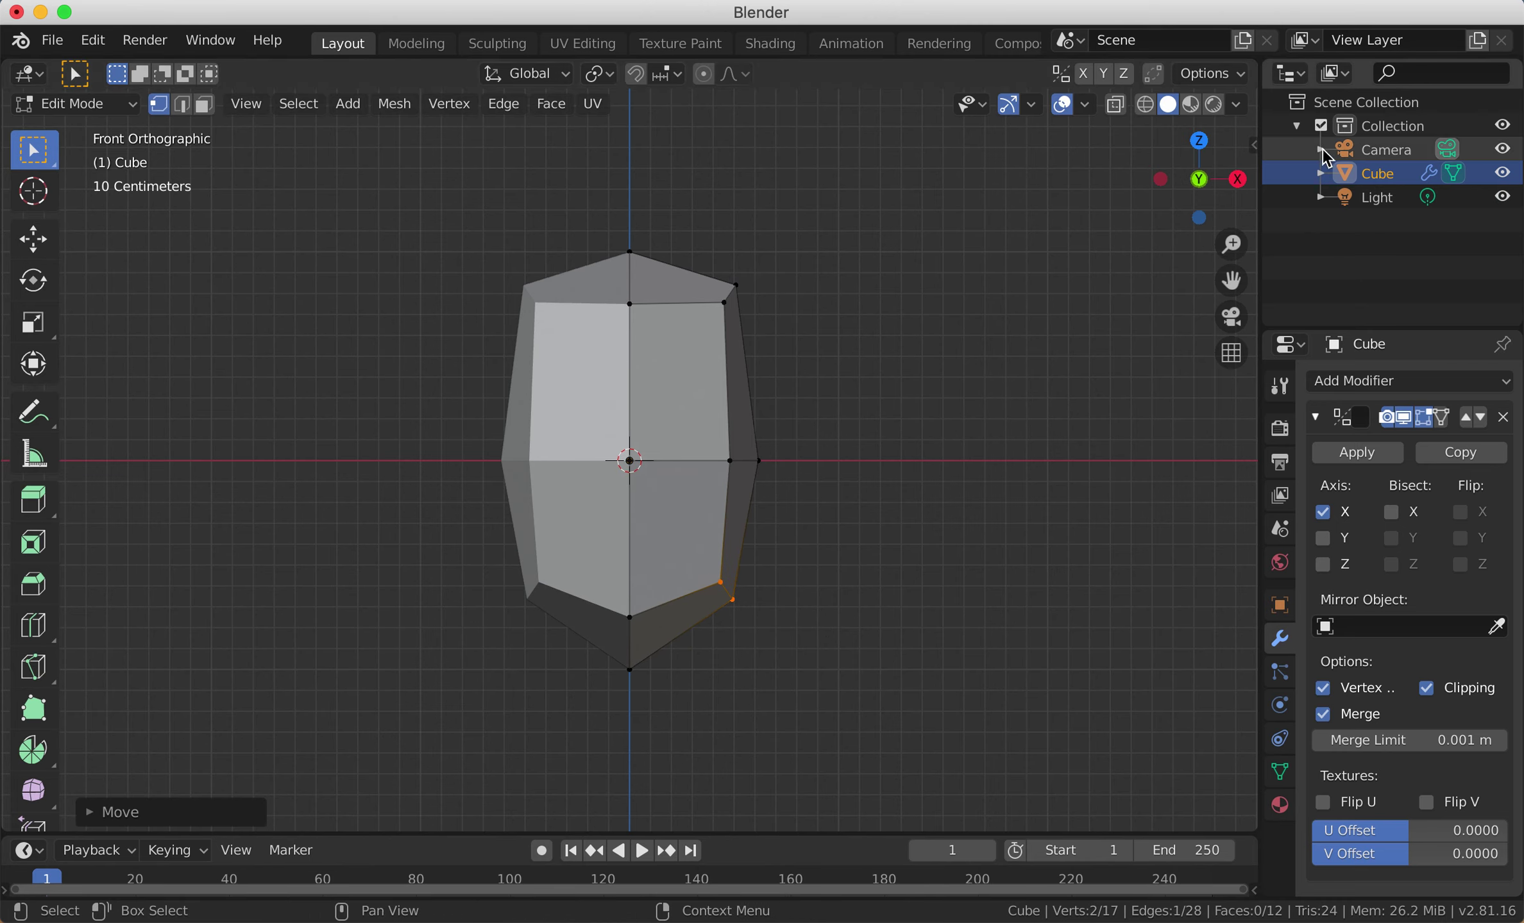
Step: Switch to see-through wireframe and move the inner lower side vertex down by about 0.08 m
key("alt+z")
left_click(631, 671)
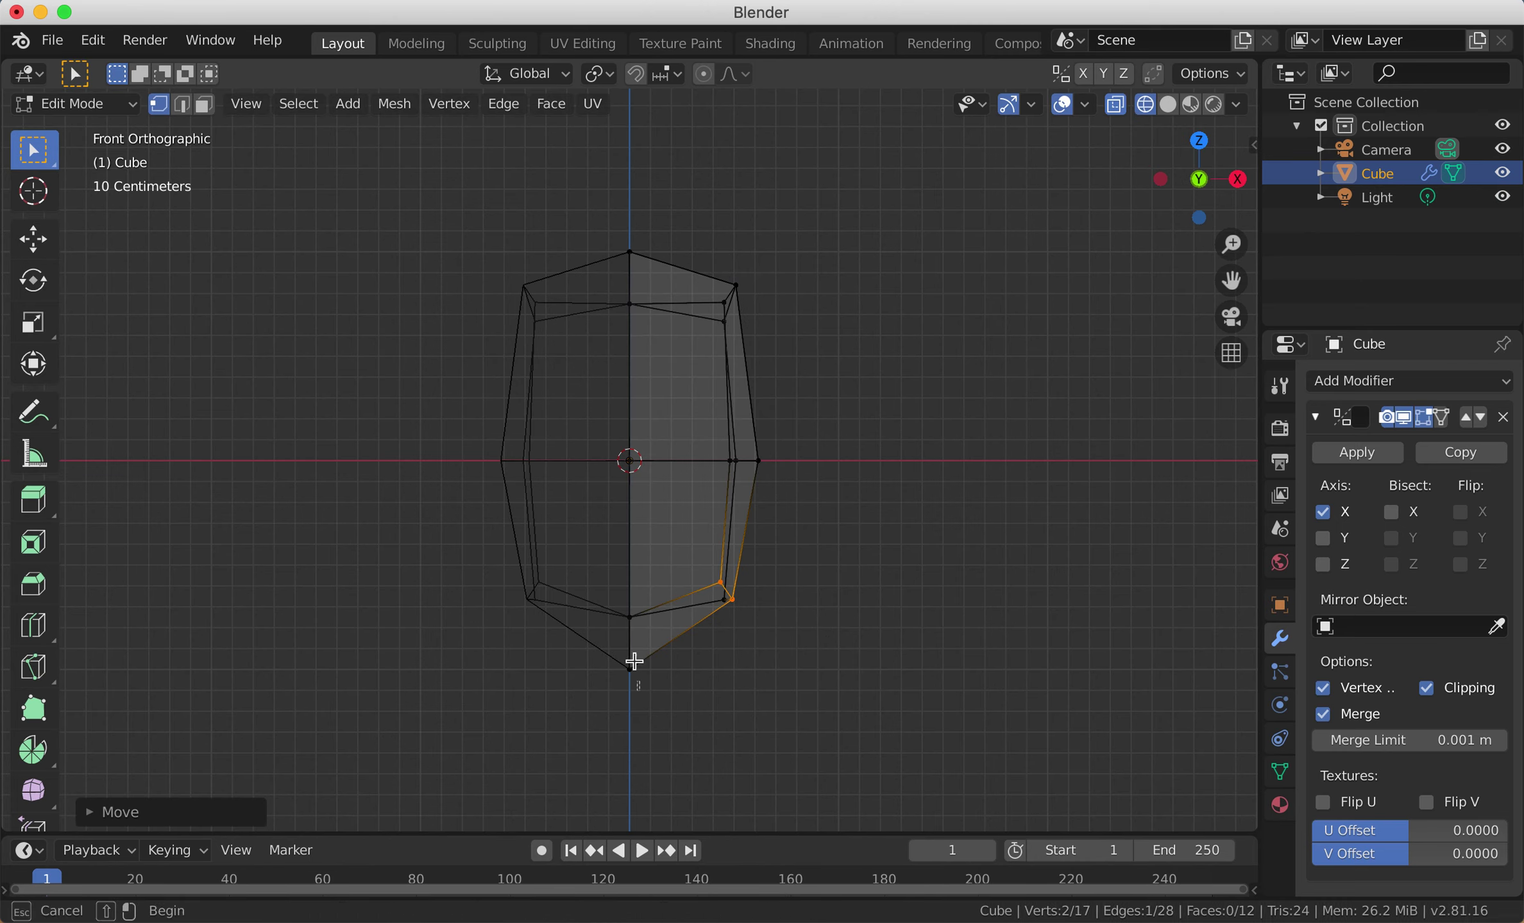
left_click(628, 616, "shift")
left_click(784, 589)
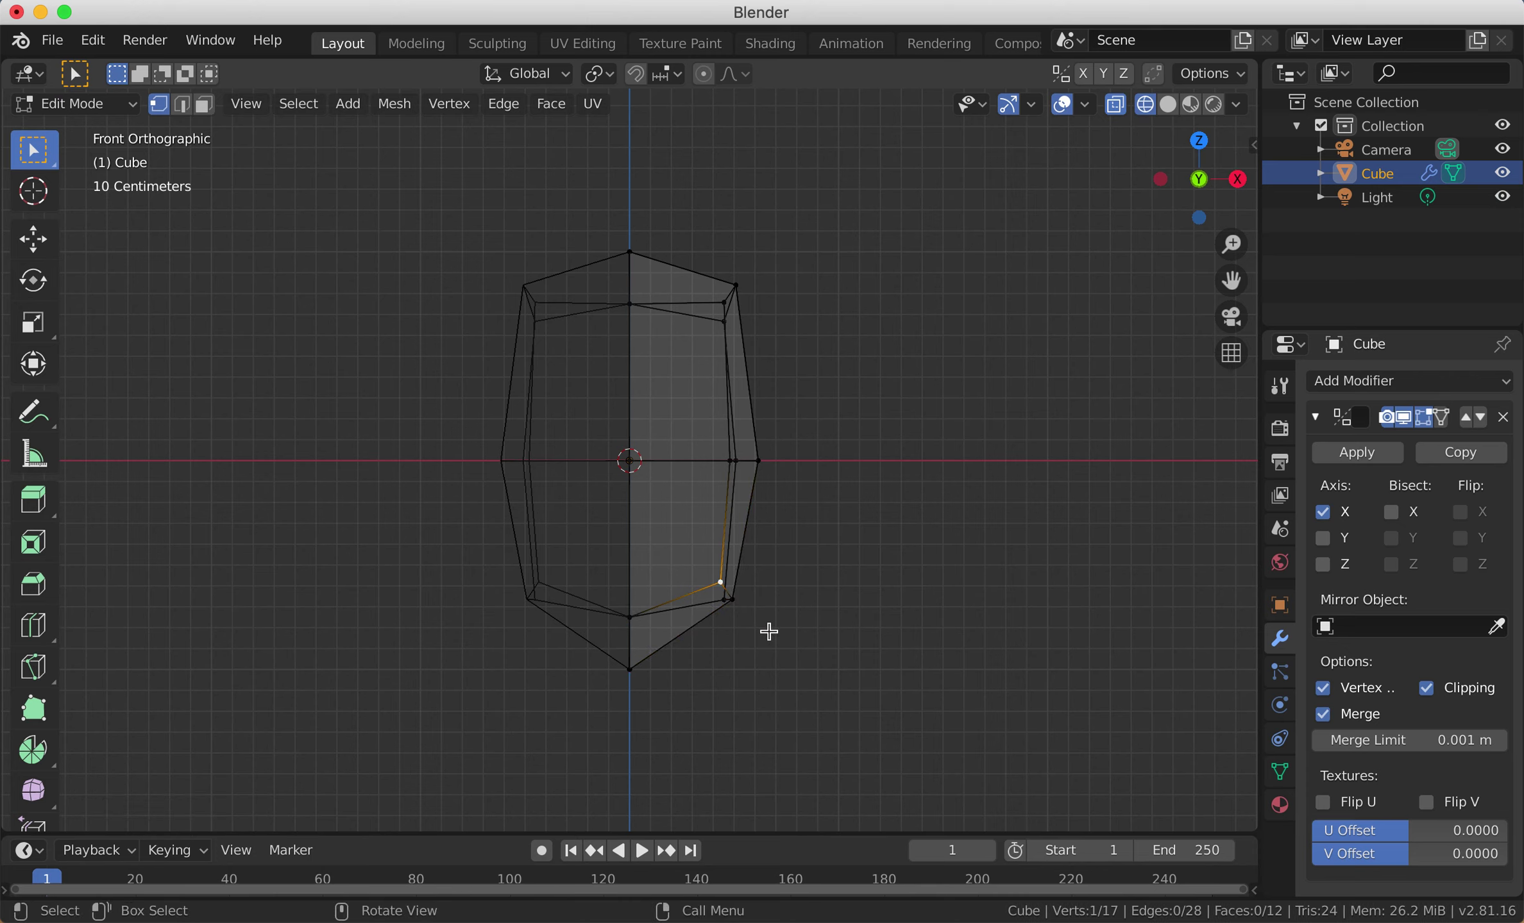
key("g")
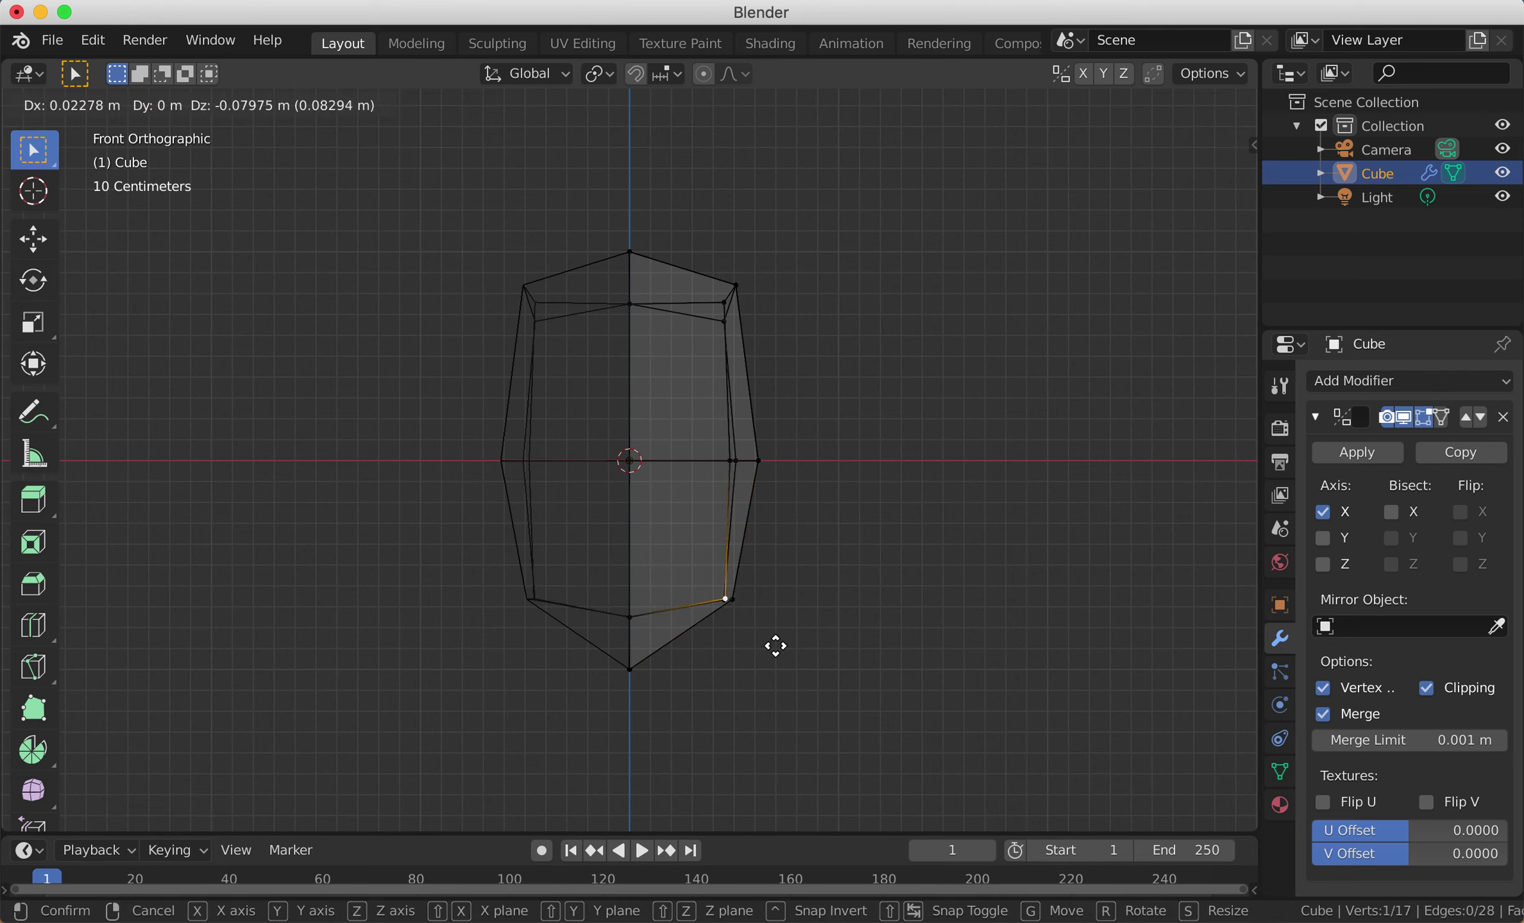
left_click(775, 646)
Step: Move the lowest centre vertex slightly up, and lower the centre vertex above it by about 0.03 m
left_click(630, 668)
key("g")
left_click(634, 621)
key("g")
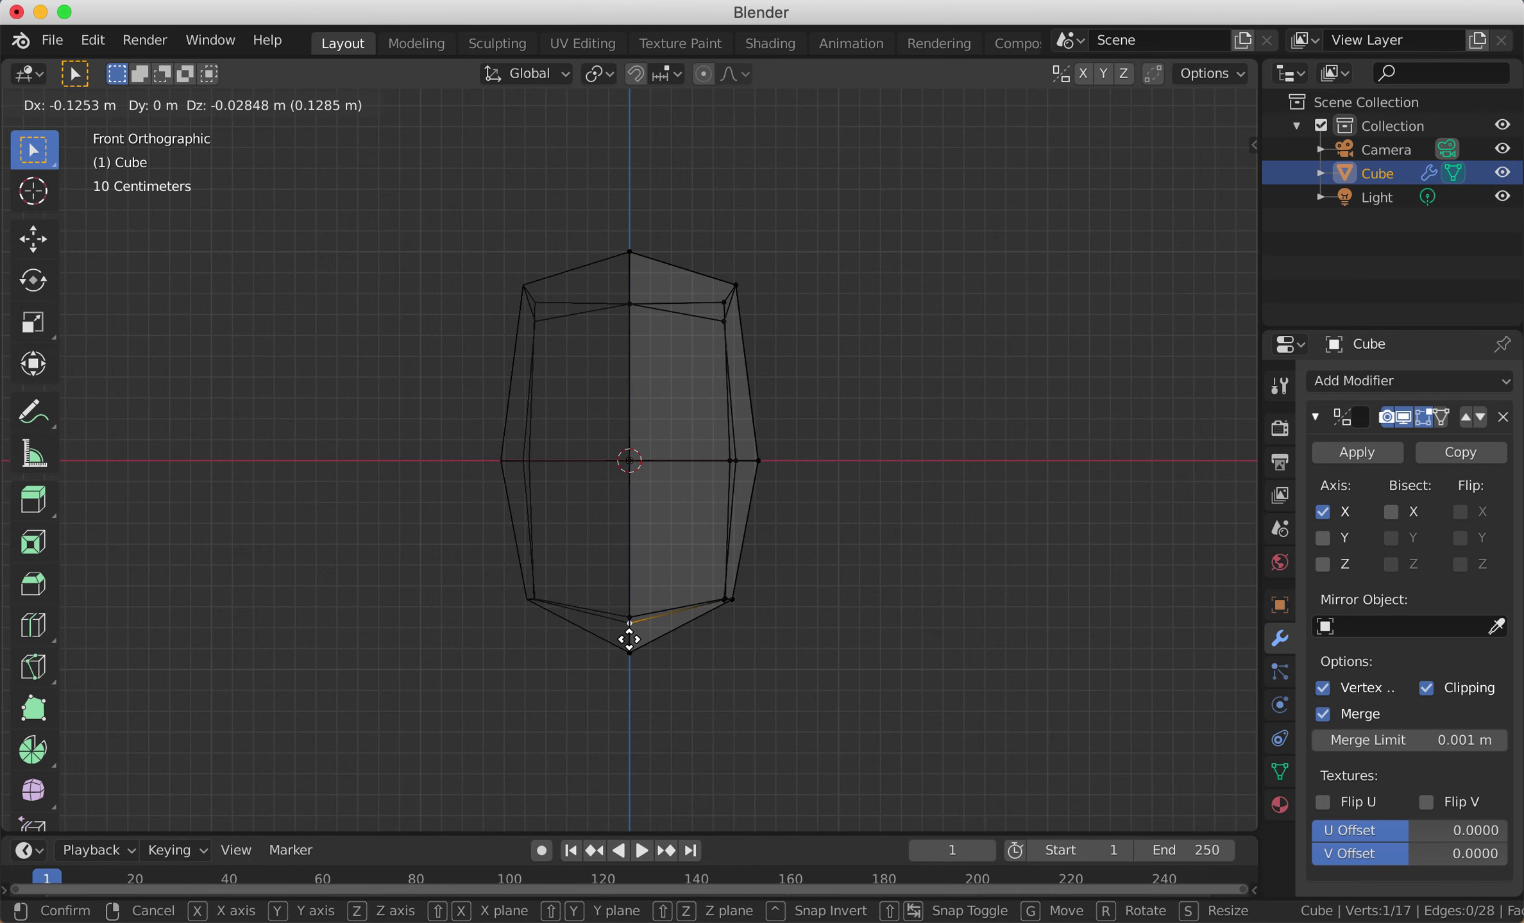
left_click(629, 641)
Step: Move the rear inner upper side vertex up by about 0.08 m, in line with the front one
scroll(659, 666, "up", 1)
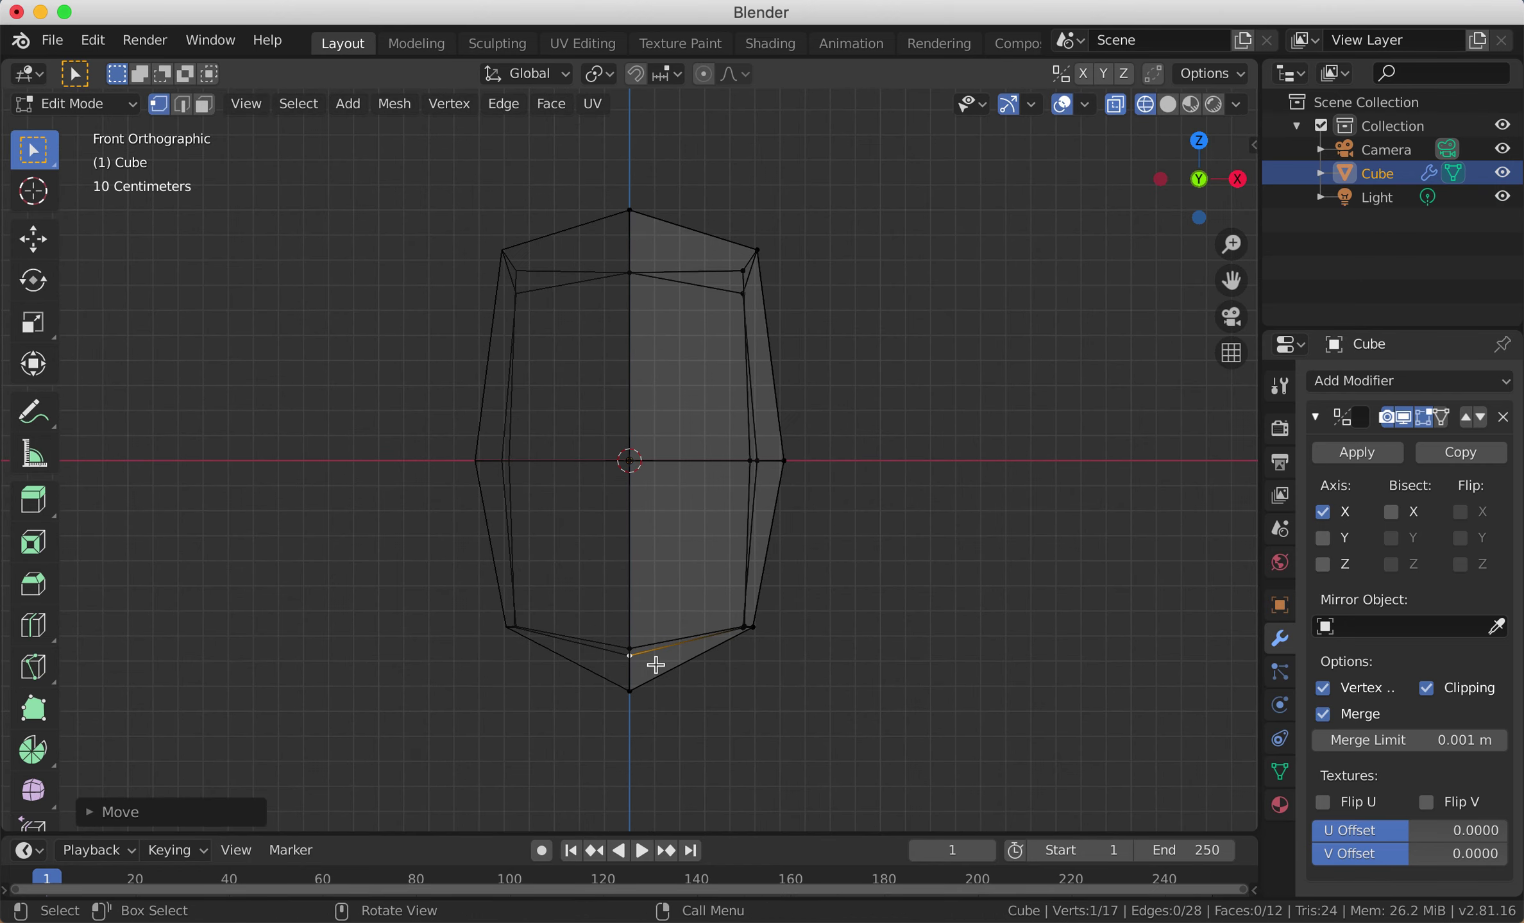
scroll(656, 665, "up", 1)
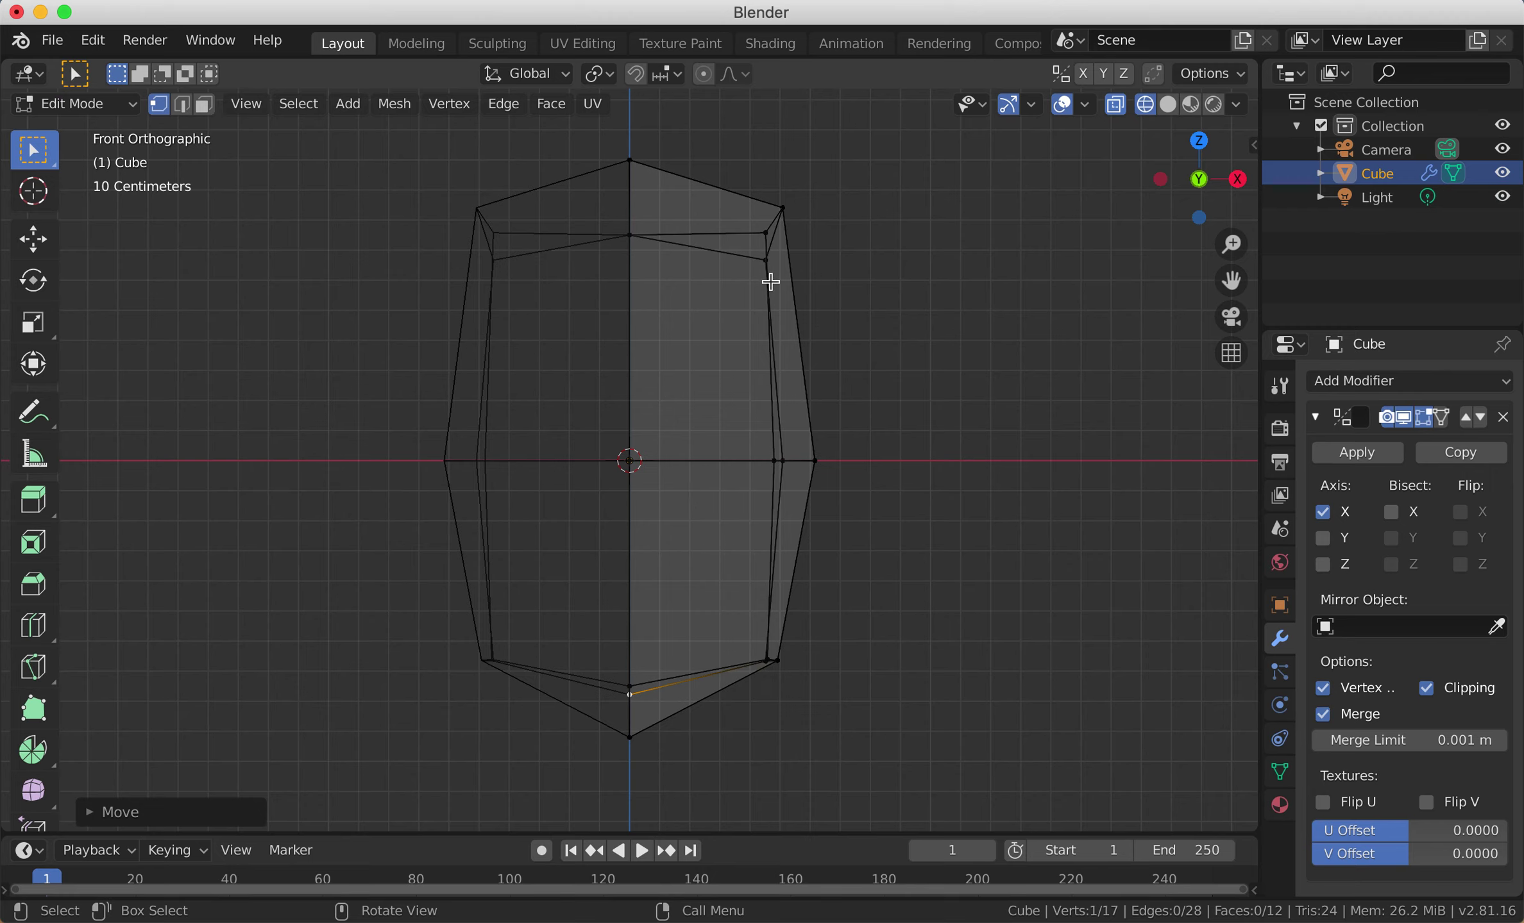
left_click(765, 260)
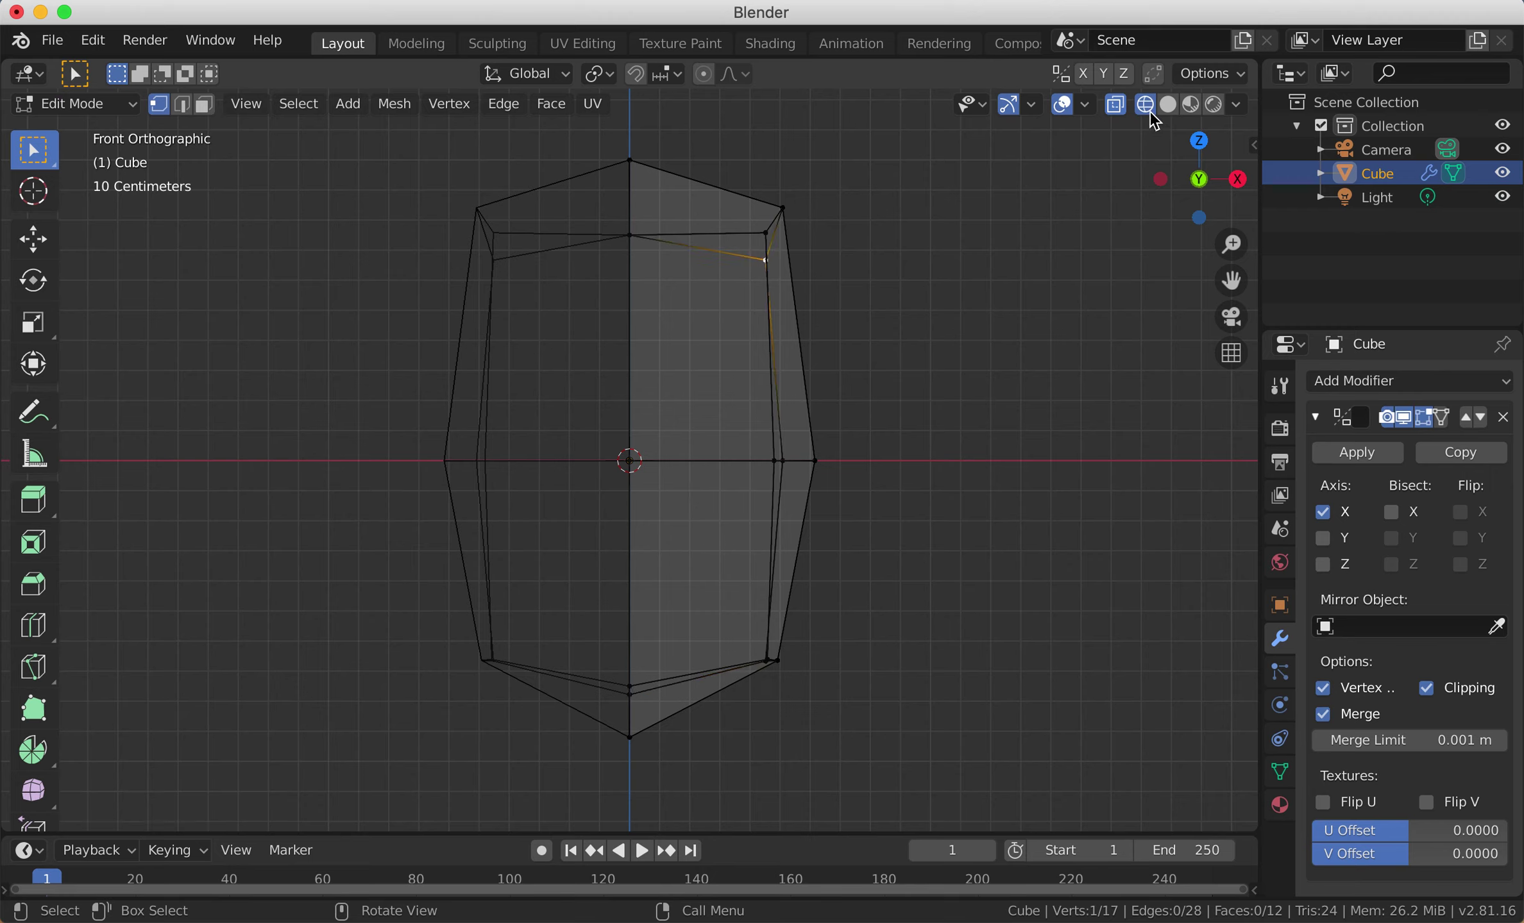
key("g")
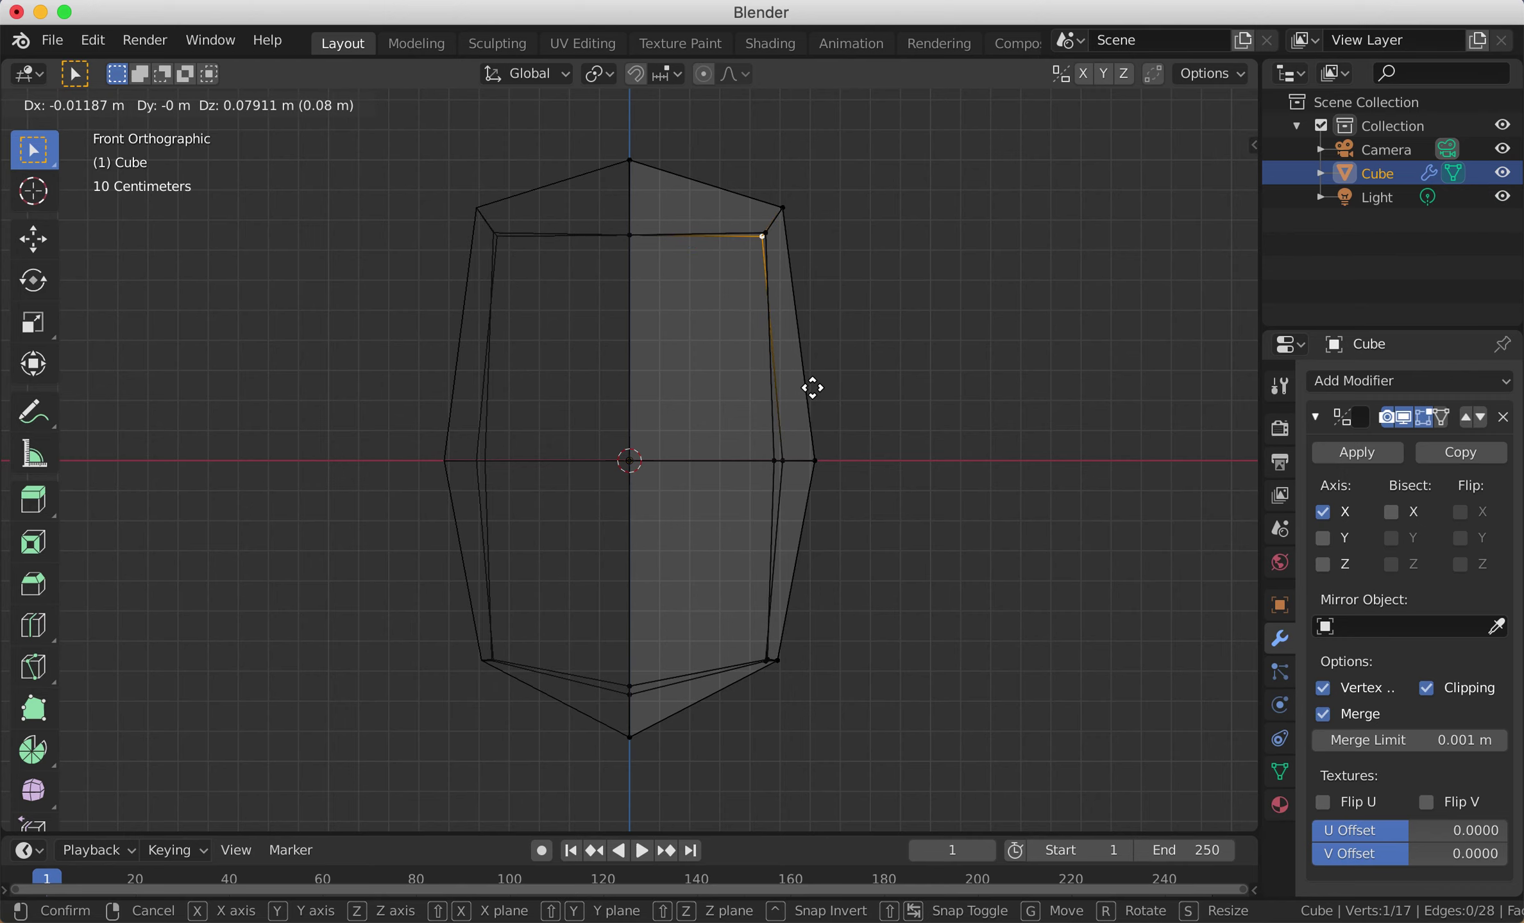
left_click(812, 388)
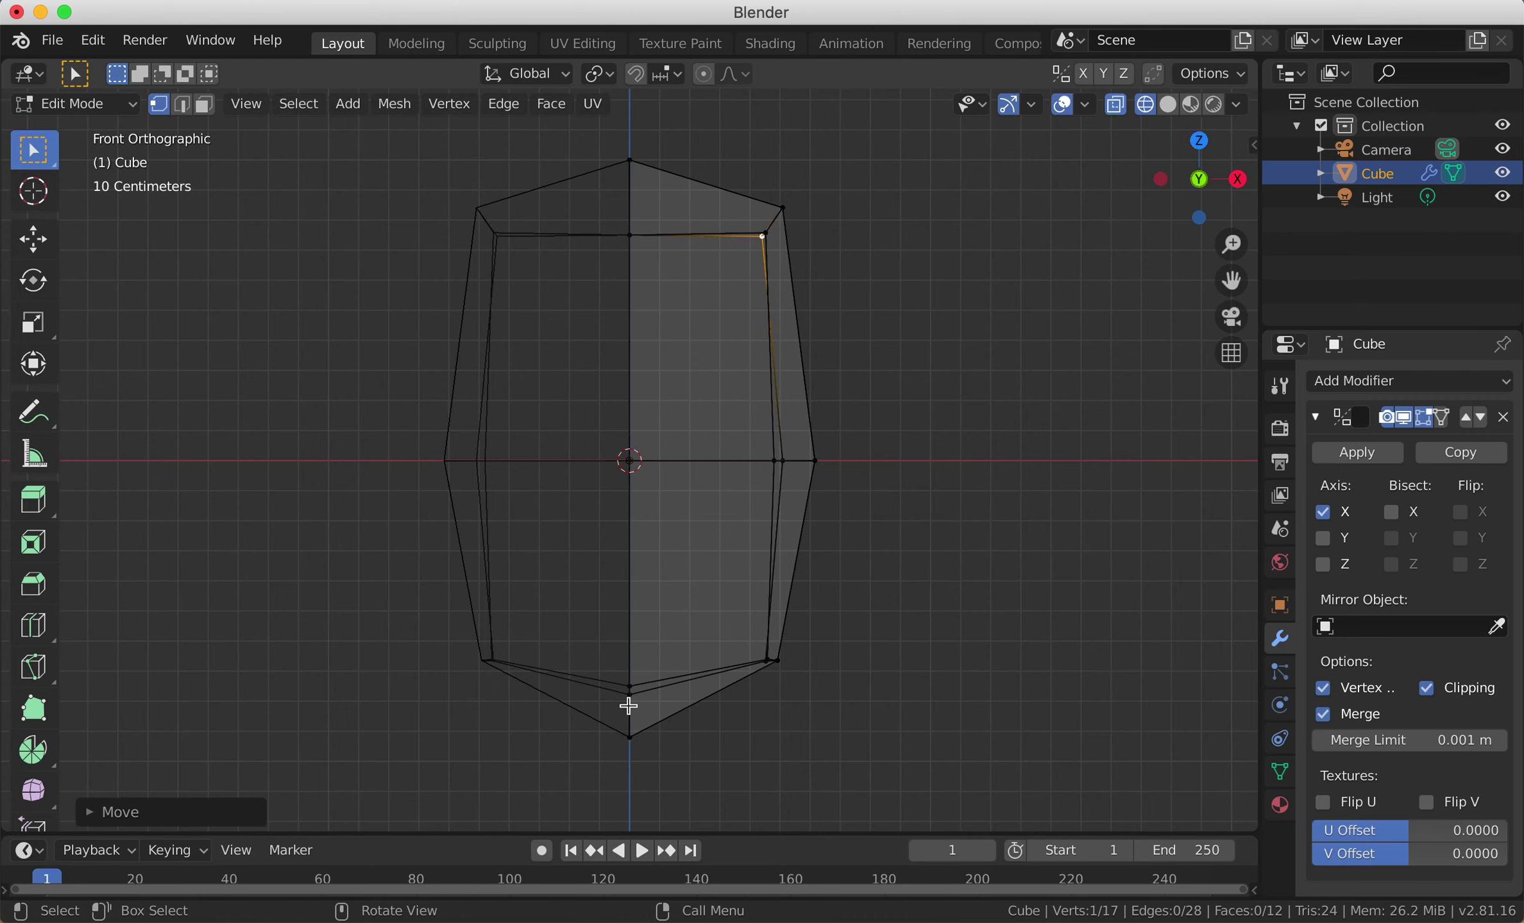
Step: Return to solid shading and move the front upper side vertex slightly inward and down
mouse_move(631, 685)
middle_mouse_down()
mouse_move(806, 656)
mouse_move(799, 669)
mouse_move(779, 645)
mouse_move(741, 110)
middle_mouse_up()
left_click(1172, 102)
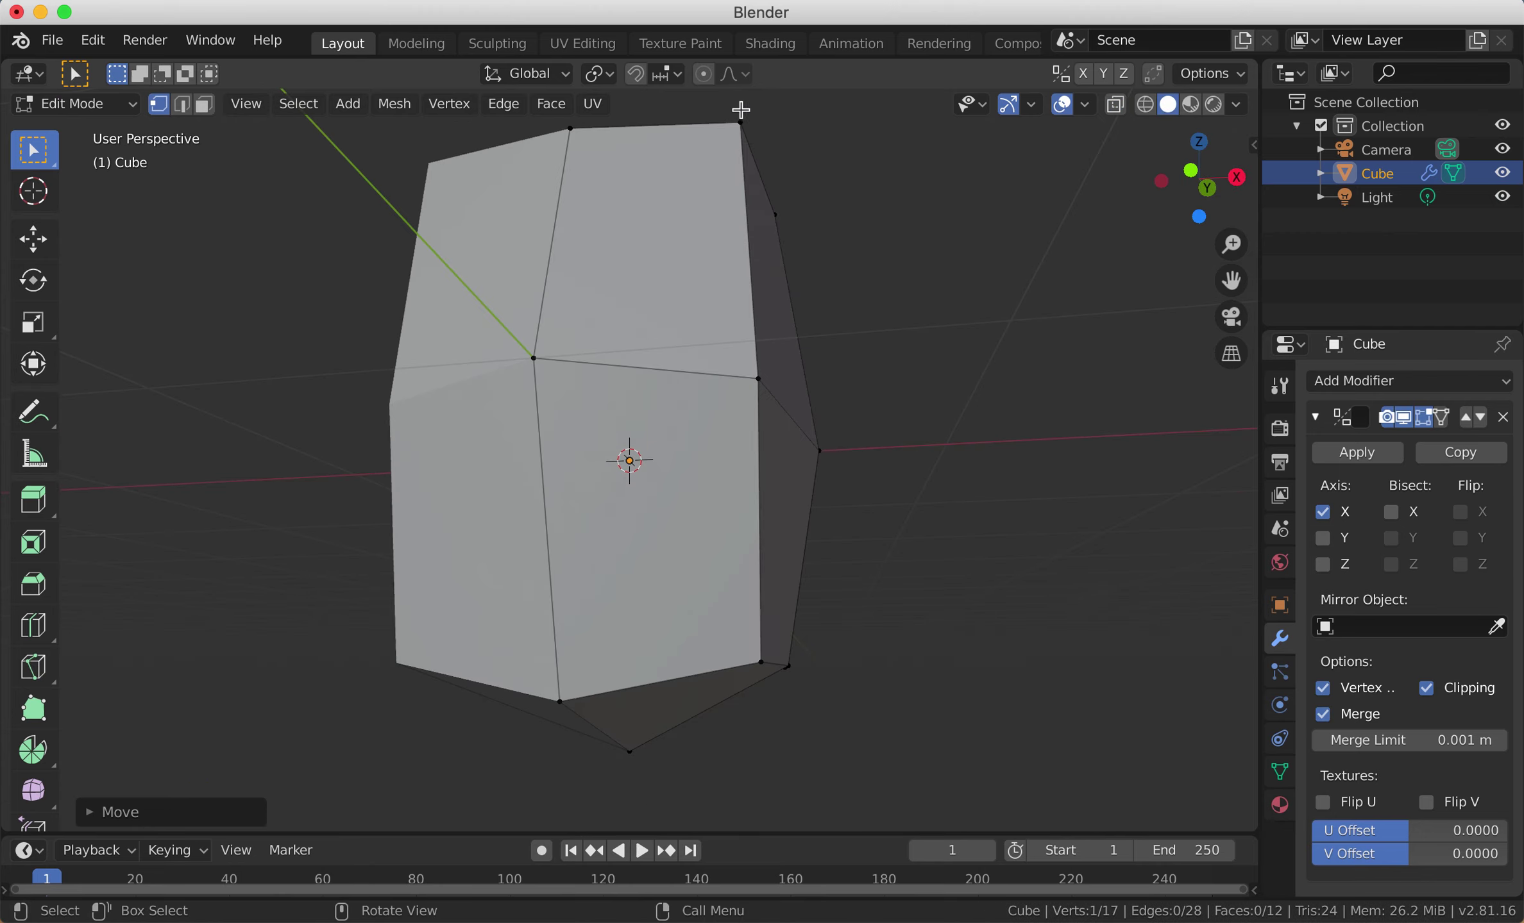
middle_click_drag(738, 200, 799, 278)
left_click(842, 211)
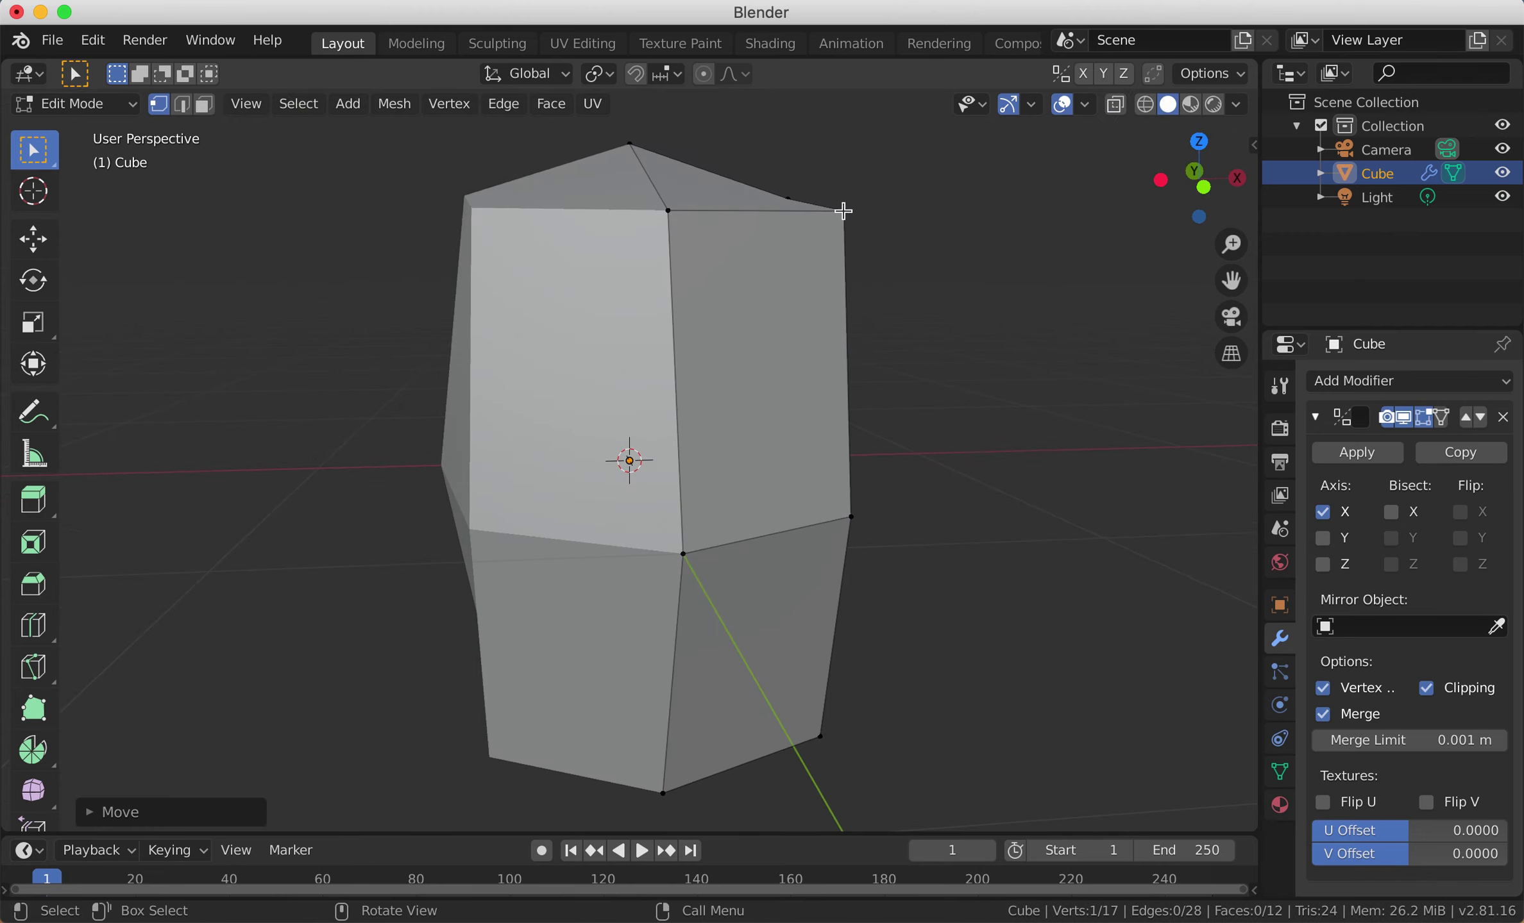
middle_click_drag(896, 402, 854, 404)
key("g")
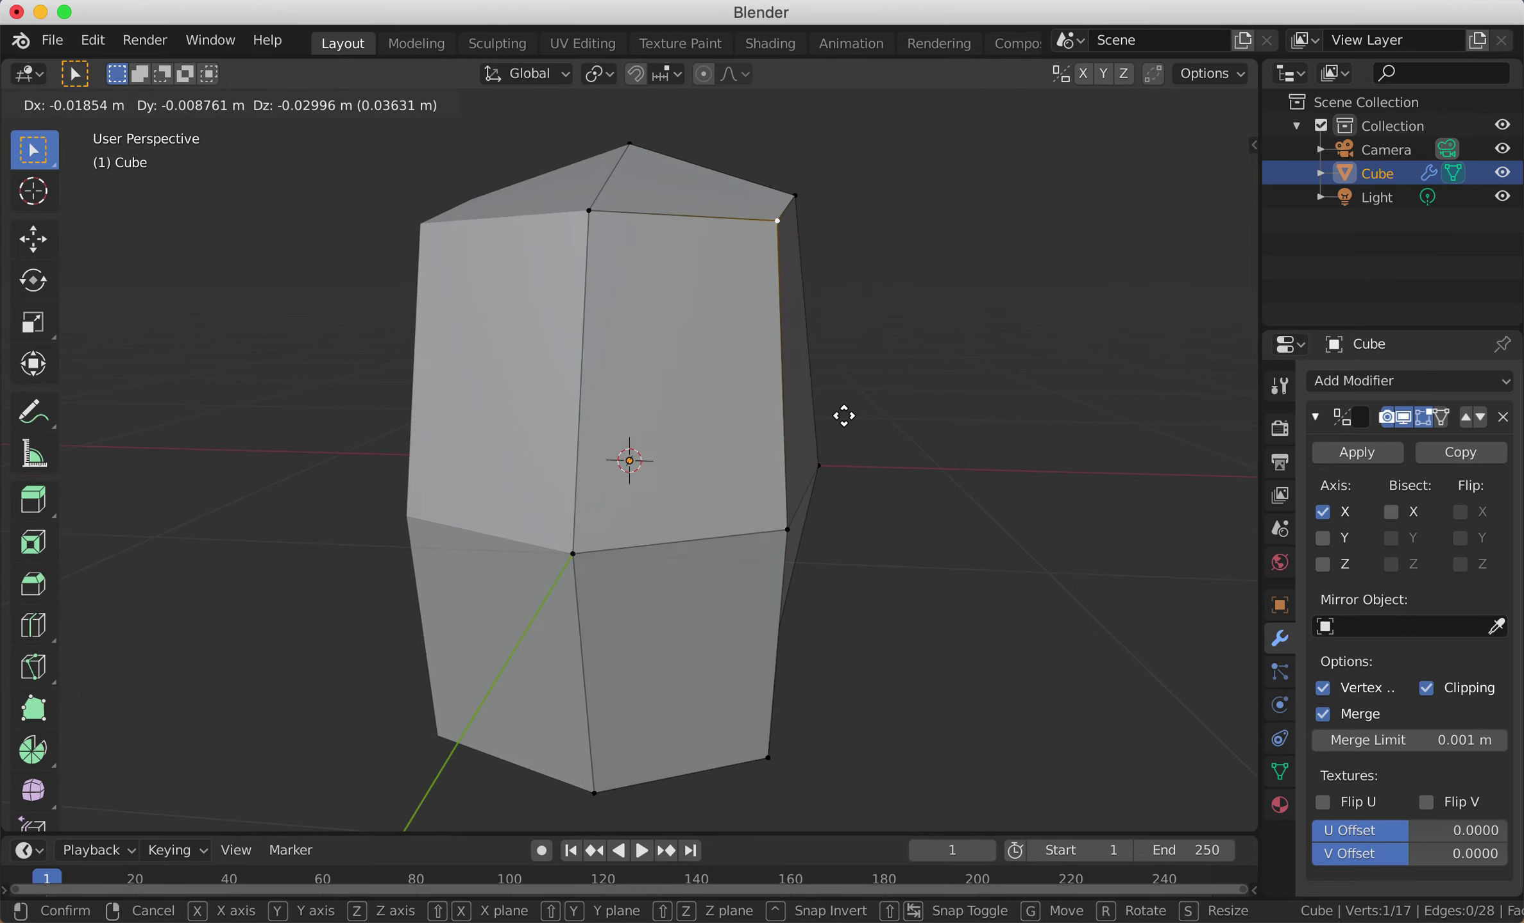
left_click(827, 465)
key("KP_1")
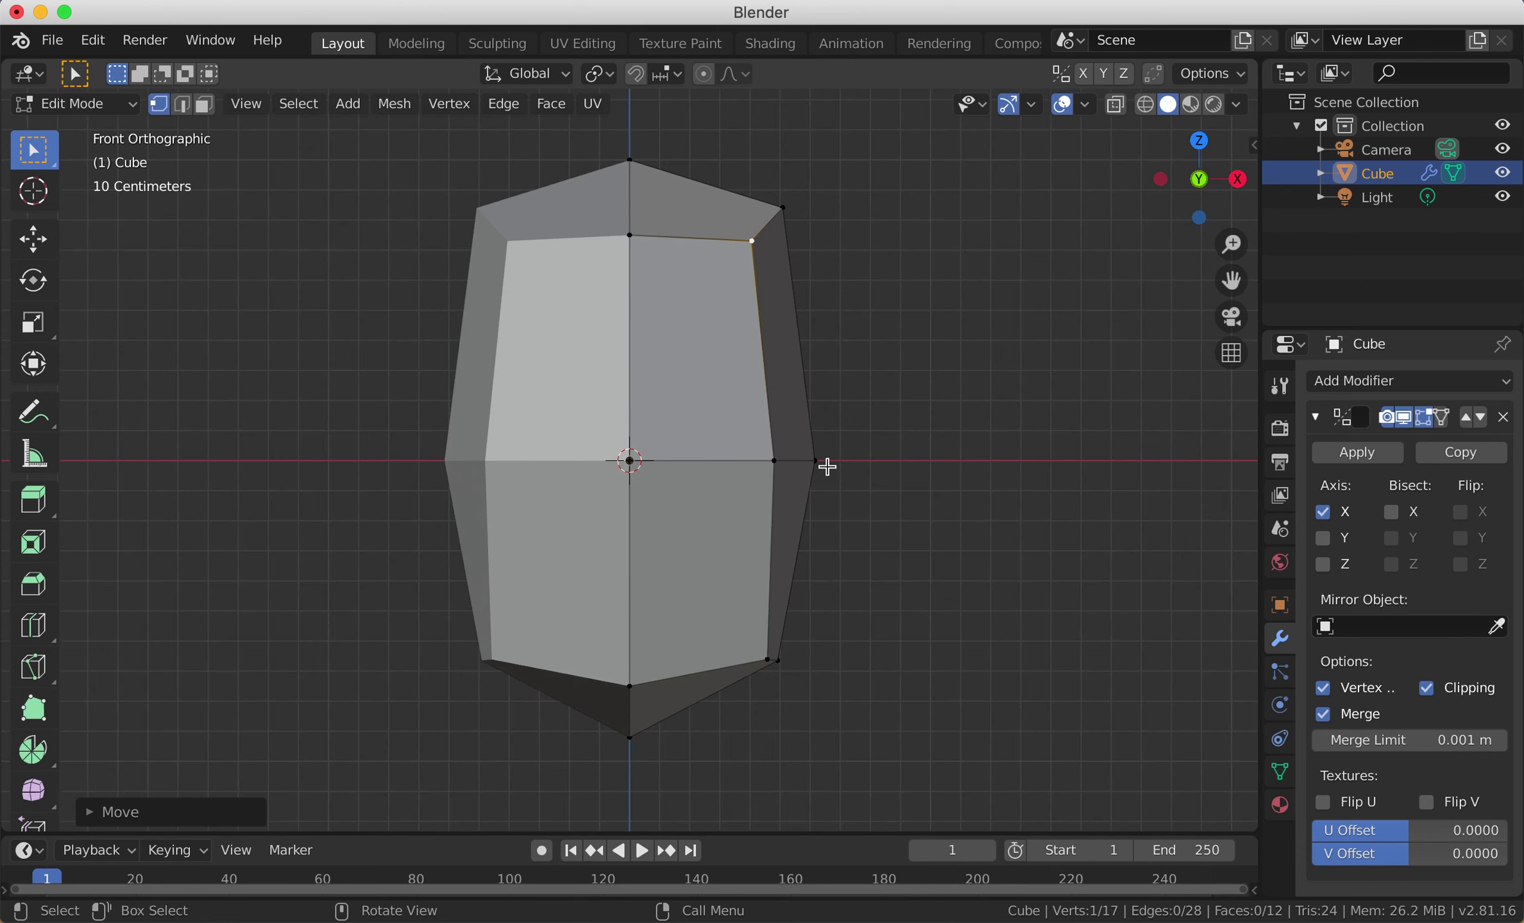
Step: Move the front lower side vertex inward by about 0.05 m and slightly up
left_click(632, 167)
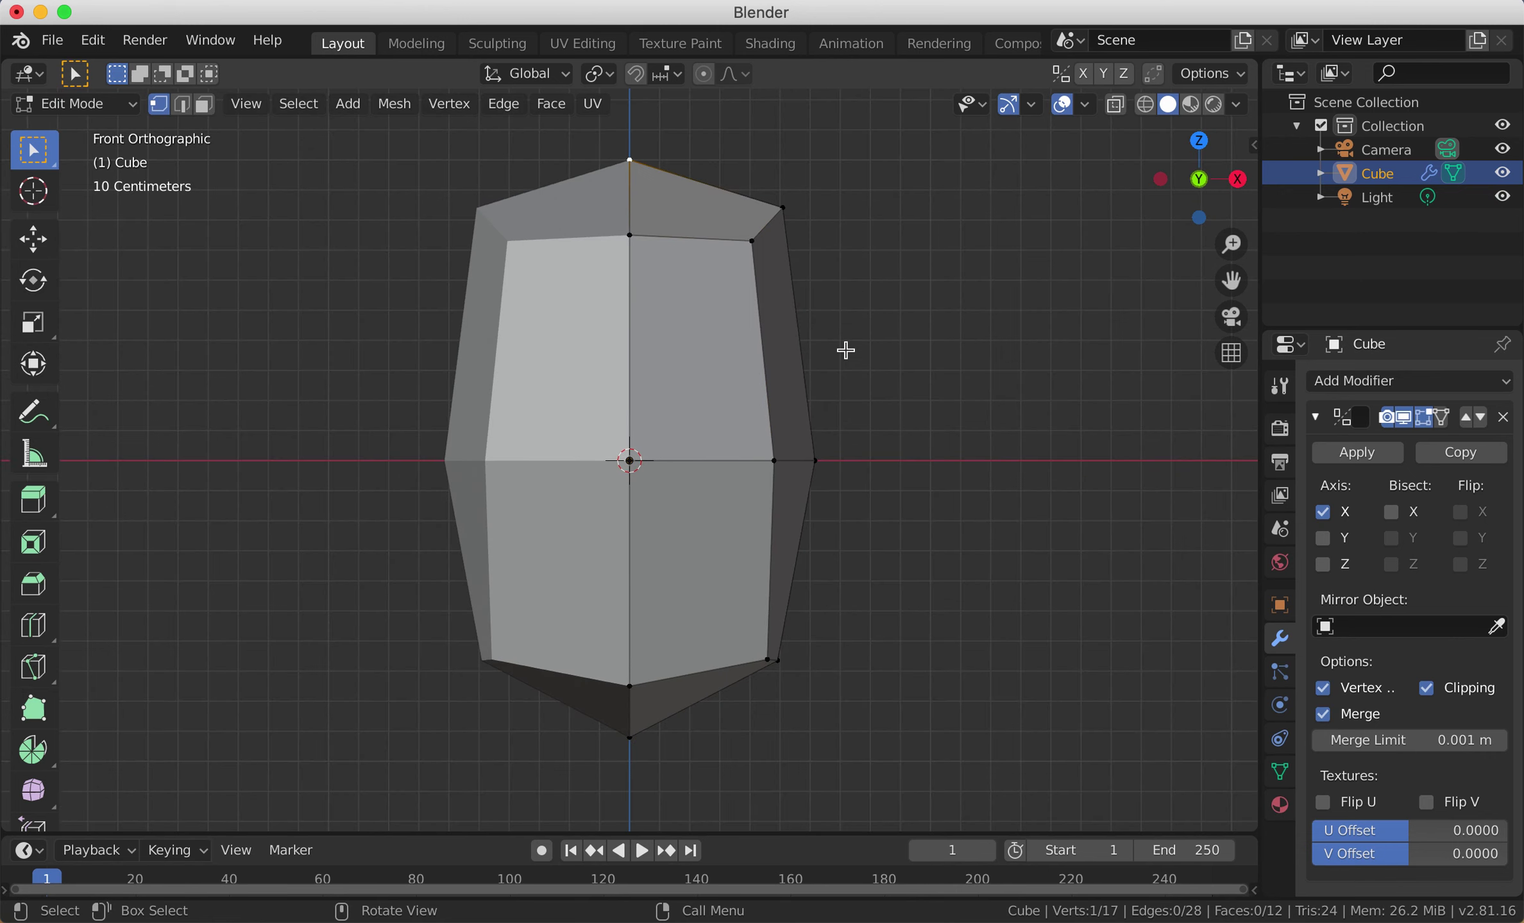
left_click(774, 658)
key("g")
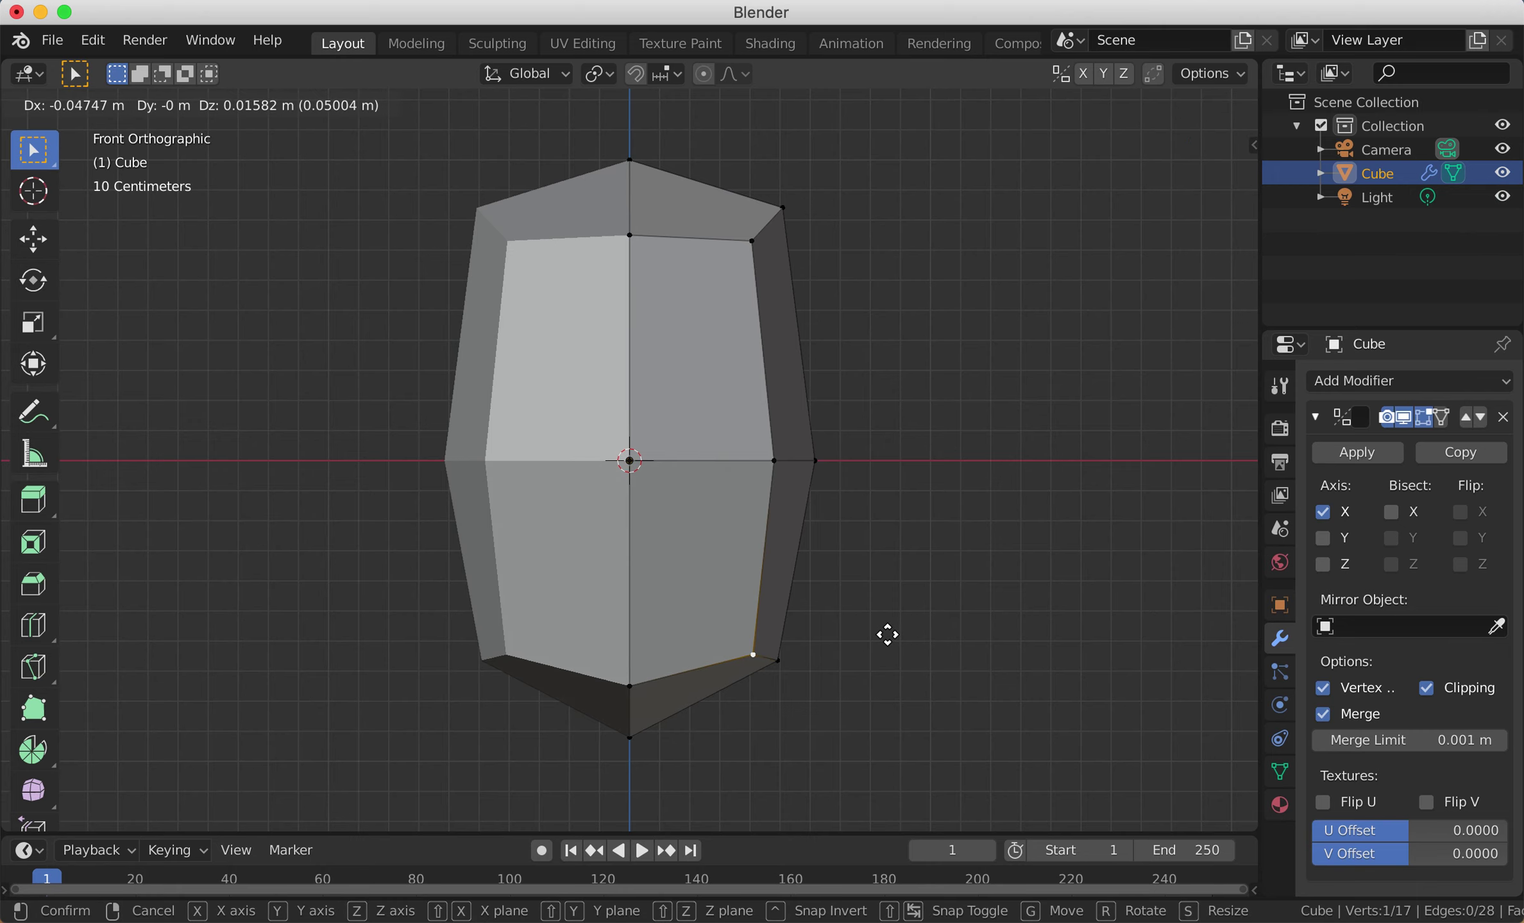
left_click(887, 635)
Step: In the right-side wireframe view, move the two lower front vertices up and back along Y
middle_click_drag(714, 649, 705, 653)
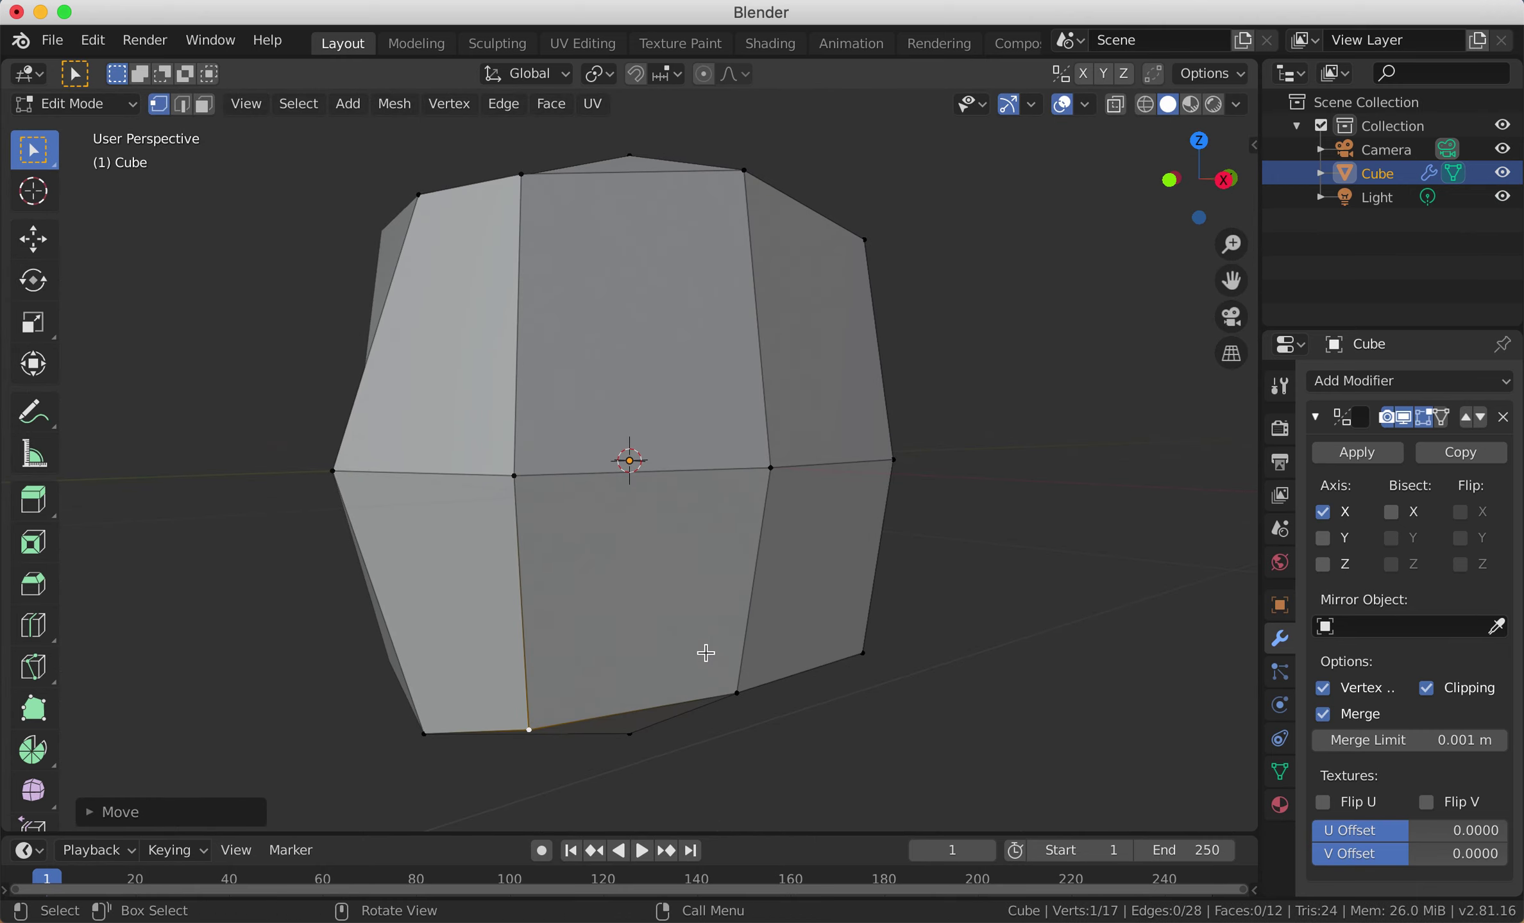
key("KP_3")
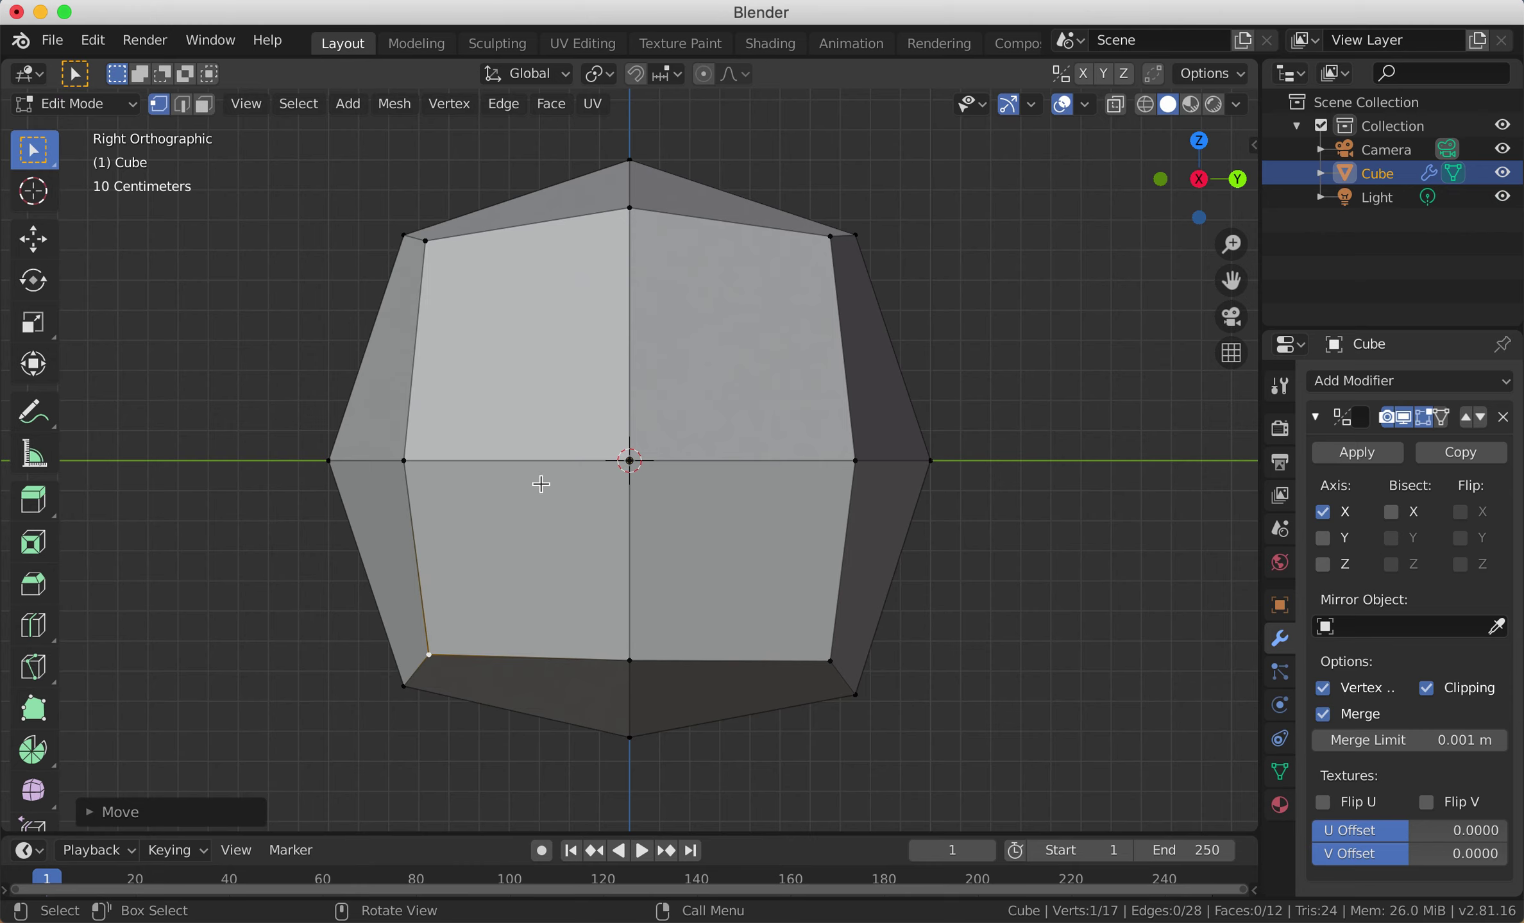
left_click(1146, 106)
left_click_drag(459, 724, 402, 594, "shift")
key("g")
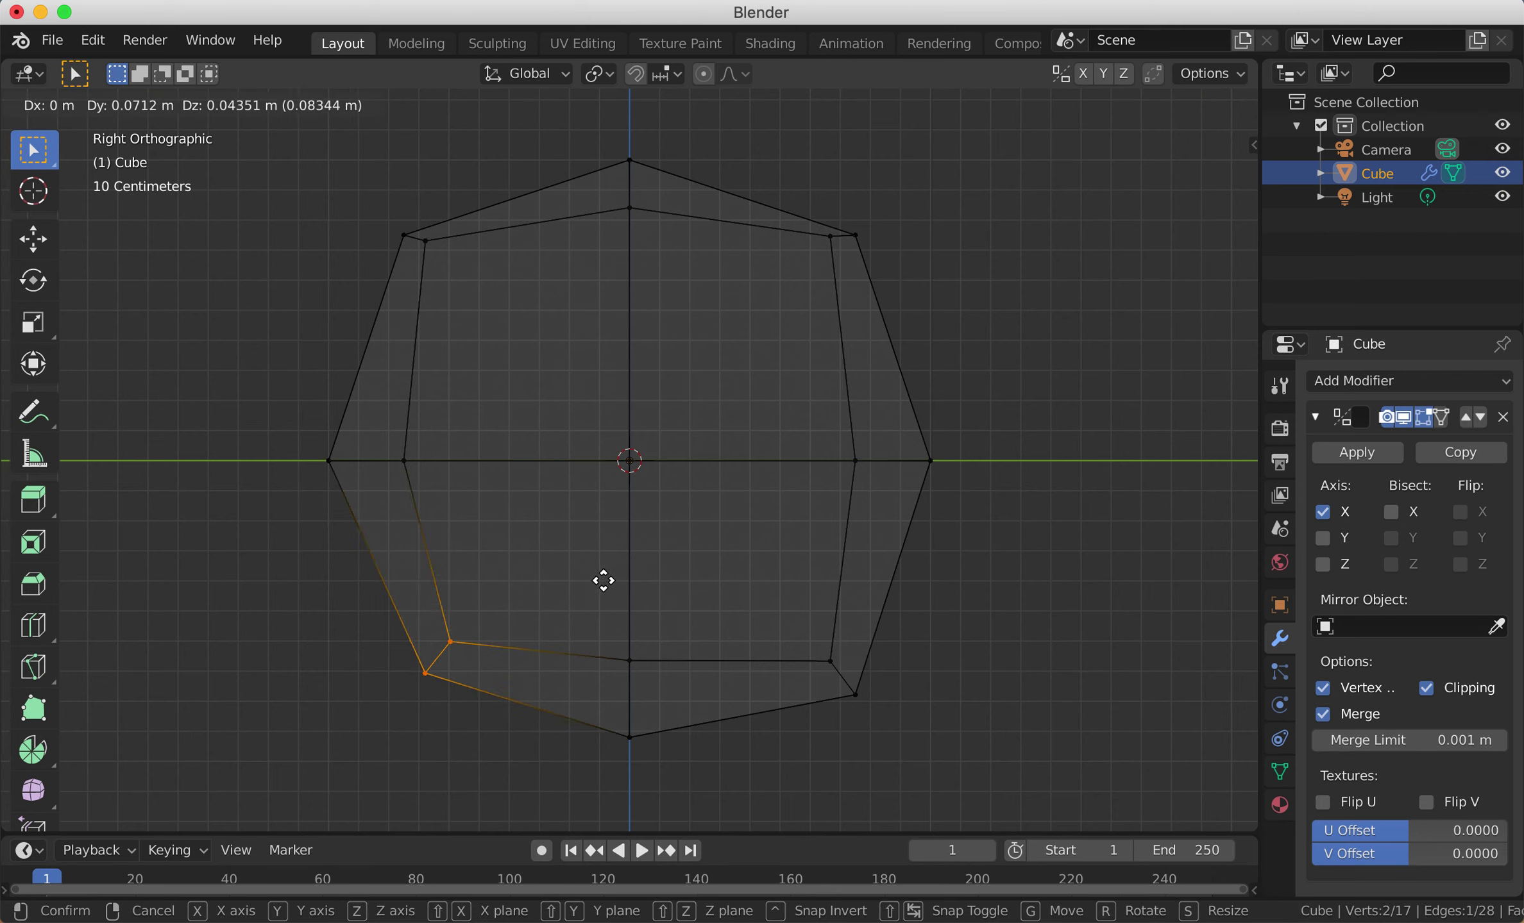
left_click(595, 555)
Step: Move the two mid-height front vertices back along Y, and pull the outermost one in a little further
left_click_drag(308, 417, 478, 517)
key("g")
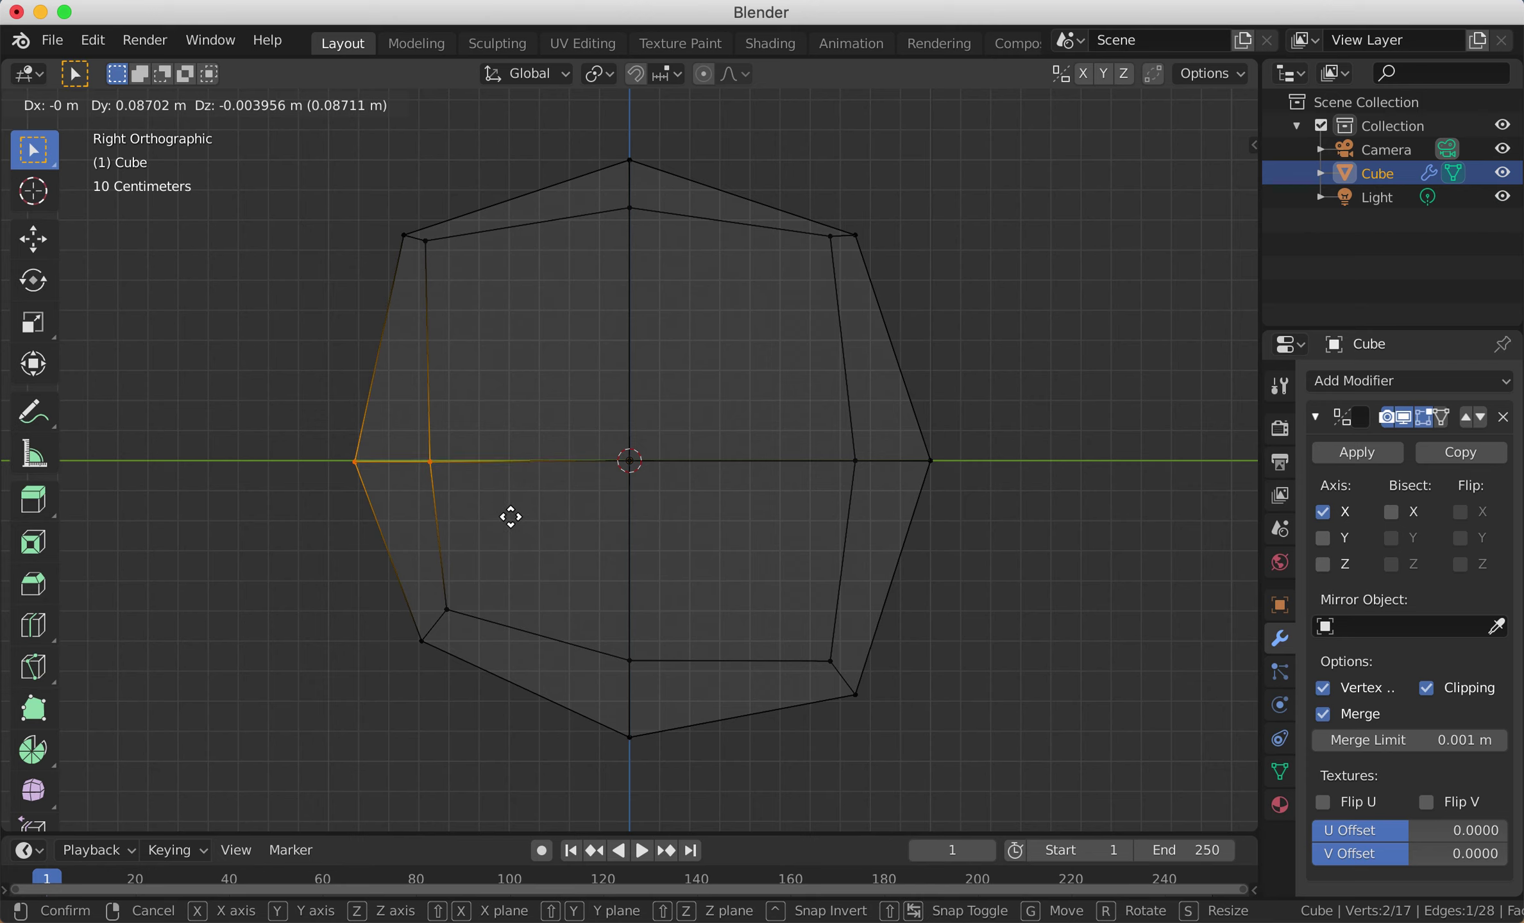
left_click(503, 513)
left_click(346, 459)
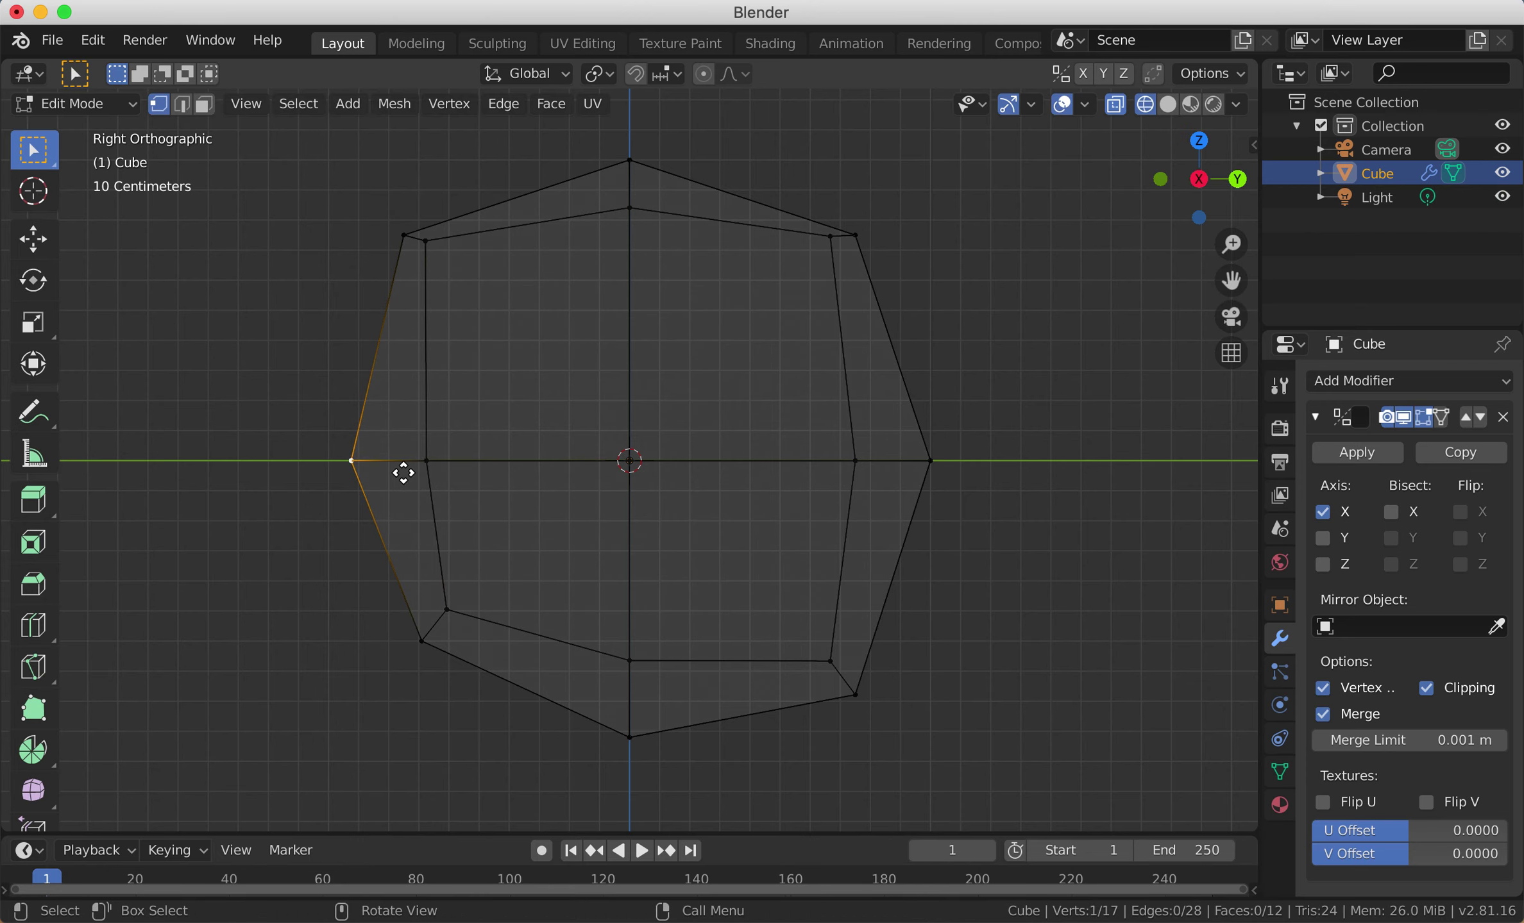
key("g")
left_click(416, 470)
Step: Move the two upper front vertices back and up, and raise the two top middle vertices by about 0.04 m
left_click_drag(357, 202, 501, 318)
key("g")
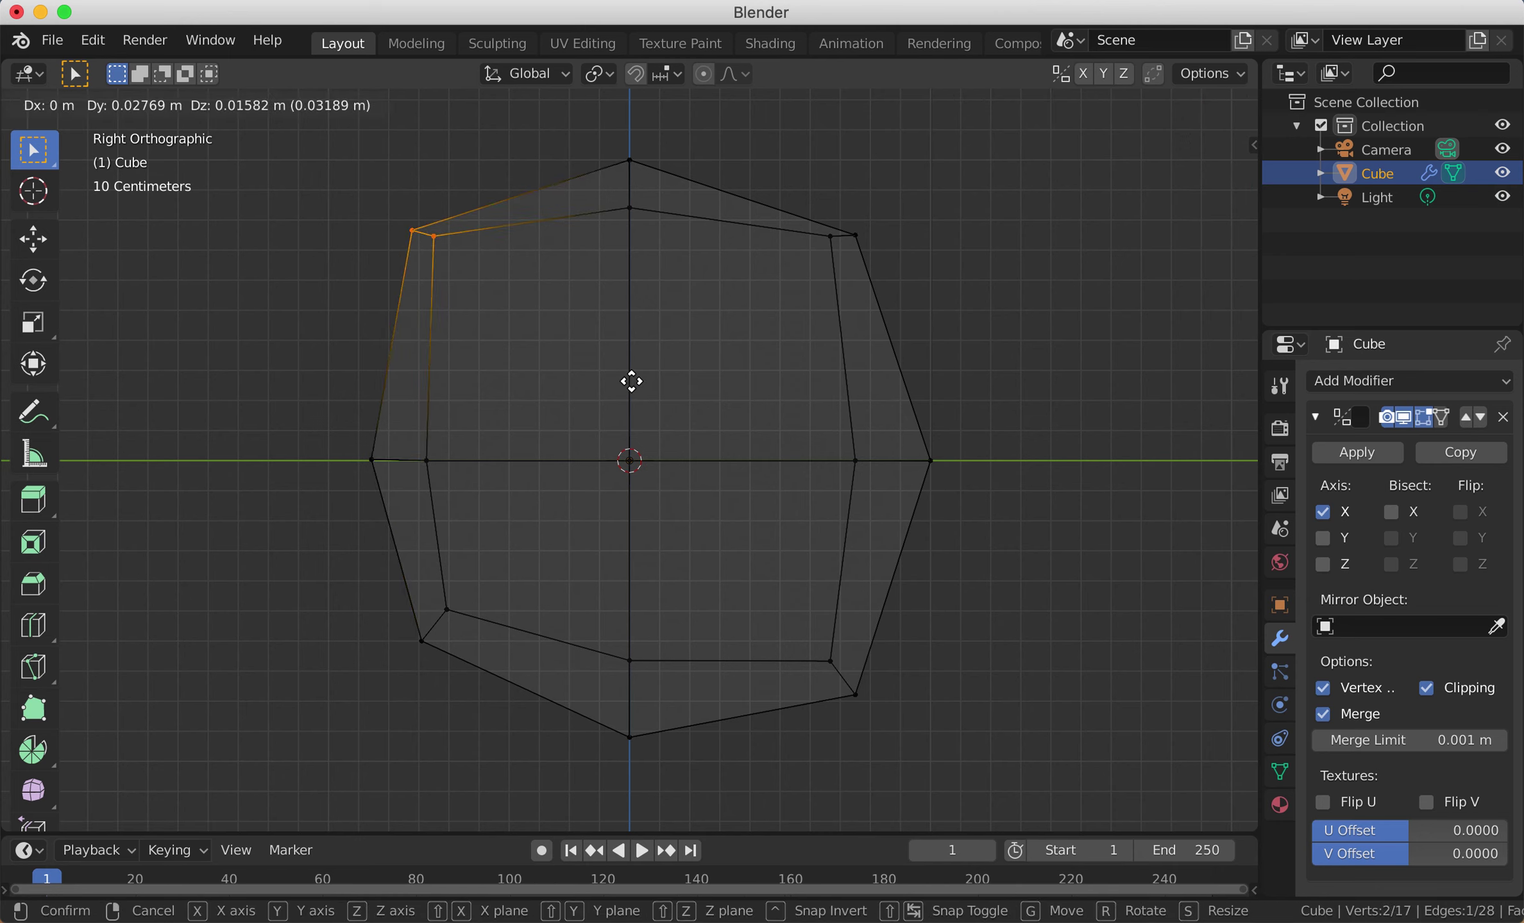
left_click(632, 378)
left_click_drag(599, 131, 669, 320)
key("g")
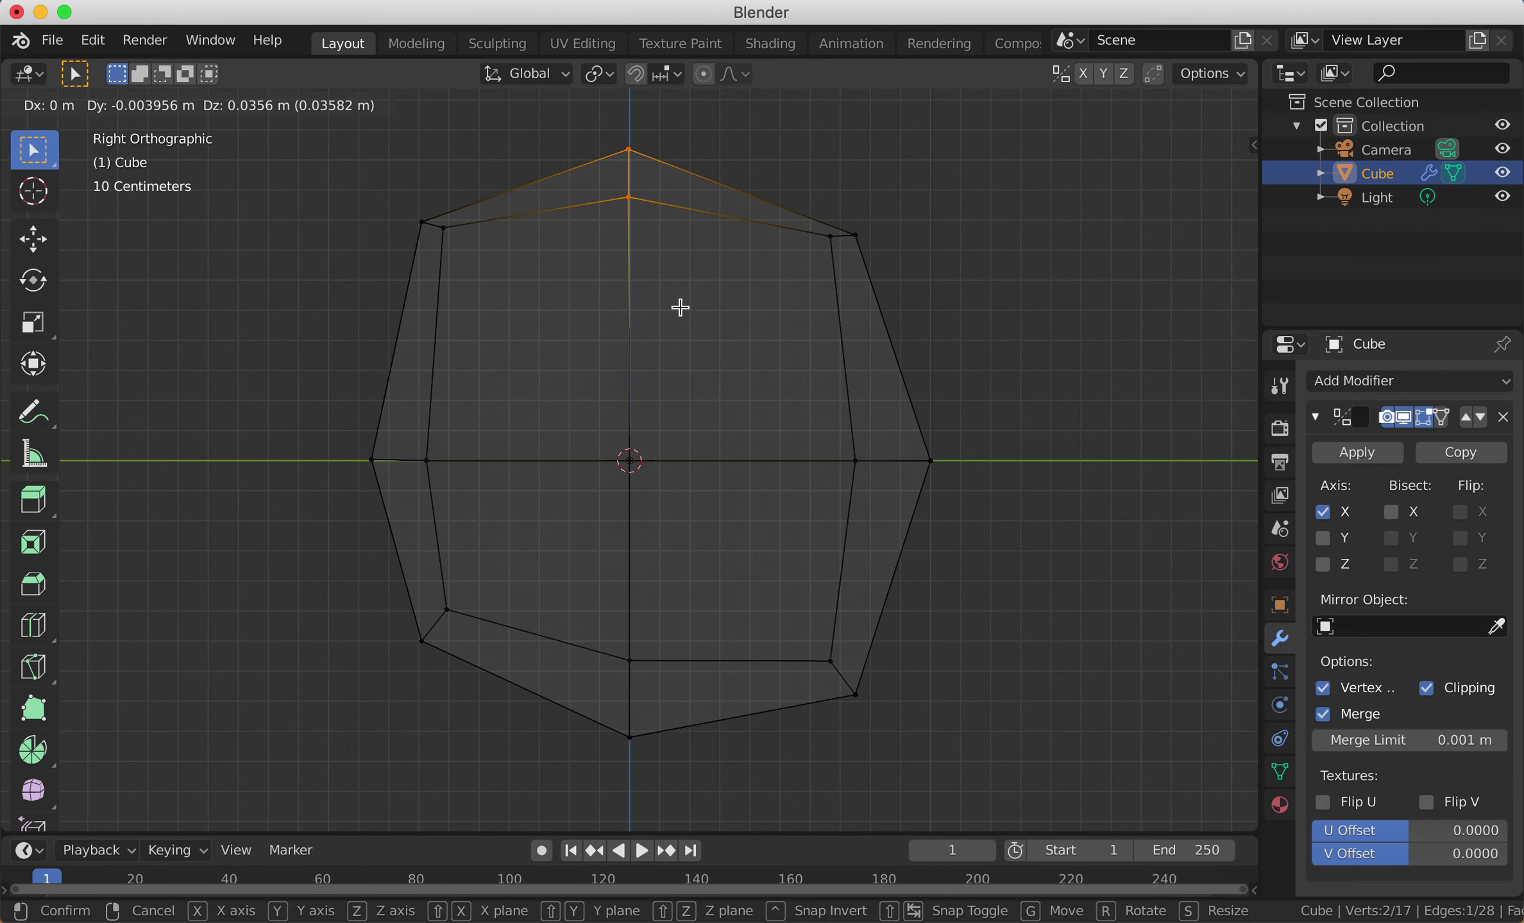
left_click(680, 307)
Step: Move the two upper back vertices up and slightly forward to round the back of the skull
left_click_drag(928, 303, 786, 201)
key("g")
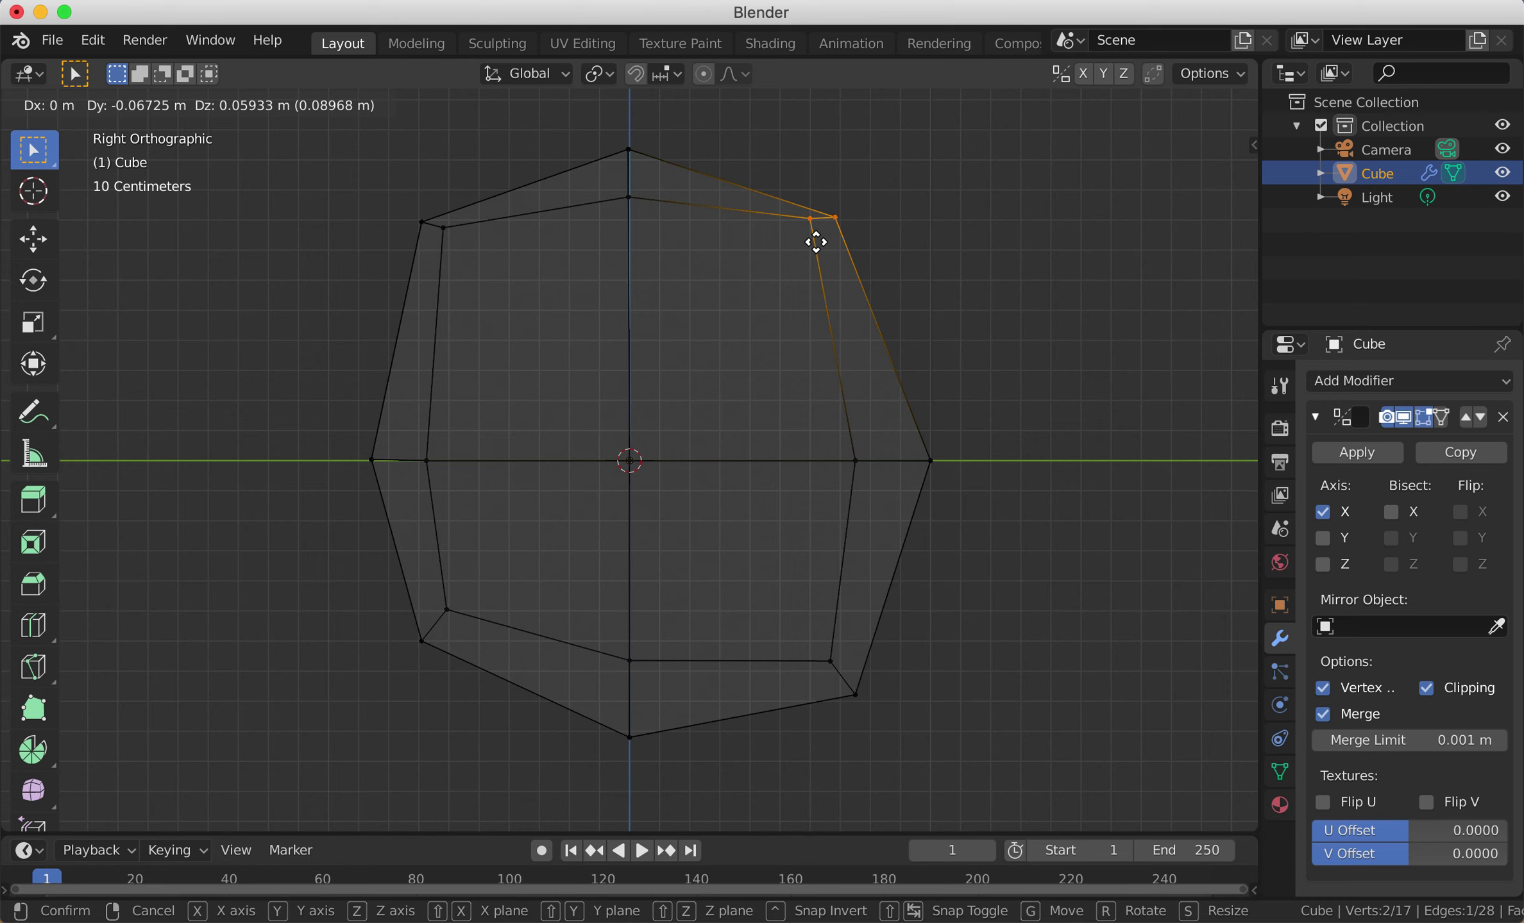
left_click(813, 228)
Step: Raise the two mid-height back vertices along Z, and pull the outermost one forward
left_click_drag(976, 492, 806, 410)
key("g")
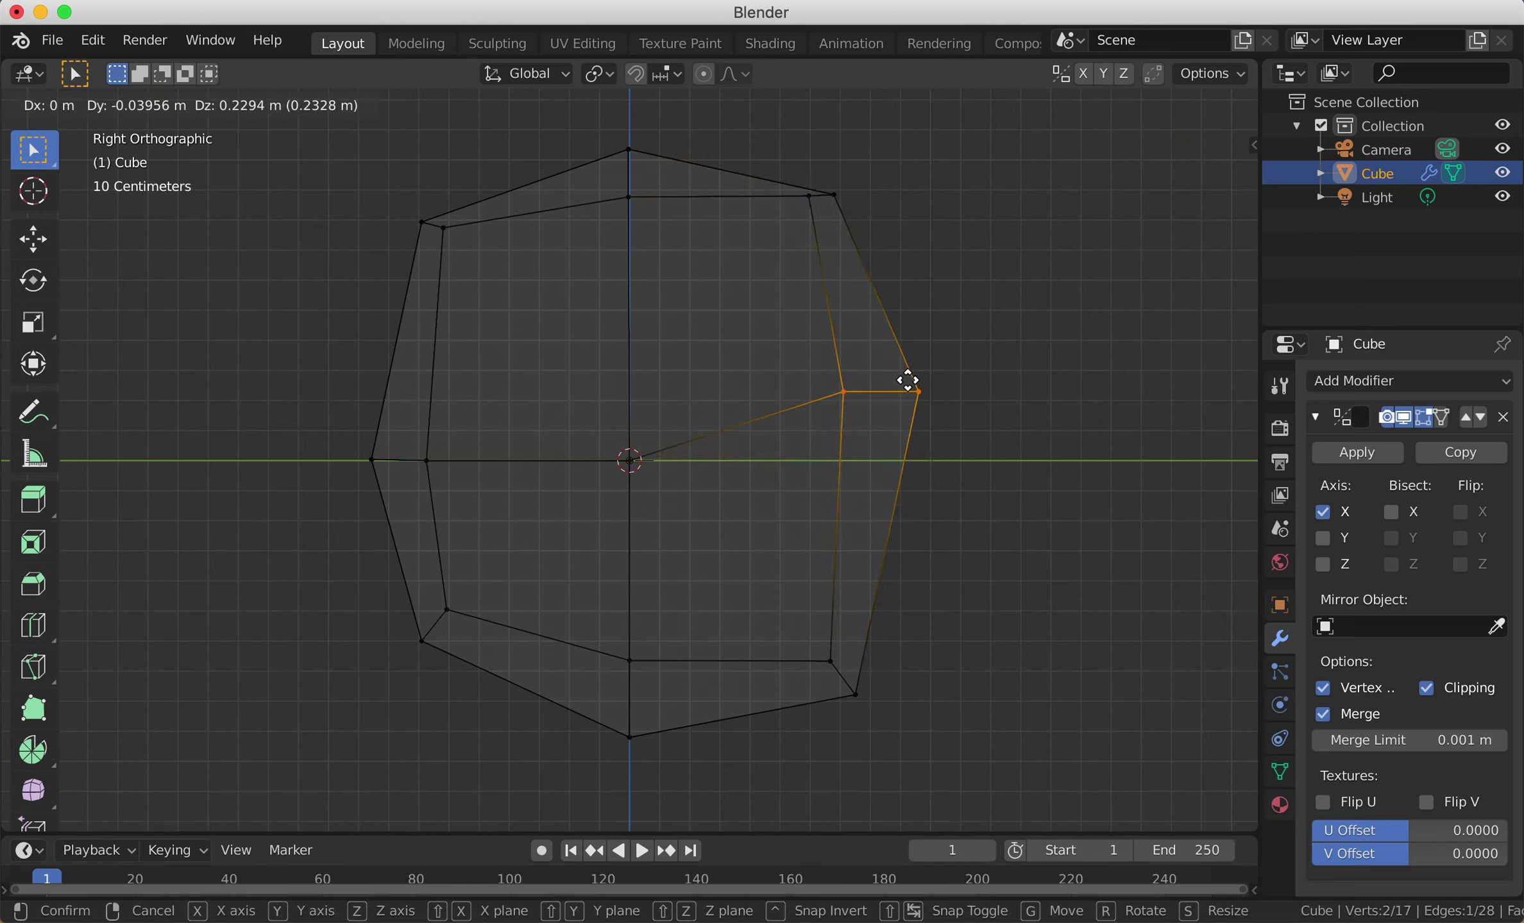
left_click(910, 363)
left_click(924, 371)
key("g")
left_click(946, 378)
Step: Raise the two lower back vertices by about 0.3 m, and the bottom vertex by about 0.07 m
left_click_drag(883, 705, 784, 606)
key("g")
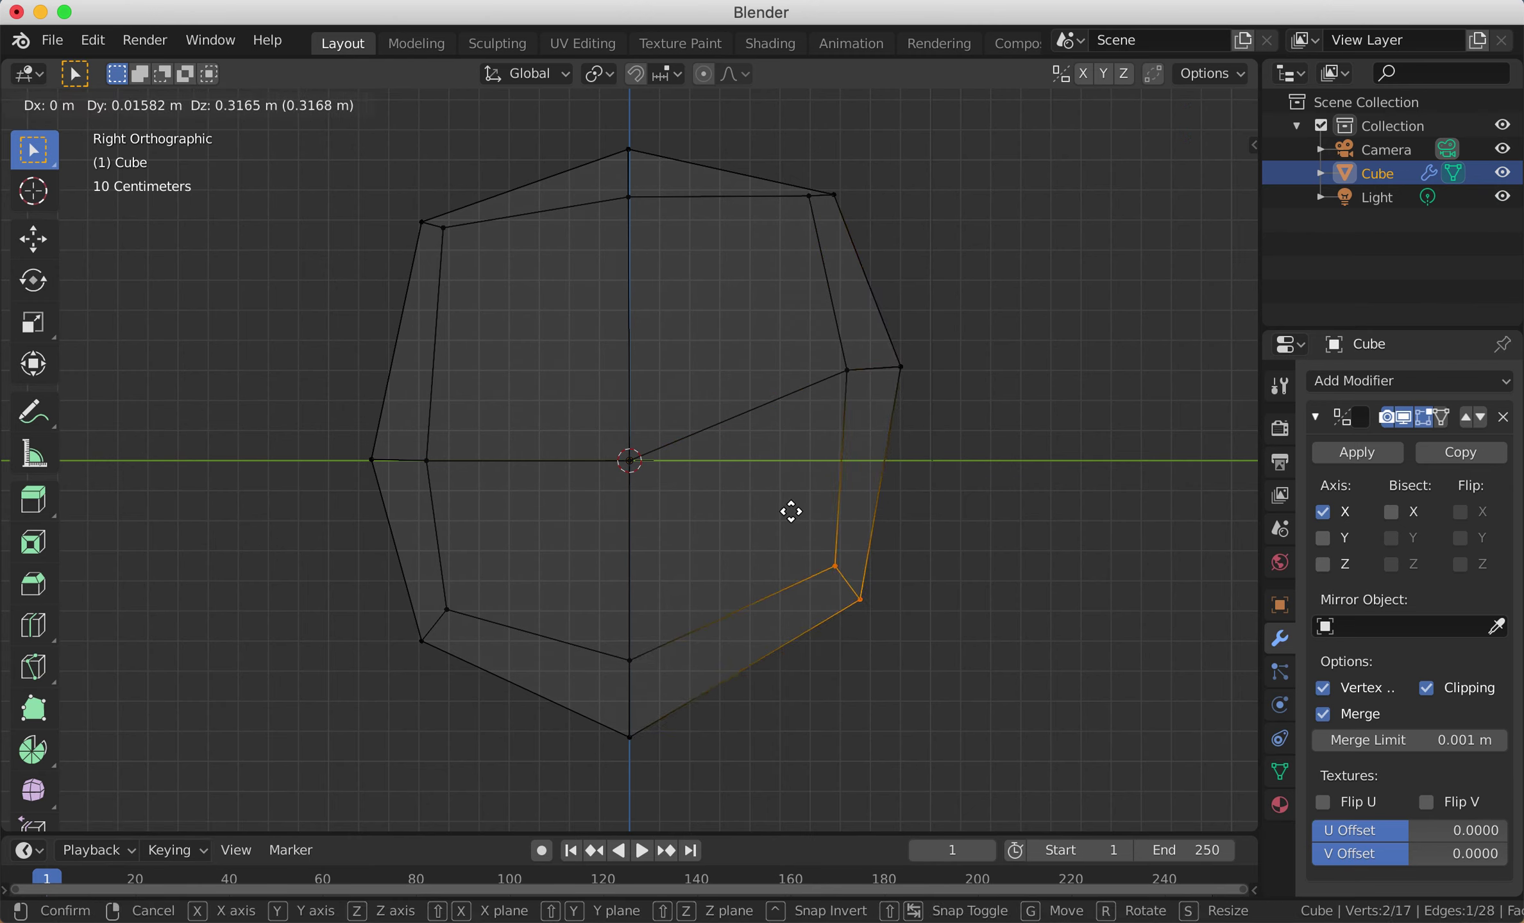
left_click(792, 500)
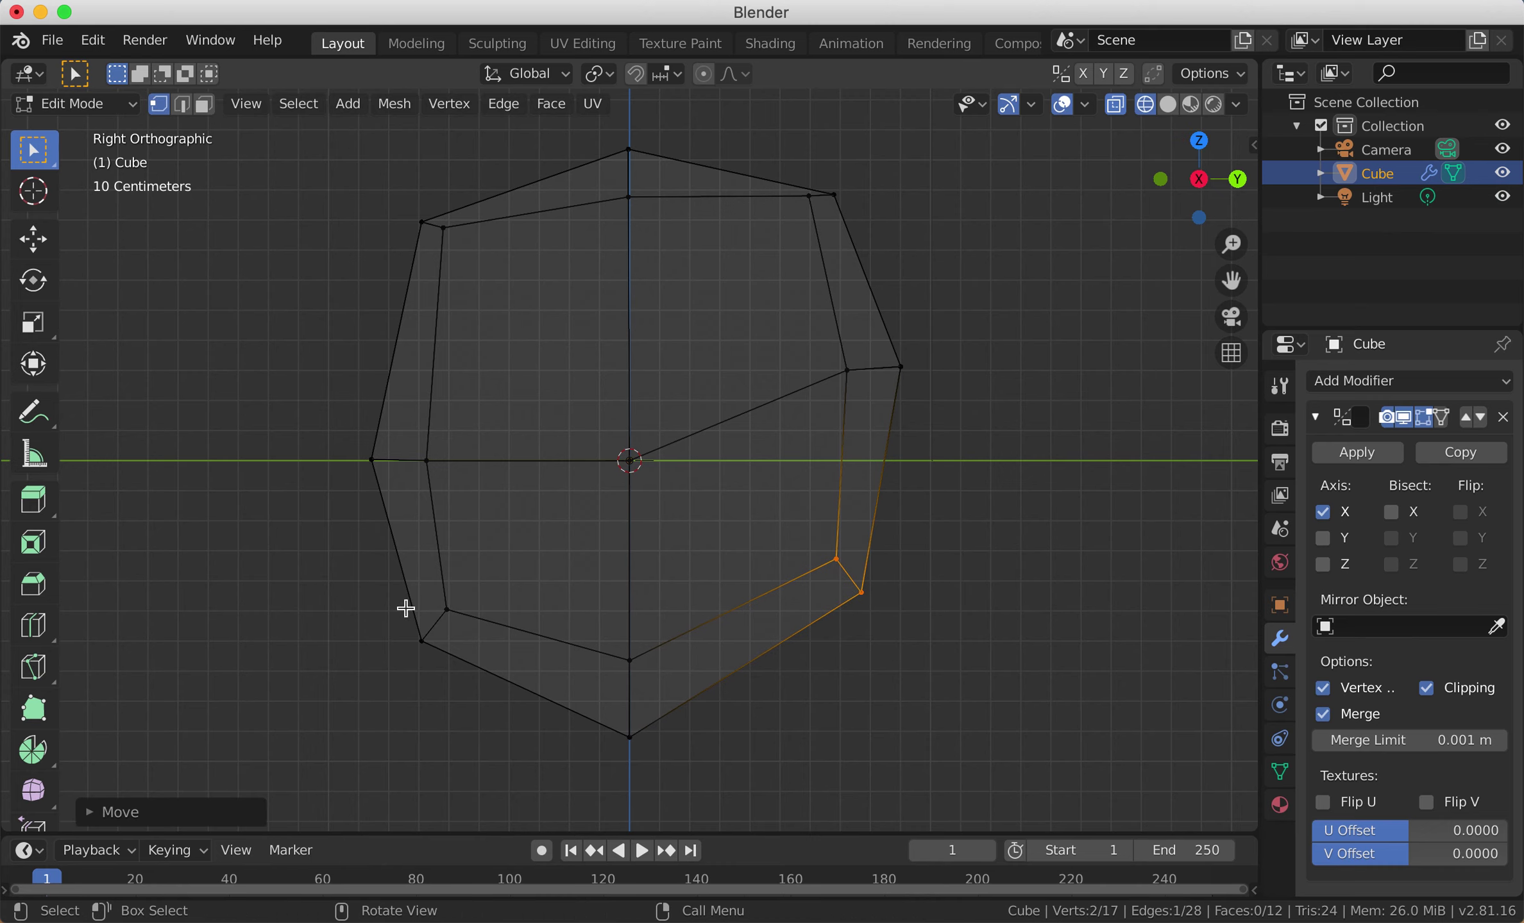
left_click_drag(336, 423, 476, 538)
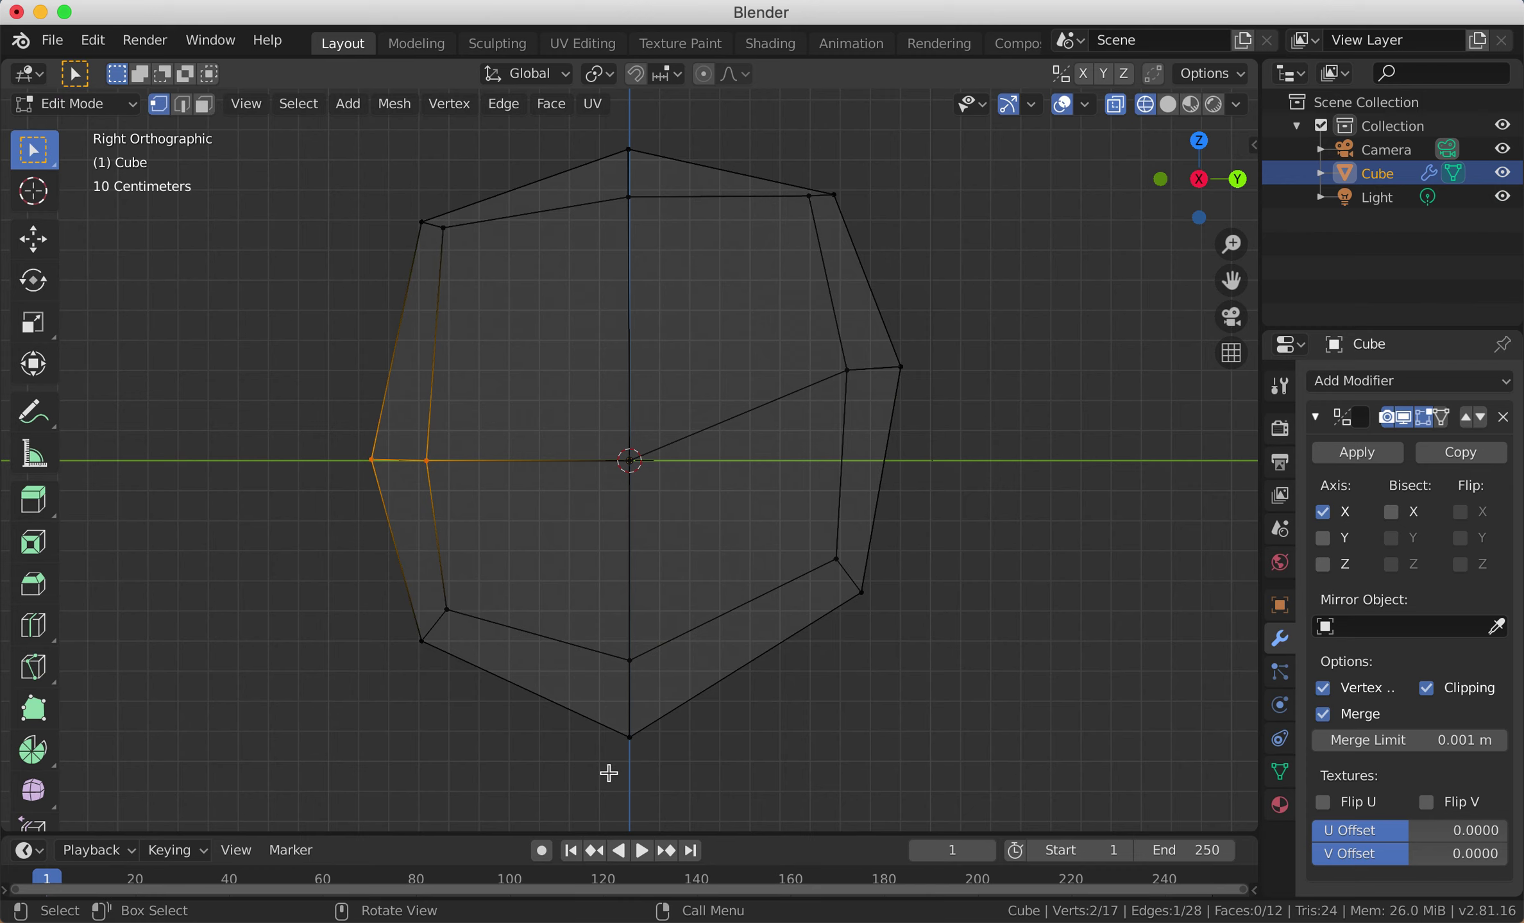
left_click(636, 732)
key("g")
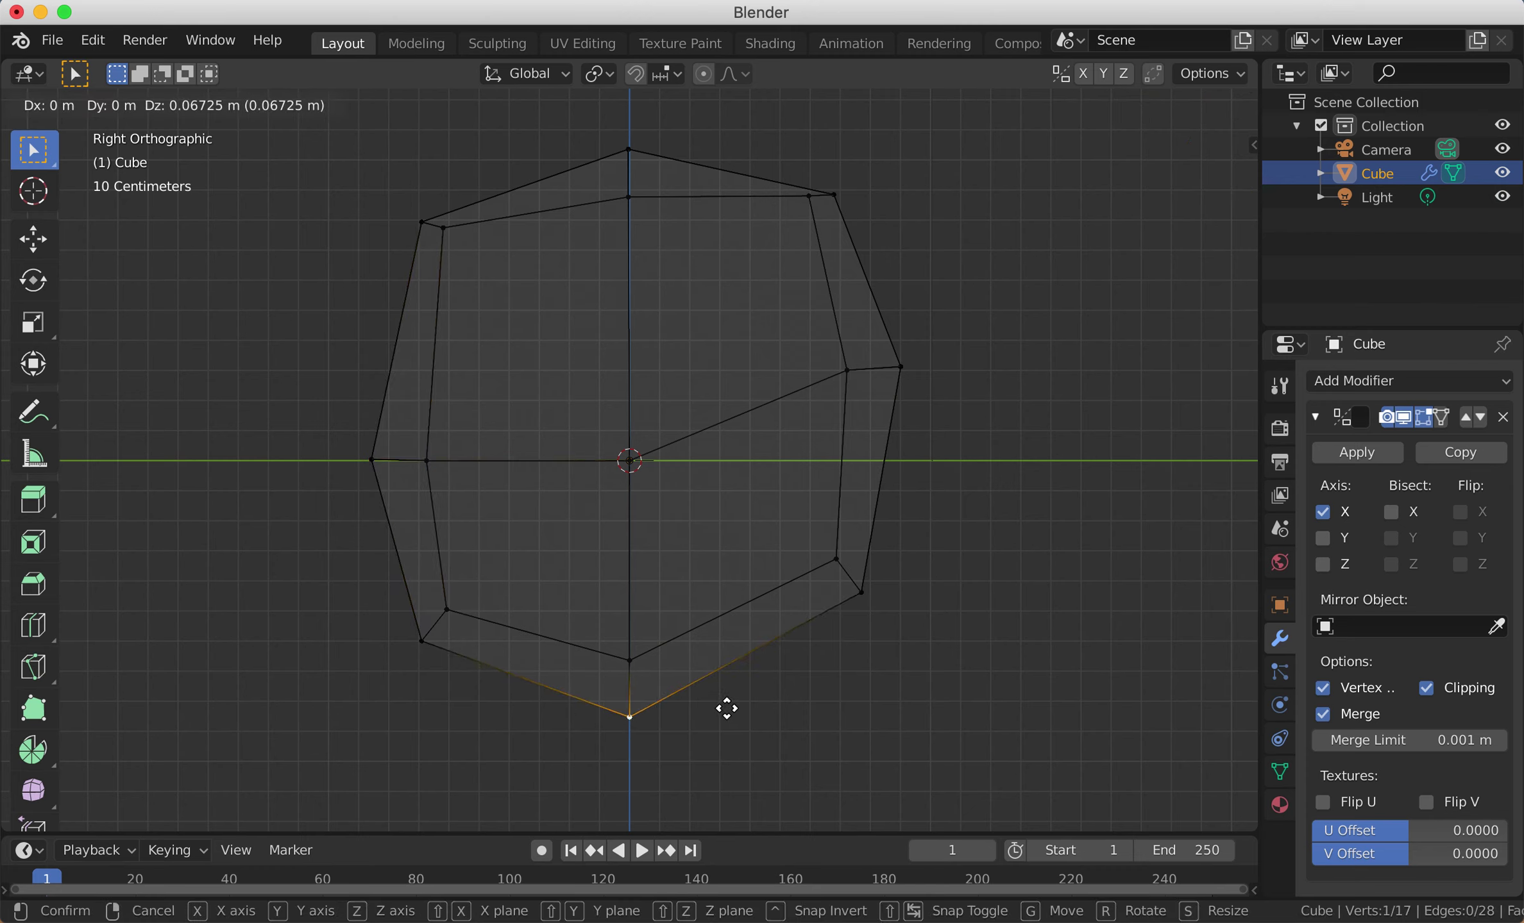
left_click(728, 710)
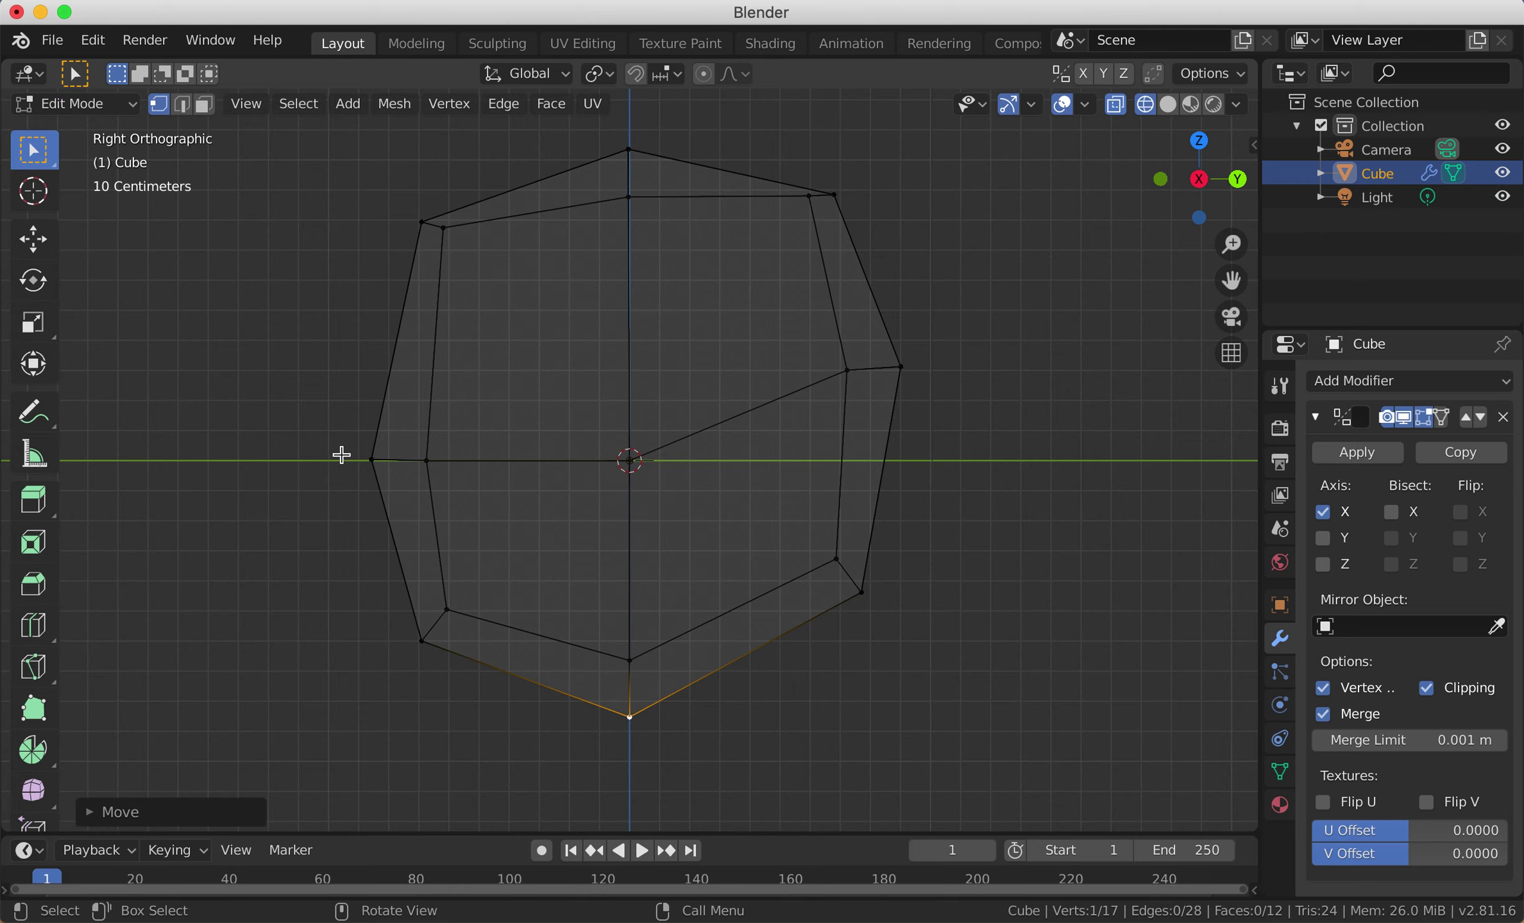
Step: Move the outermost mid-height front vertex back by about 0.03 m, and nudge the two lower back vertices slightly
left_click(369, 460)
key("g")
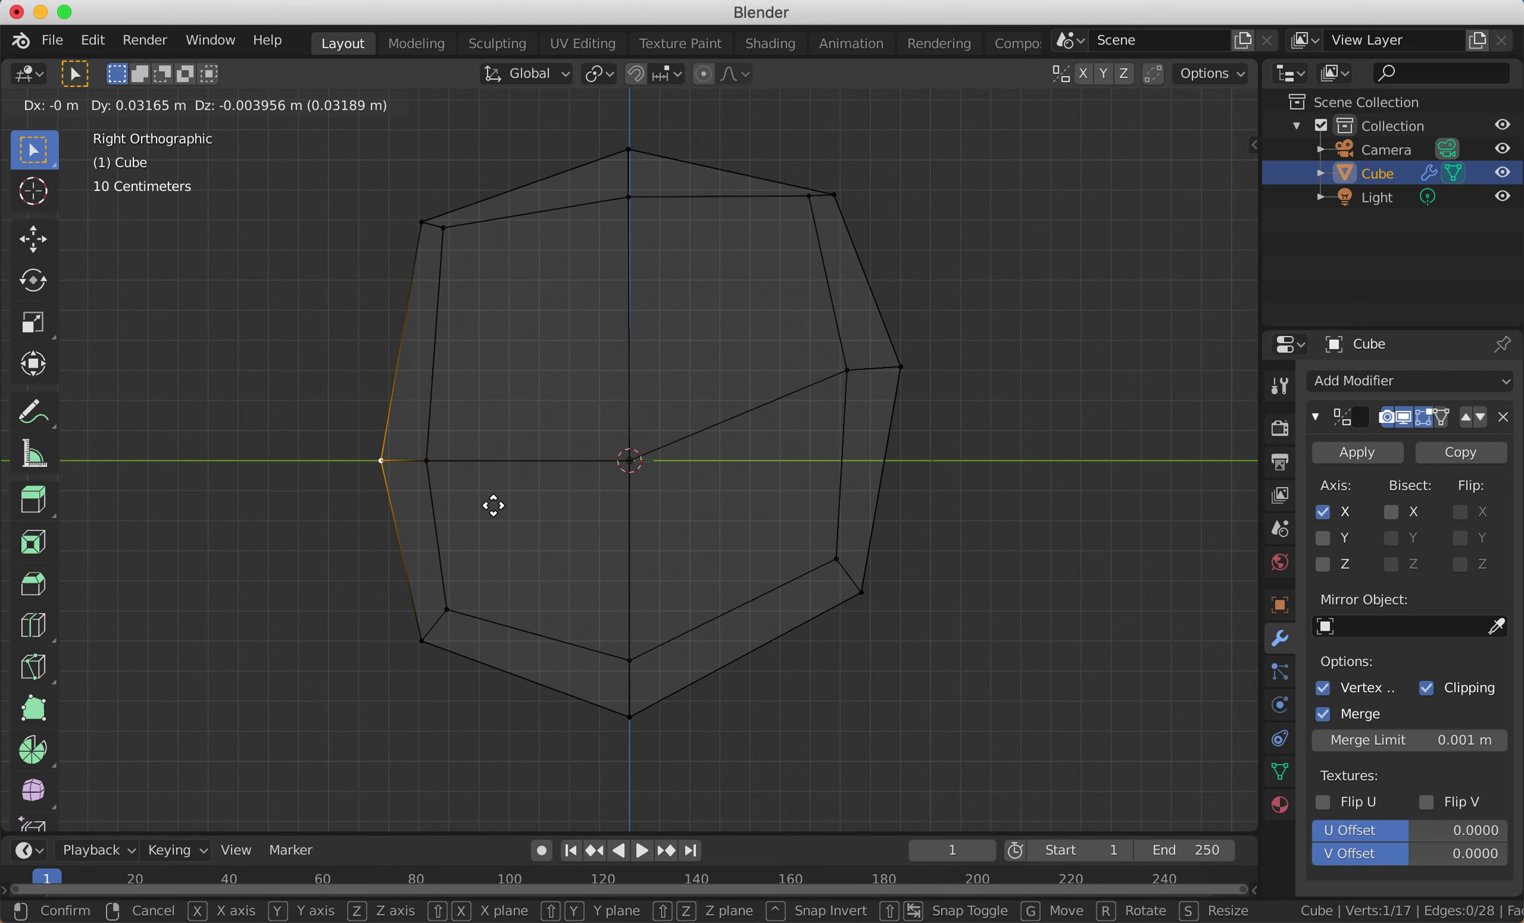
left_click(493, 506)
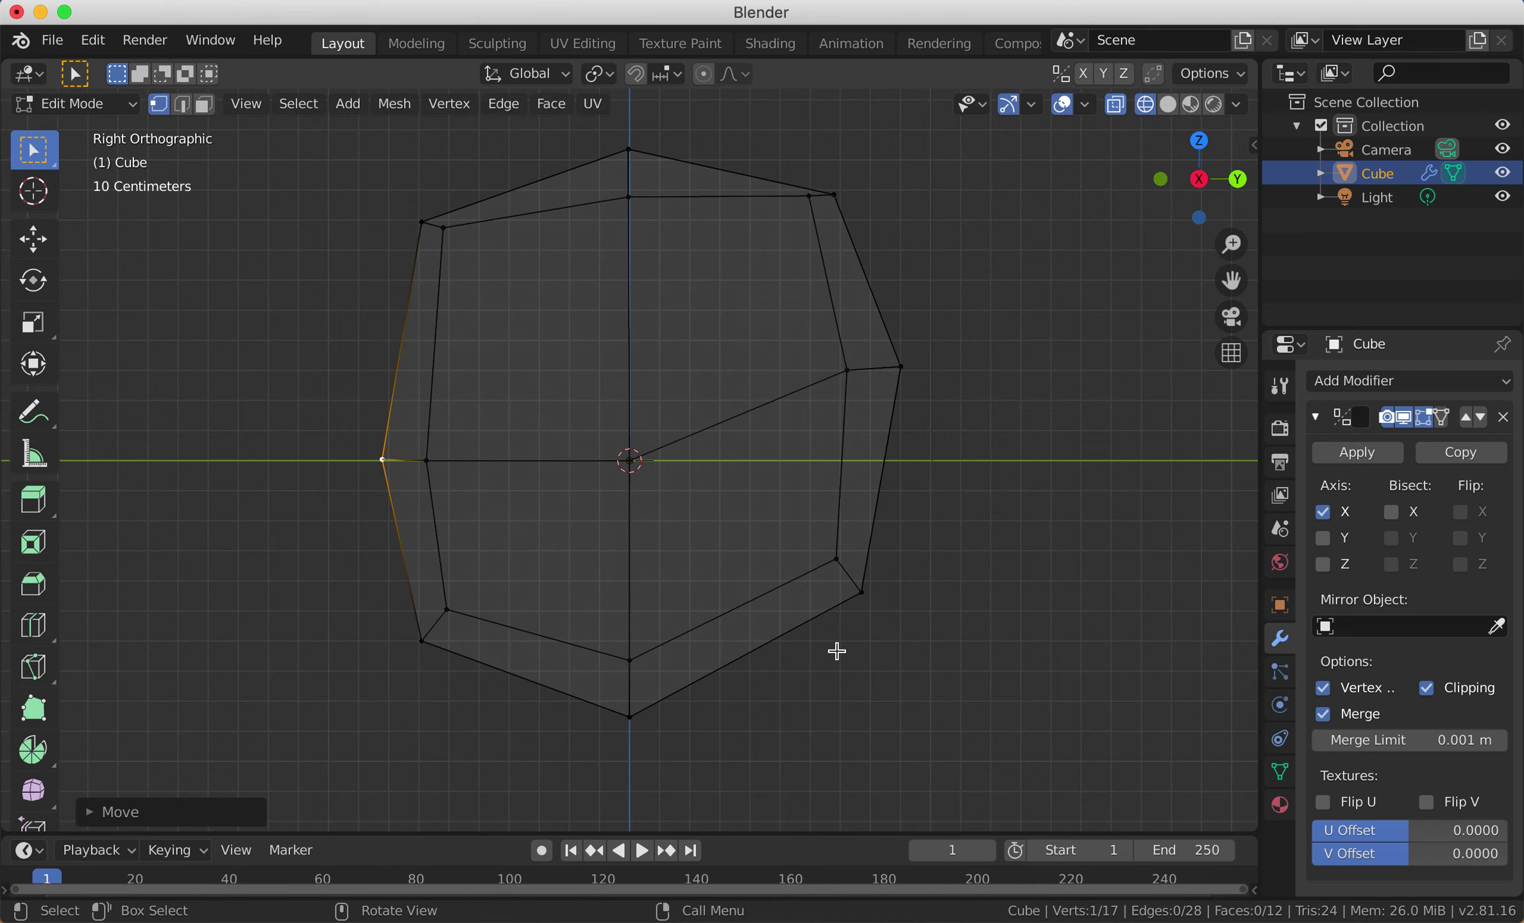
left_click_drag(880, 622, 805, 545)
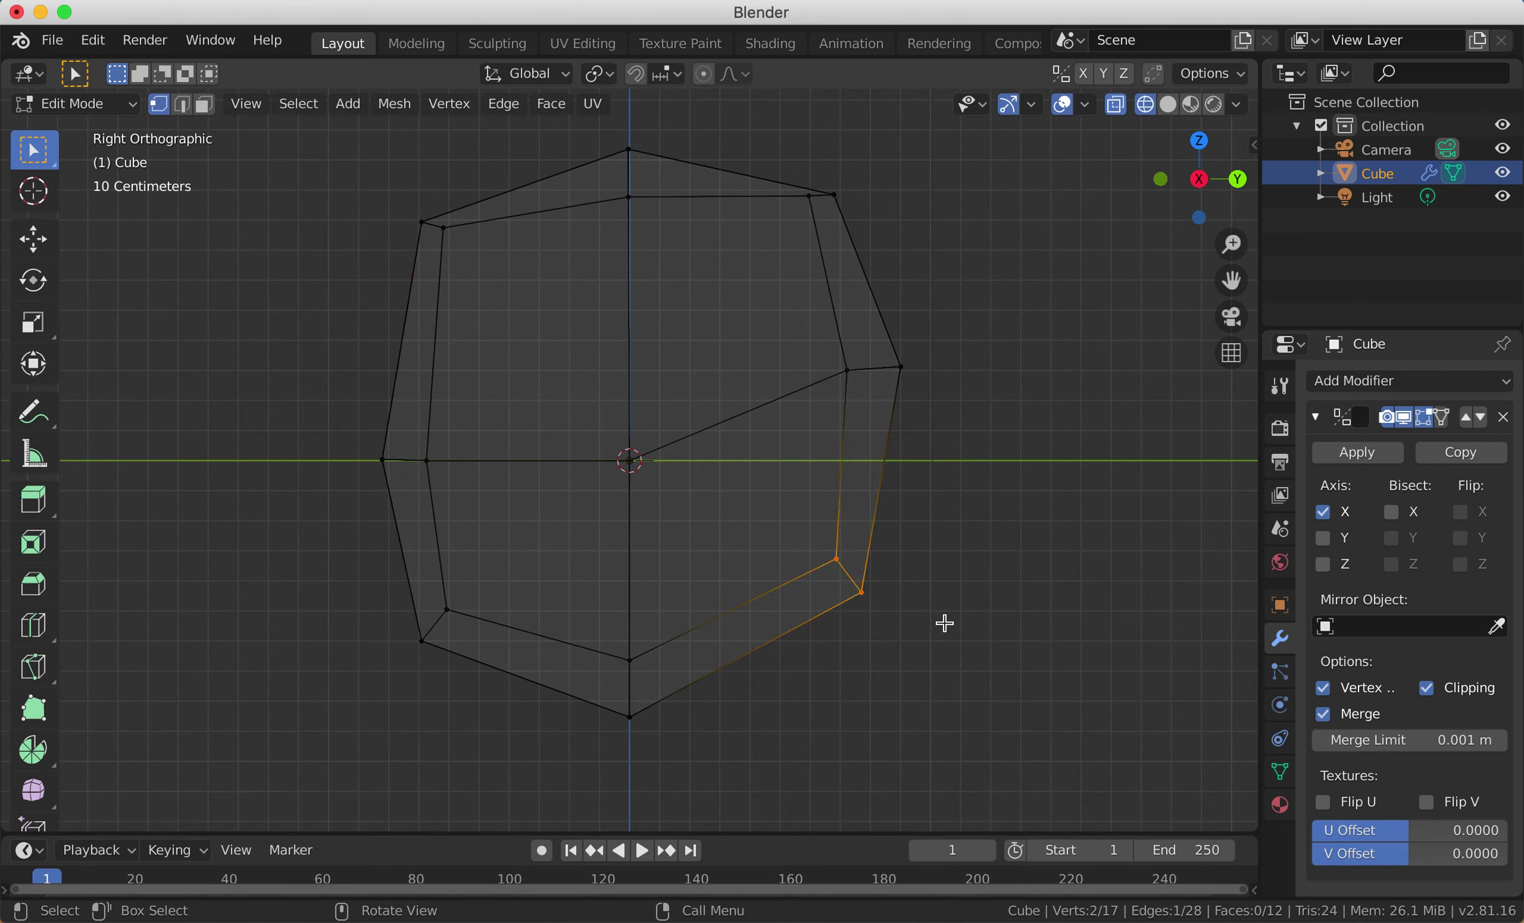
key("g")
left_click(940, 615)
Step: Return to solid shading and shift the front upper side vertex toward the face's centre line
middle_click_drag(838, 629, 688, 645)
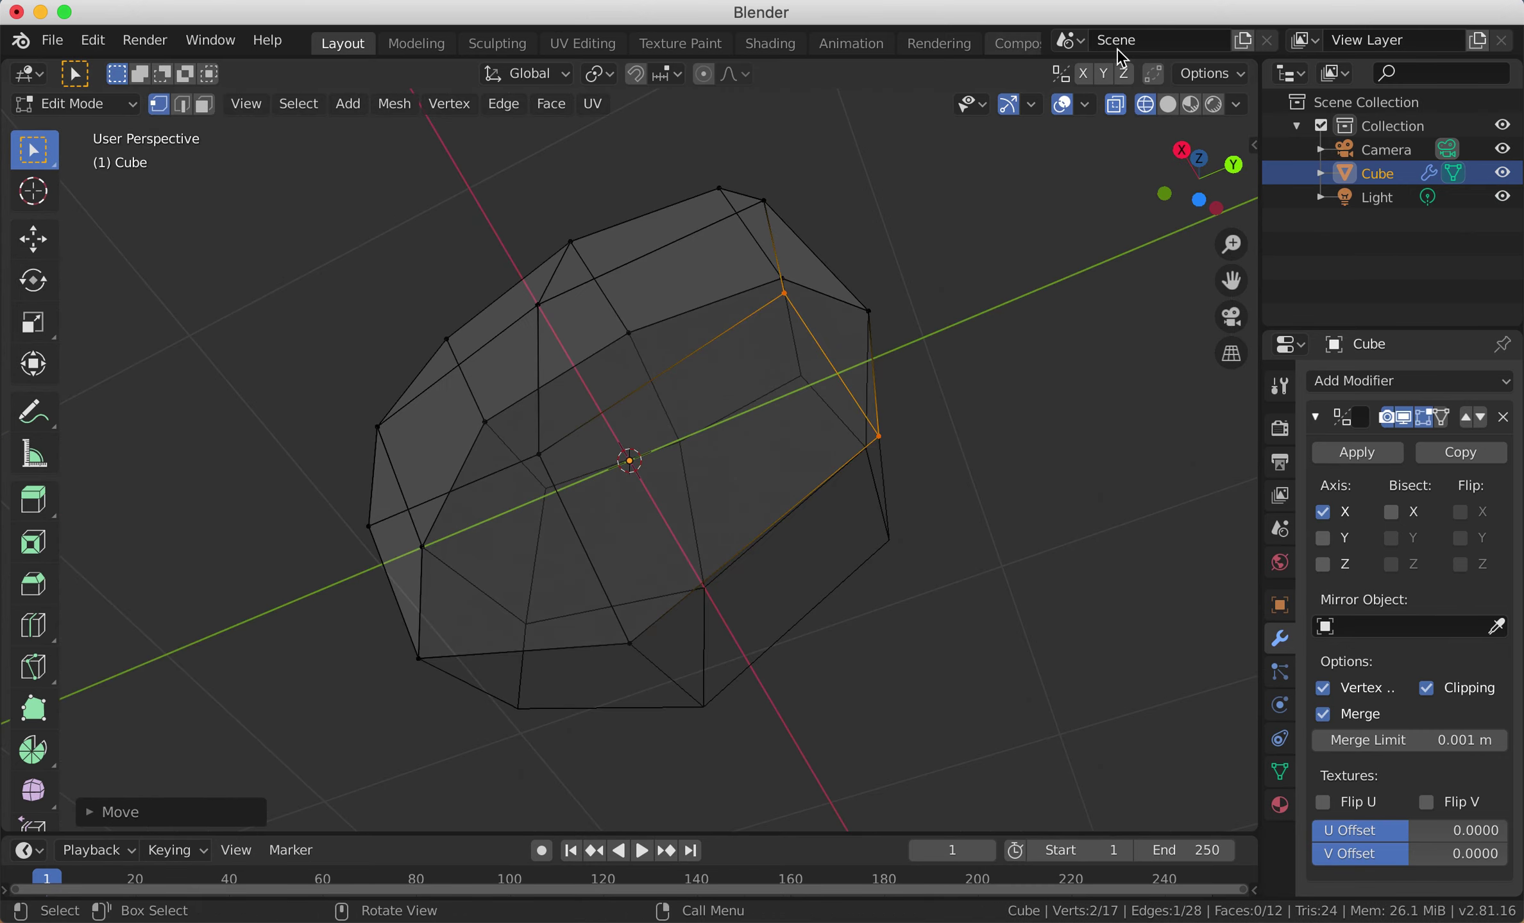
left_click(1167, 104)
mouse_move(926, 363)
middle_mouse_down()
mouse_move(912, 553)
mouse_move(938, 547)
mouse_move(935, 583)
mouse_move(919, 554)
mouse_move(942, 557)
mouse_move(857, 455)
mouse_move(871, 496)
mouse_move(827, 384)
middle_mouse_up()
left_click(693, 279)
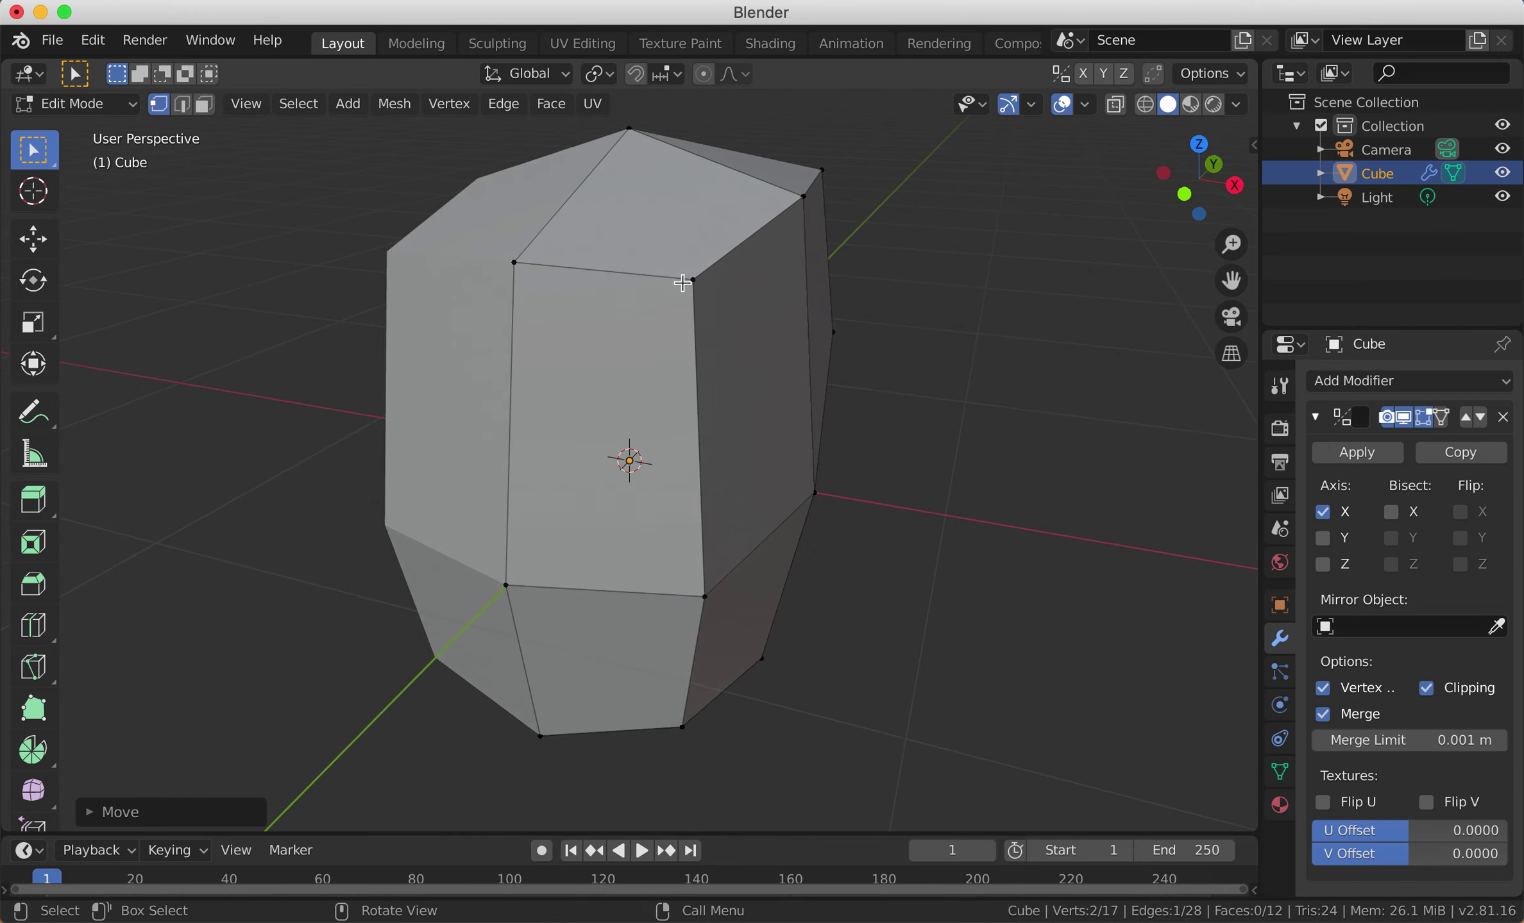
key("g")
left_click(795, 350)
middle_click_drag(795, 349, 796, 395)
mouse_move(682, 476)
middle_mouse_down()
mouse_move(697, 506)
mouse_move(670, 486)
middle_mouse_up()
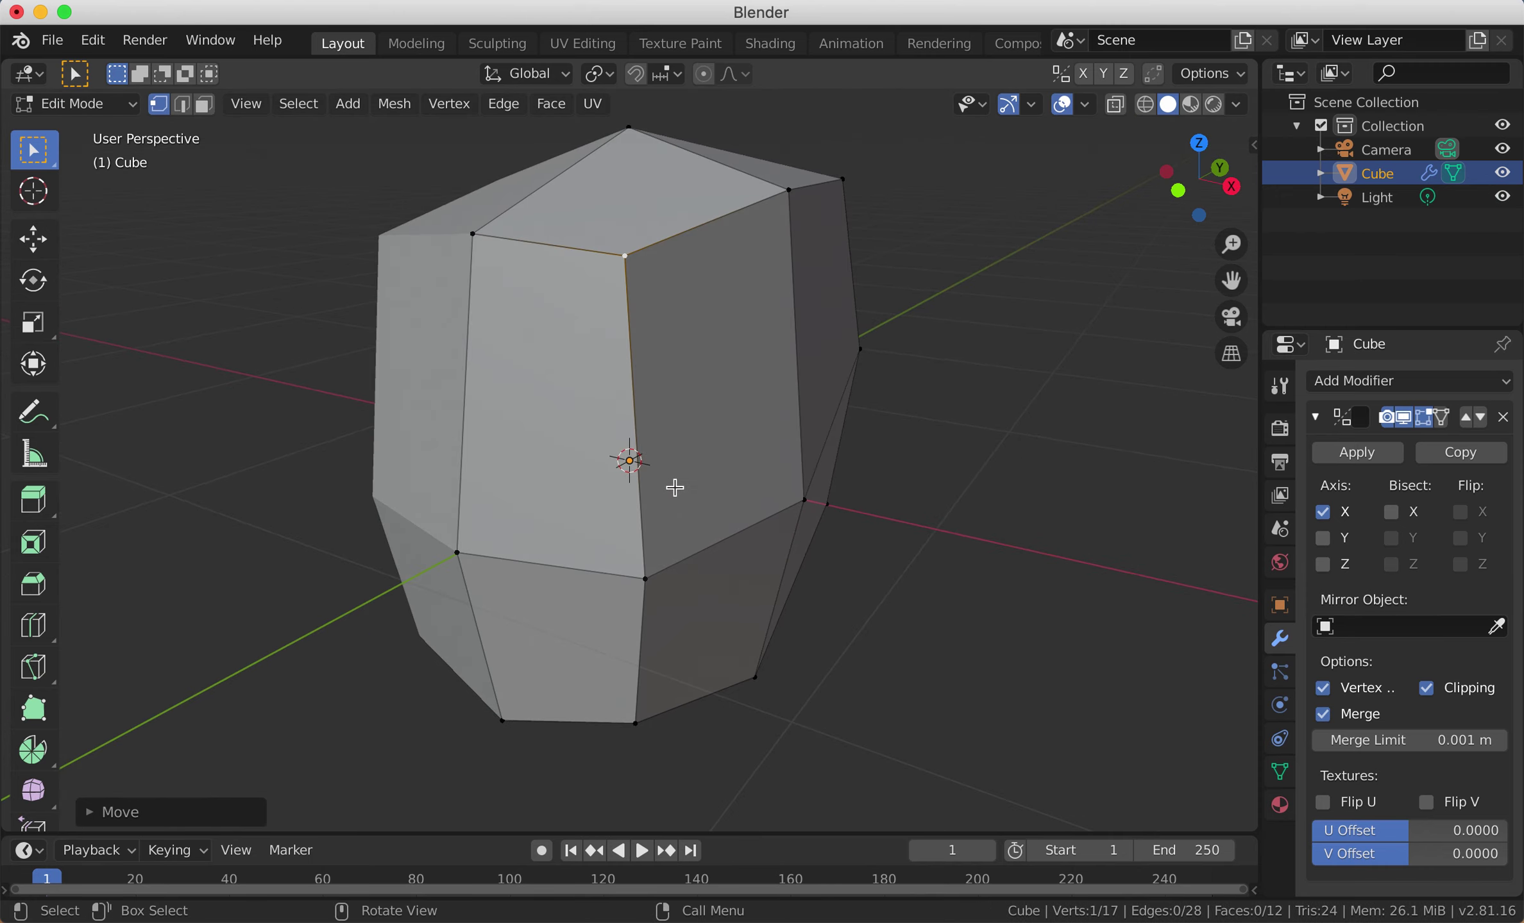
Step: Add a horizontal loop cut through the middle of the head's upper faces, between the top corners and the mid-height edges
middle_click_drag(648, 423, 693, 447)
key("ctrl")
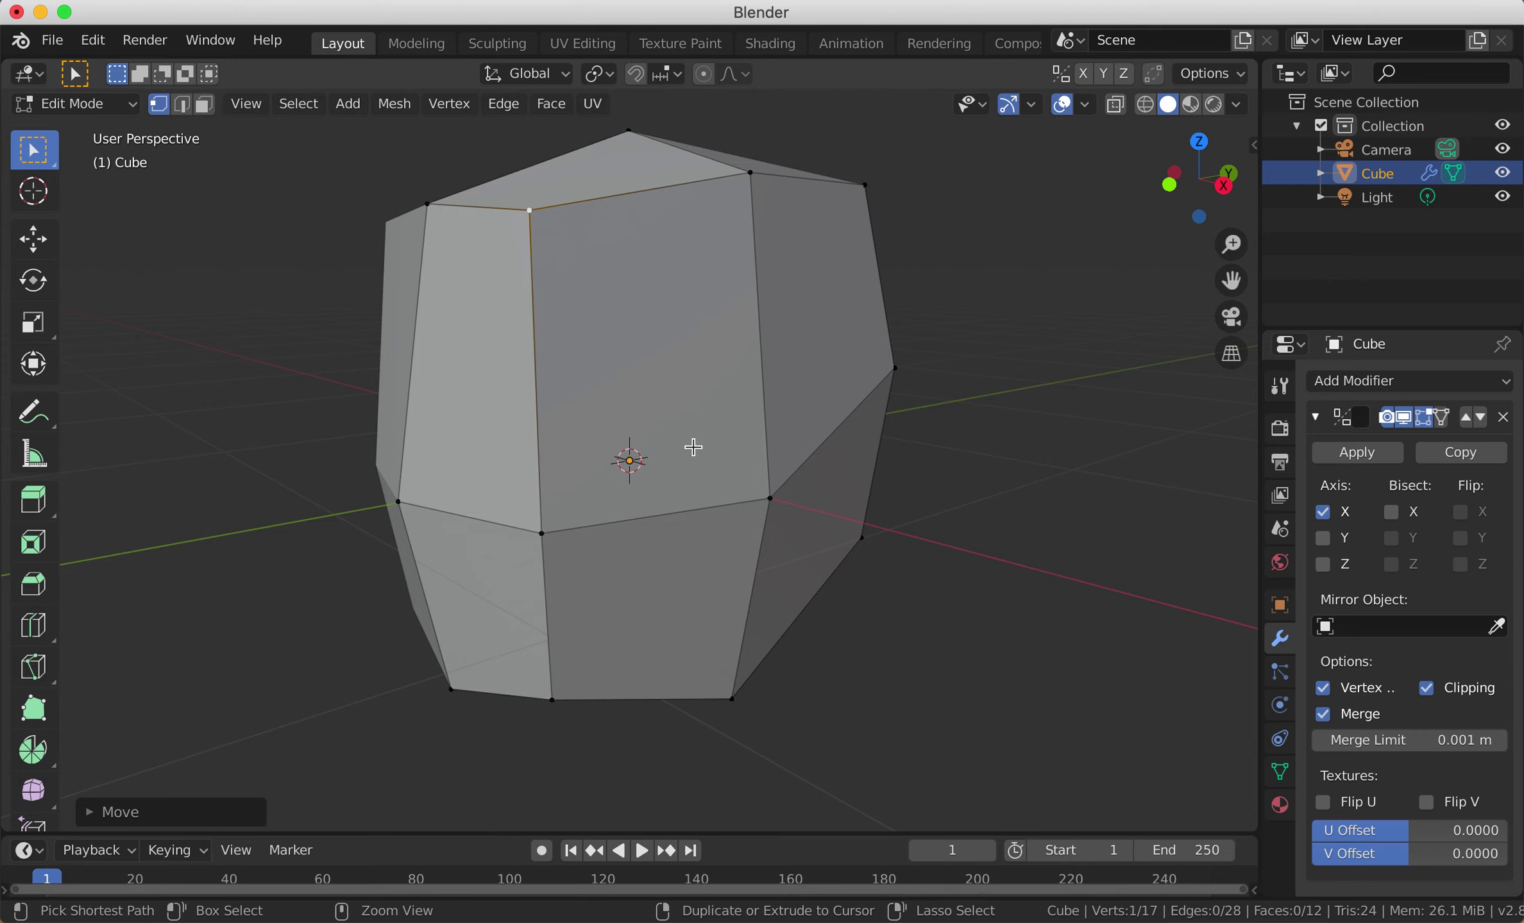
key("ctrl+r")
left_click(542, 382)
left_click(542, 382)
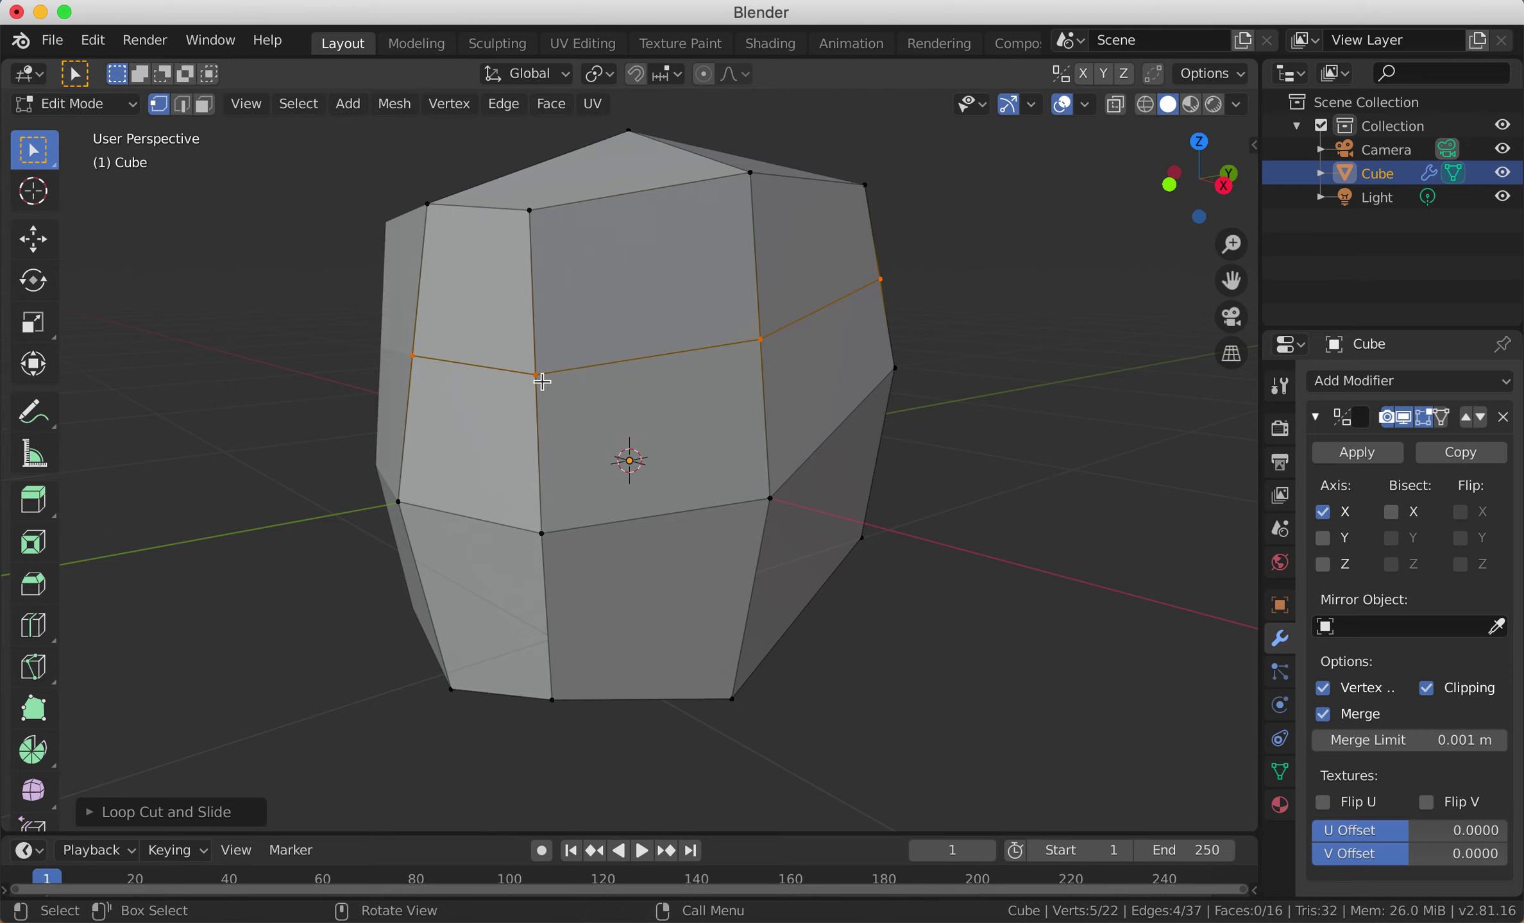
middle_click_drag(551, 375, 680, 466)
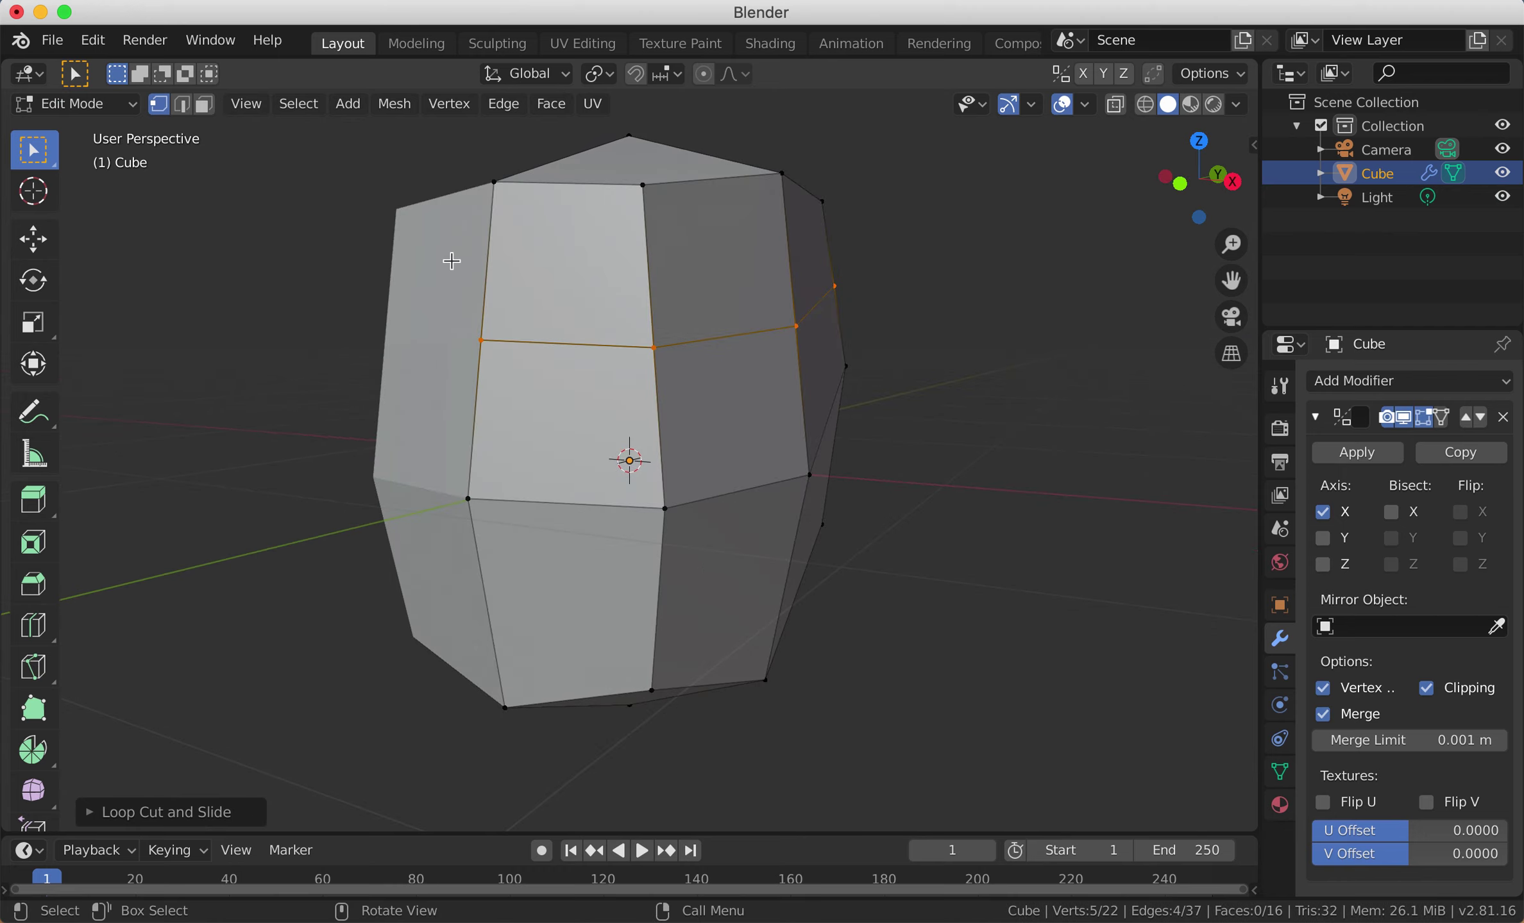
Step: Hide the lower side face next to the front of the head
left_click(208, 109)
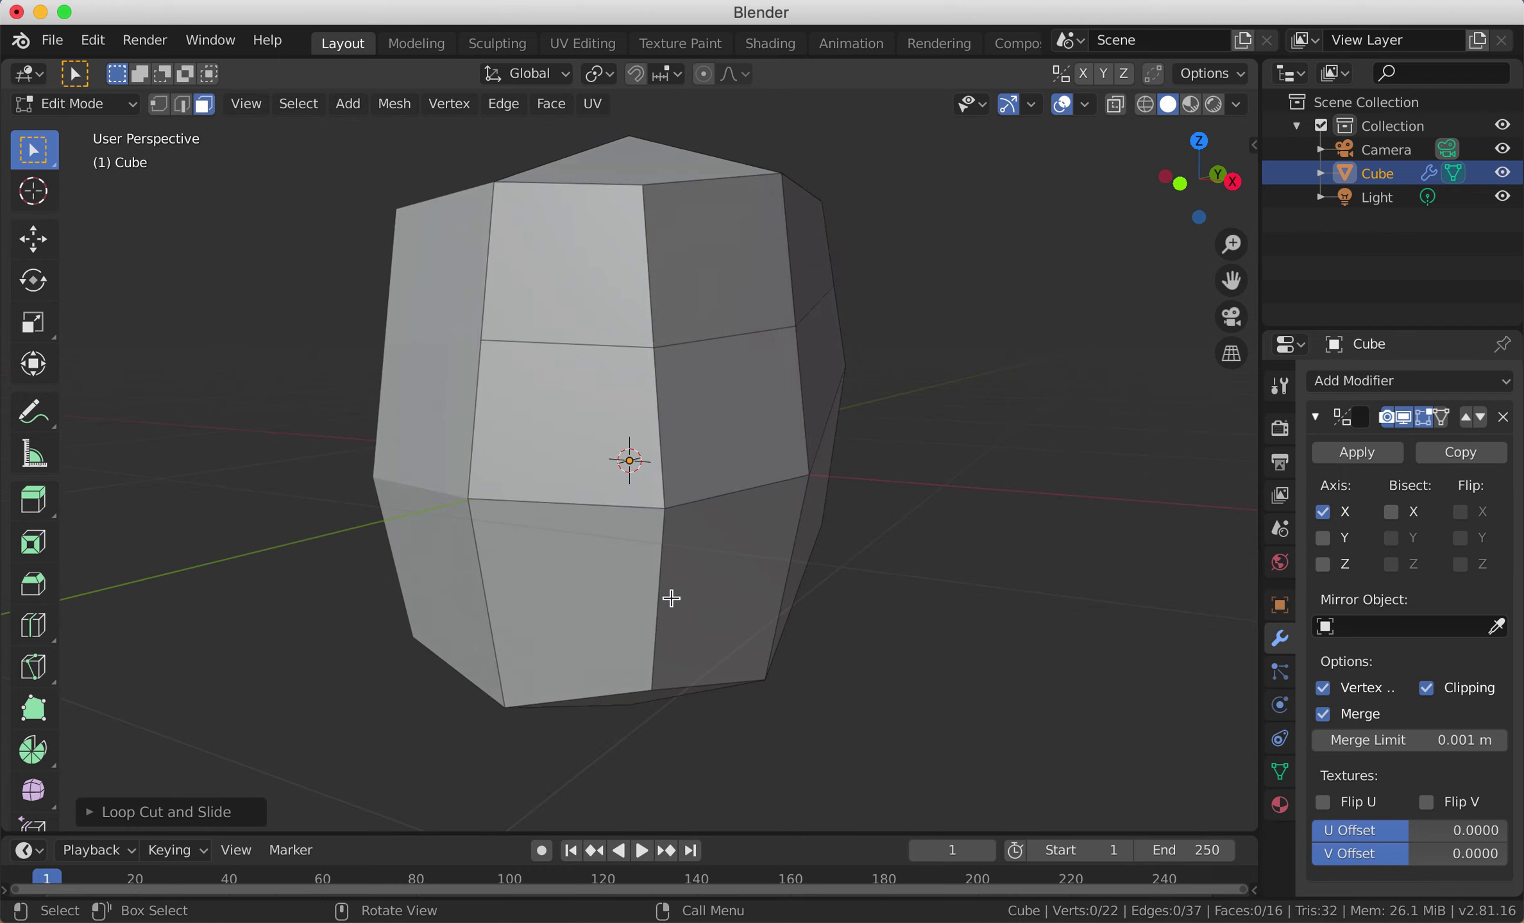
left_click(704, 583)
middle_click_drag(911, 653, 873, 646)
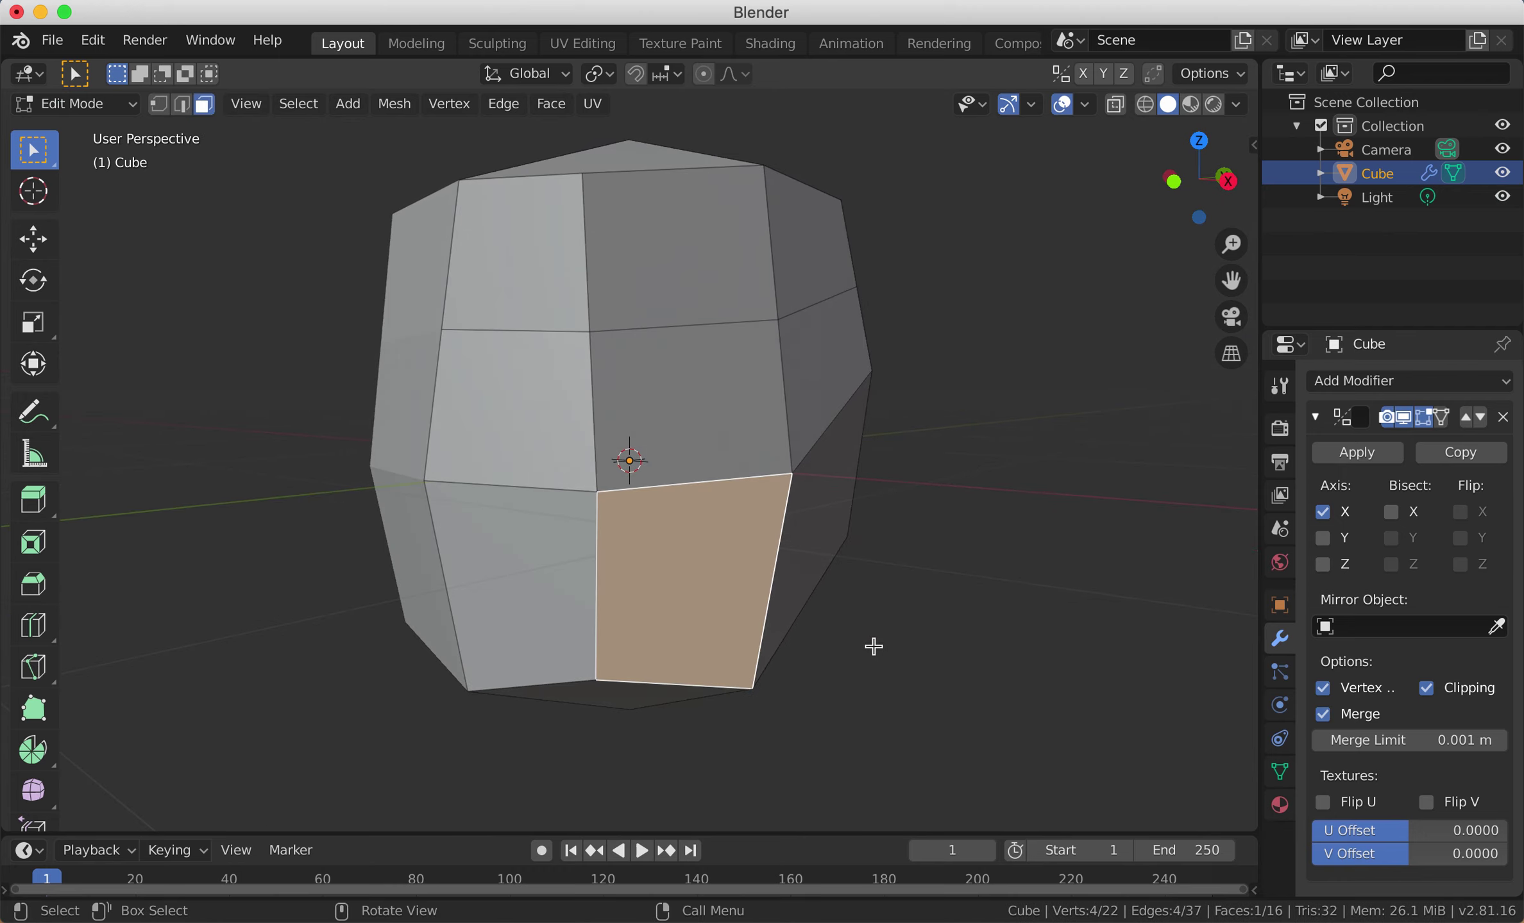
key("h")
middle_click_drag(782, 650, 686, 616)
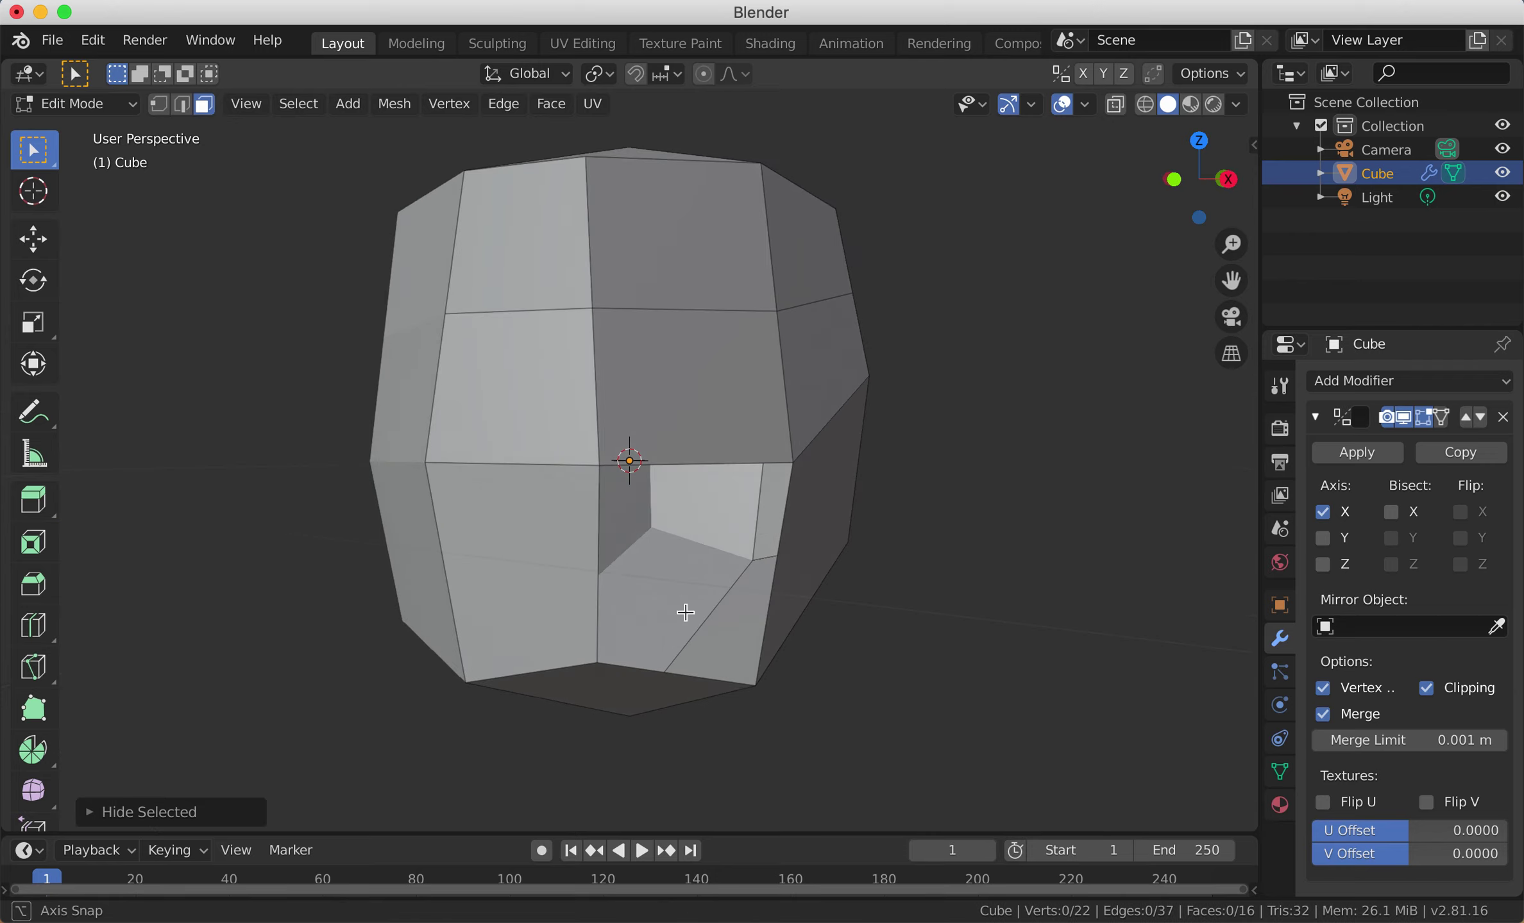
Step: Cut the lower front face horizontally through its middle, and reveal the hidden side face
key("ctrl")
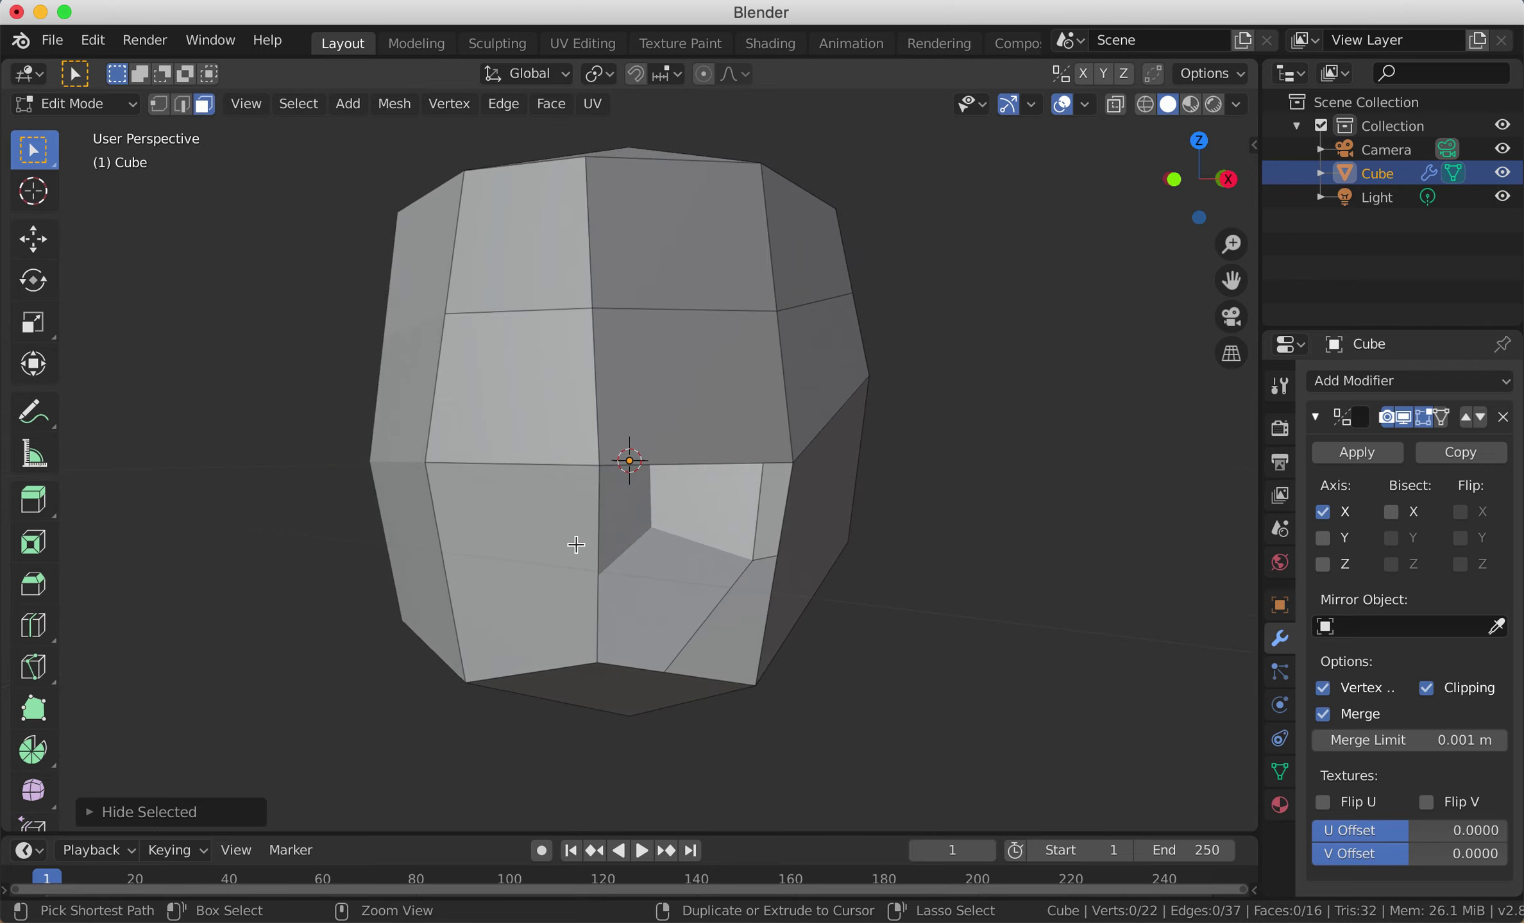
key("ctrl+r")
left_click(577, 544)
right_click(576, 545)
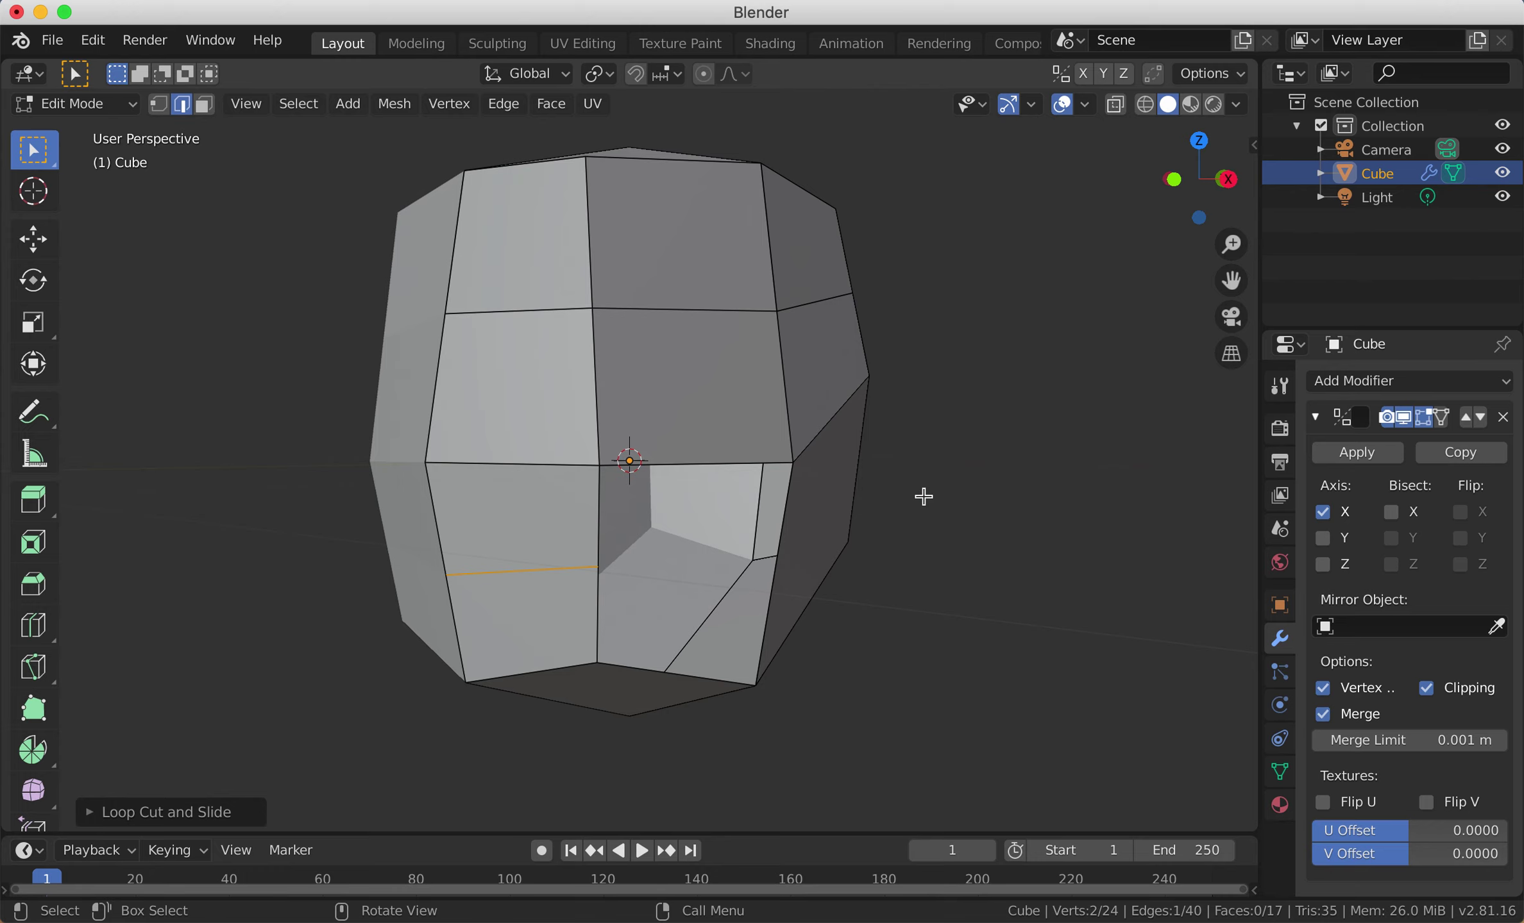
middle_click_drag(779, 585, 714, 601)
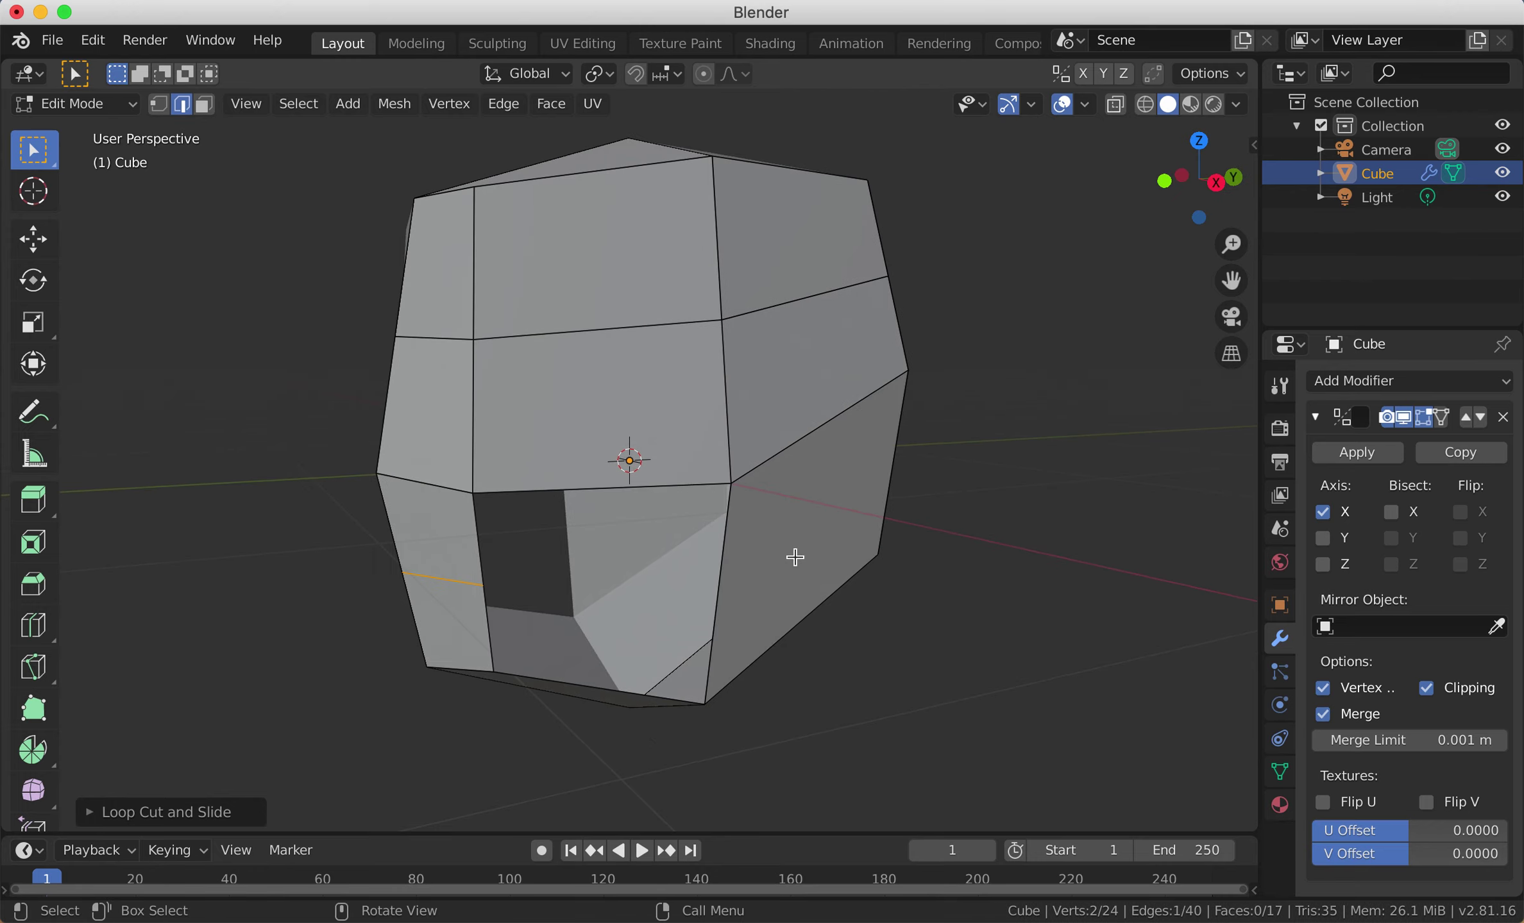
key("alt")
key("alt+h")
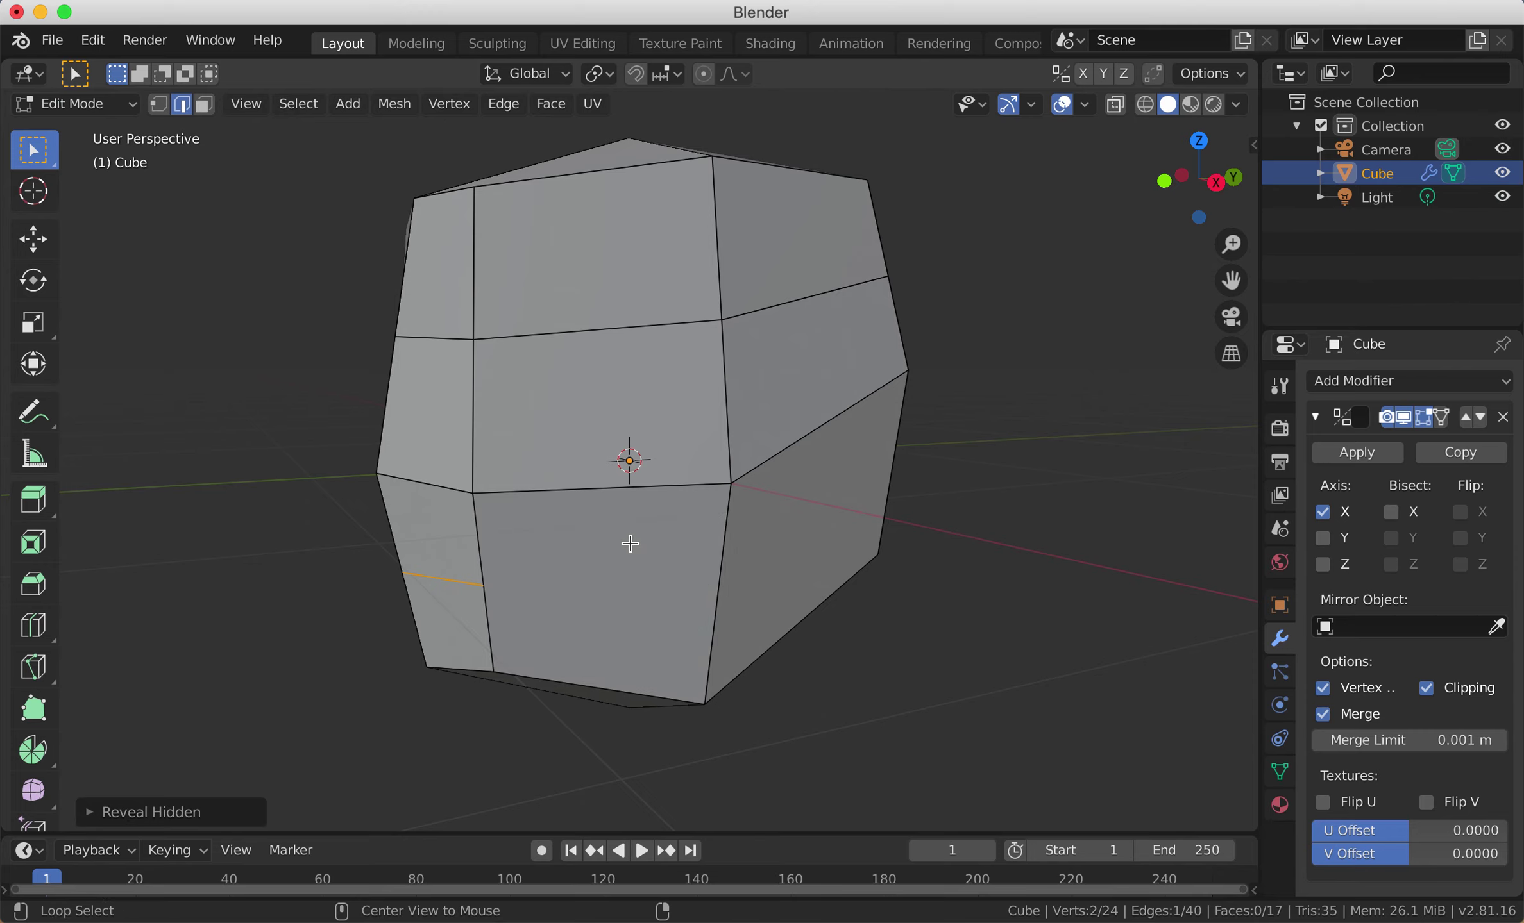
mouse_move(645, 572)
middle_mouse_down()
mouse_move(690, 588)
mouse_move(631, 588)
middle_mouse_up()
Step: Merge the upper loop's middle side vertex into the mid-height side vertex below it, using At Last
left_click(158, 104)
middle_click_drag(816, 323, 802, 343)
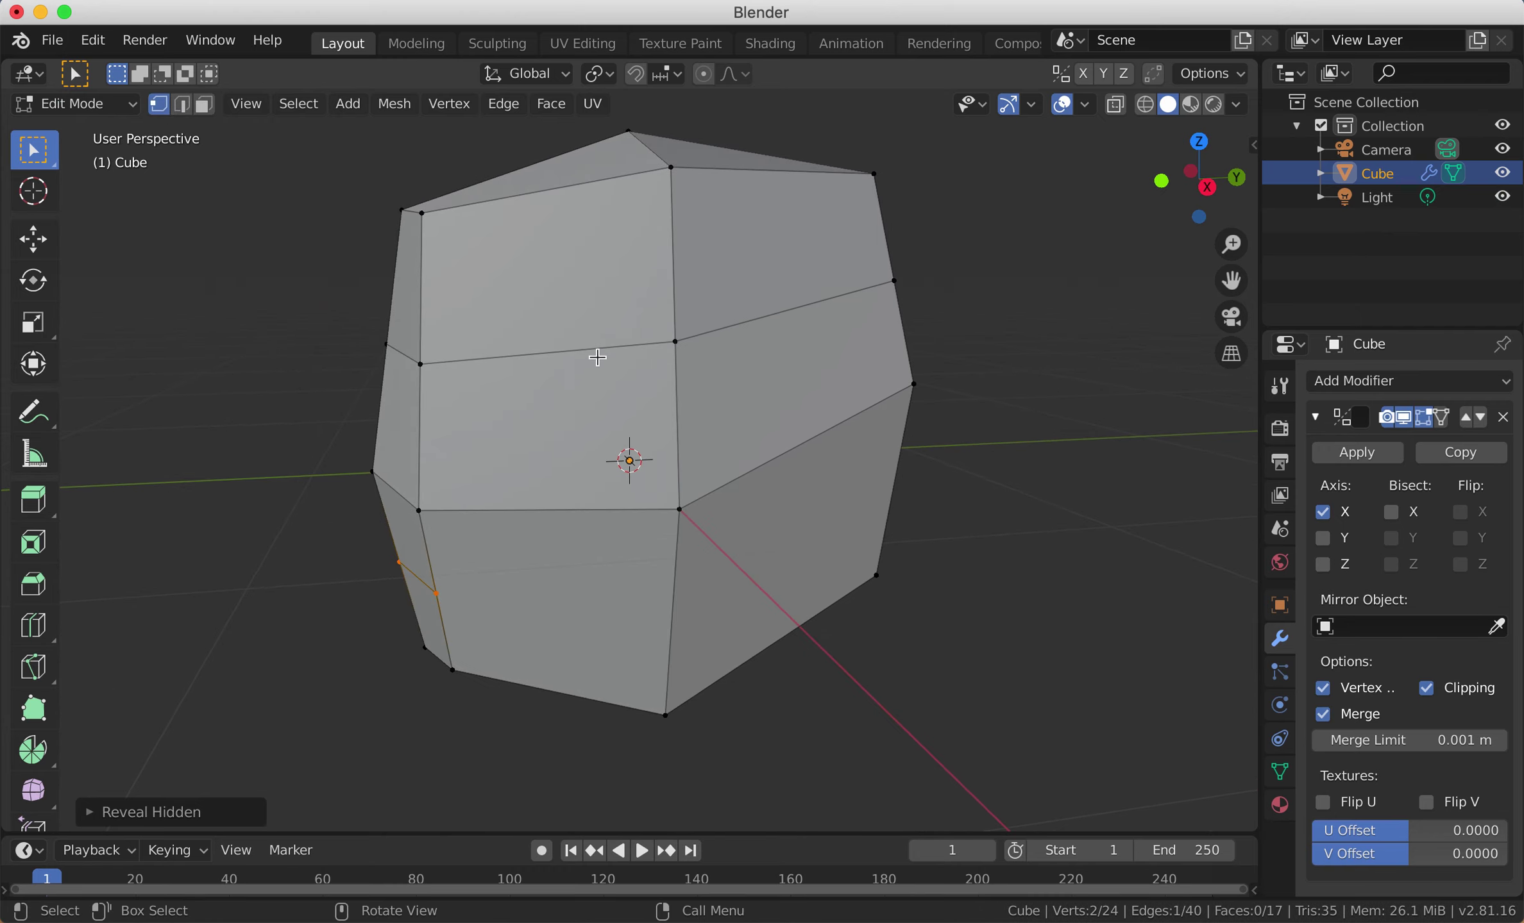
left_click(676, 344)
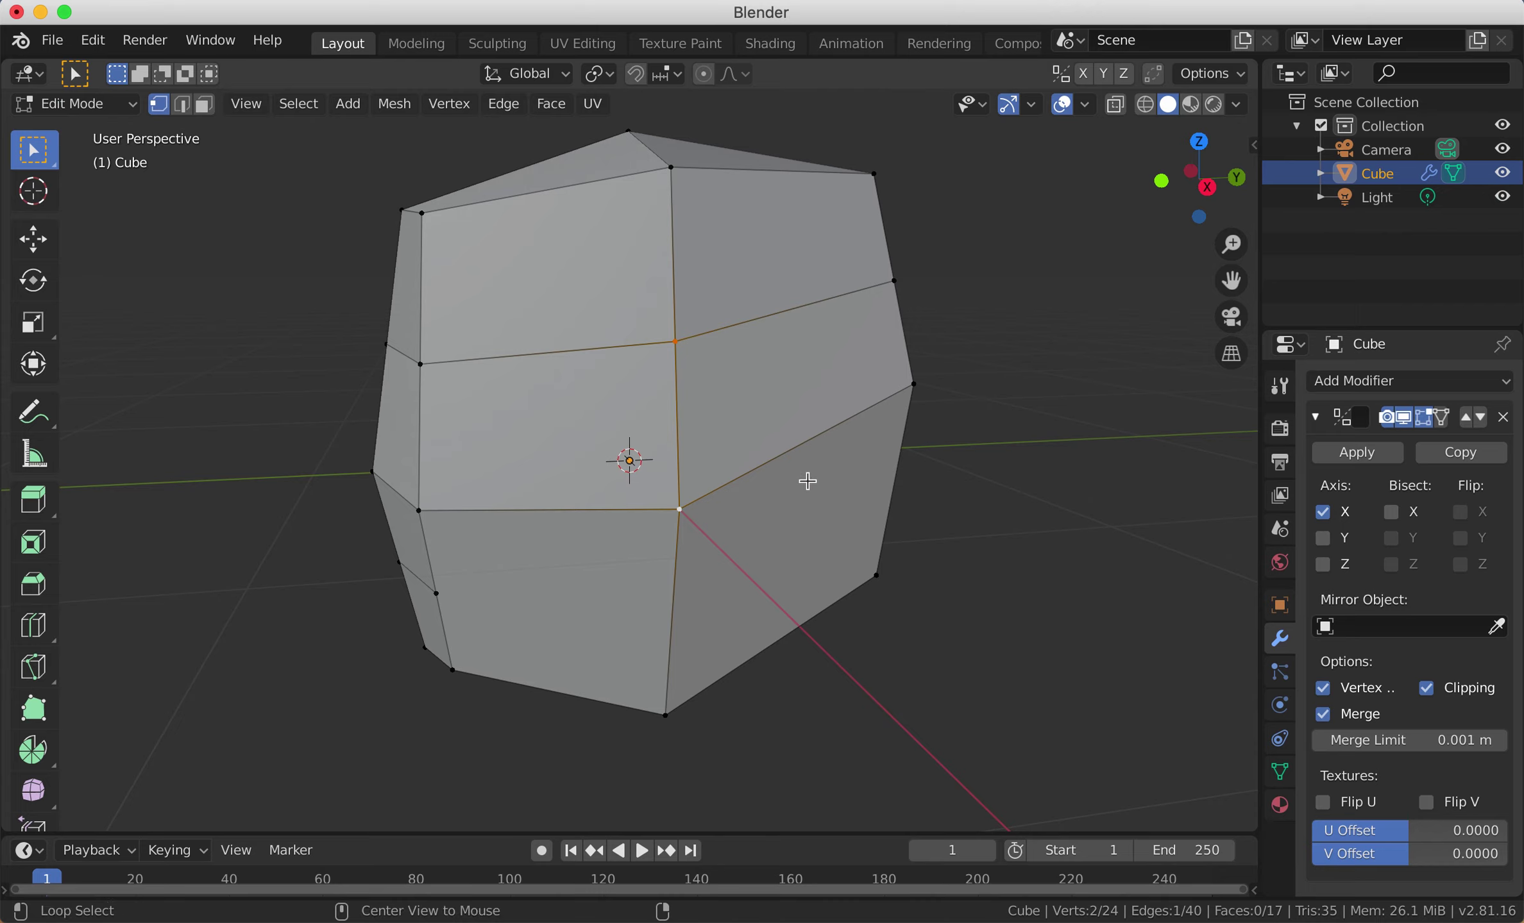
key("alt+m")
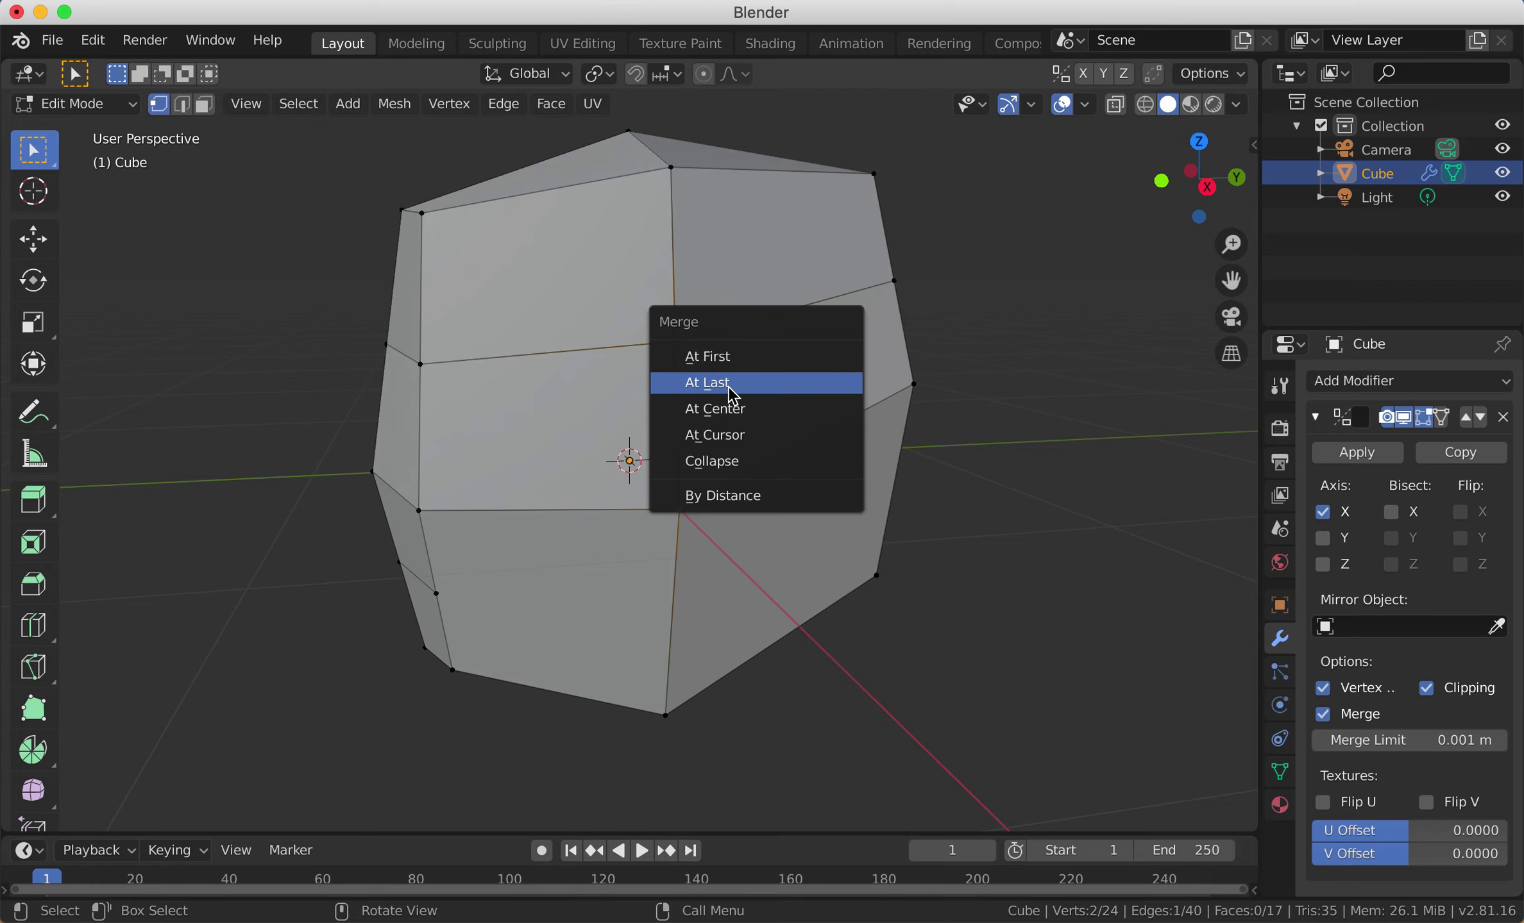
left_click(730, 386)
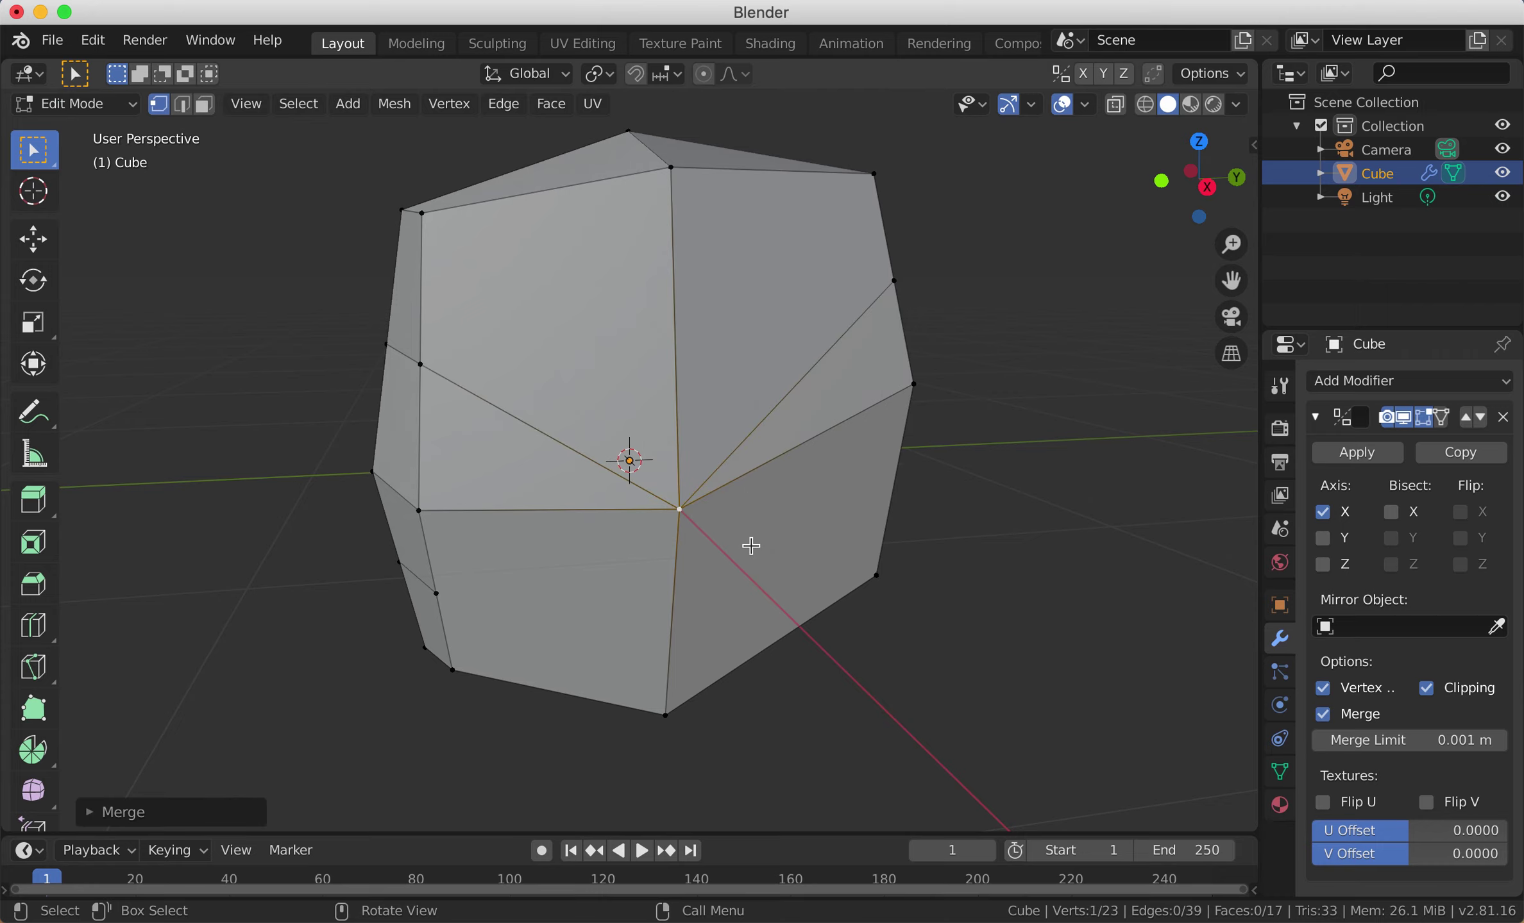
key("ctrl+z")
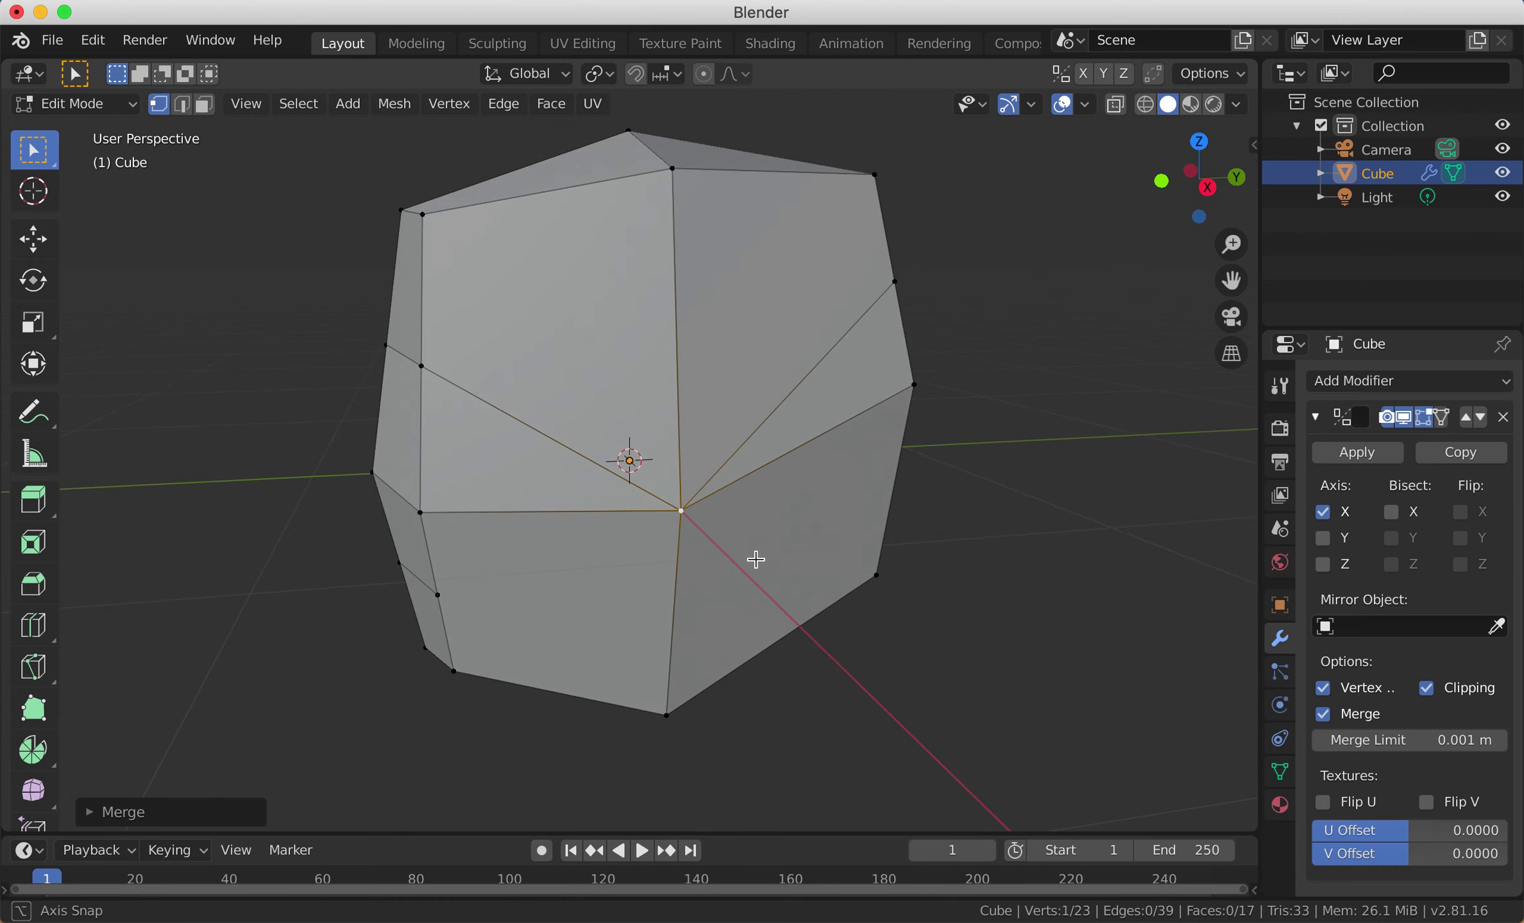
key("ctrl+shift+z")
Step: Dissolve the part of the upper loop that runs from the merged side vertex around the back of the head
left_click(182, 104)
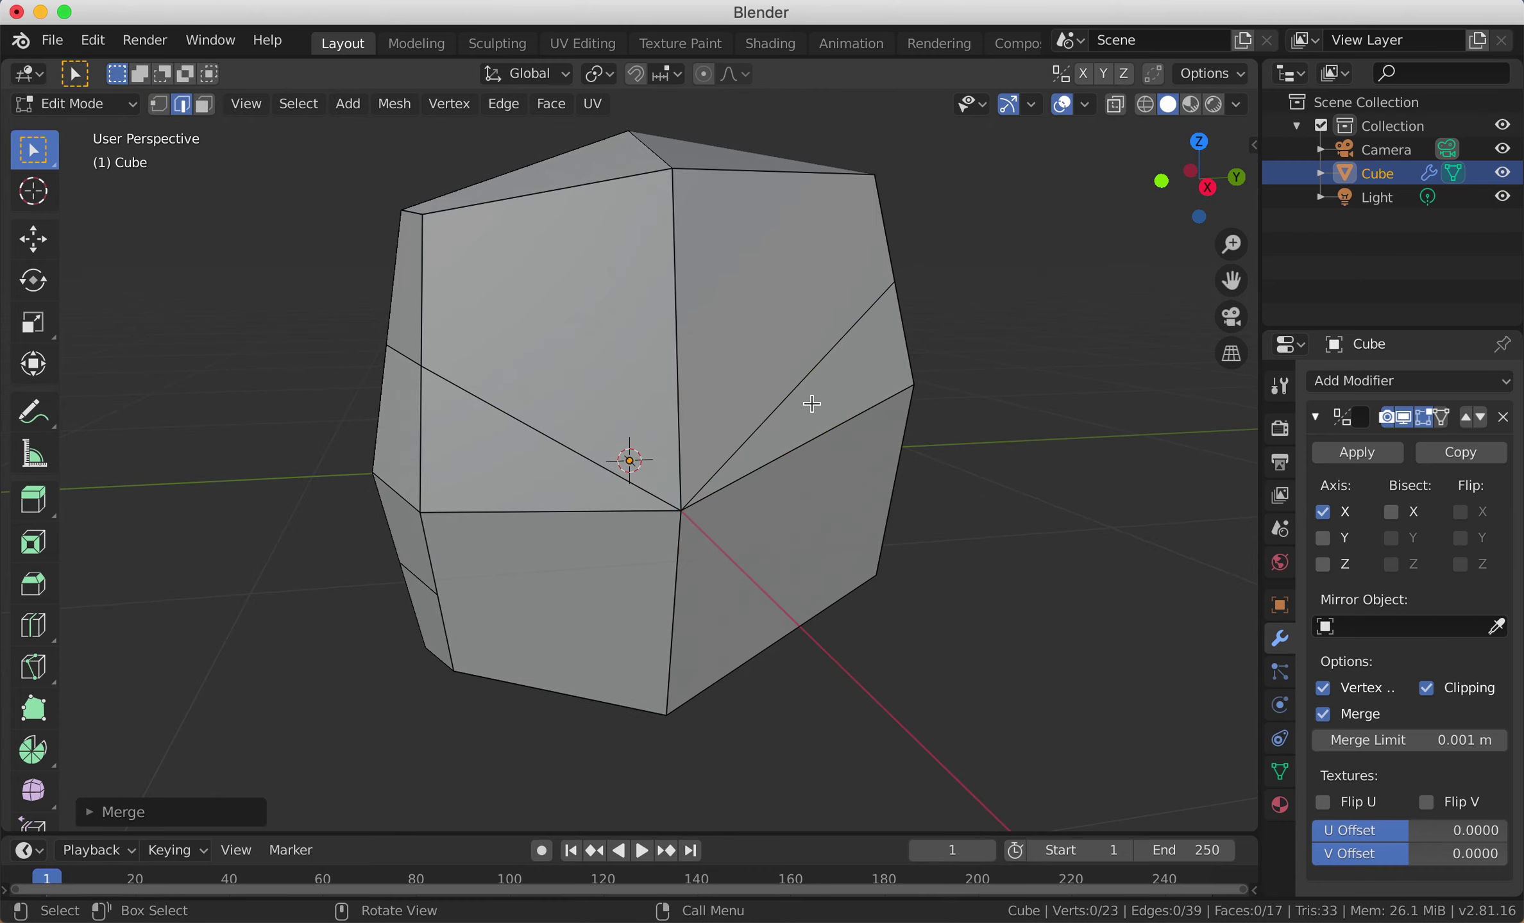
left_click(794, 383, "alt")
middle_click_drag(844, 384, 714, 421)
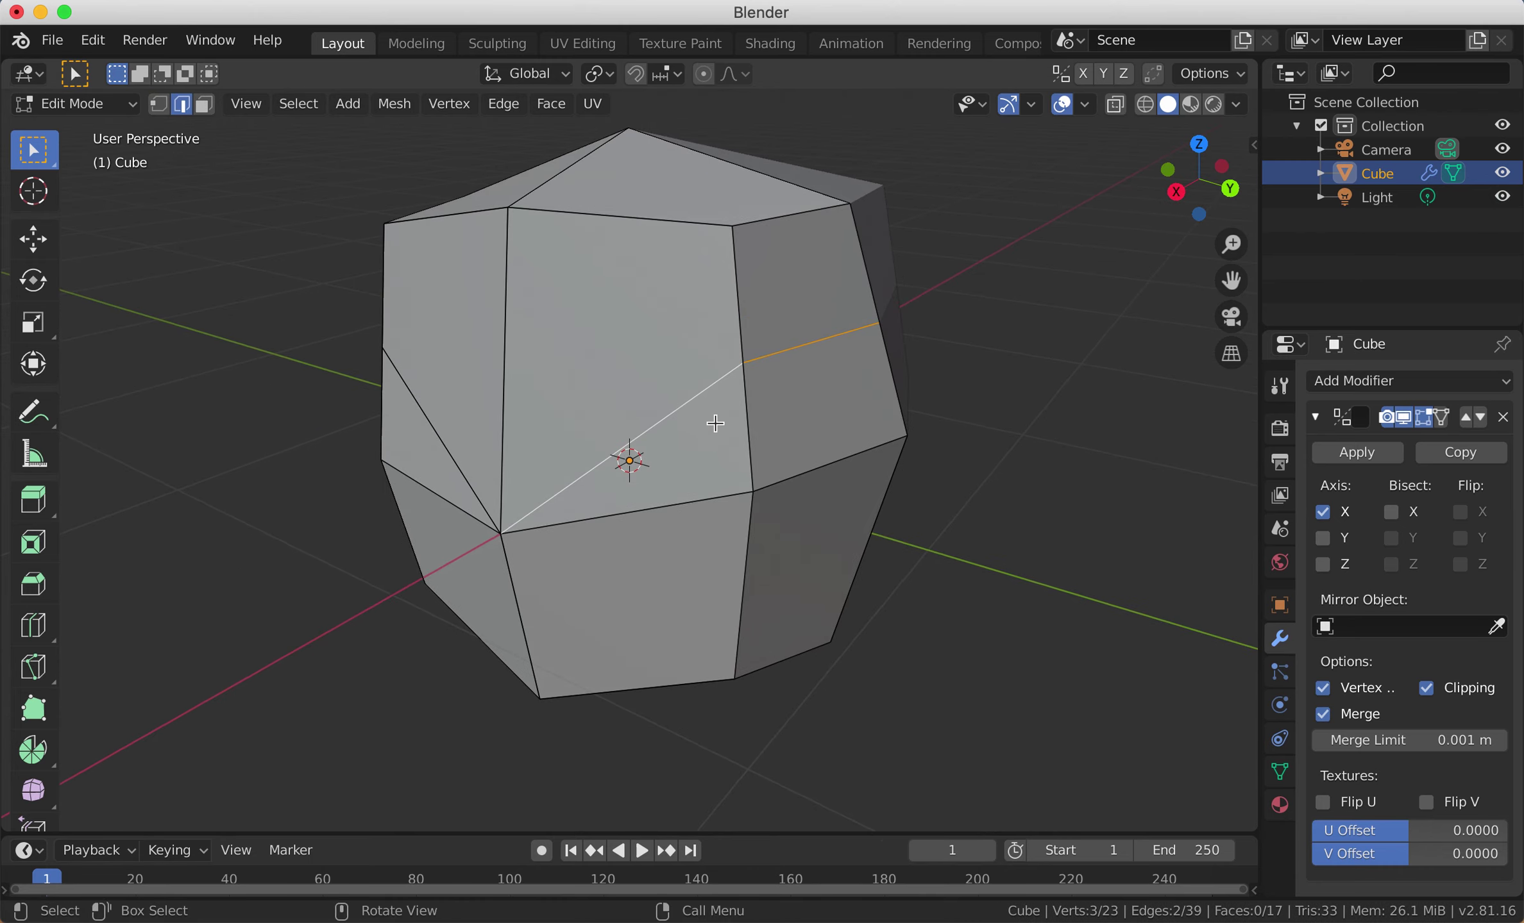
key("ctrl+x")
middle_click_drag(778, 422, 864, 386)
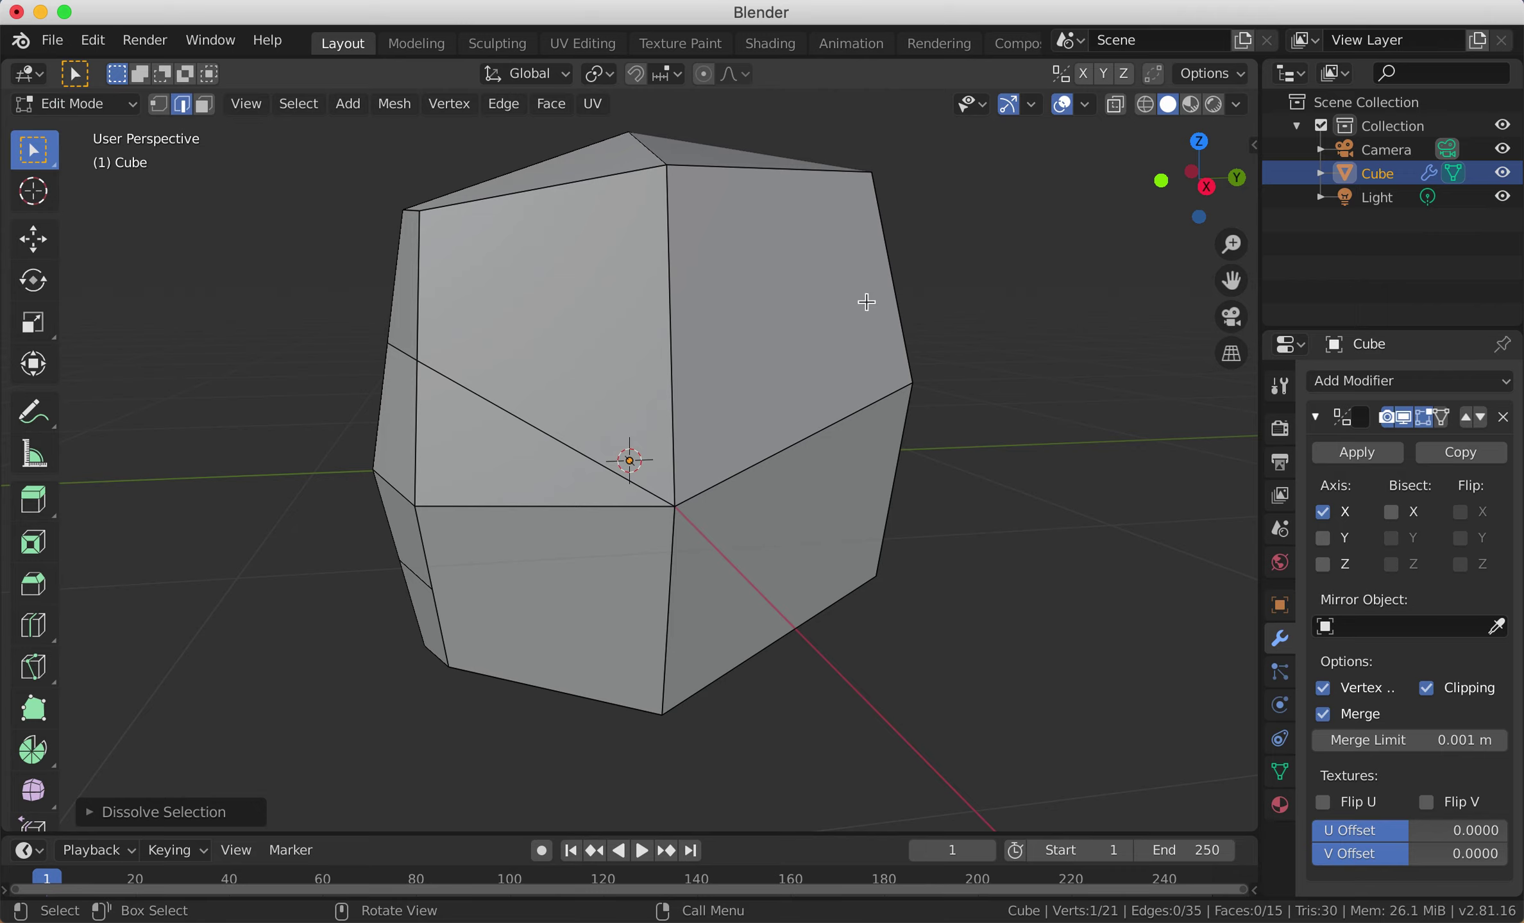
Step: In right view, lower the upper loop's two front vertices by about 0.2 m and pull them slightly forward
left_click(160, 105)
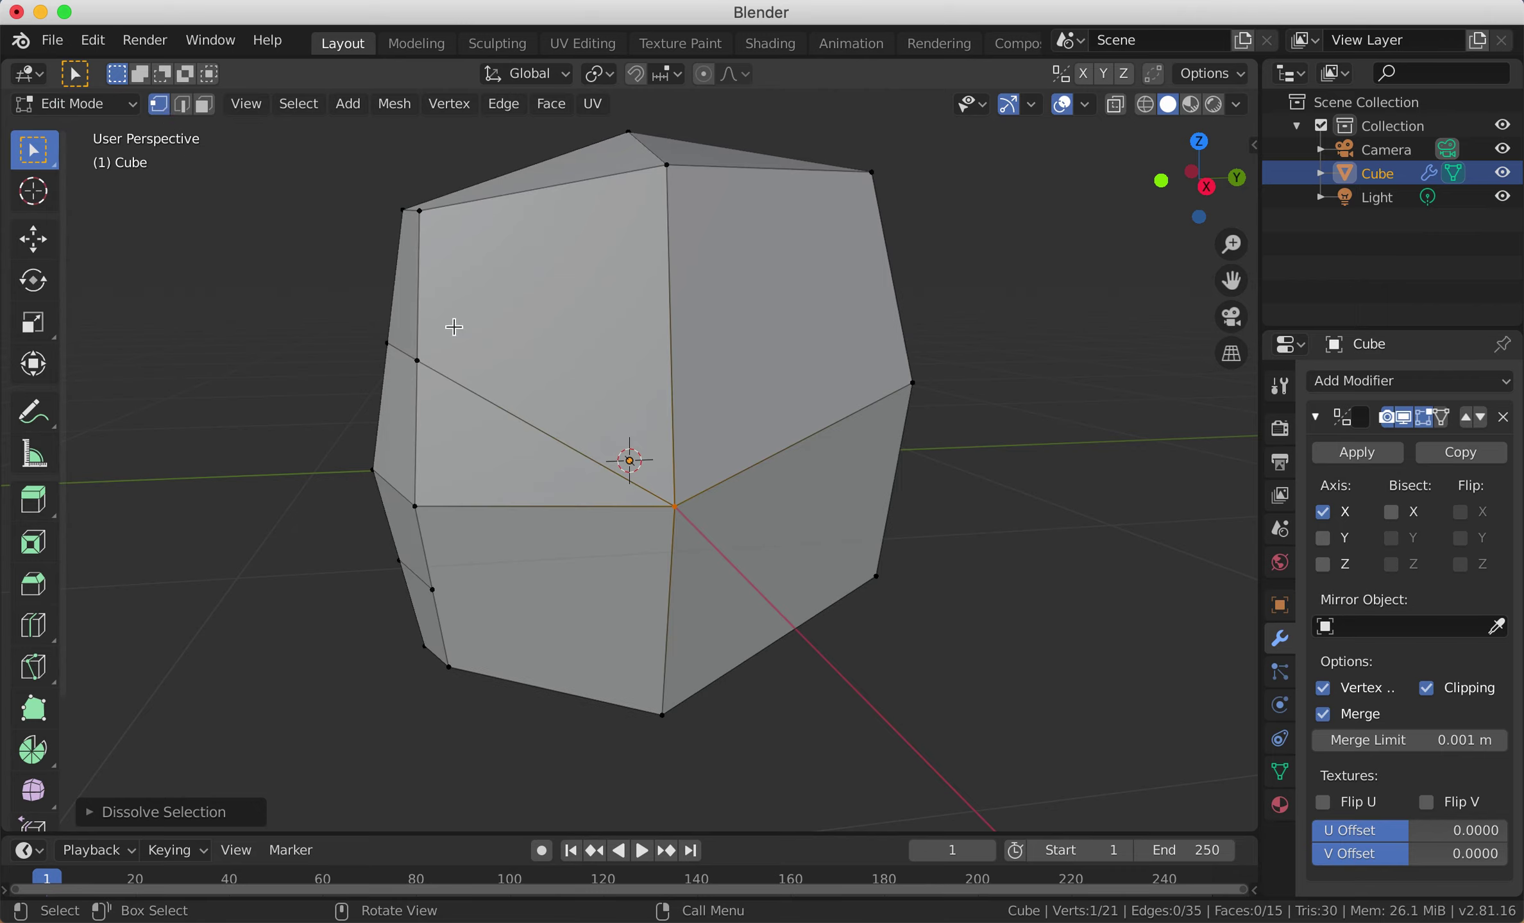
key("KP_3")
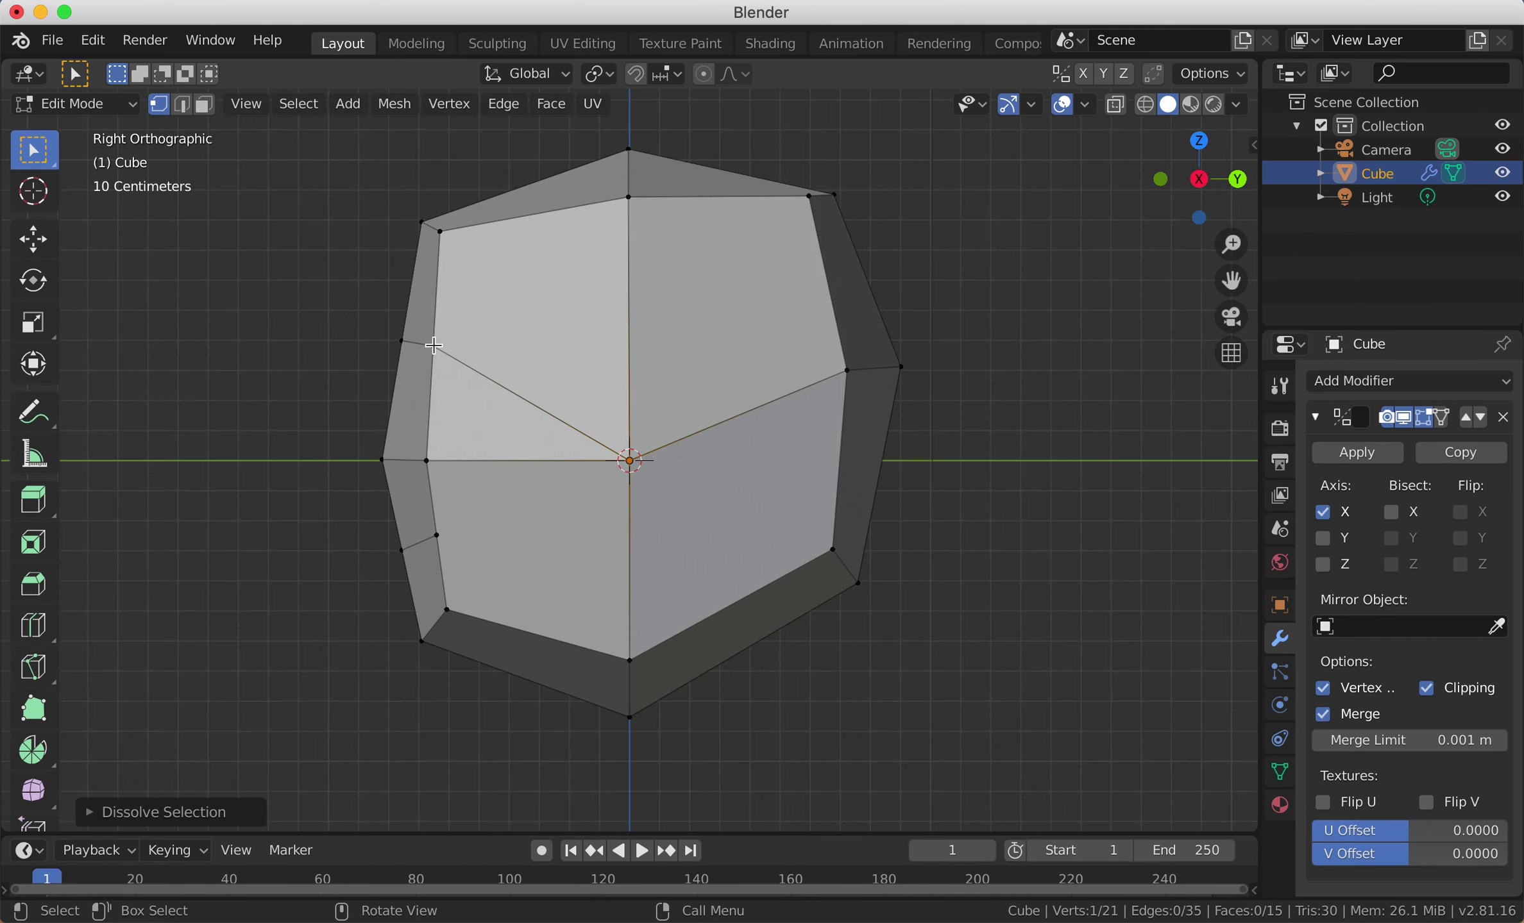
left_click(433, 345)
left_click(401, 340, "shift")
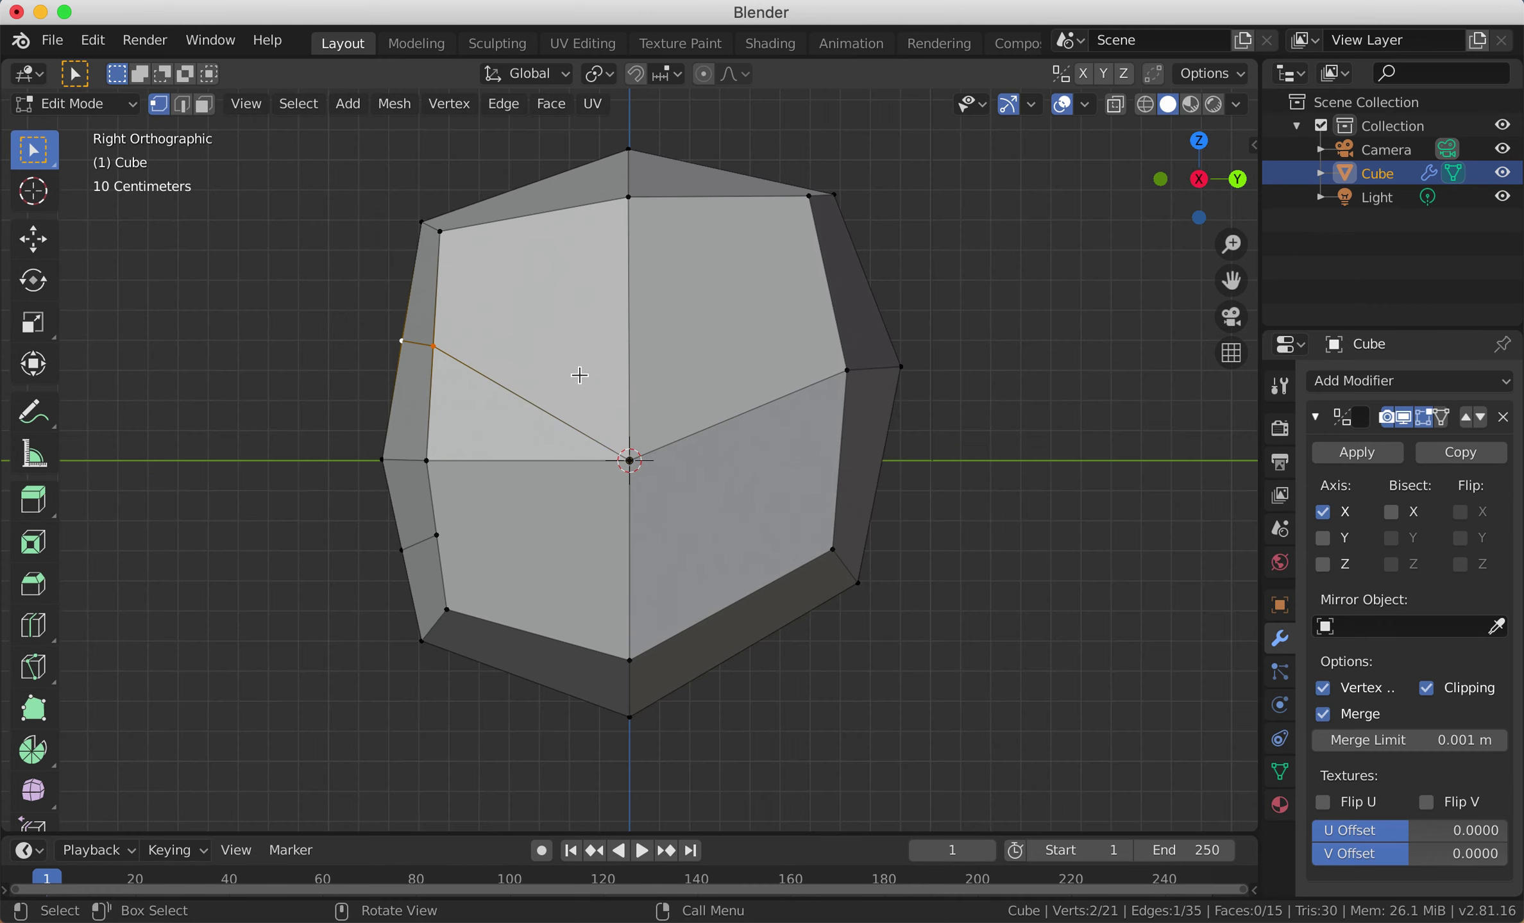
key("g")
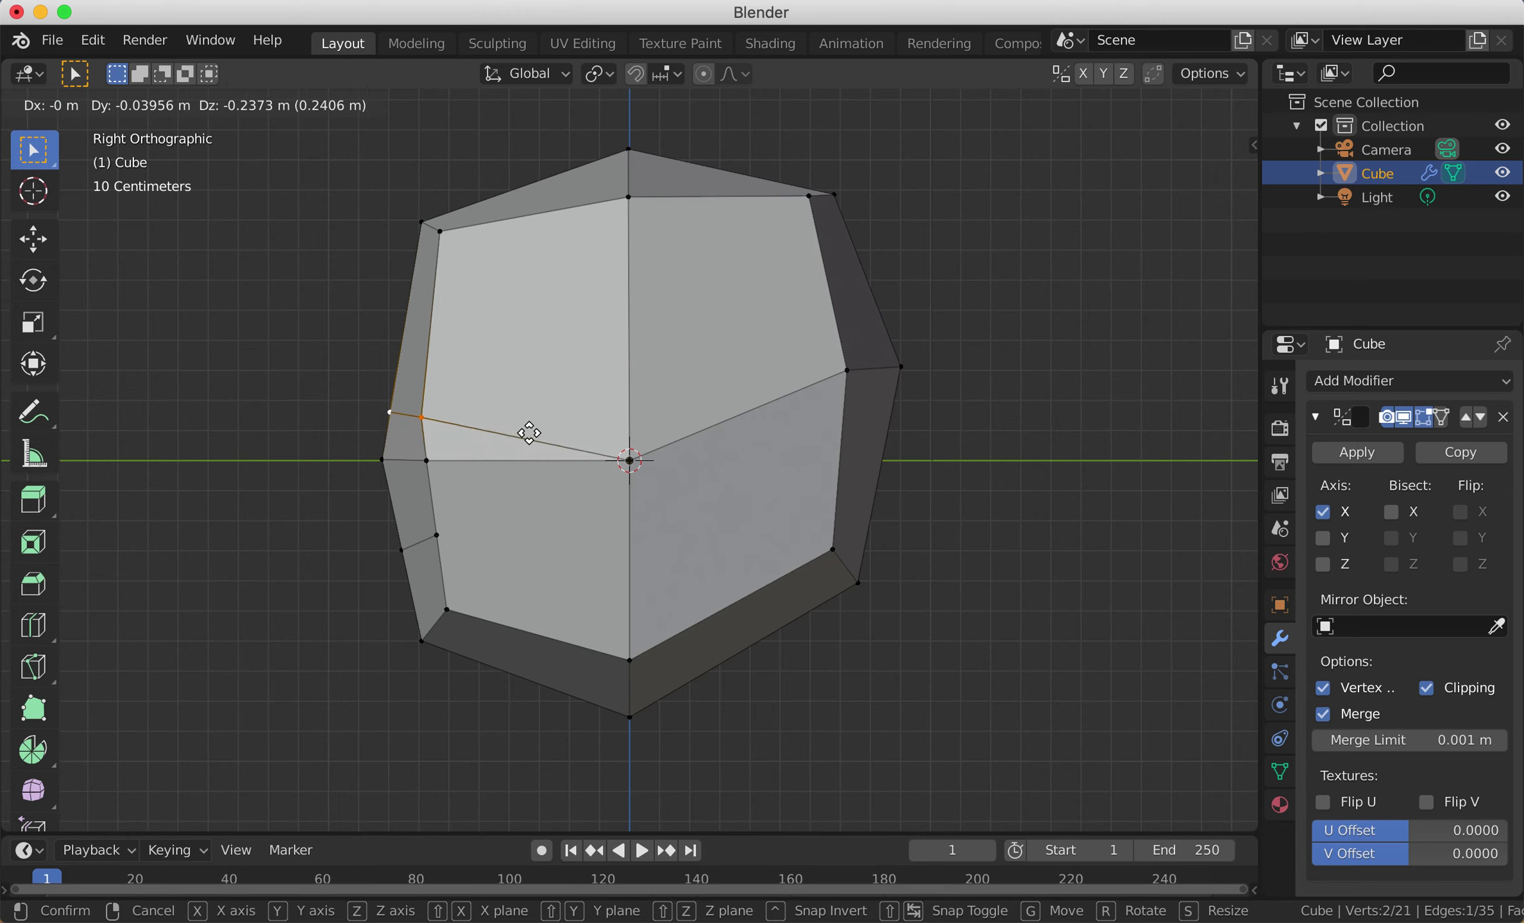
left_click(526, 426)
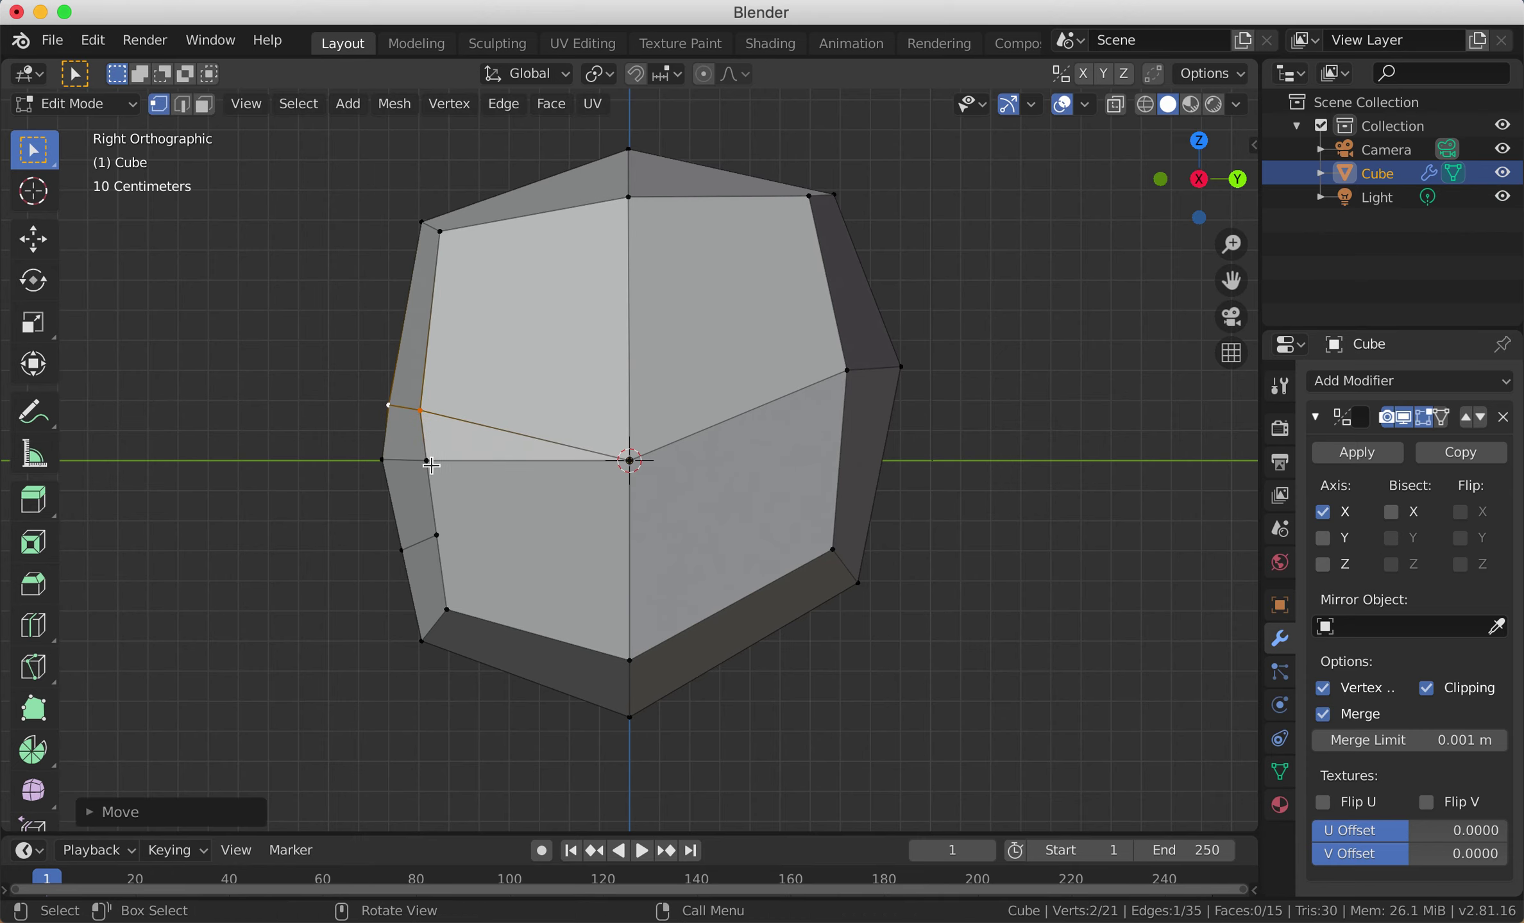
Step: Lower the two mid-height front vertices by about 0.15 m, and shift the two just below them slightly down and back
left_click(428, 461)
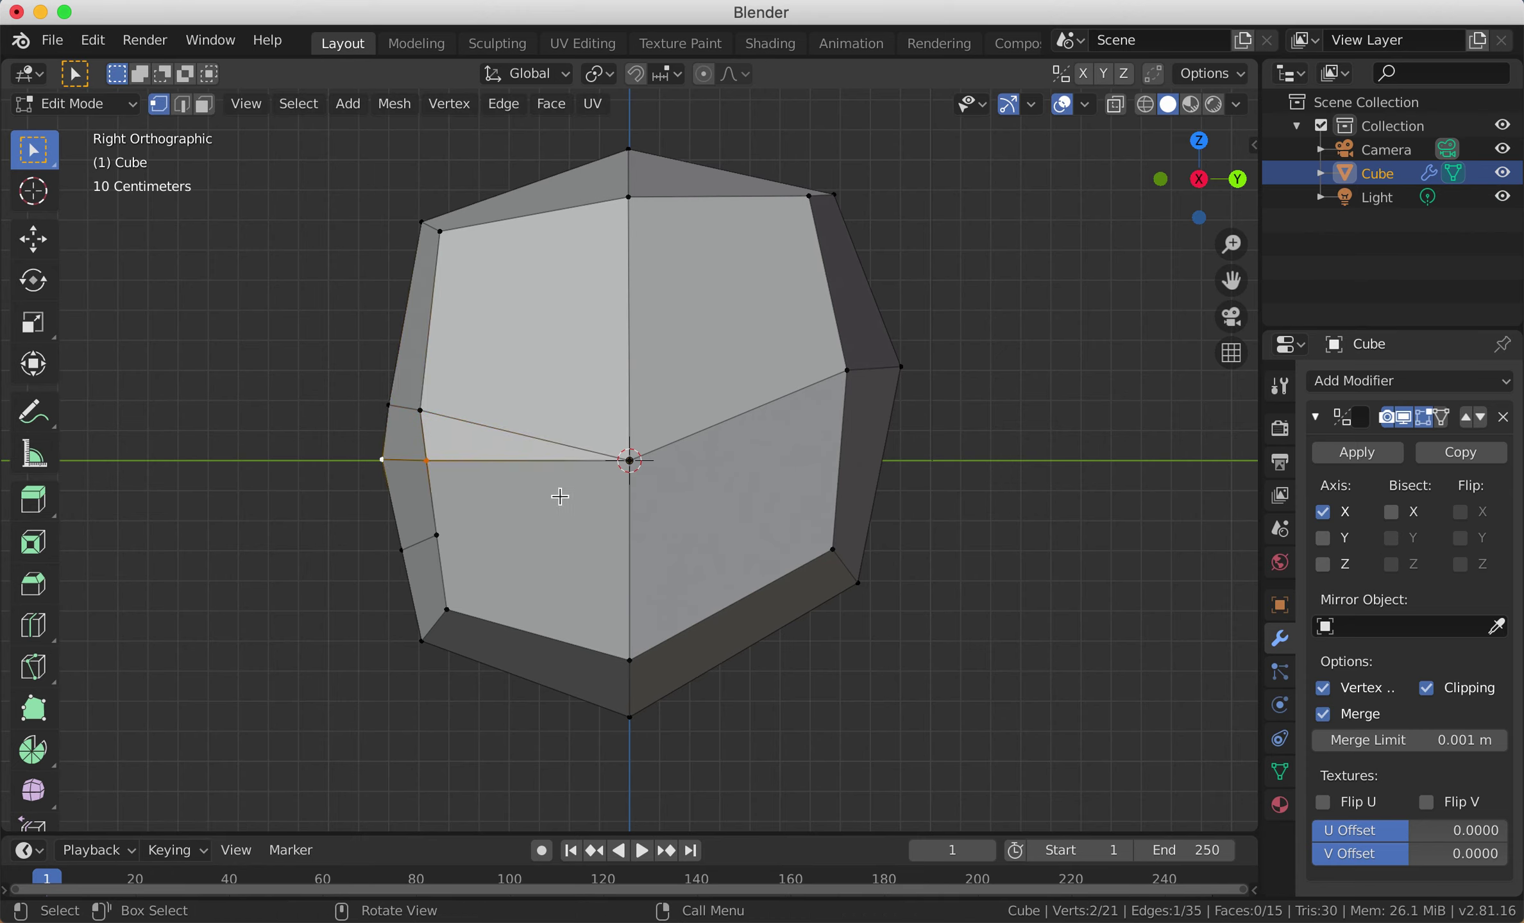
key("g")
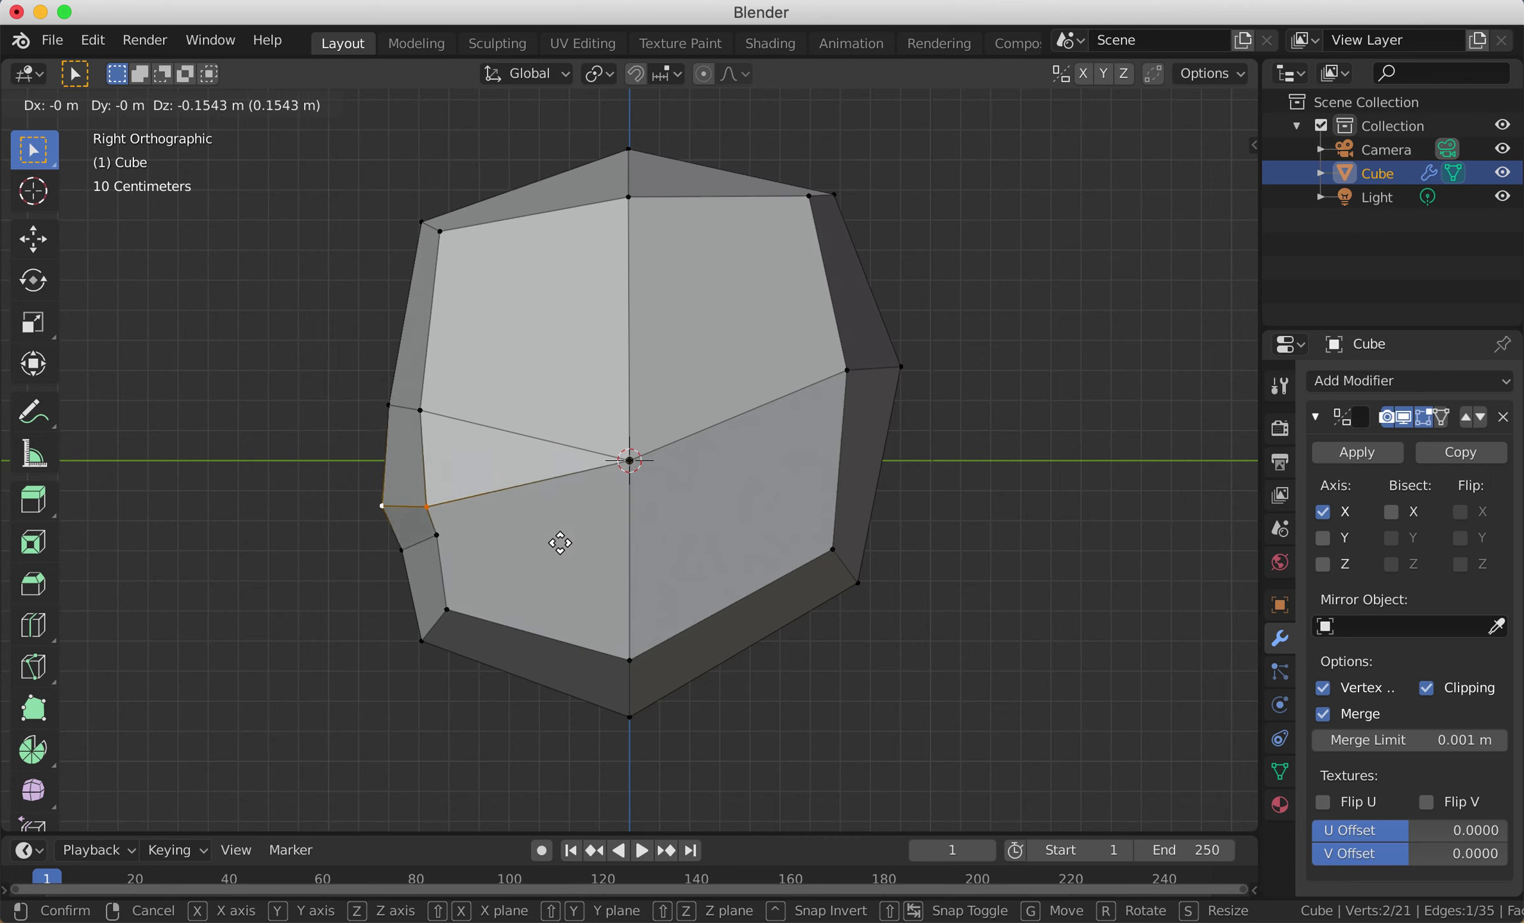
left_click(560, 543)
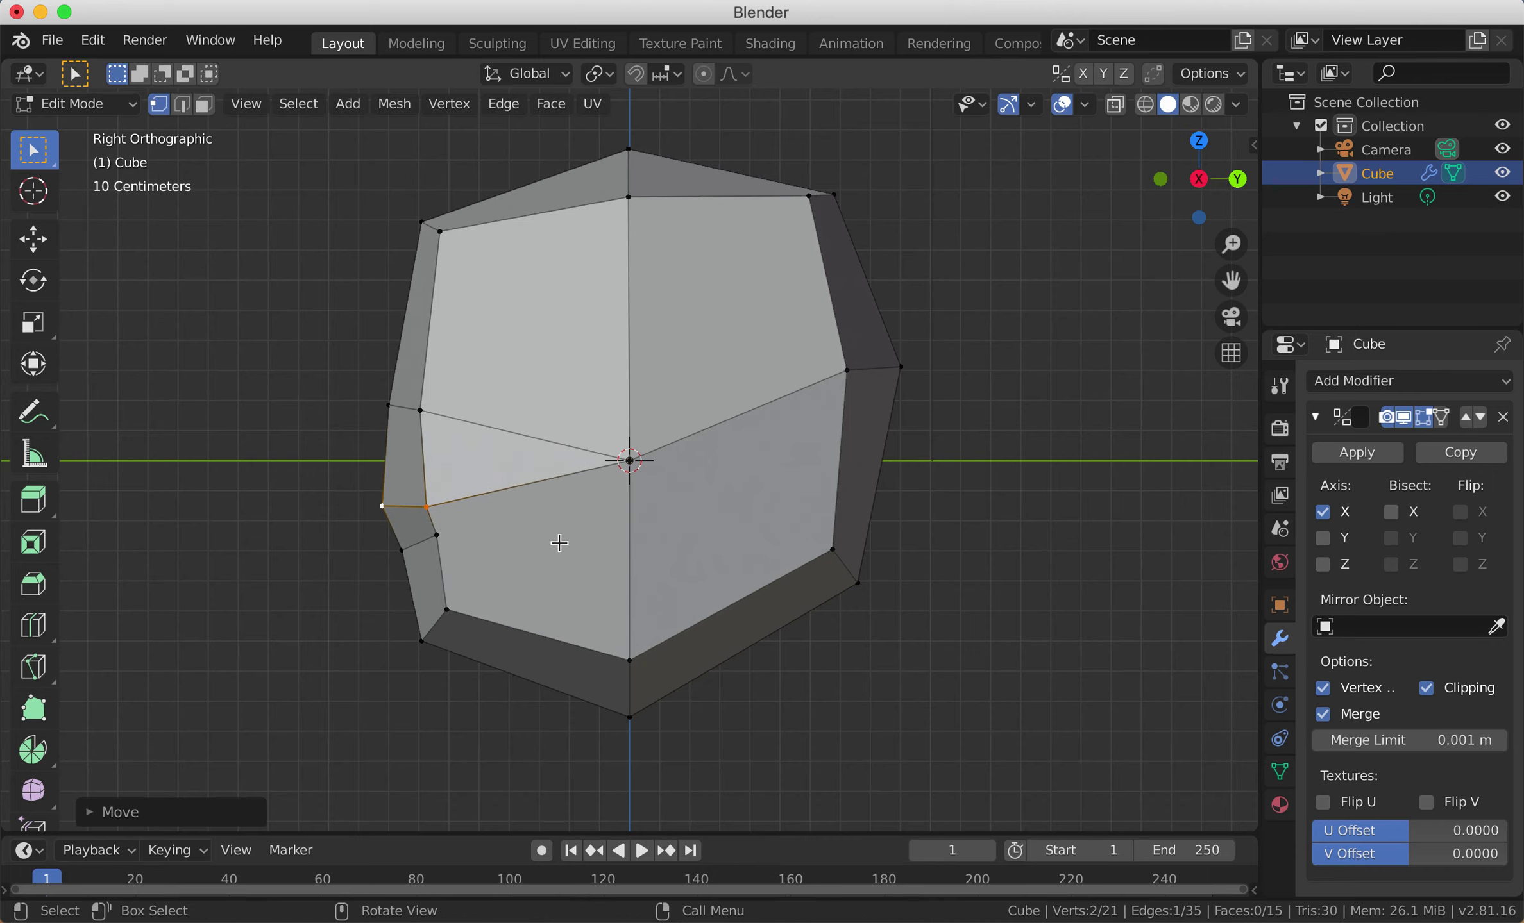
left_click(435, 534)
key("ctrl+z")
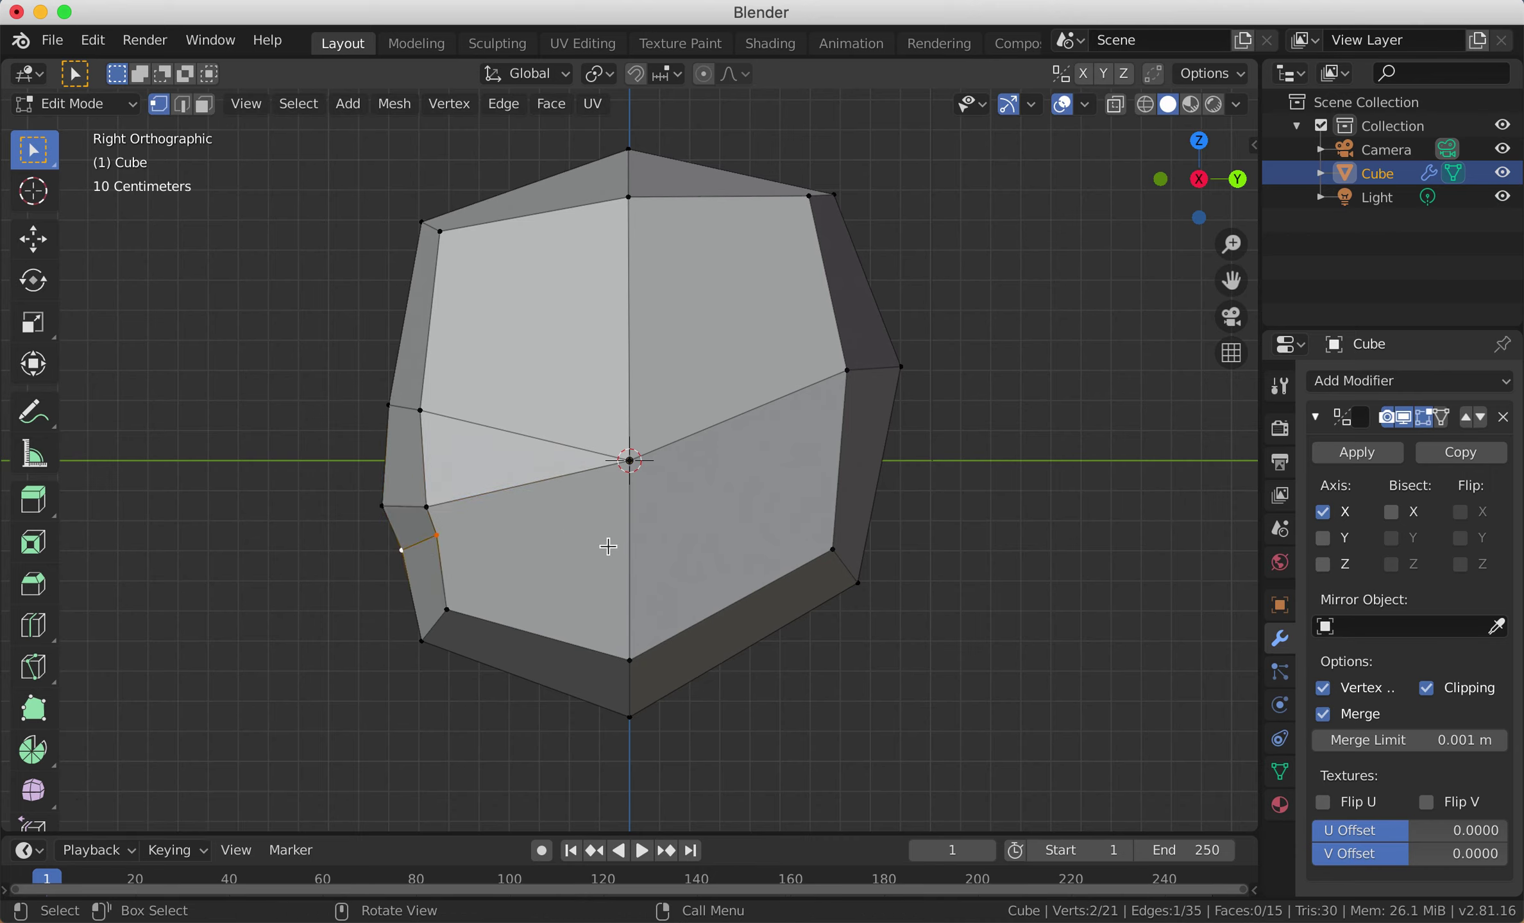
key("g")
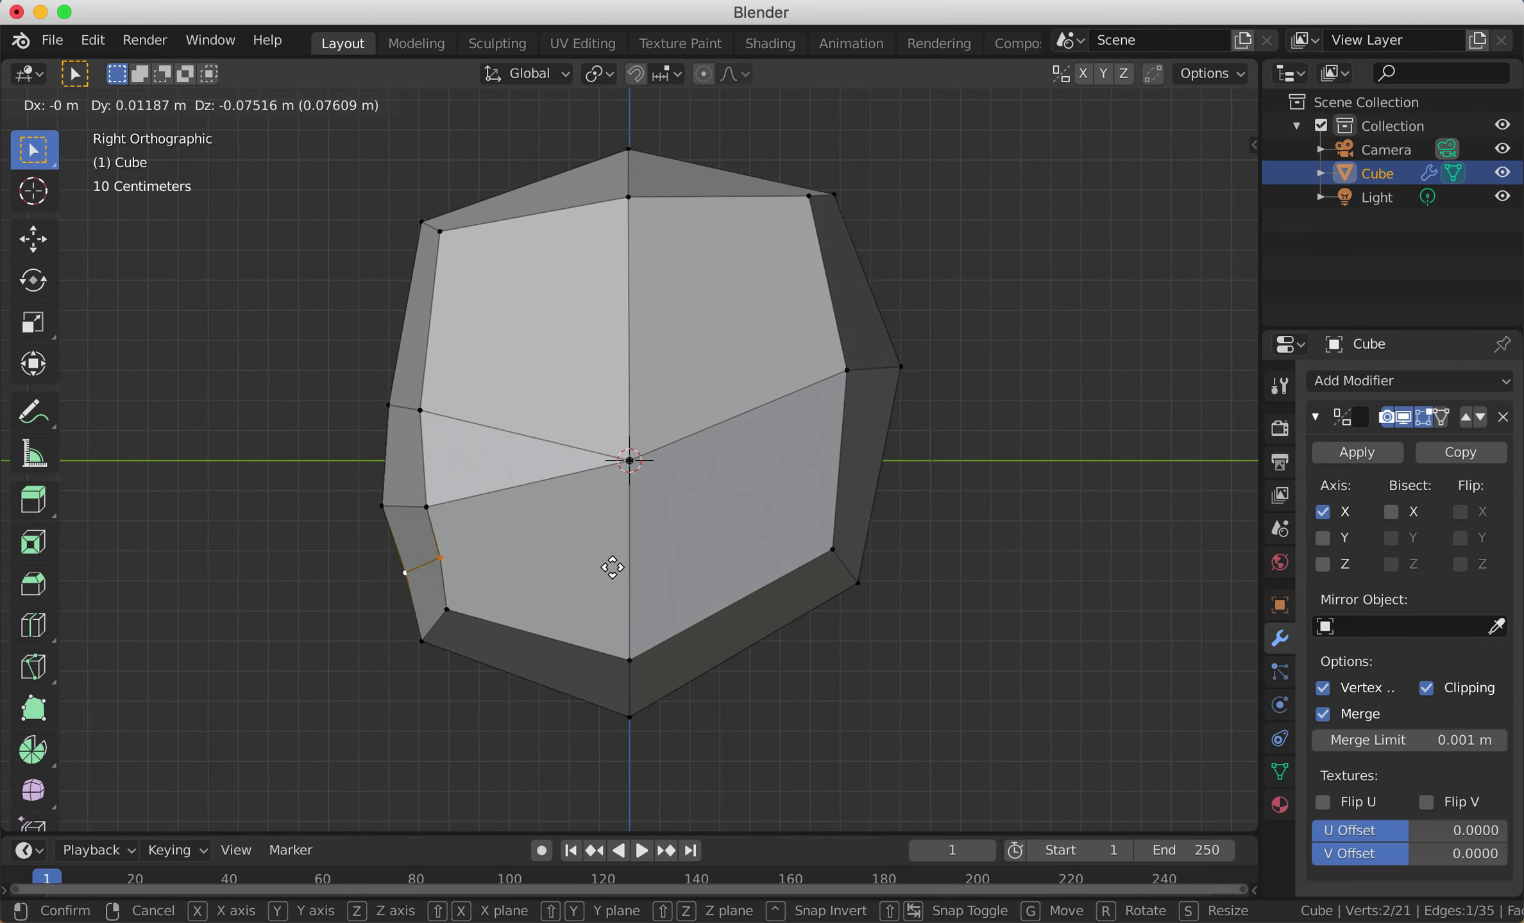
left_click(612, 562)
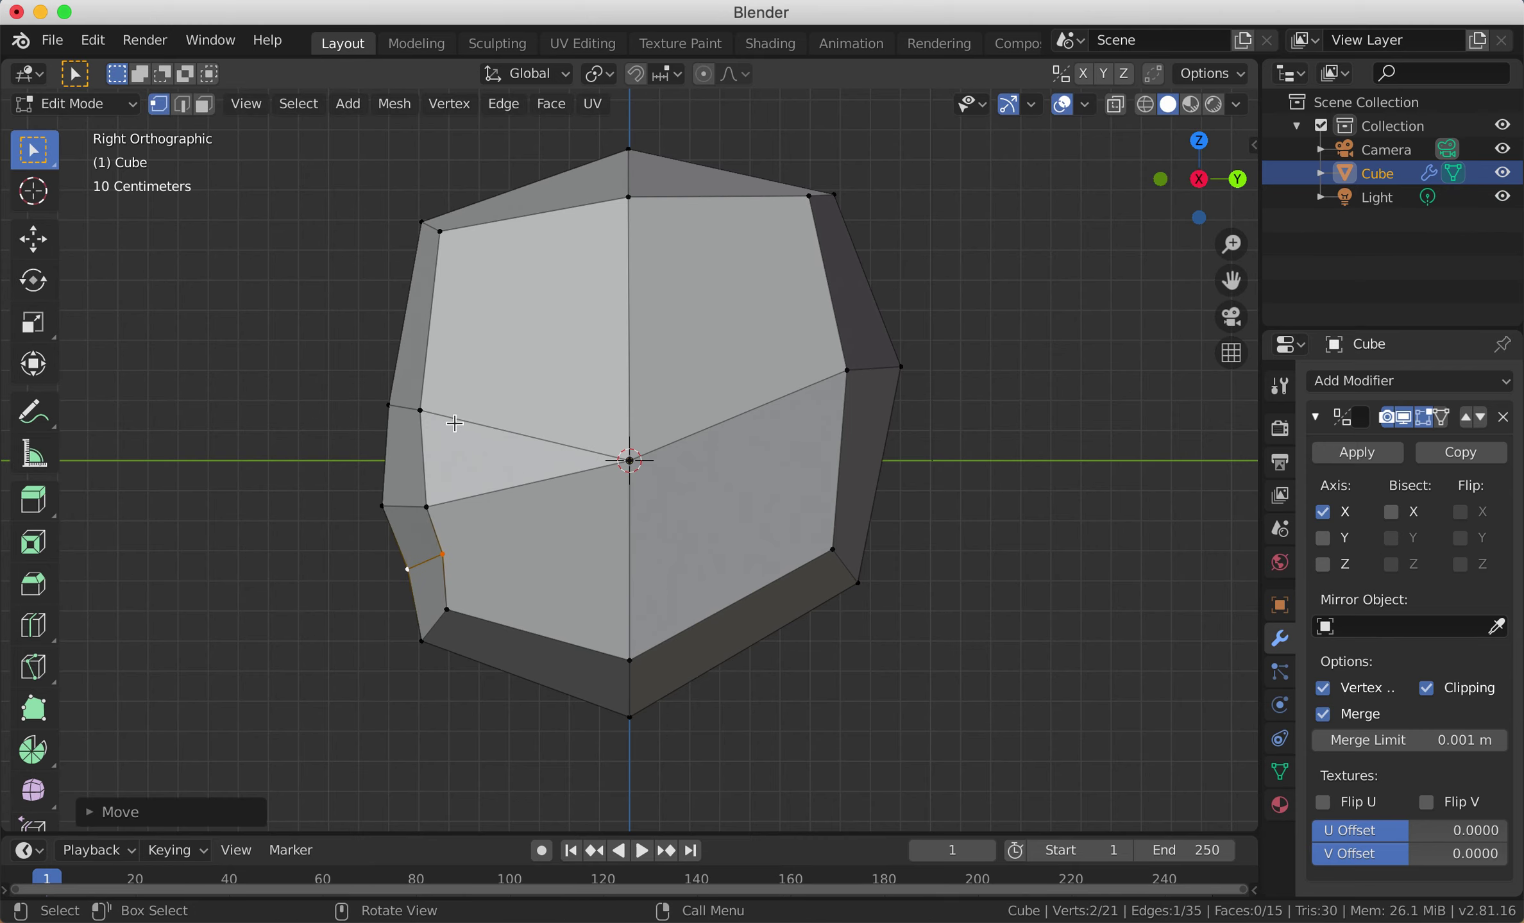
Step: Refine the upper loop's two front vertices, moving them slightly down and forward and raising them by about 0.07 m
left_click(419, 410)
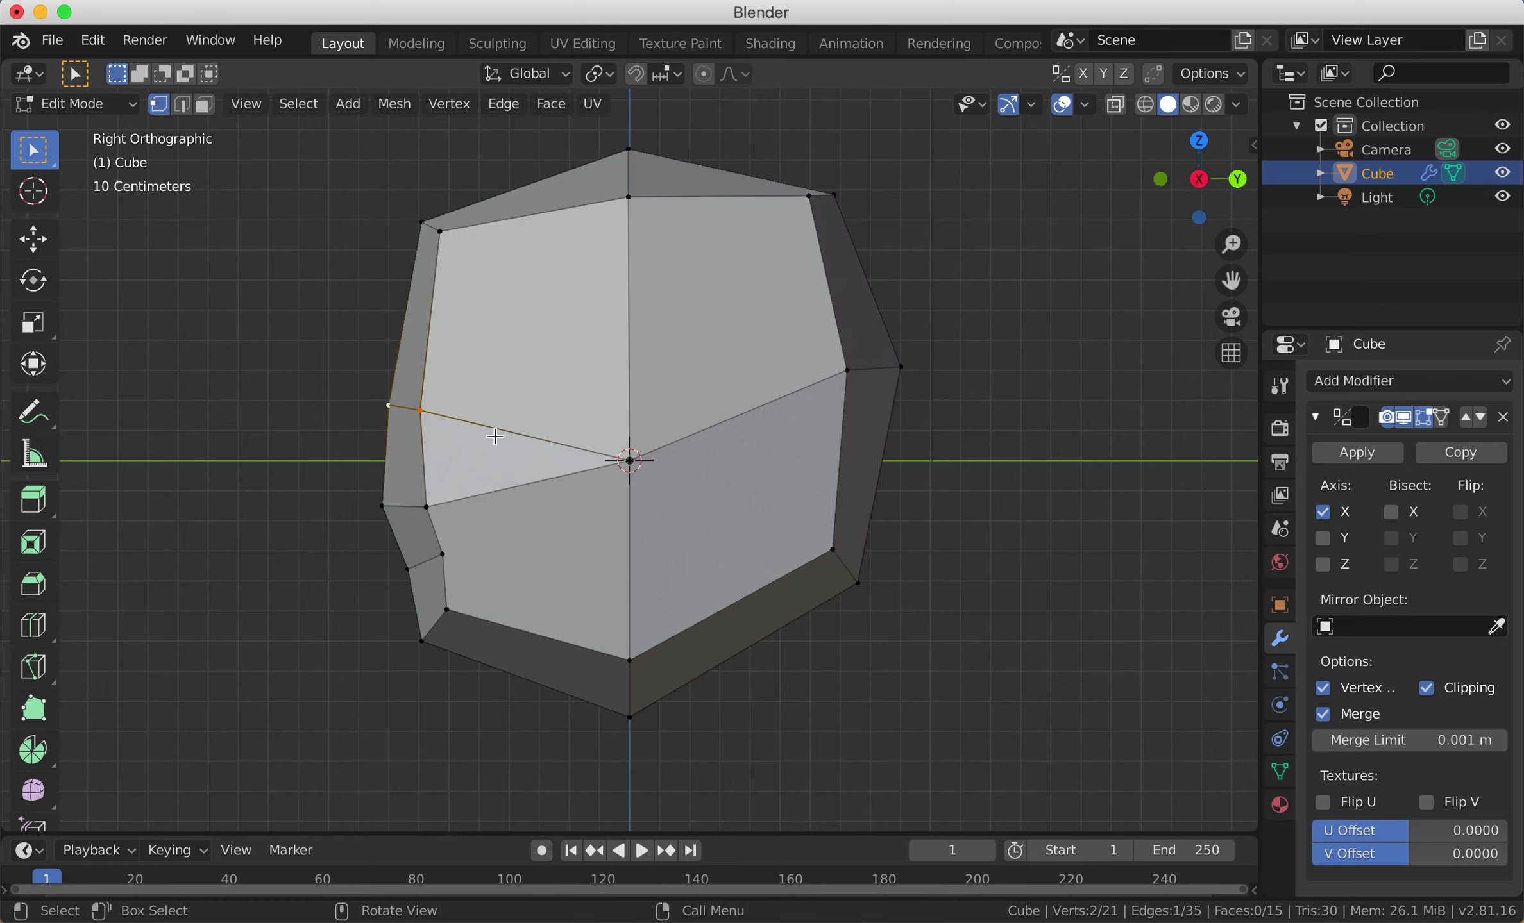
key("g")
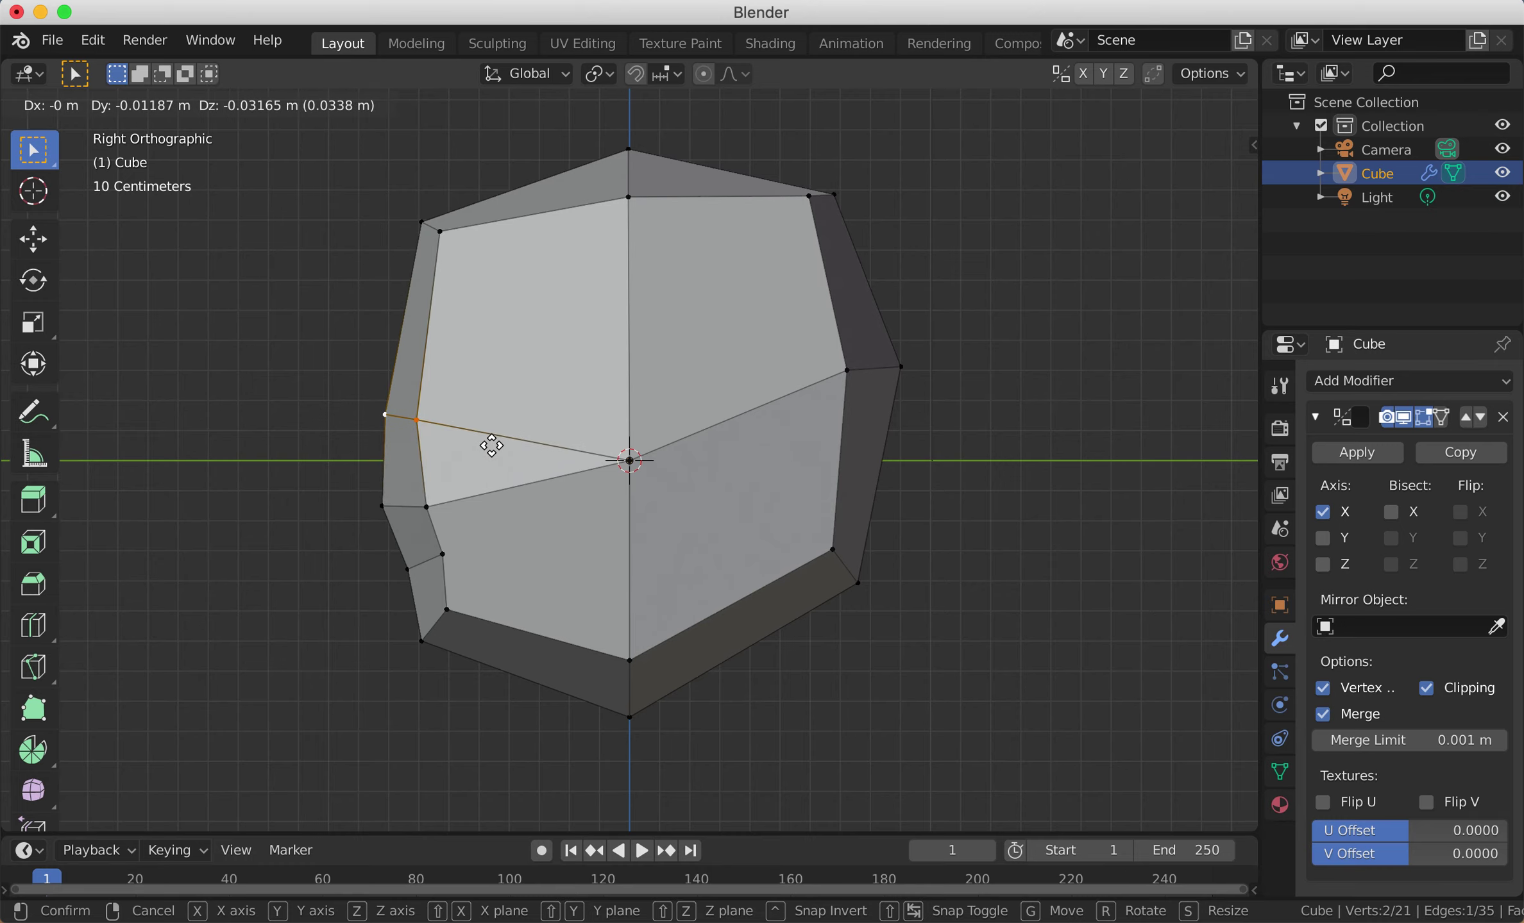
left_click(491, 445)
middle_click_drag(547, 478, 617, 486)
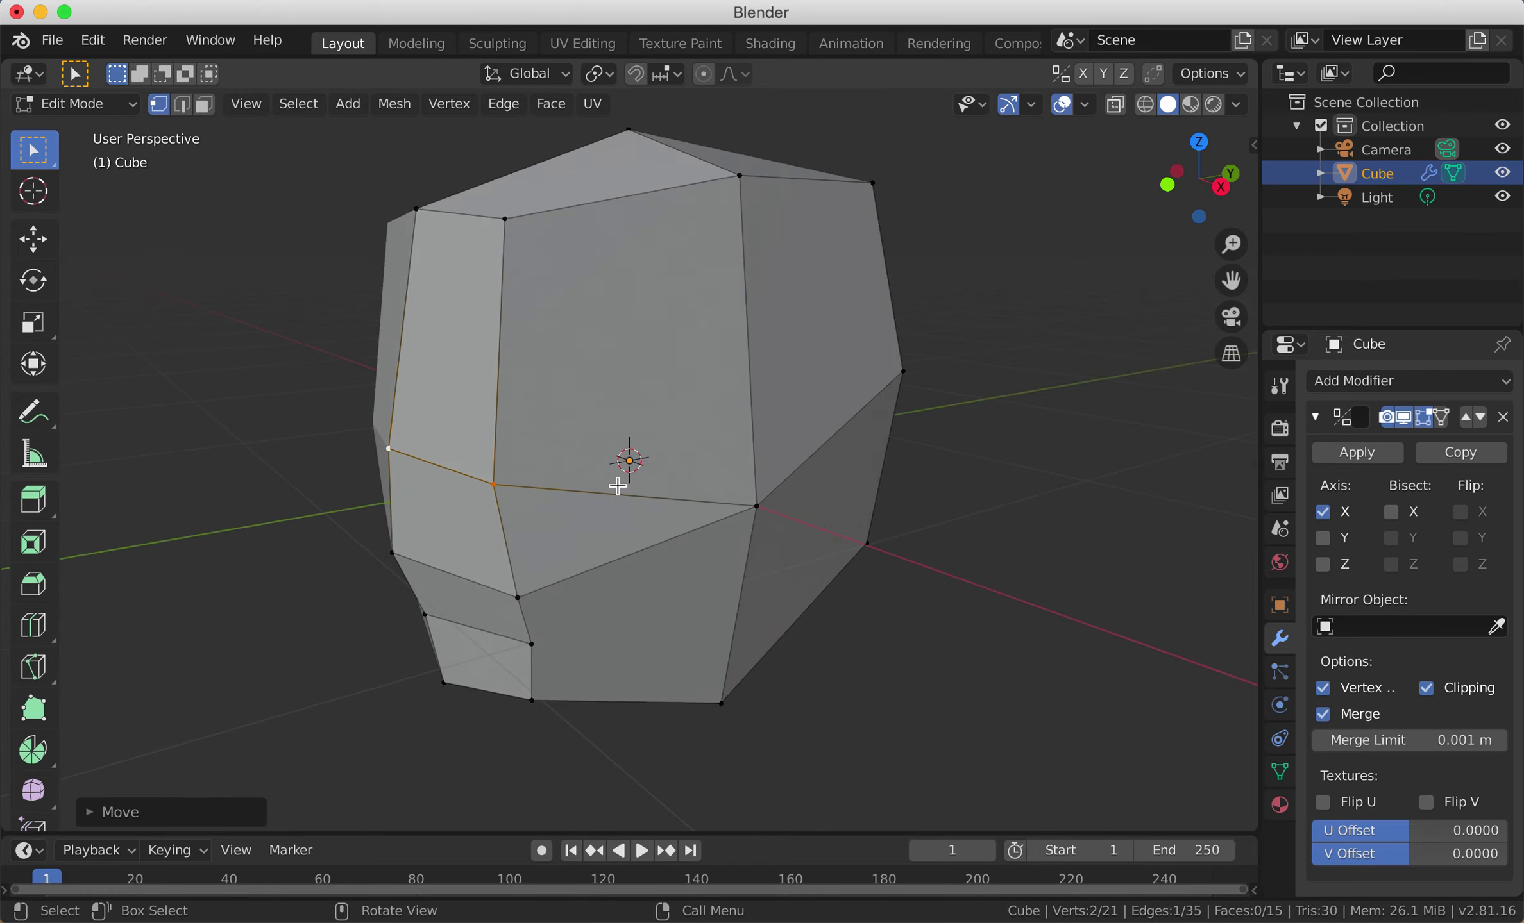
key("g")
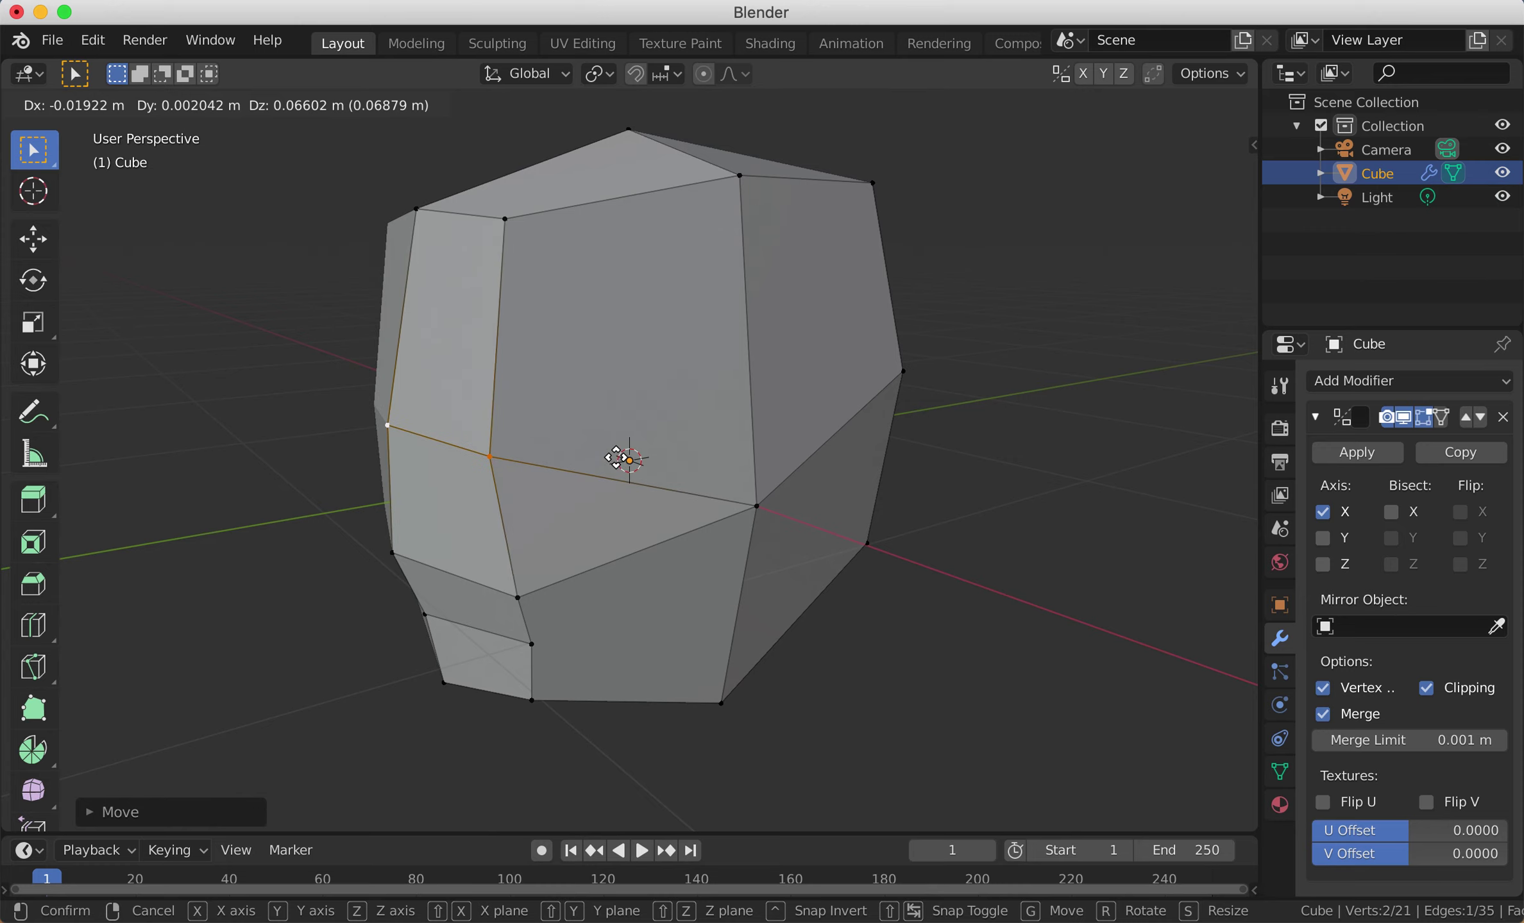
left_click(614, 457)
Step: Move the cheek-level front side vertex inward toward the face's centre line
middle_click_drag(561, 479, 786, 504)
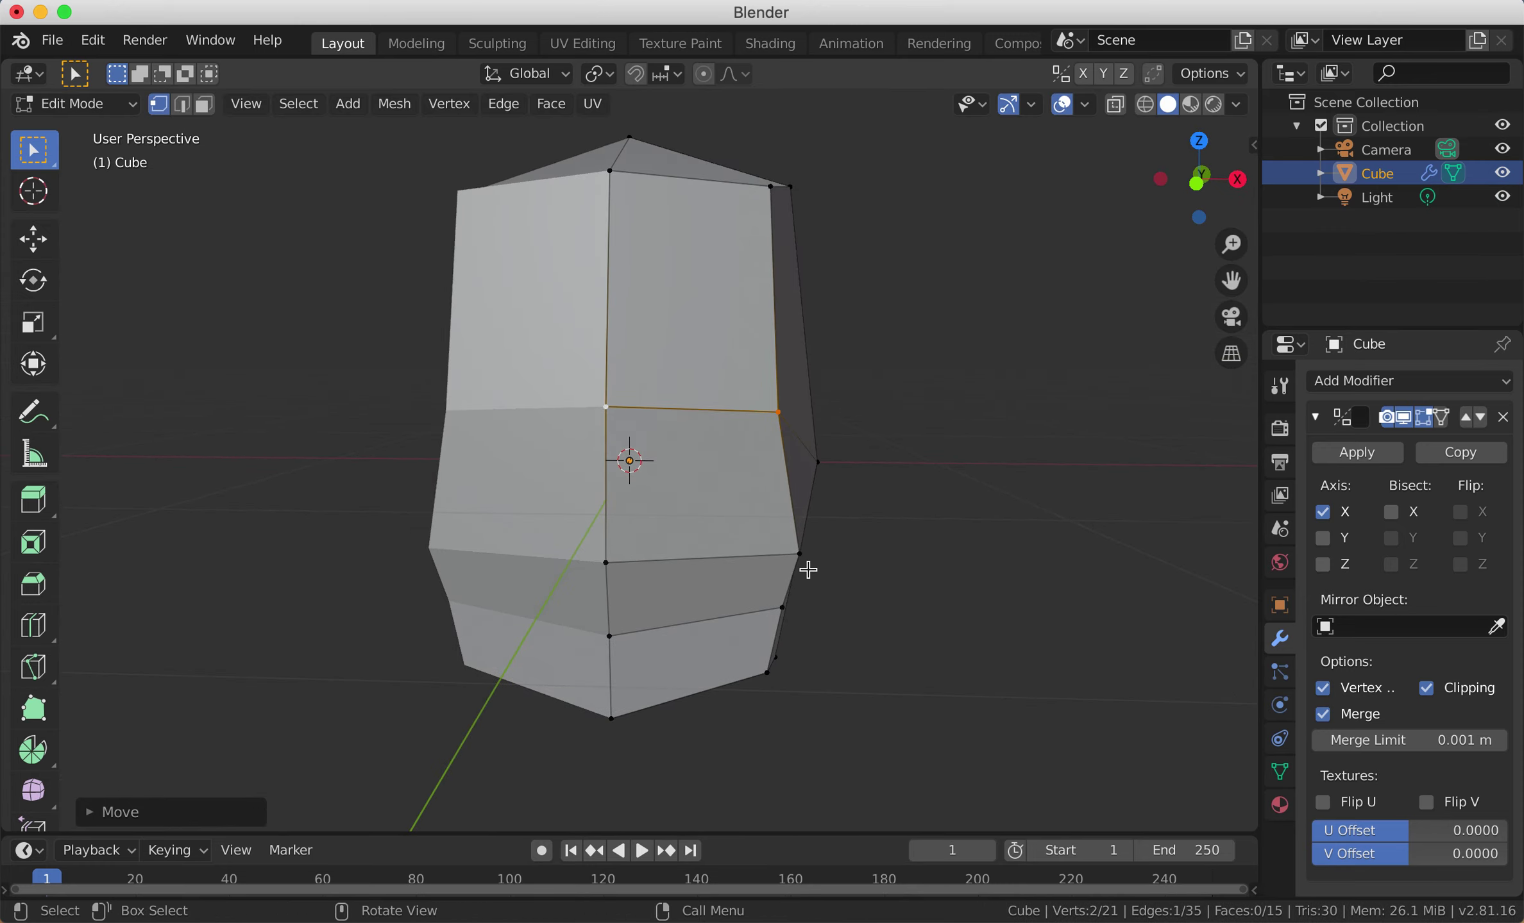
left_click(802, 556)
middle_click_drag(840, 552, 690, 419)
key("g")
left_click(841, 540)
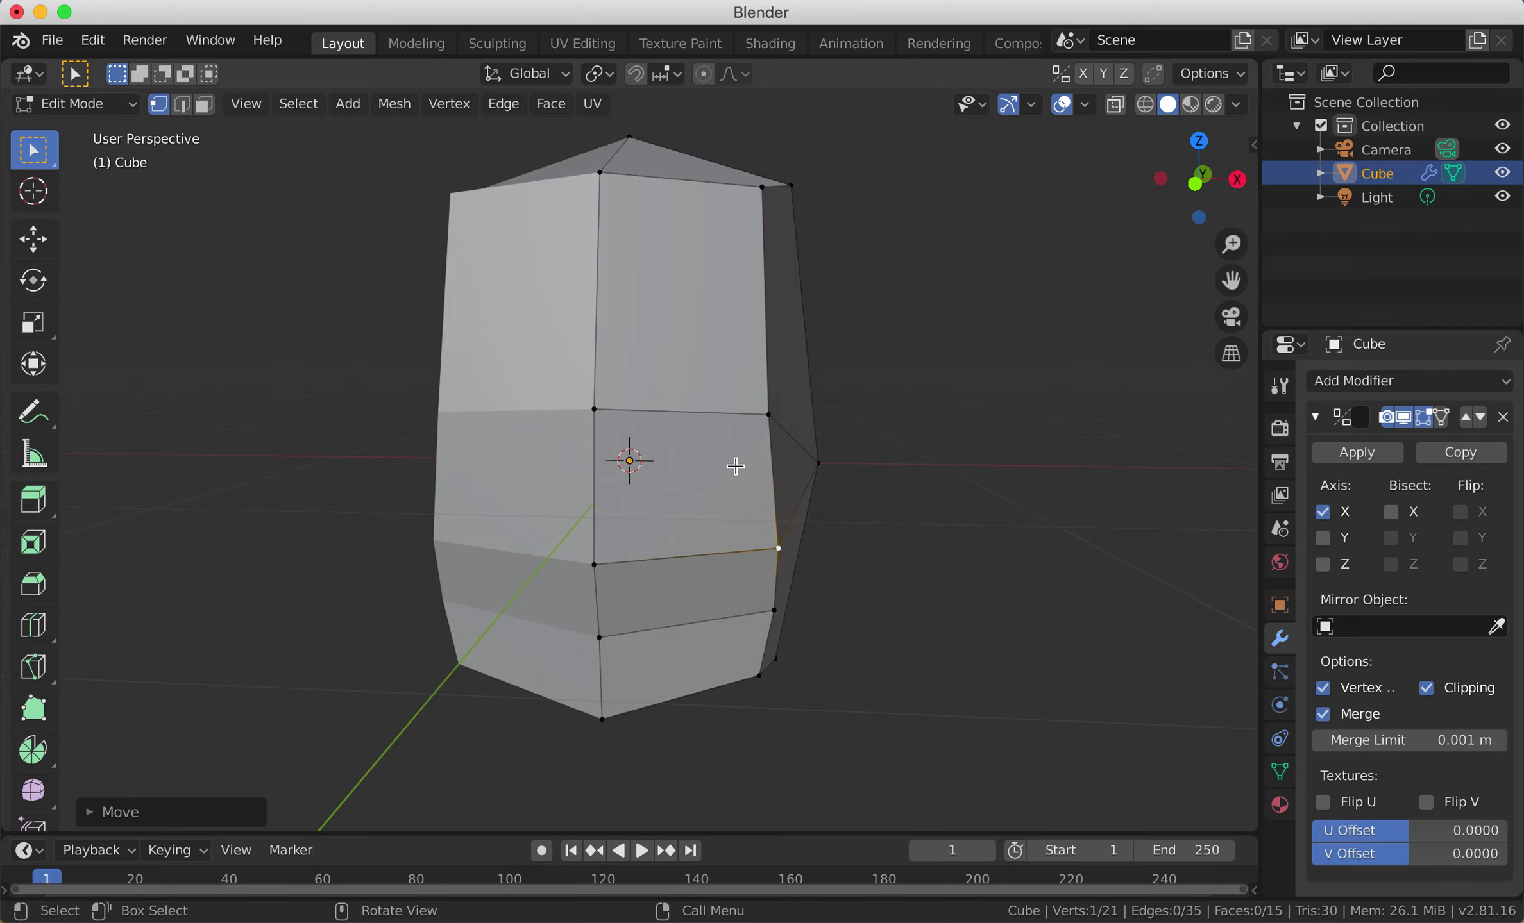
Step: Knife-cut a vertical edge through the mid-height front face, close to the head's centre line, to outline a narrow nose strip
key("alt+a")
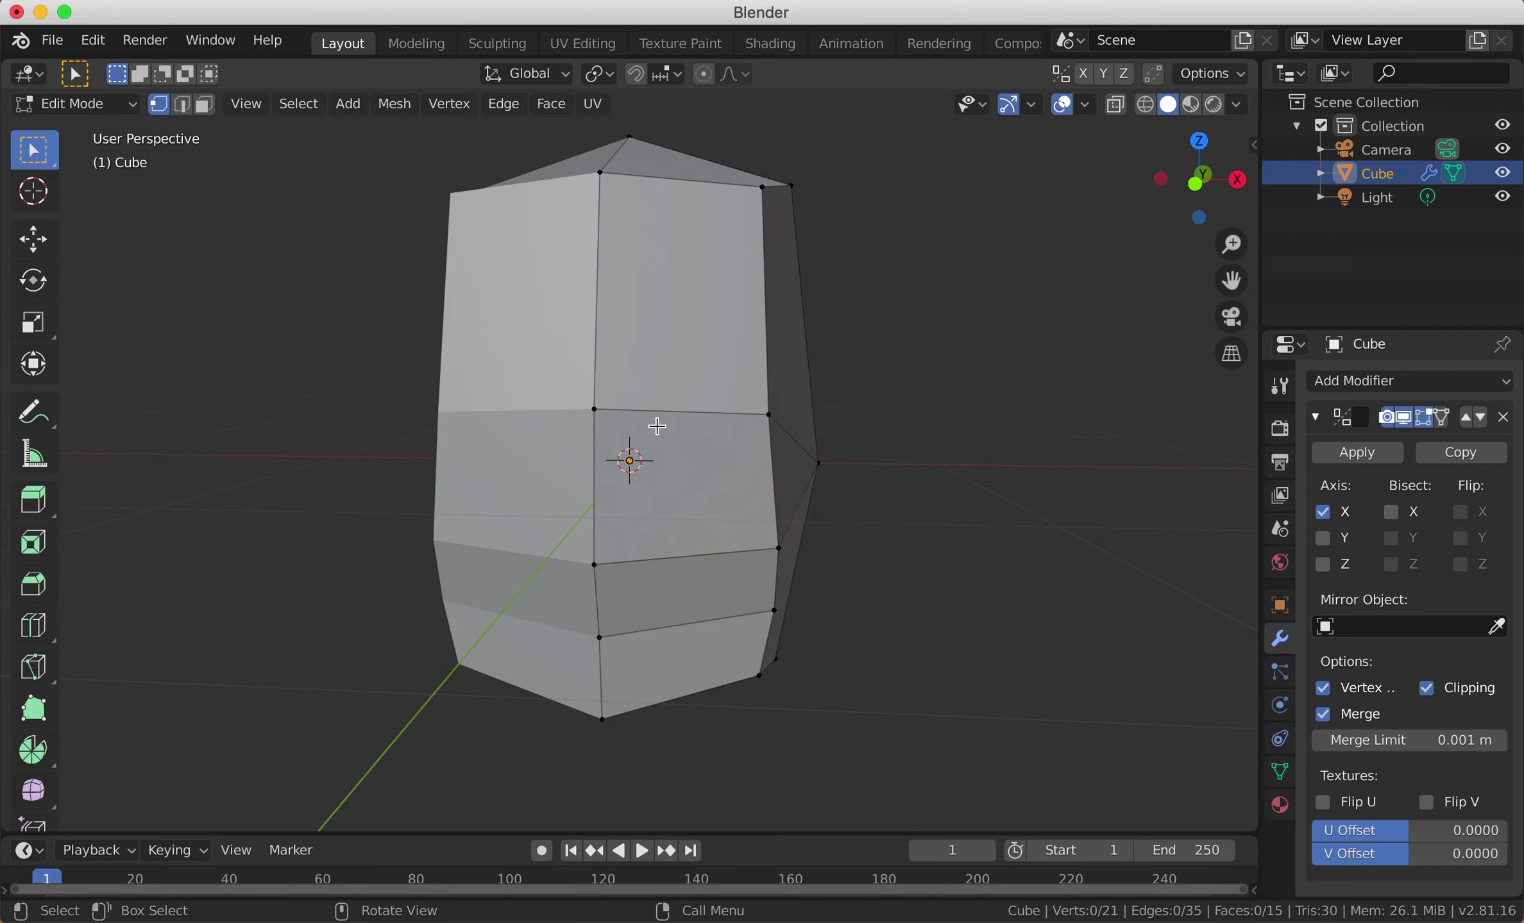
key("k")
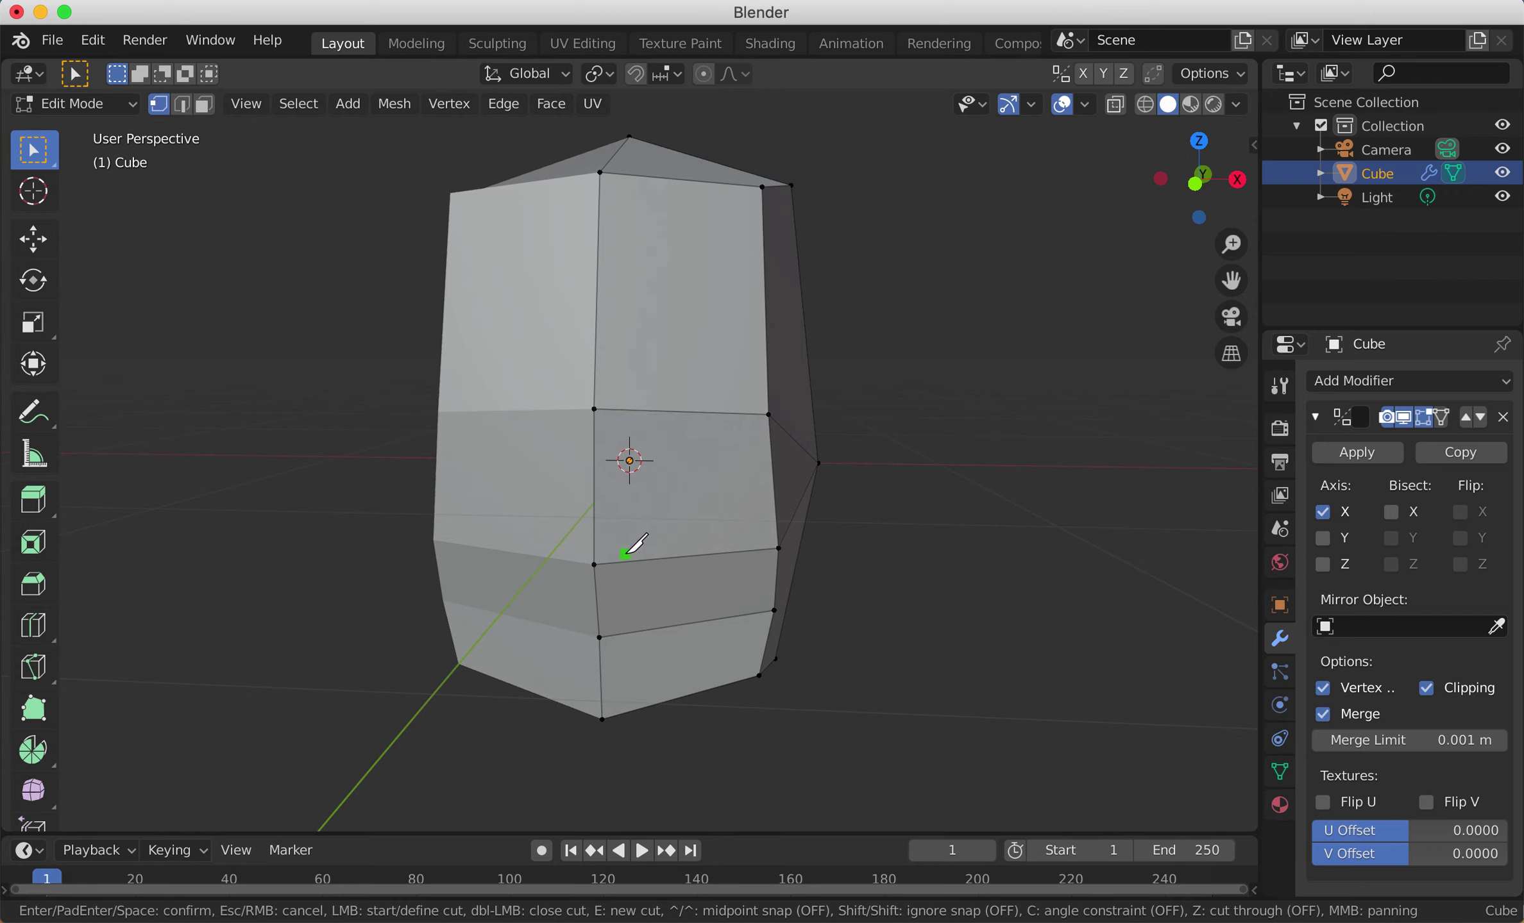
left_click(633, 410)
left_click(635, 561)
key("Return")
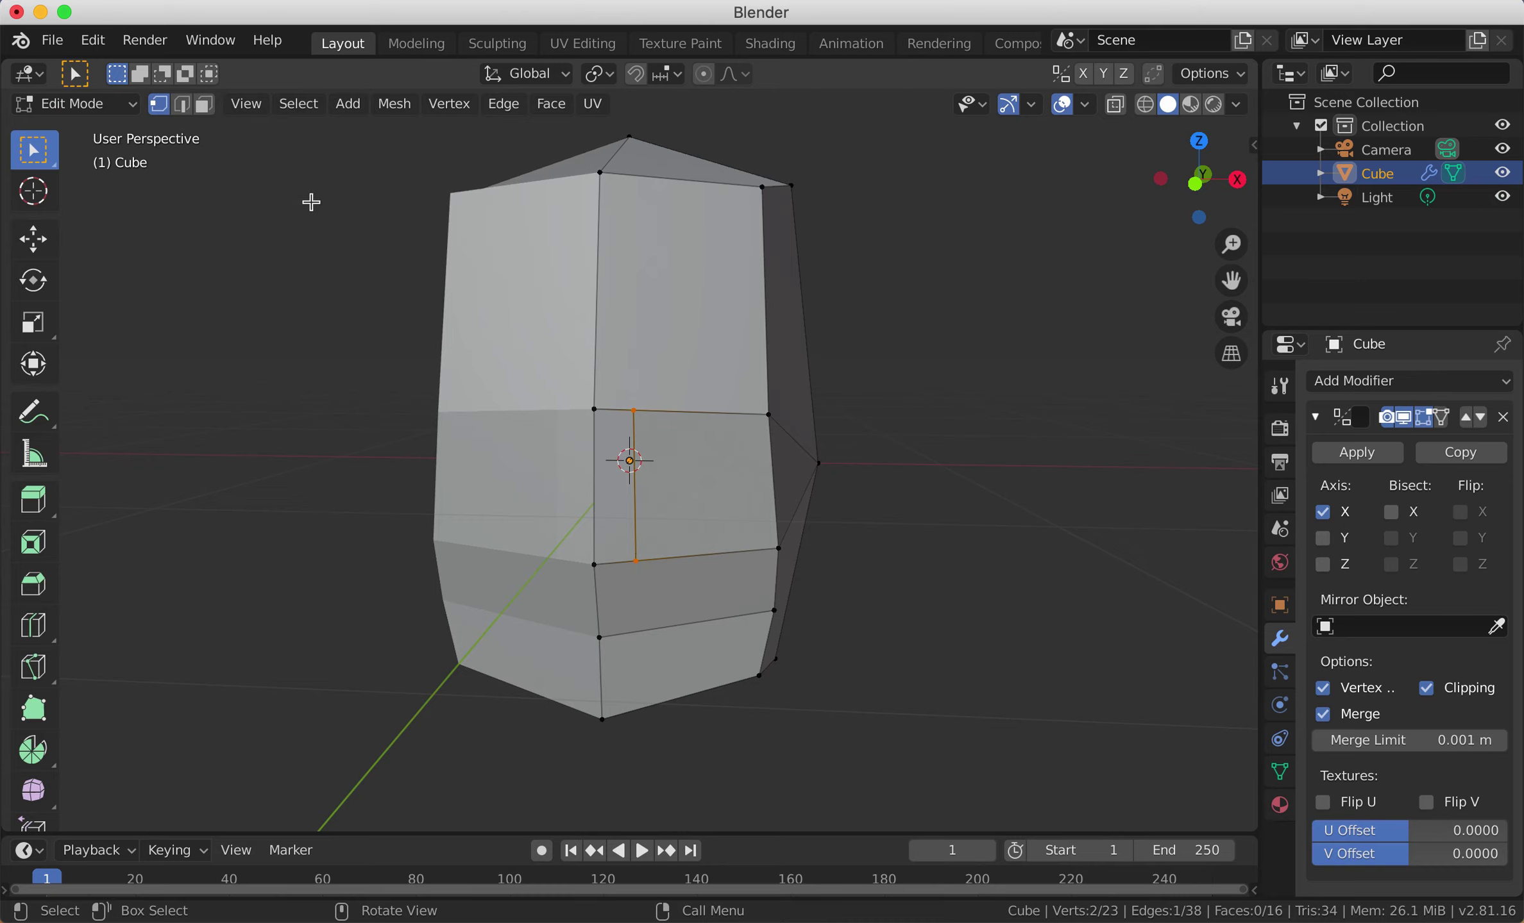
Step: Extrude the front forehead face together with the narrow nose face forward along the global Y axis
left_click(205, 106)
left_click(715, 328)
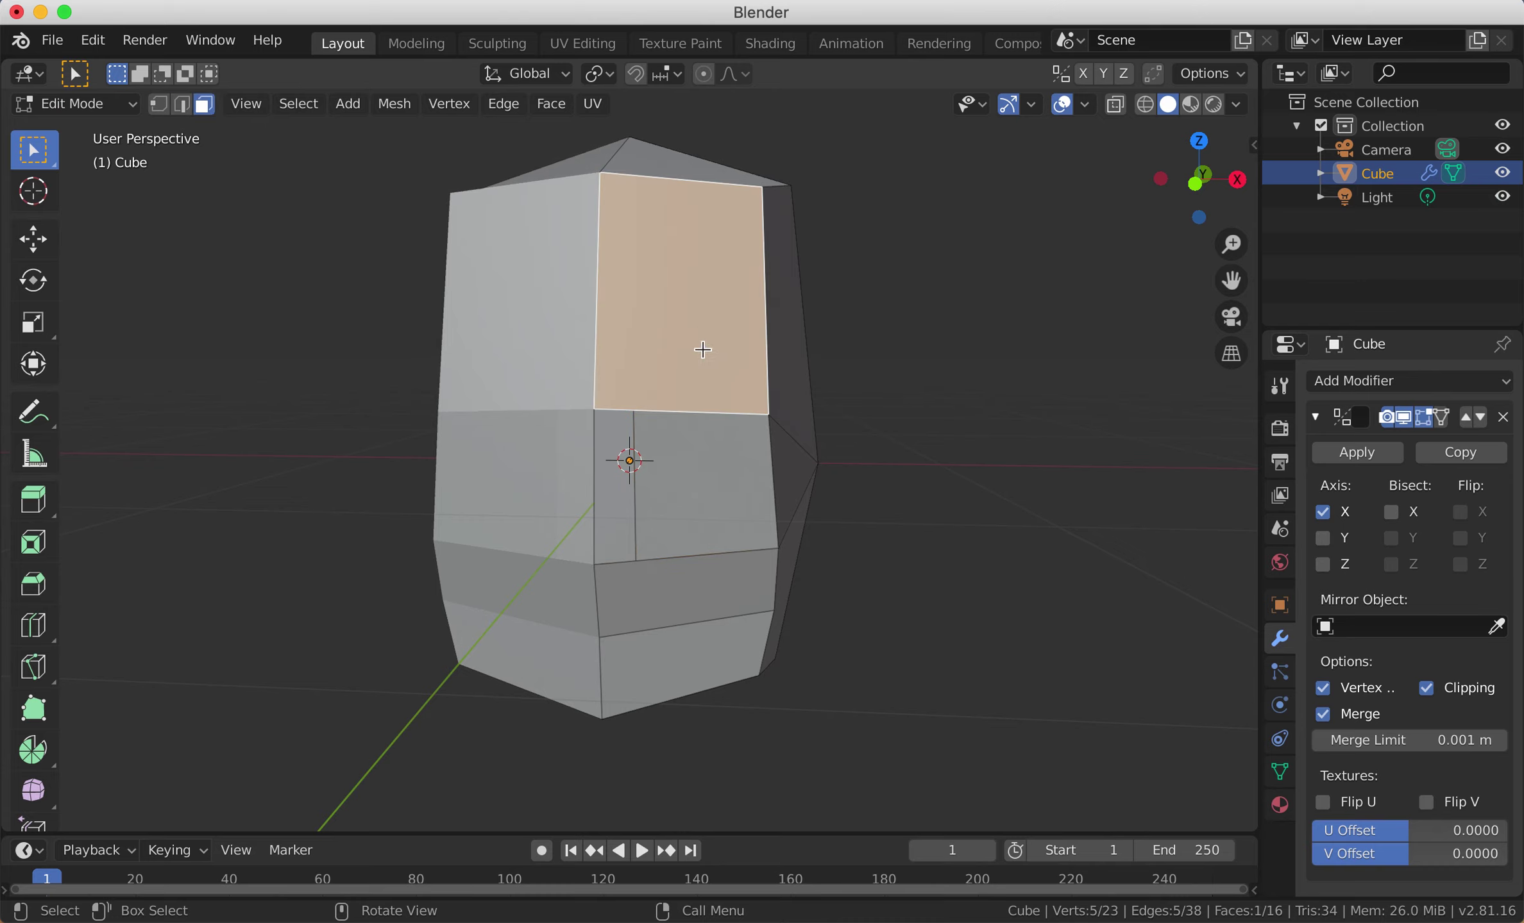
left_click(614, 469, "shift")
middle_click_drag(774, 458, 610, 467)
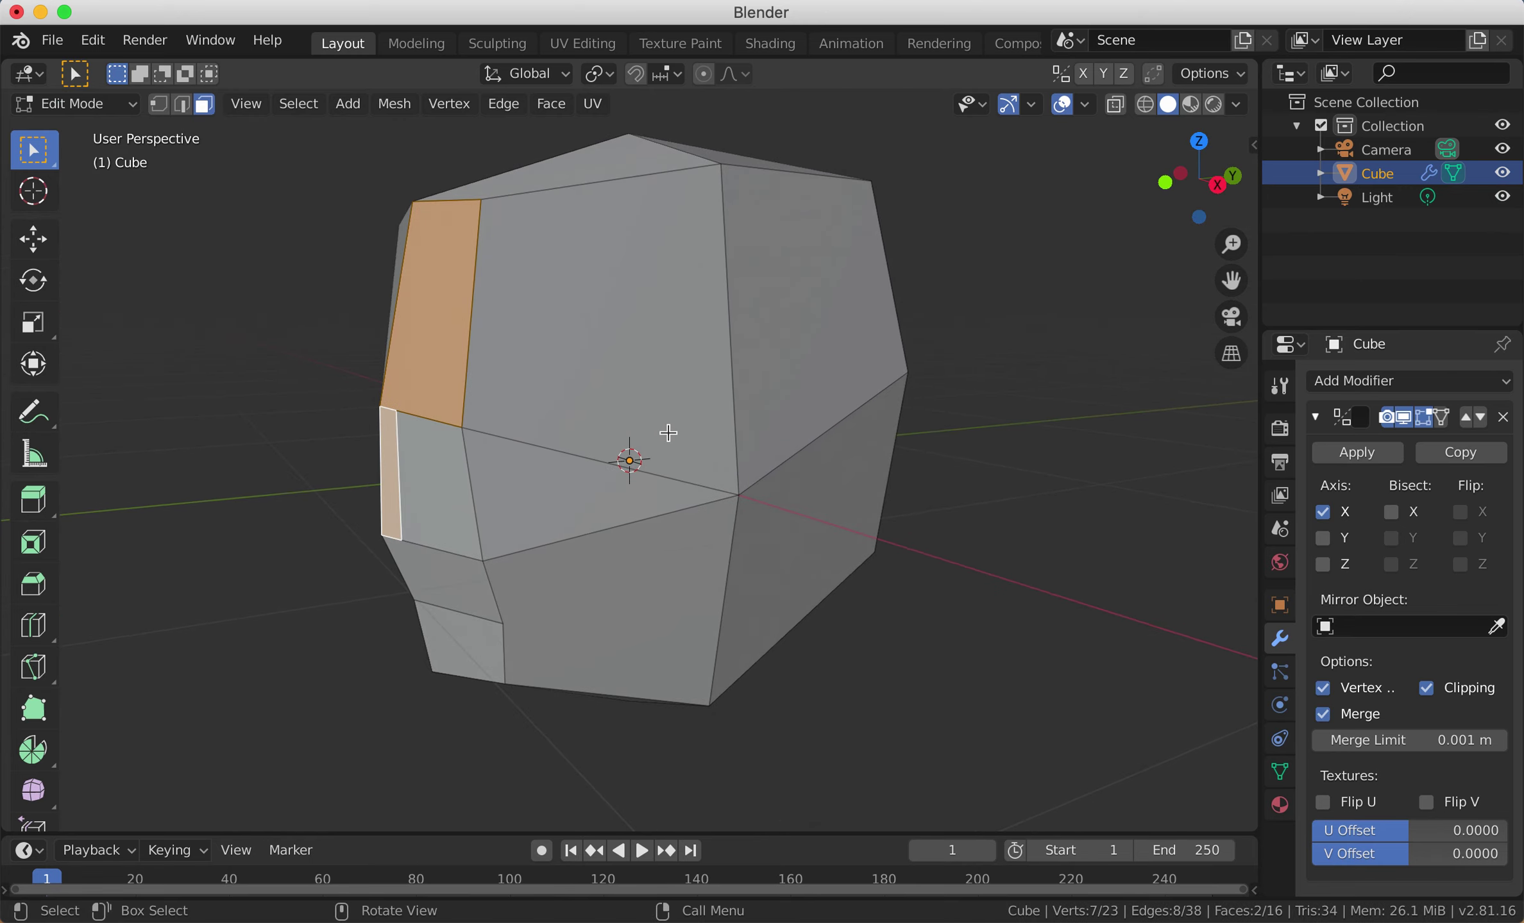
key("e")
key("y")
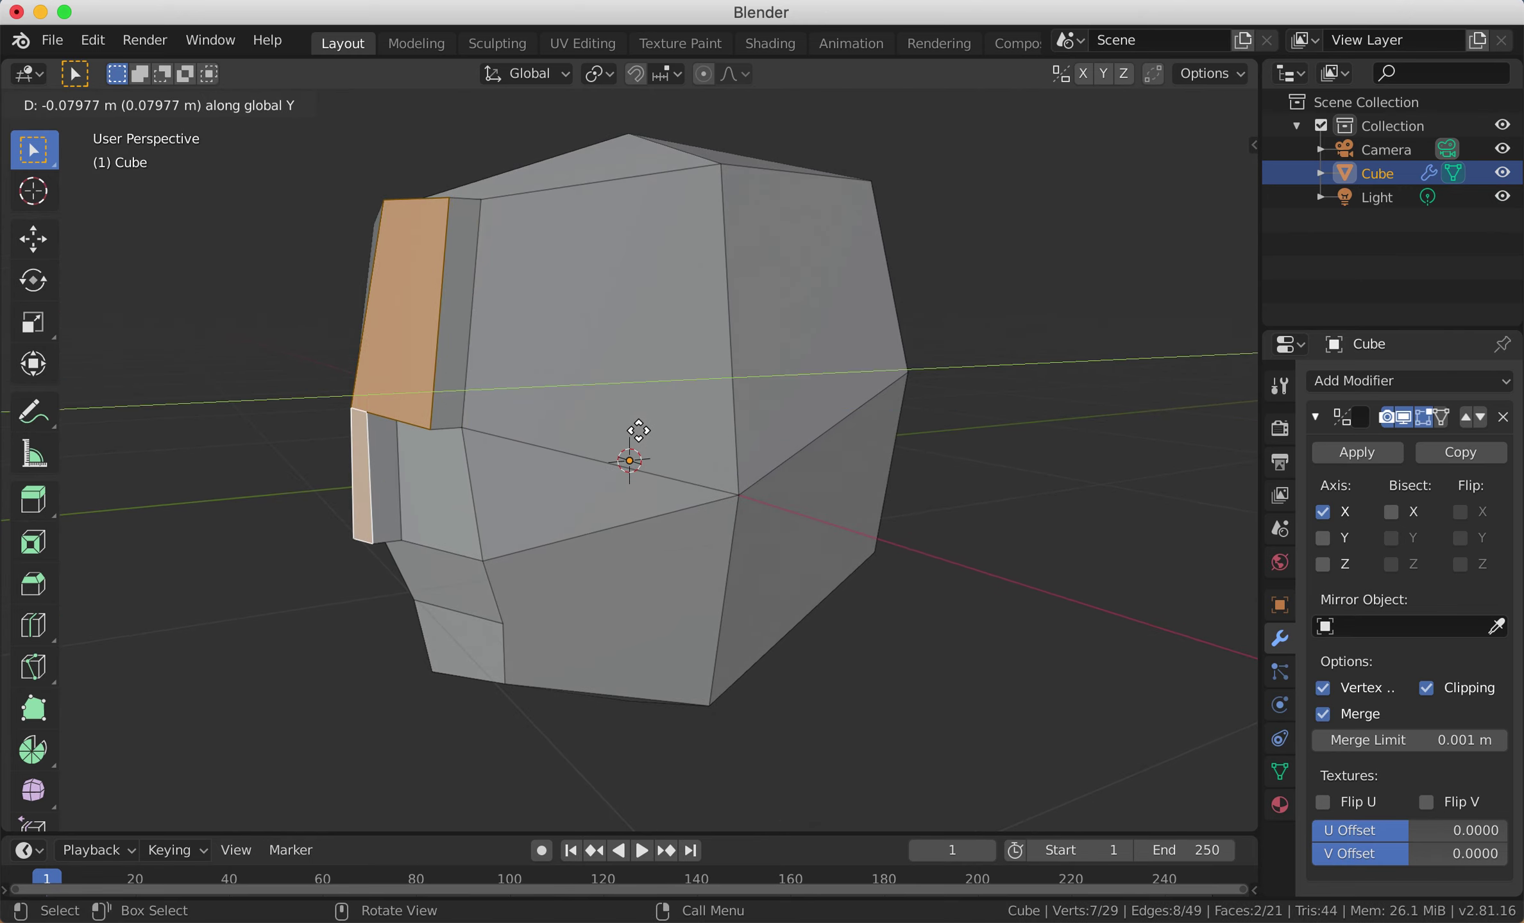
left_click(599, 465)
mouse_move(599, 465)
middle_mouse_down()
mouse_move(718, 421)
mouse_move(702, 444)
mouse_move(710, 503)
mouse_move(673, 533)
mouse_move(569, 523)
mouse_move(544, 485)
mouse_move(596, 472)
middle_mouse_up()
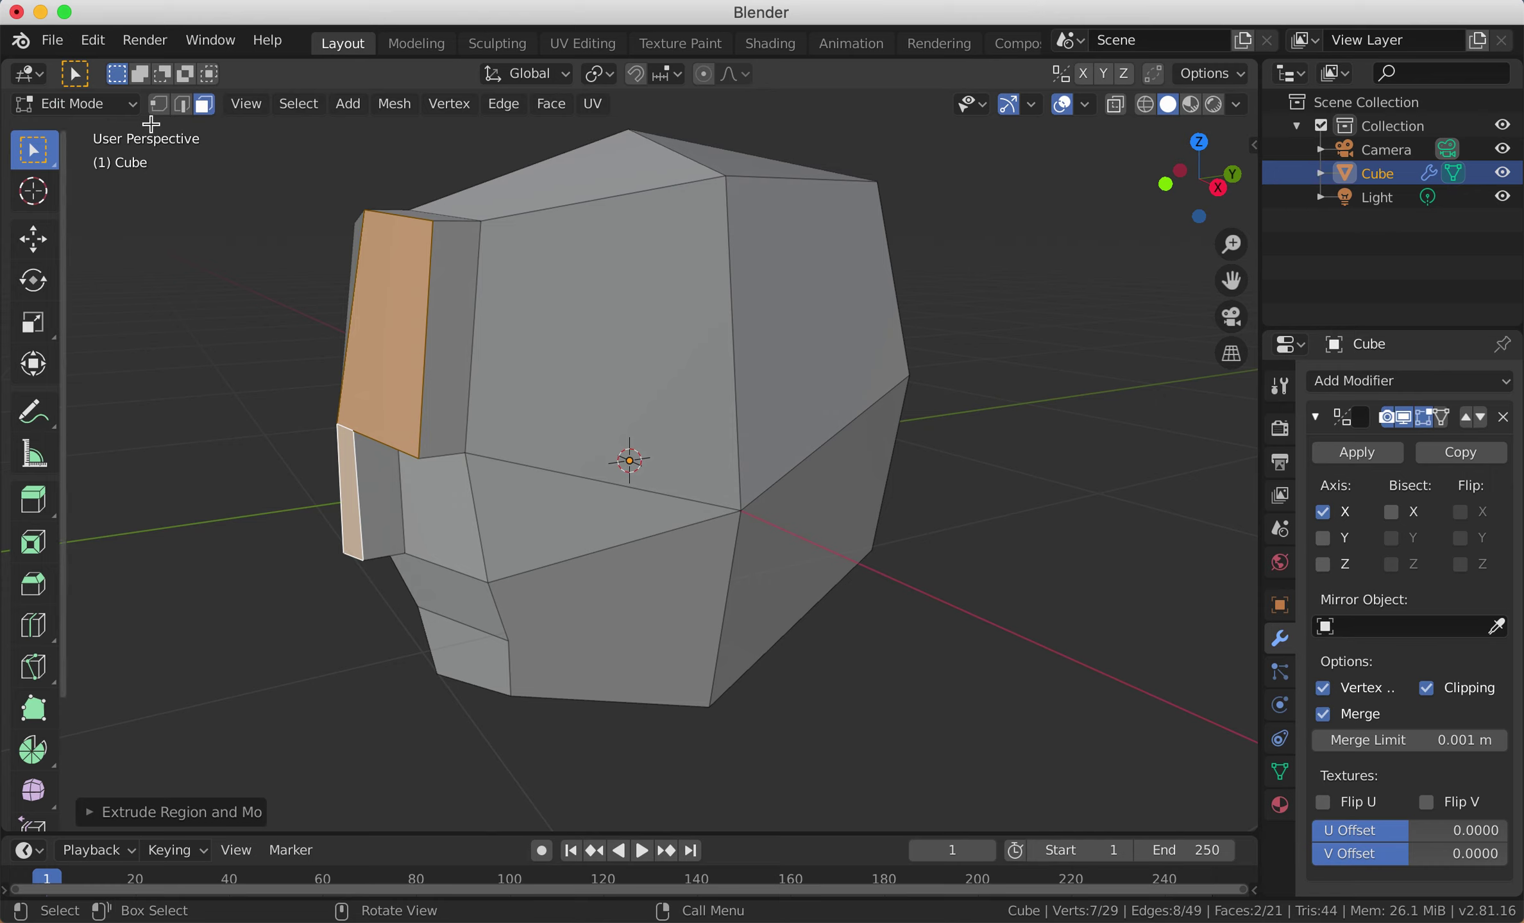
Step: Switch to vertex selection and enable Auto Merge for mesh editing
left_click(158, 104)
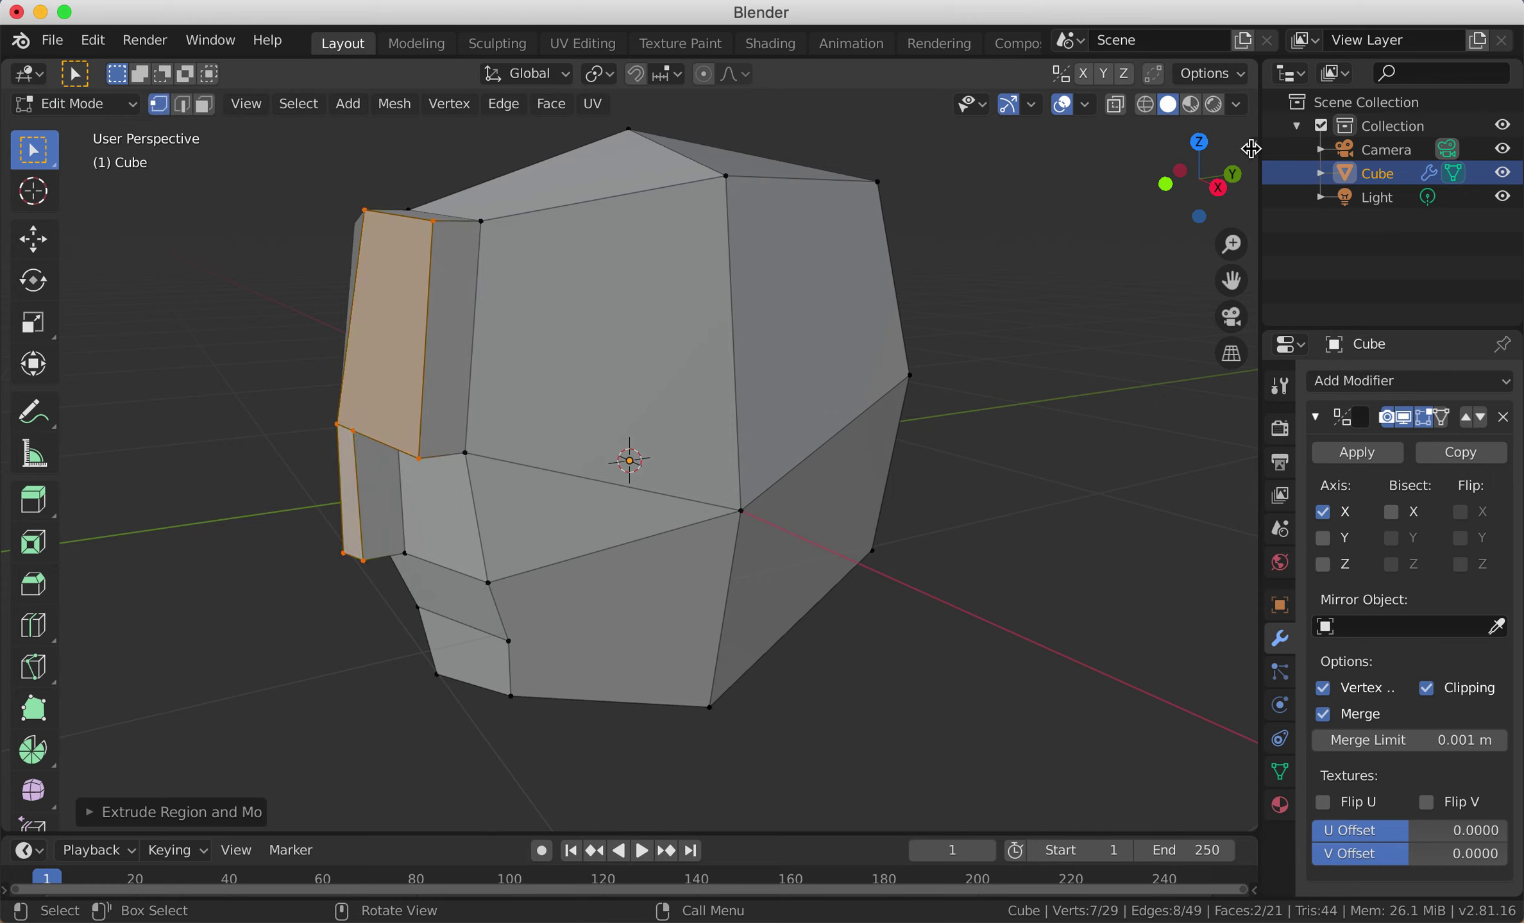
left_click(1253, 145)
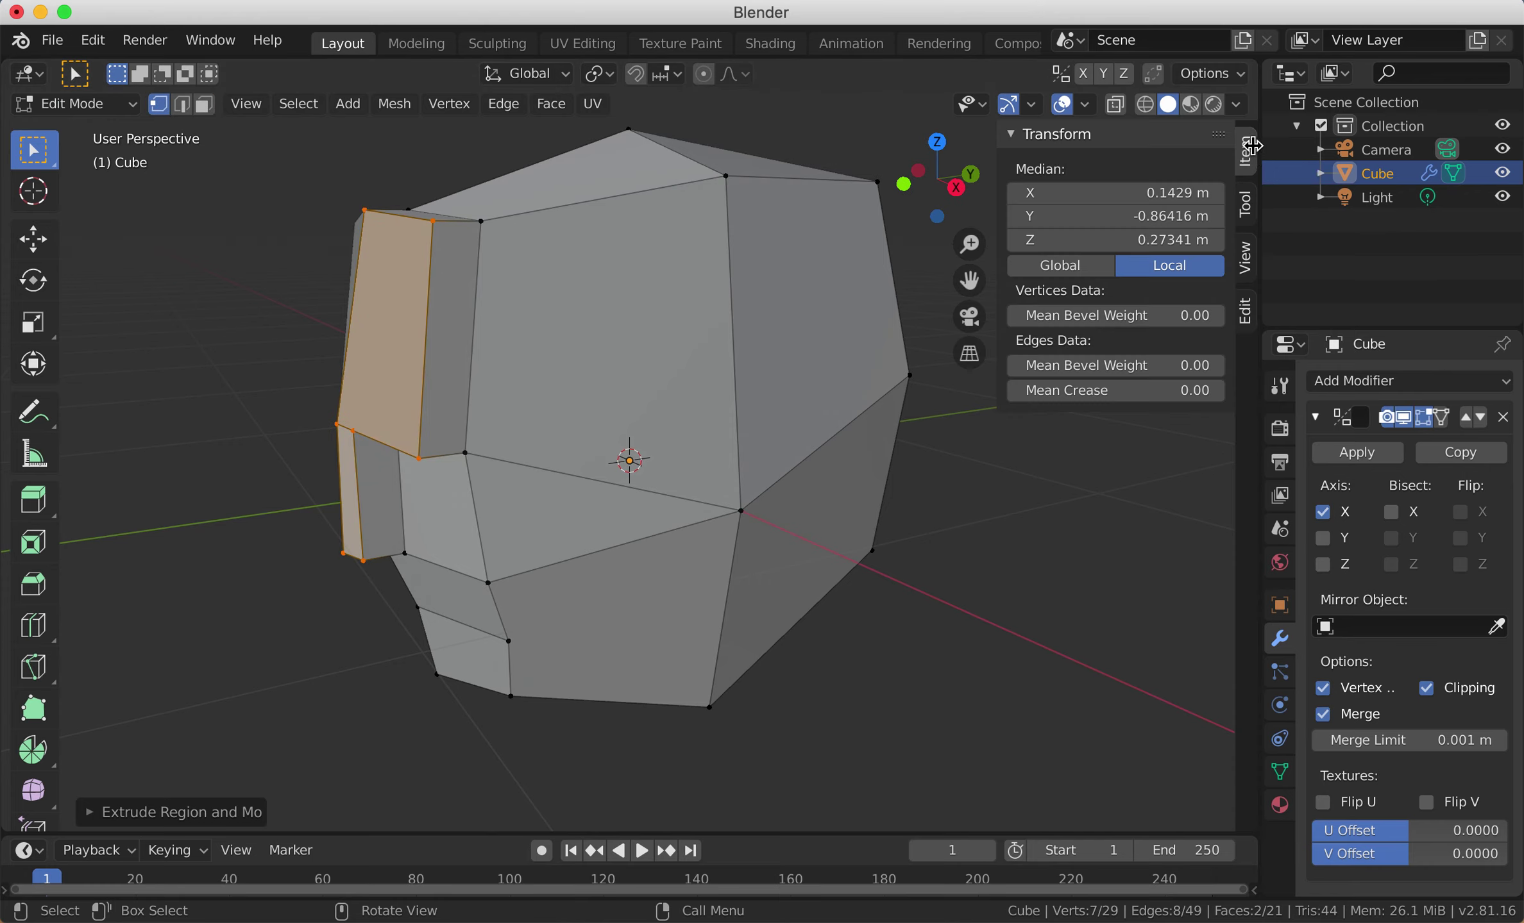
left_click(1247, 205)
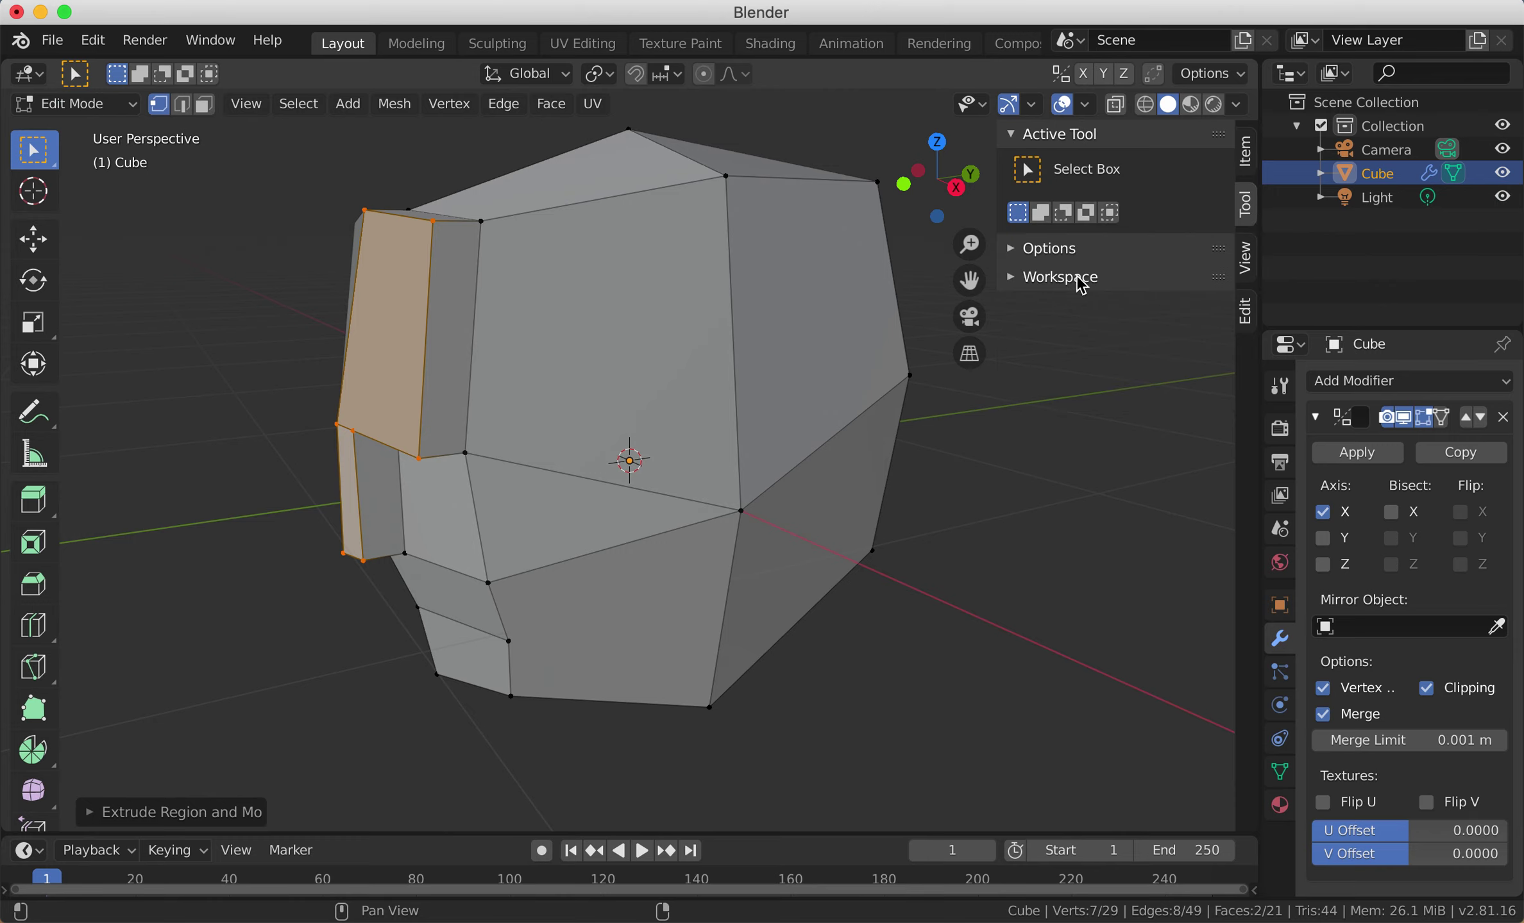
left_click(1024, 250)
left_click(1050, 350)
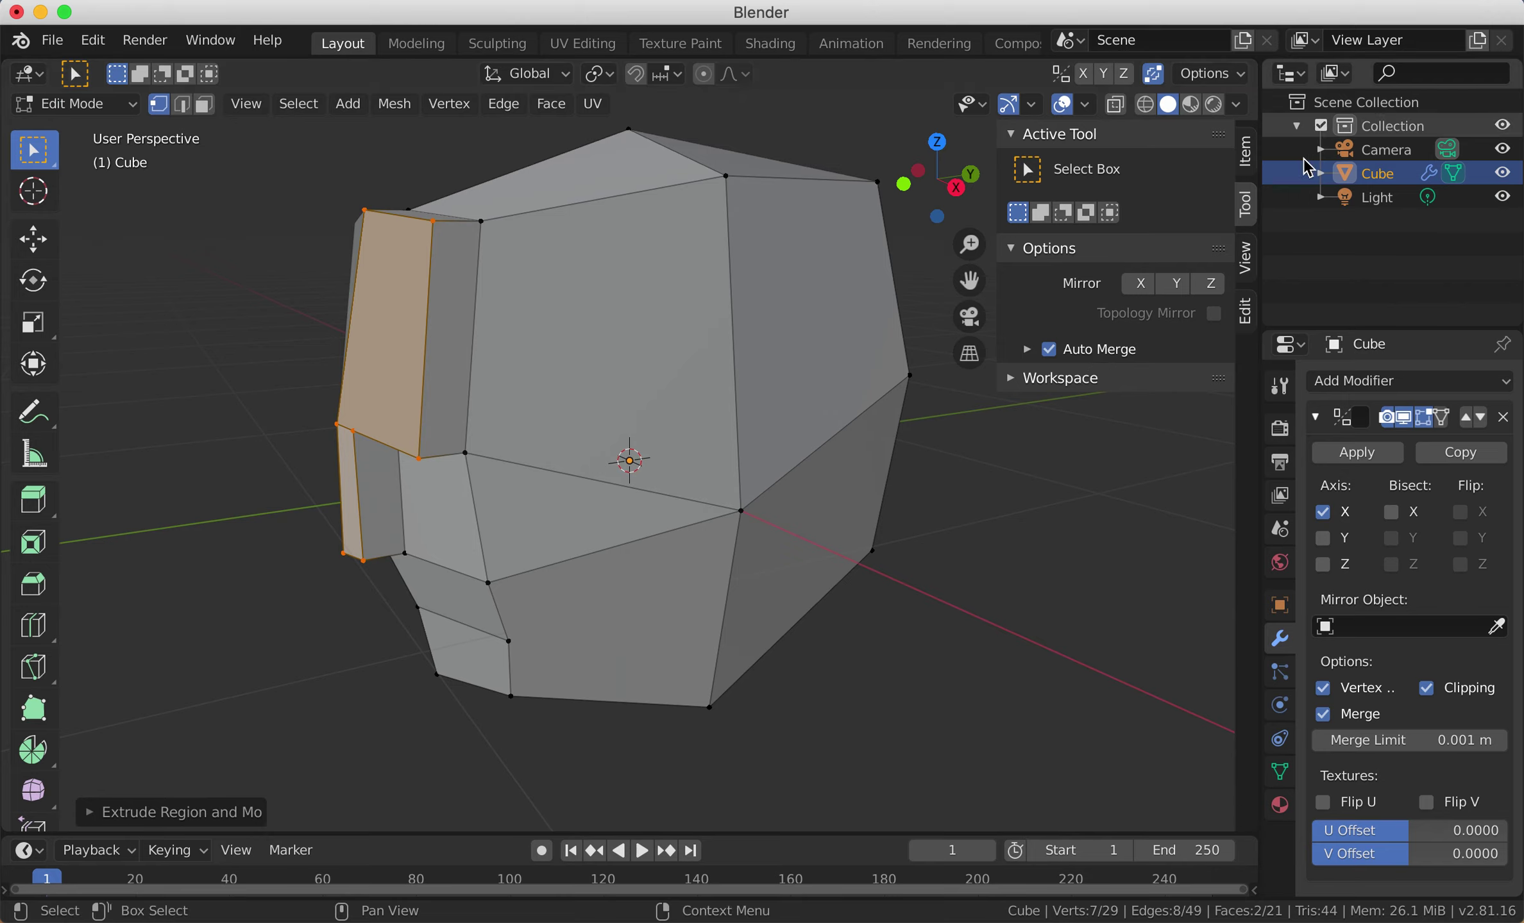
key("n")
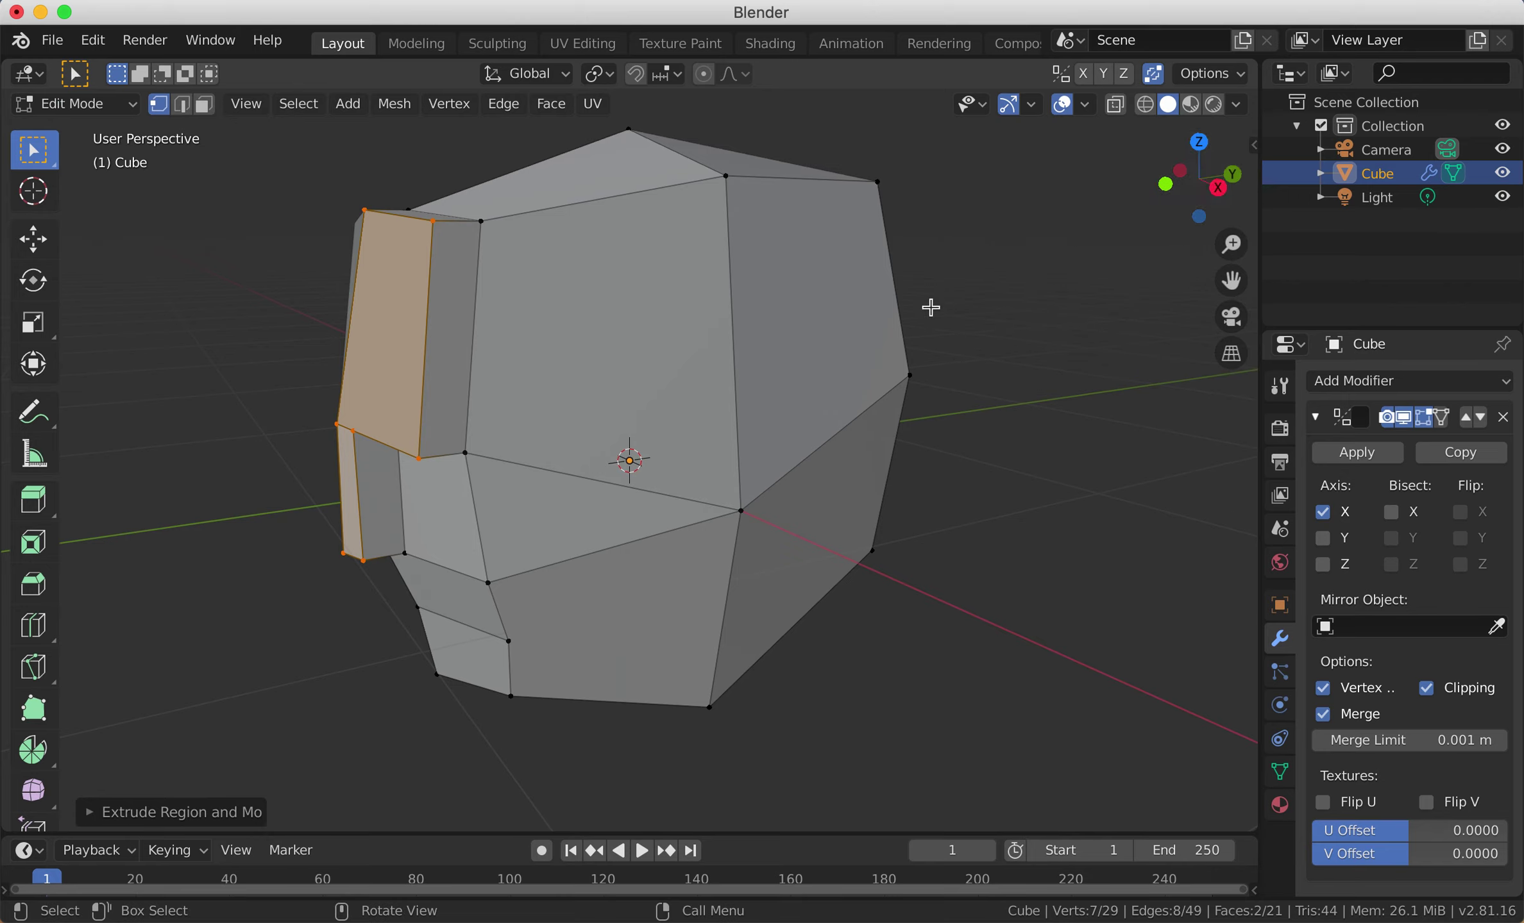
Step: Enable snapping to Vertex and switch the selection tool to Tweak
scroll(789, 337, "up", 2)
middle_click_drag(741, 308, 824, 458, "shift")
left_click(633, 76)
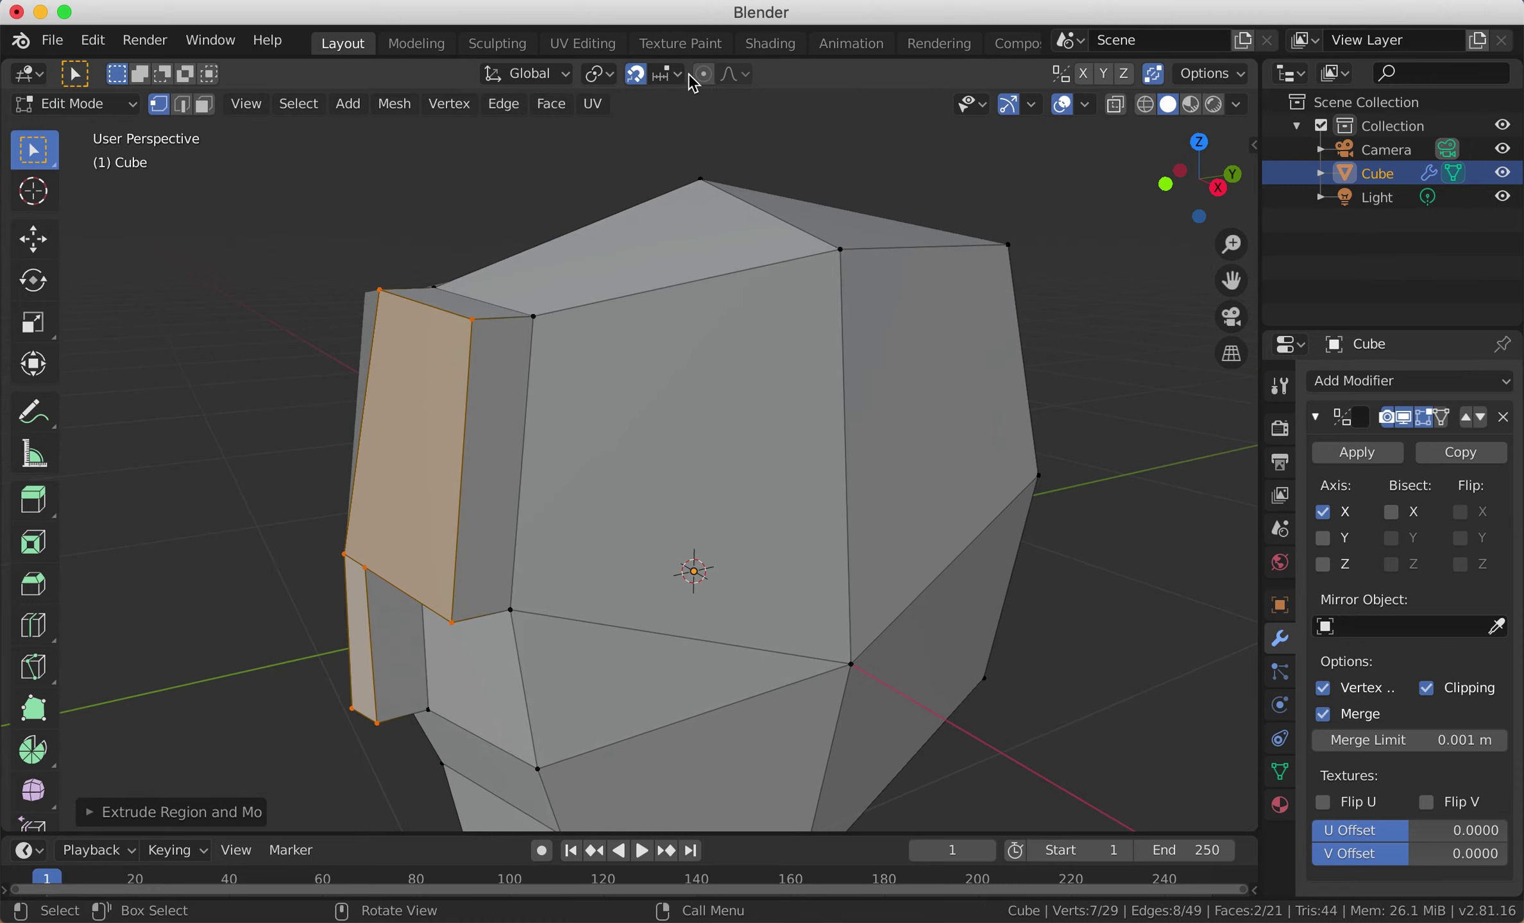
left_click(669, 74)
left_click(628, 170)
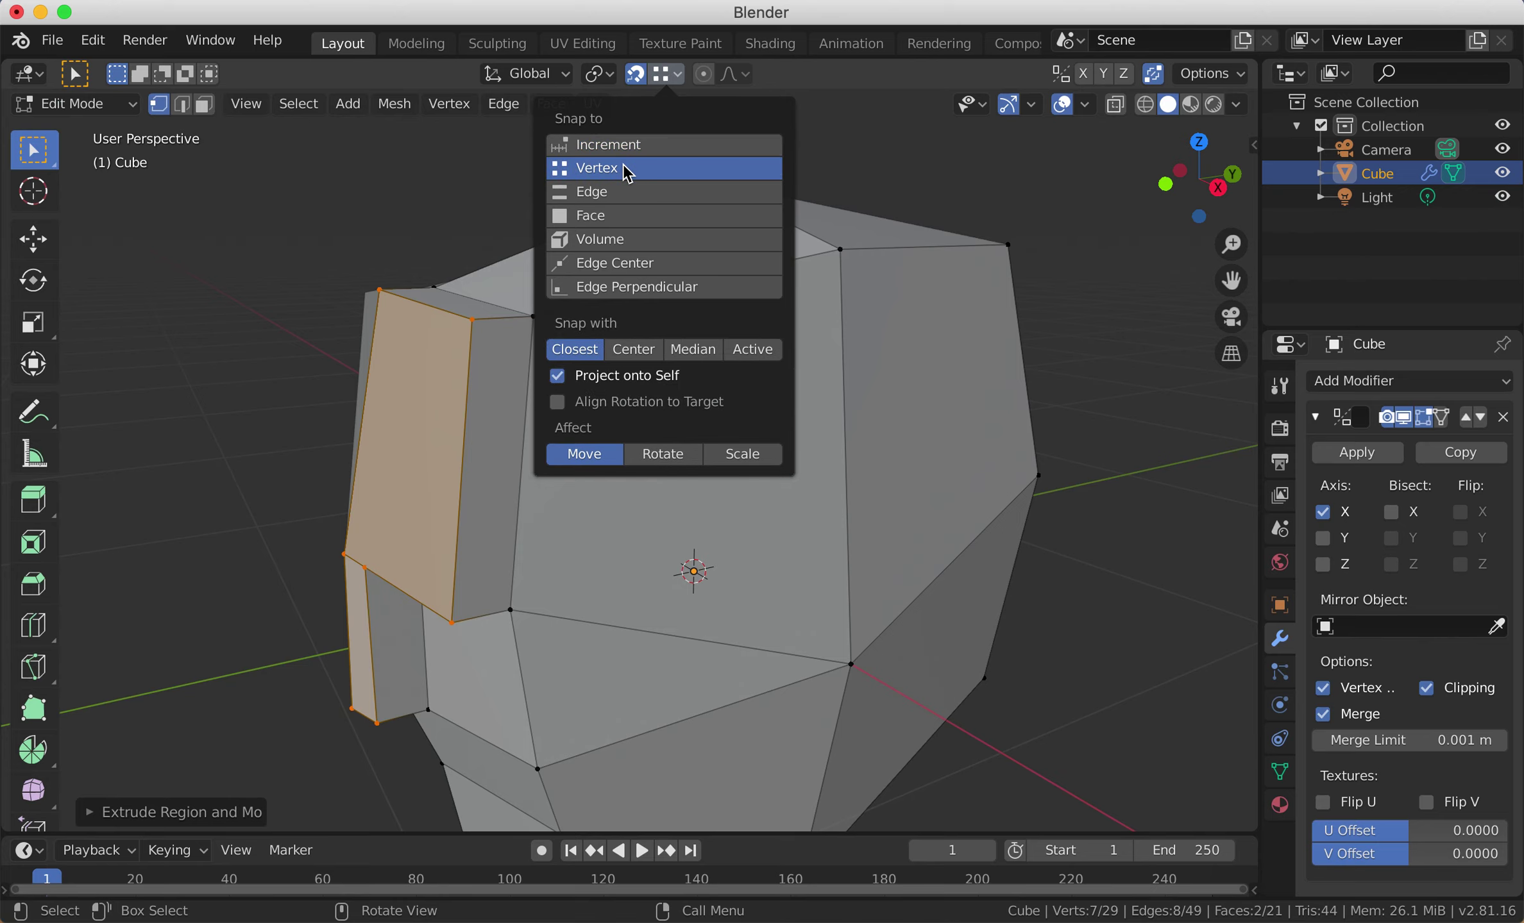
left_click(473, 320)
scroll(632, 398, "up", 4)
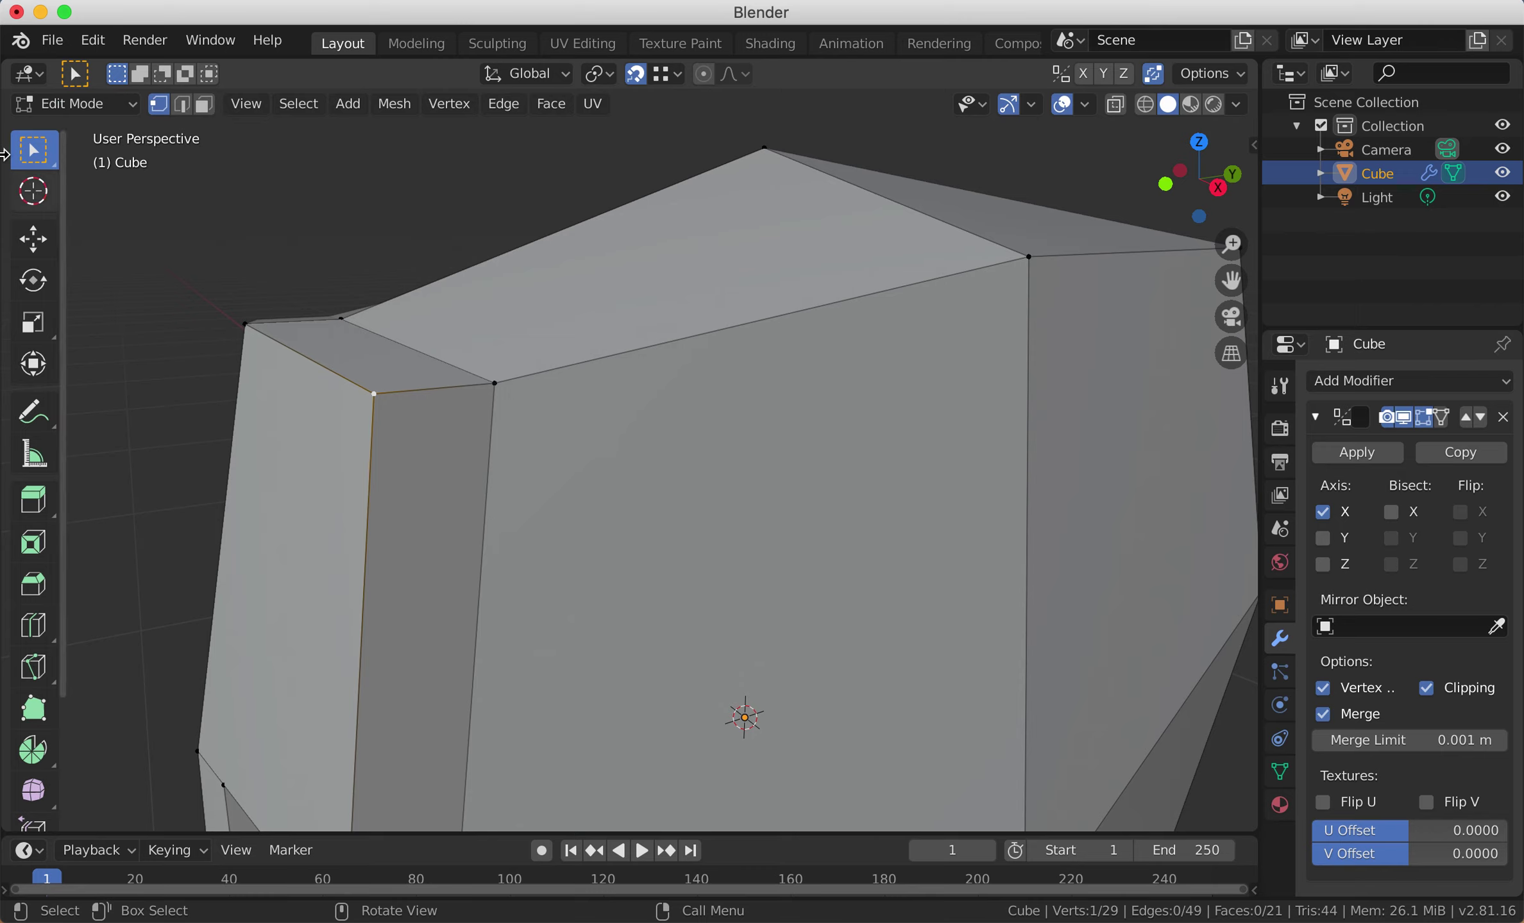
left_click_drag(25, 164, 130, 178)
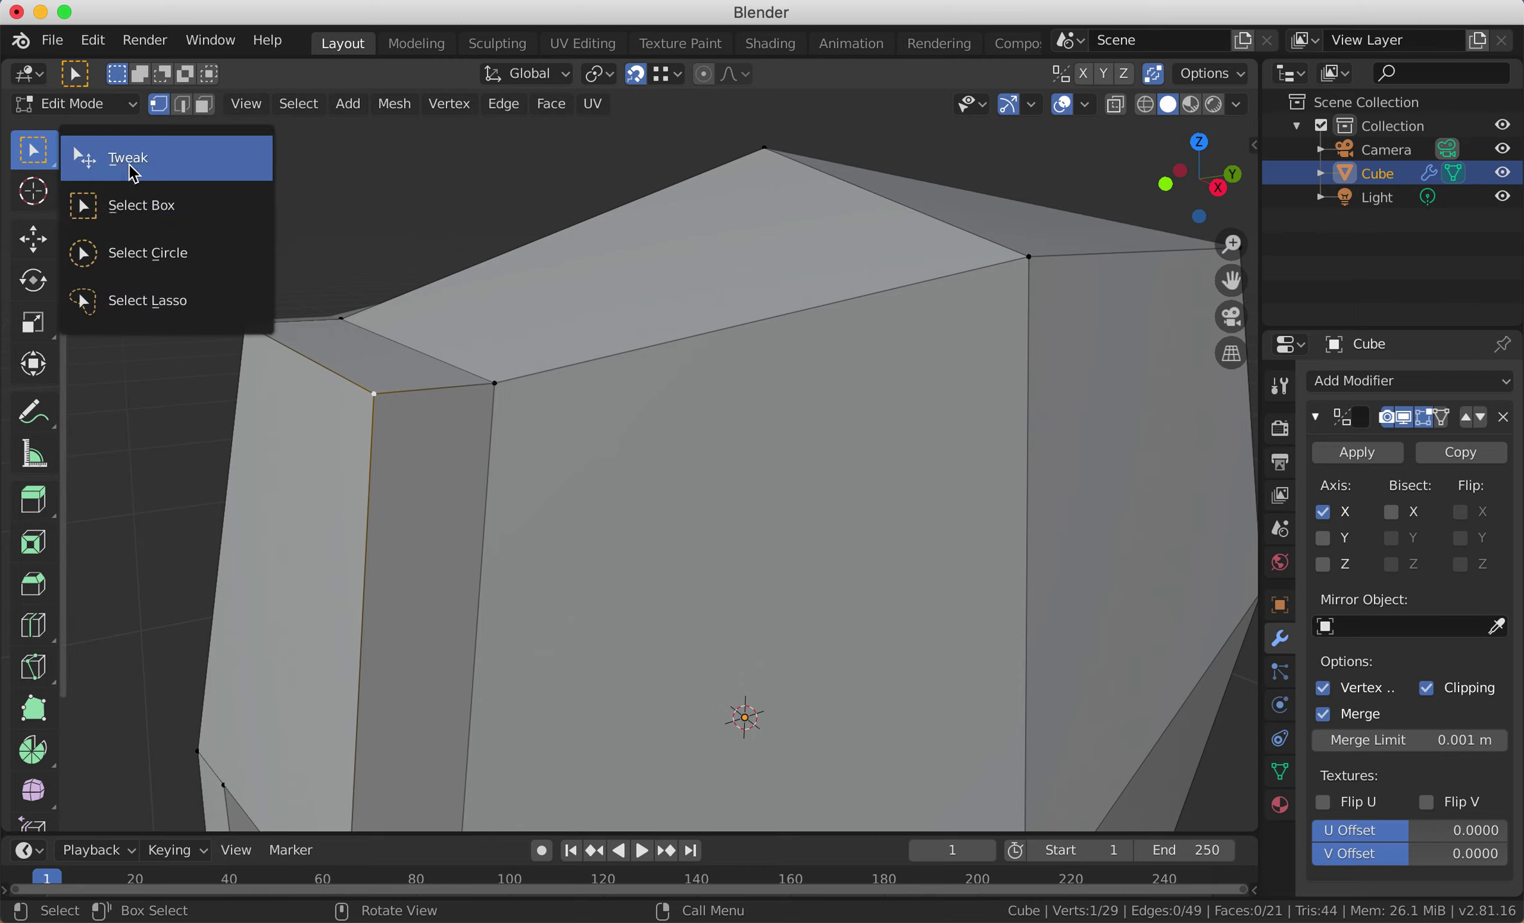
left_click(136, 172)
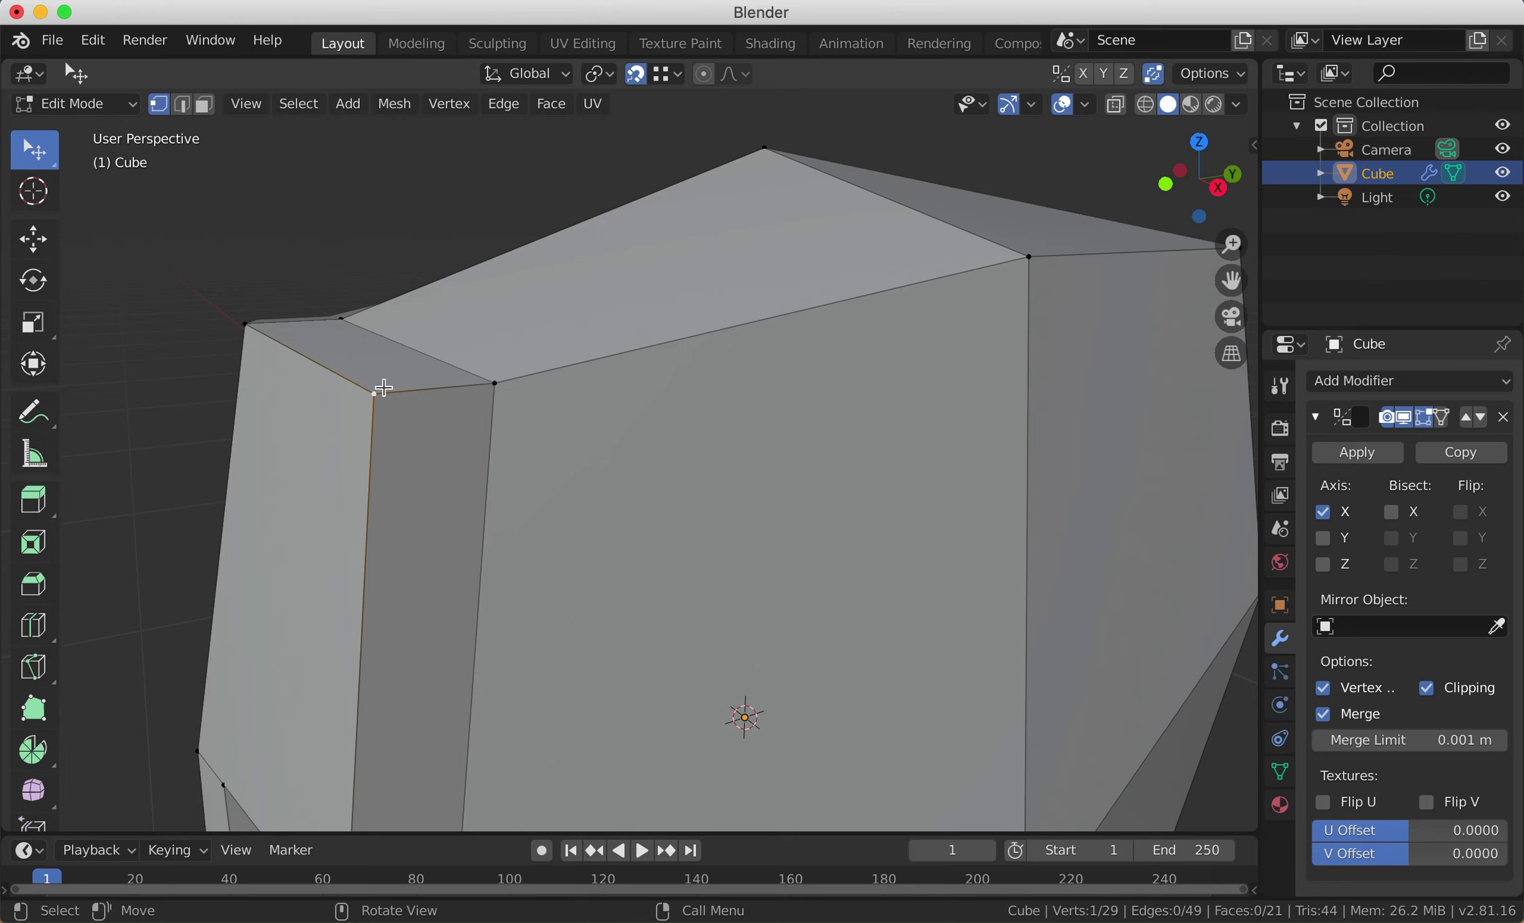
Step: Snap the extruded forehead's two upper vertices back onto the original vertices behind them so each pair merges
left_click_drag(401, 396, 502, 383)
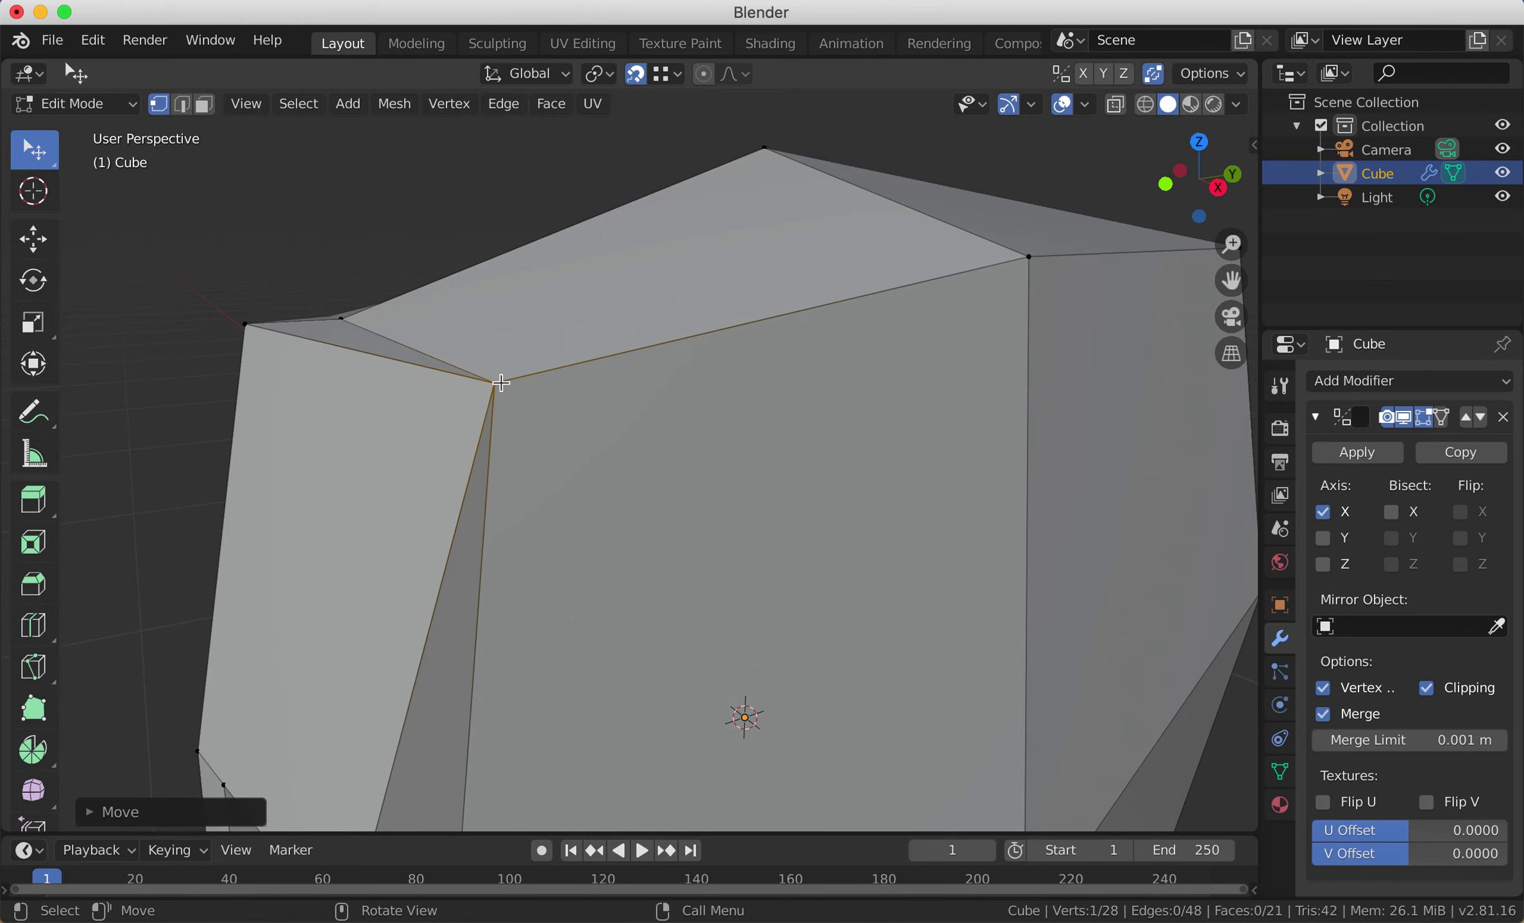
middle_click_drag(517, 389, 534, 395)
left_click(307, 368)
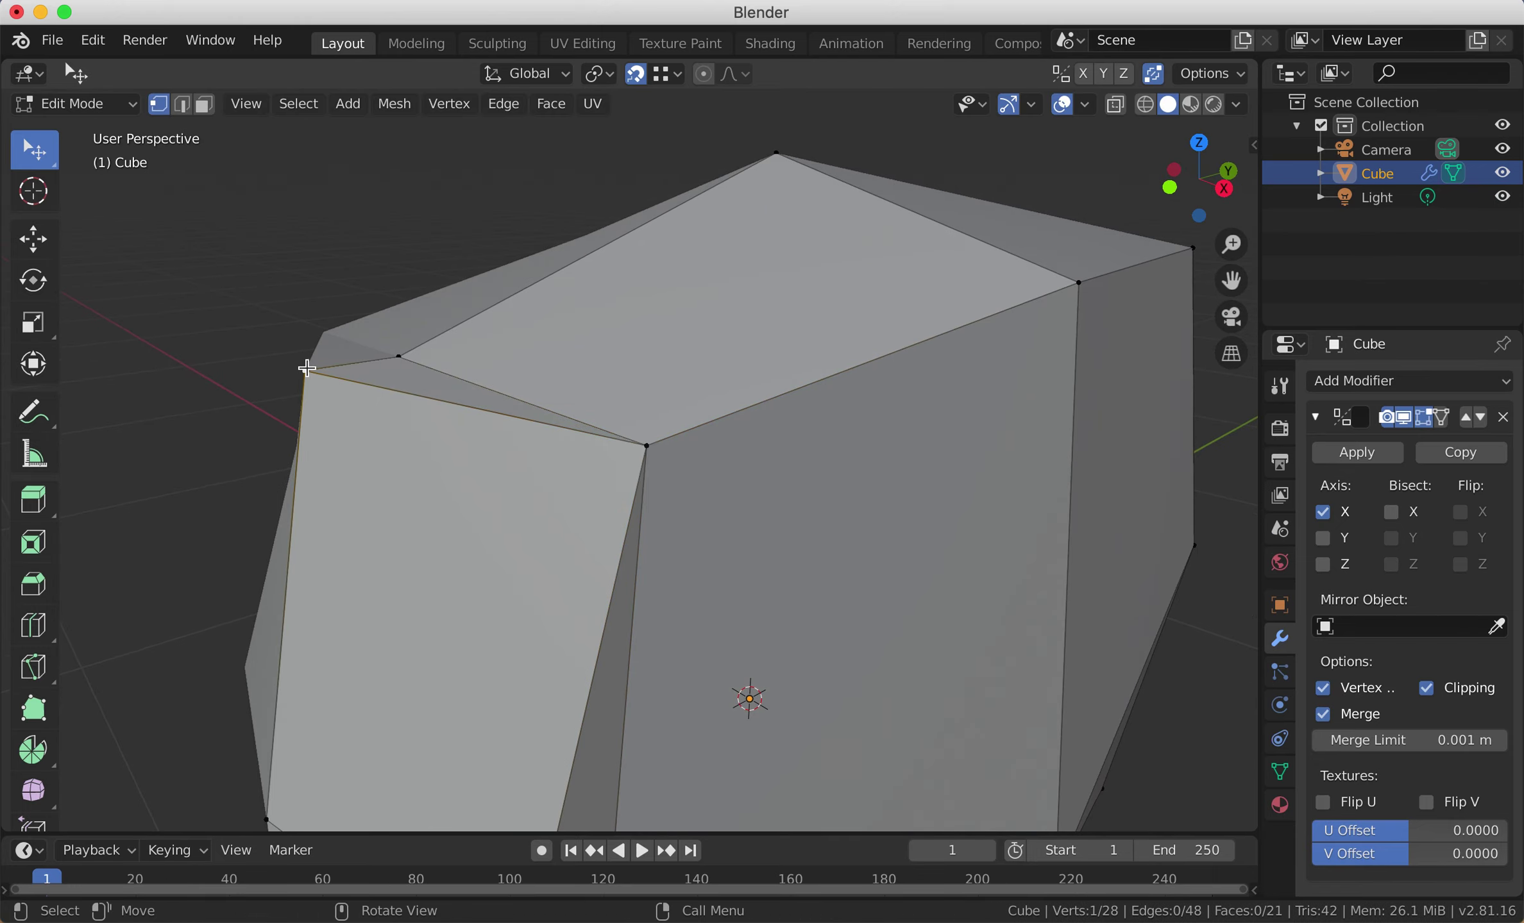
left_click_drag(312, 370, 408, 361)
Step: Snap the extruded forehead's outer brow vertex onto the original side vertex behind it to merge them
middle_click_drag(572, 490, 537, 344)
middle_click_drag(570, 439, 422, 496)
left_click(333, 489)
key("g")
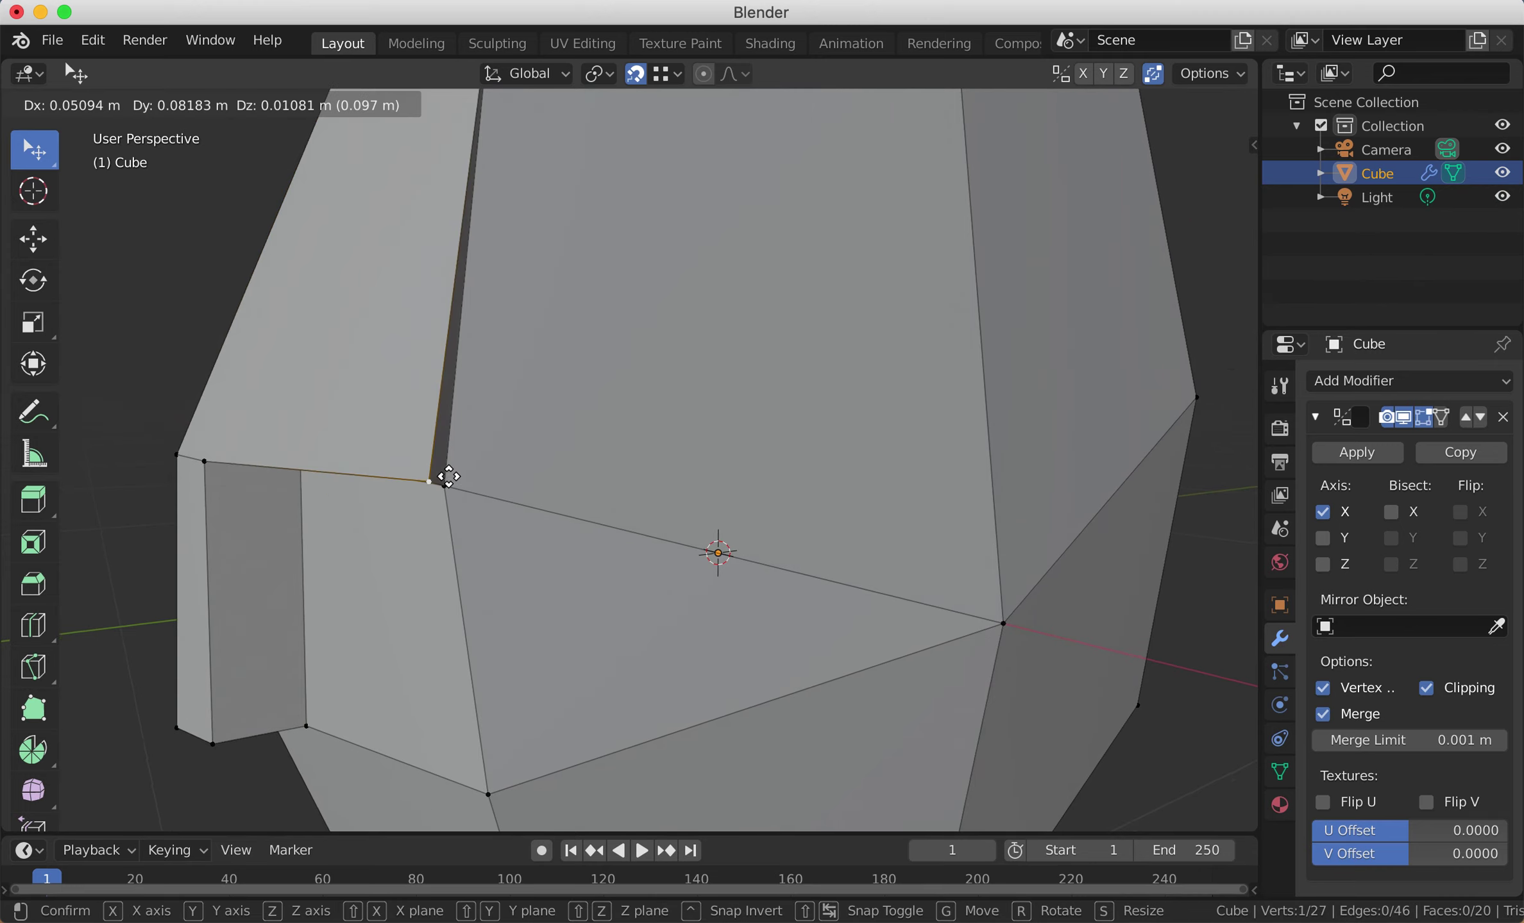
left_click(455, 479)
scroll(585, 493, "down", 5)
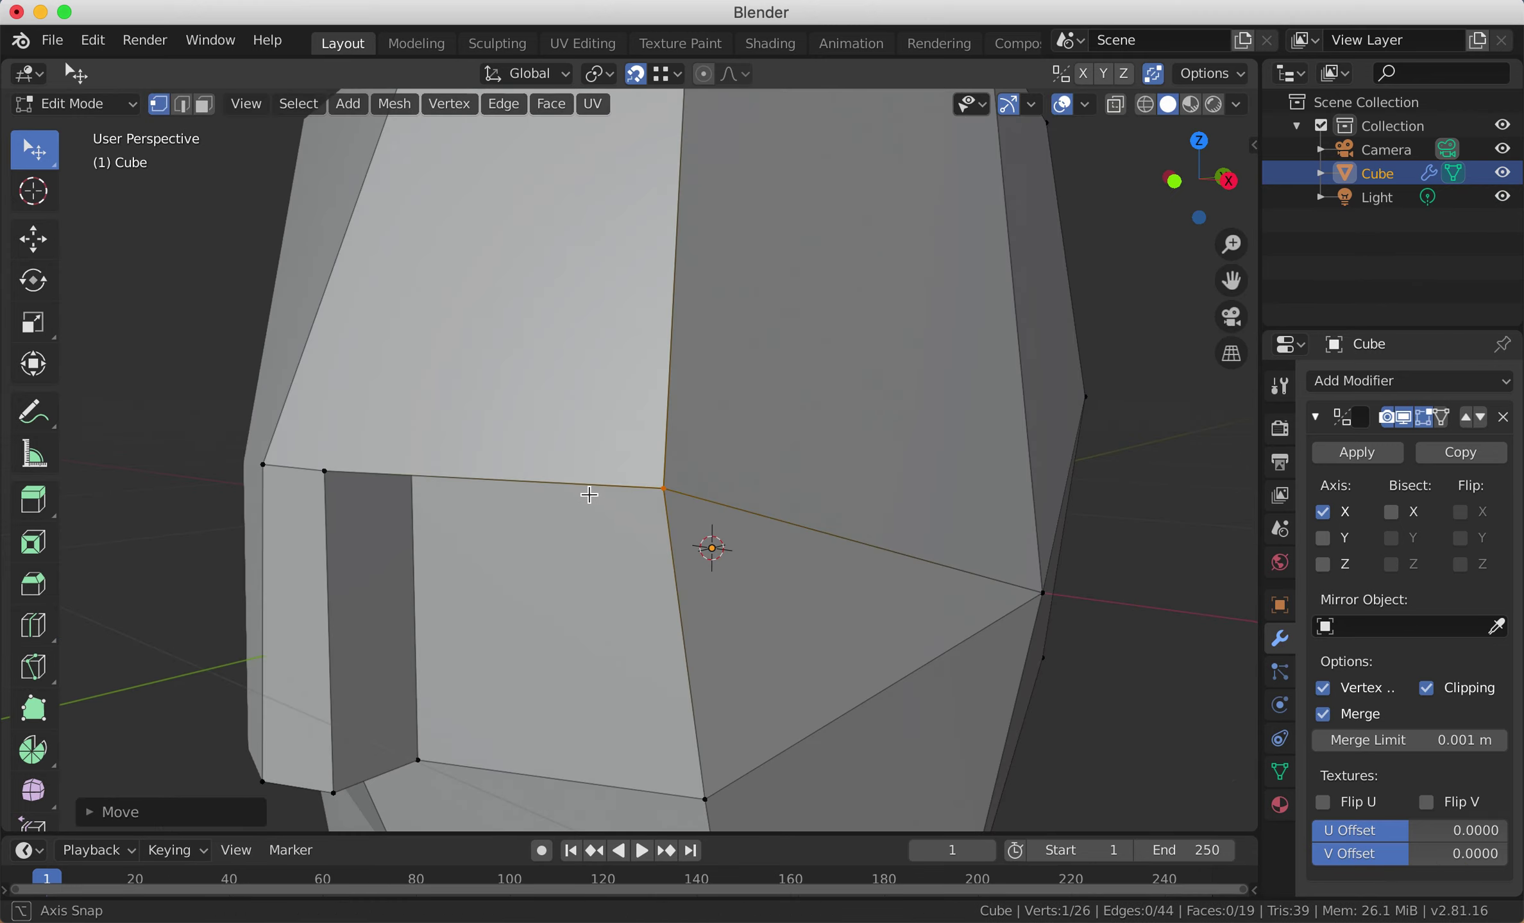
mouse_move(656, 503)
middle_mouse_down()
mouse_move(794, 492)
mouse_move(677, 503)
mouse_move(632, 469)
mouse_move(608, 486)
mouse_move(646, 493)
mouse_move(646, 521)
middle_mouse_up()
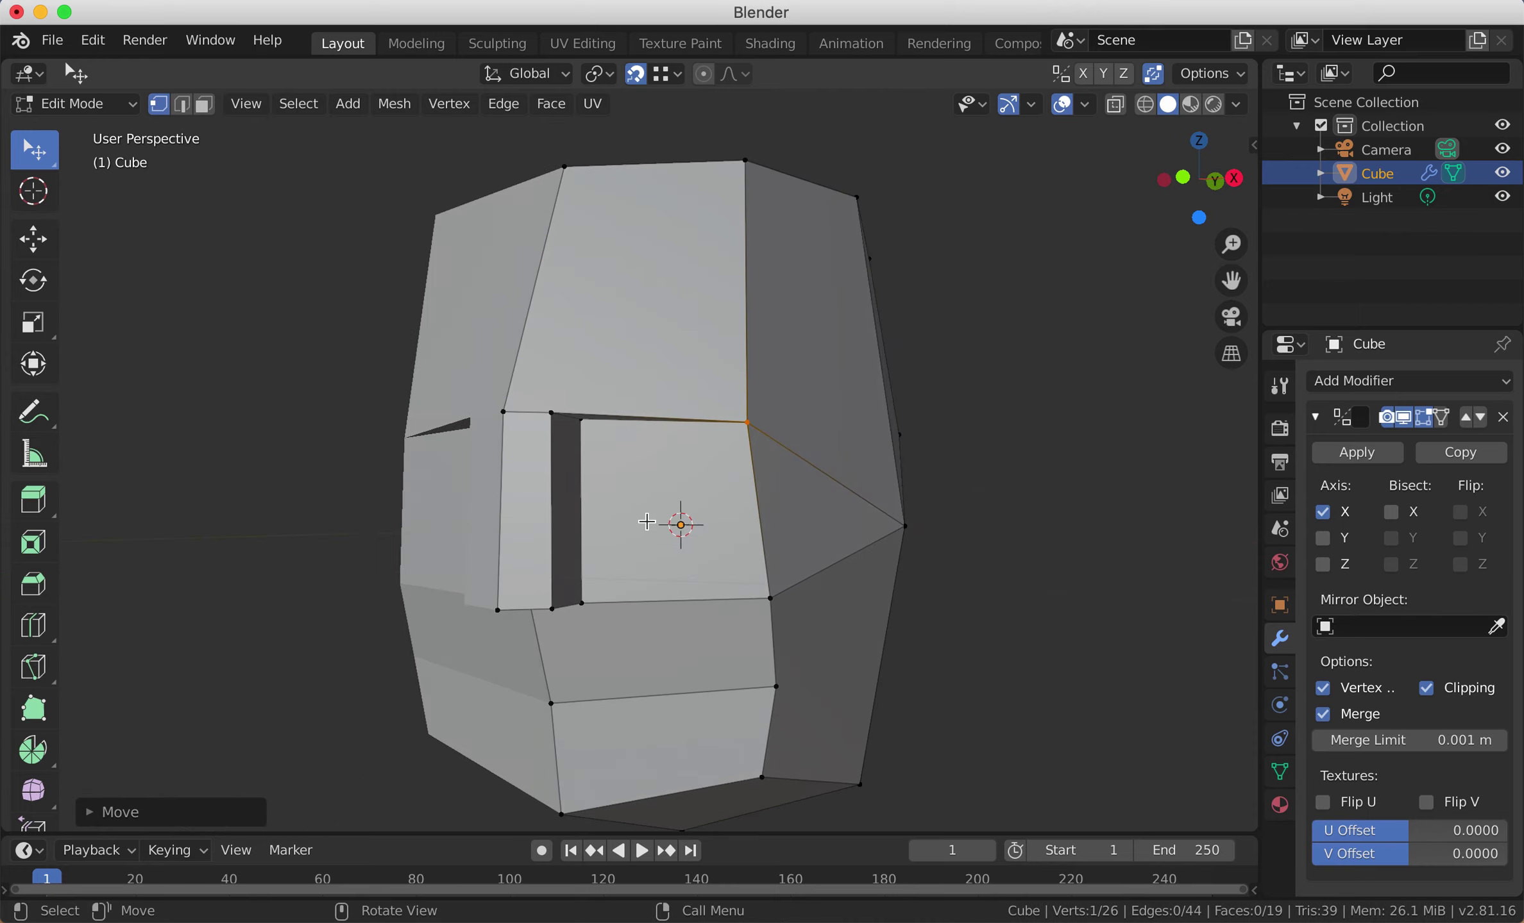
Step: Turn off snapping and slightly reposition the nose's two lower front vertices toward the face
left_click(556, 611)
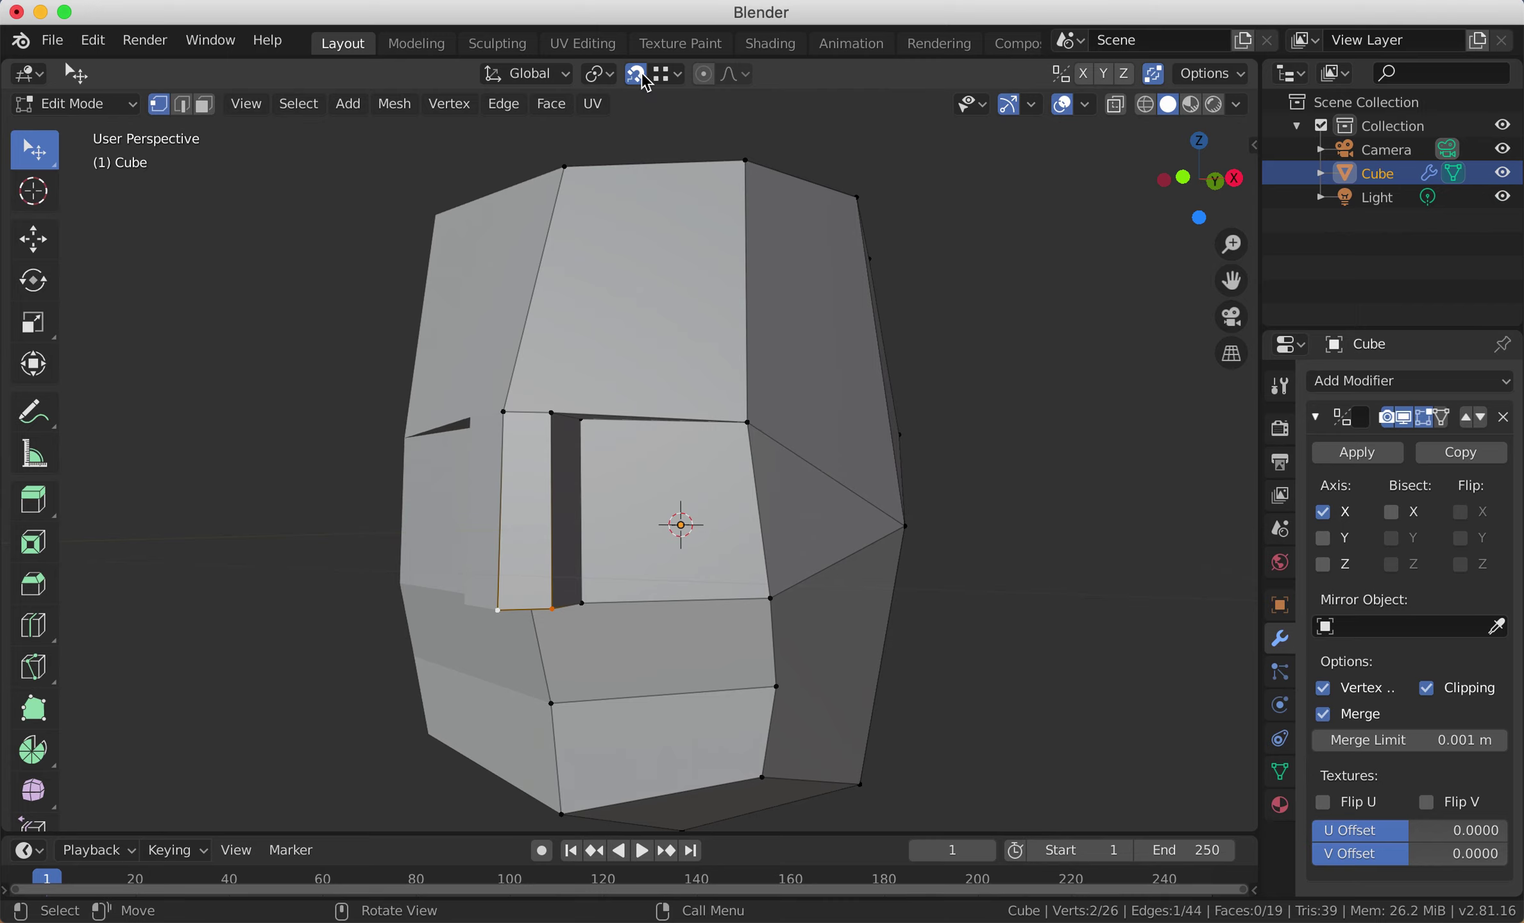
scroll(599, 435, "up", 3)
middle_click_drag(595, 466, 715, 552)
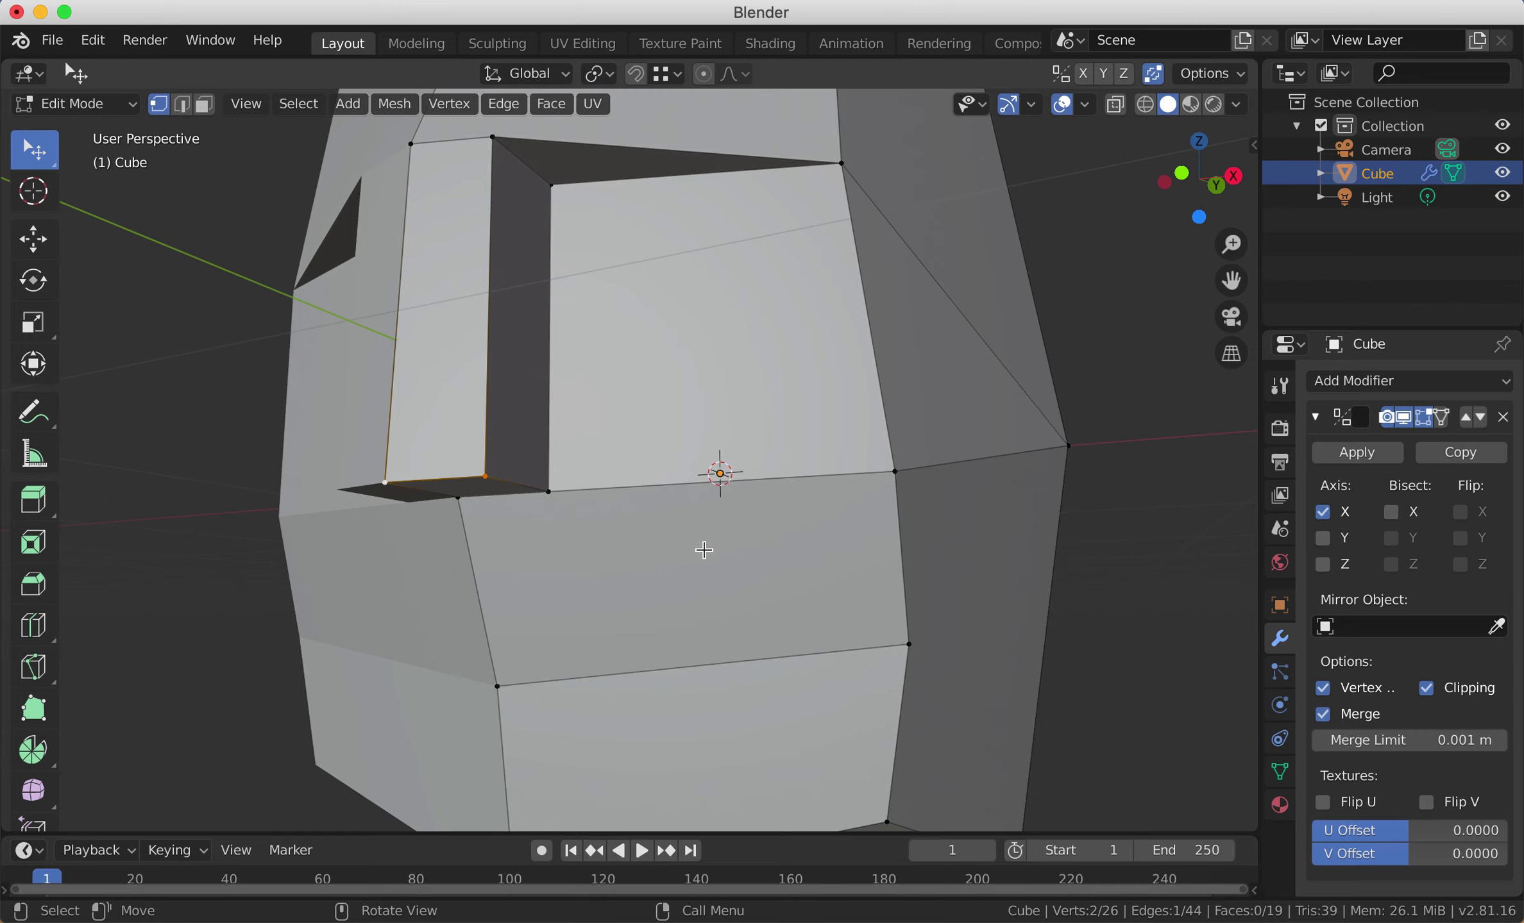
key("g")
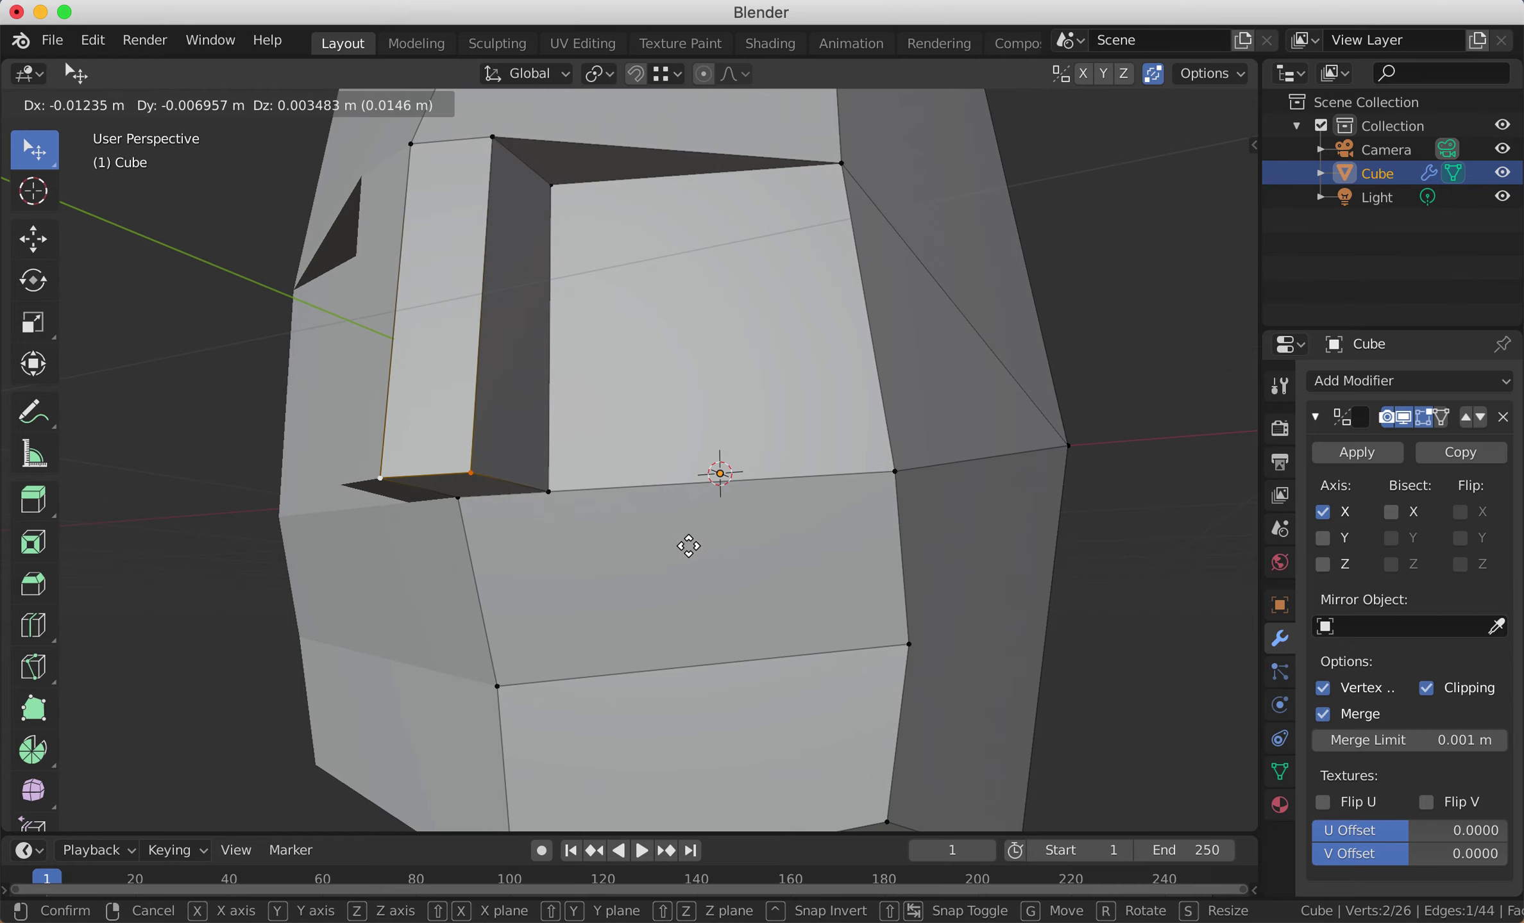
left_click(698, 555)
mouse_move(698, 554)
middle_mouse_down()
mouse_move(731, 570)
mouse_move(700, 554)
middle_mouse_up()
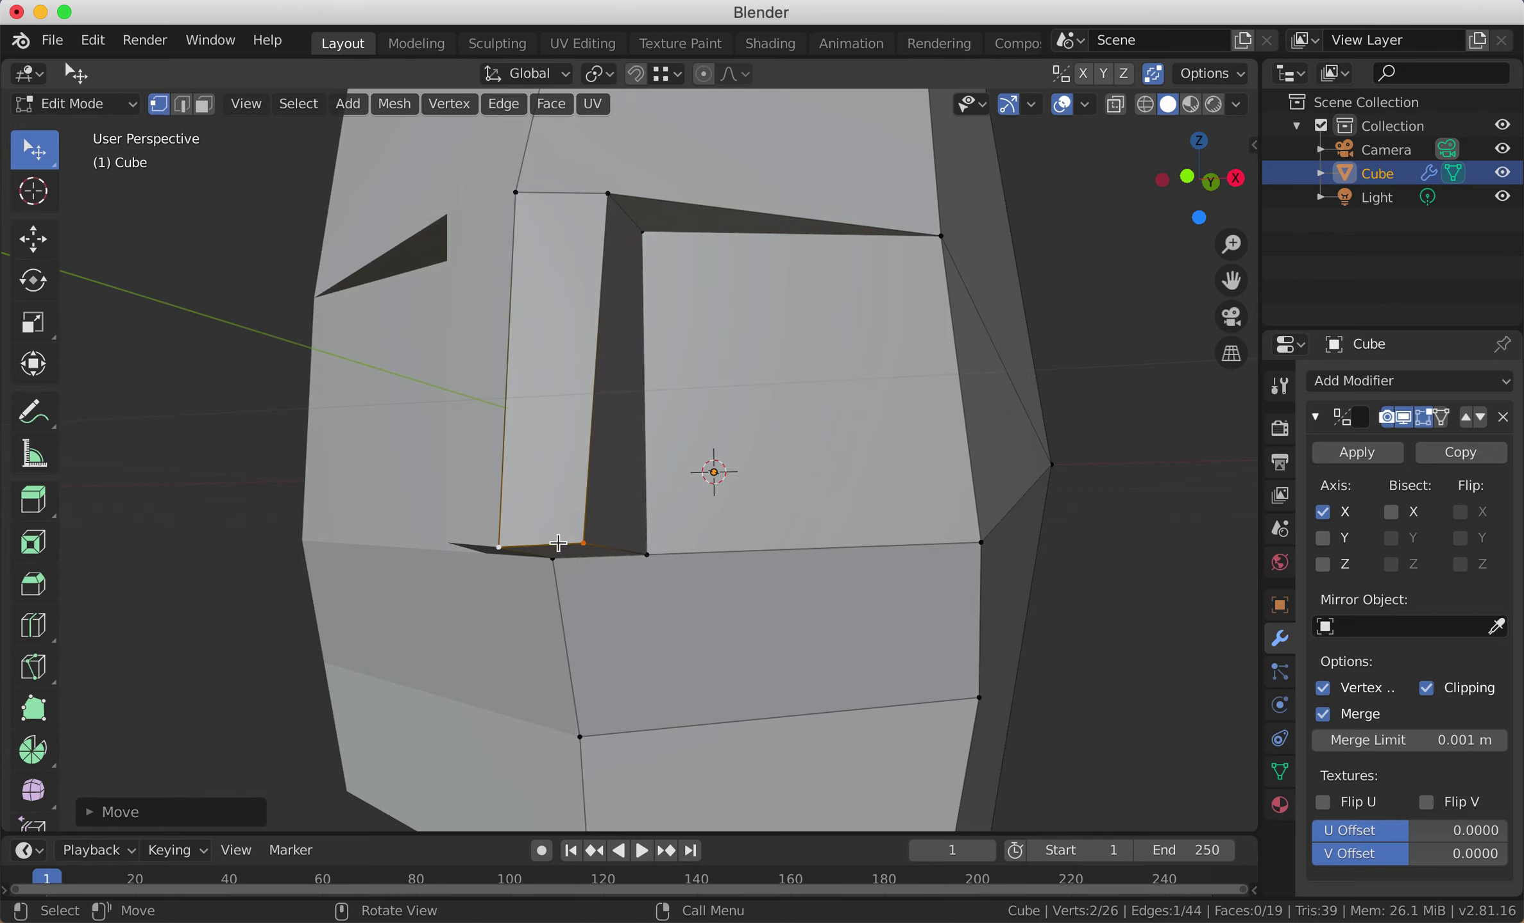
Step: Add the outer nose-base vertex to the selection and nudge all three lower nose vertices slightly
left_click(646, 555, "shift")
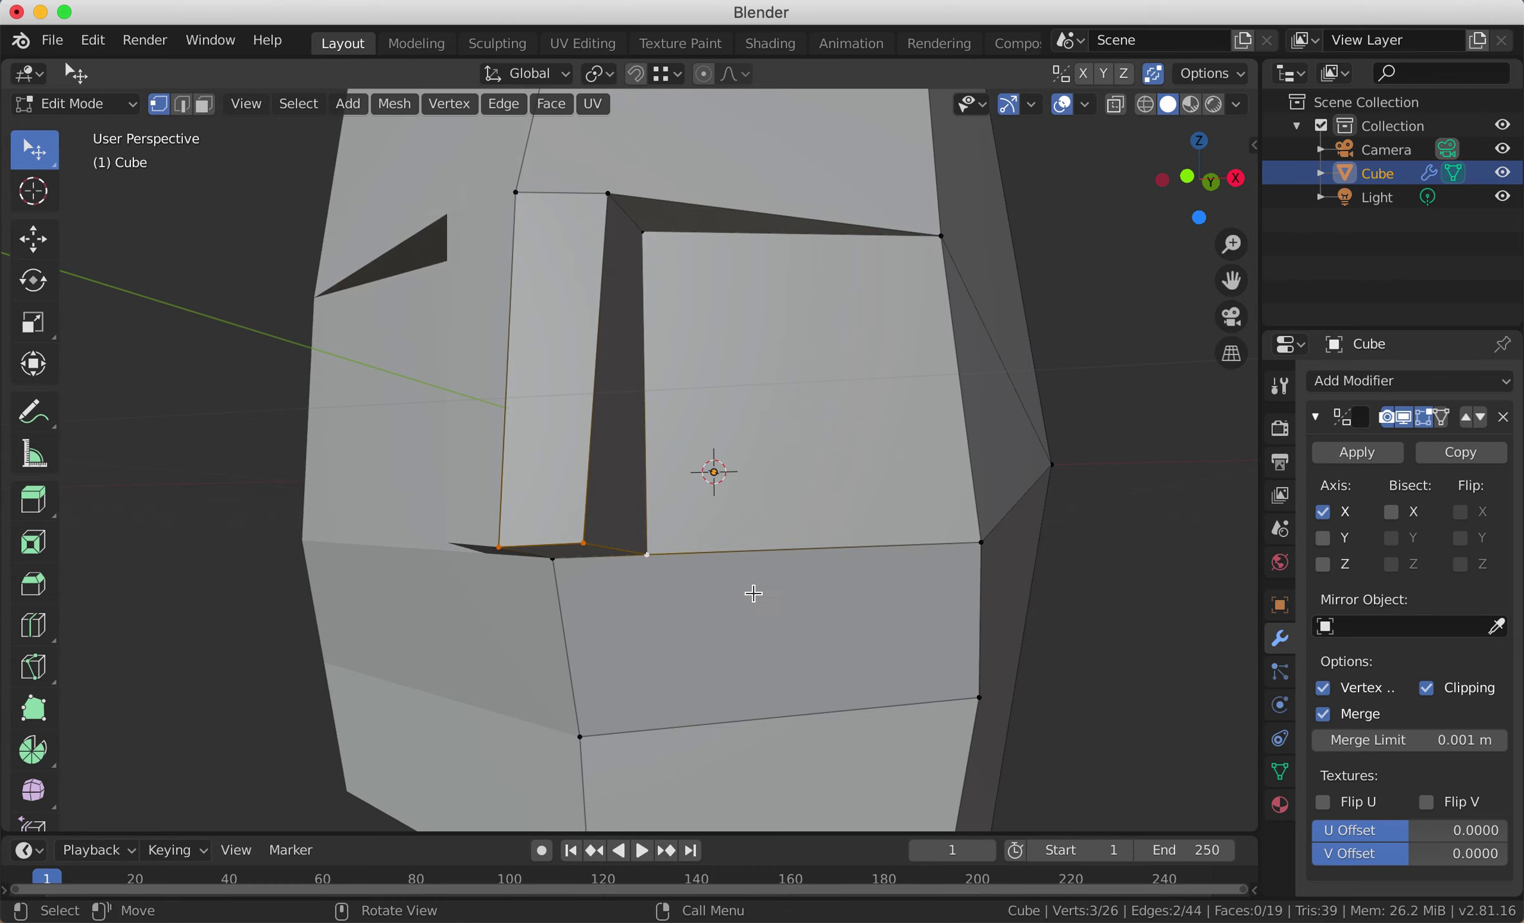
key("g")
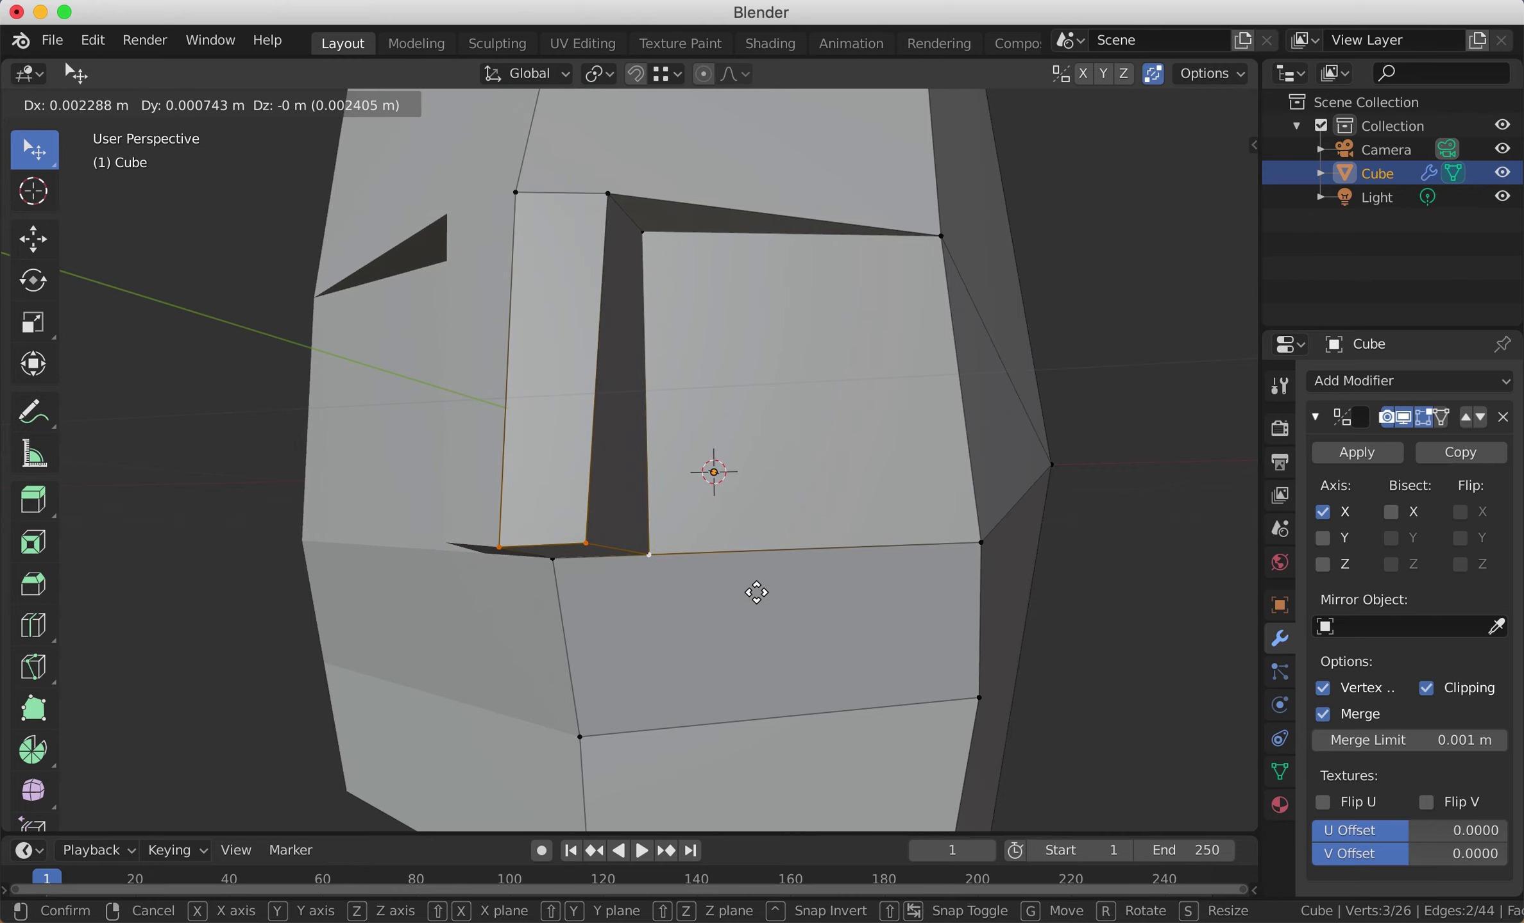
left_click(756, 593)
mouse_move(756, 593)
middle_mouse_down()
mouse_move(803, 615)
mouse_move(718, 602)
mouse_move(789, 608)
mouse_move(763, 605)
middle_mouse_up()
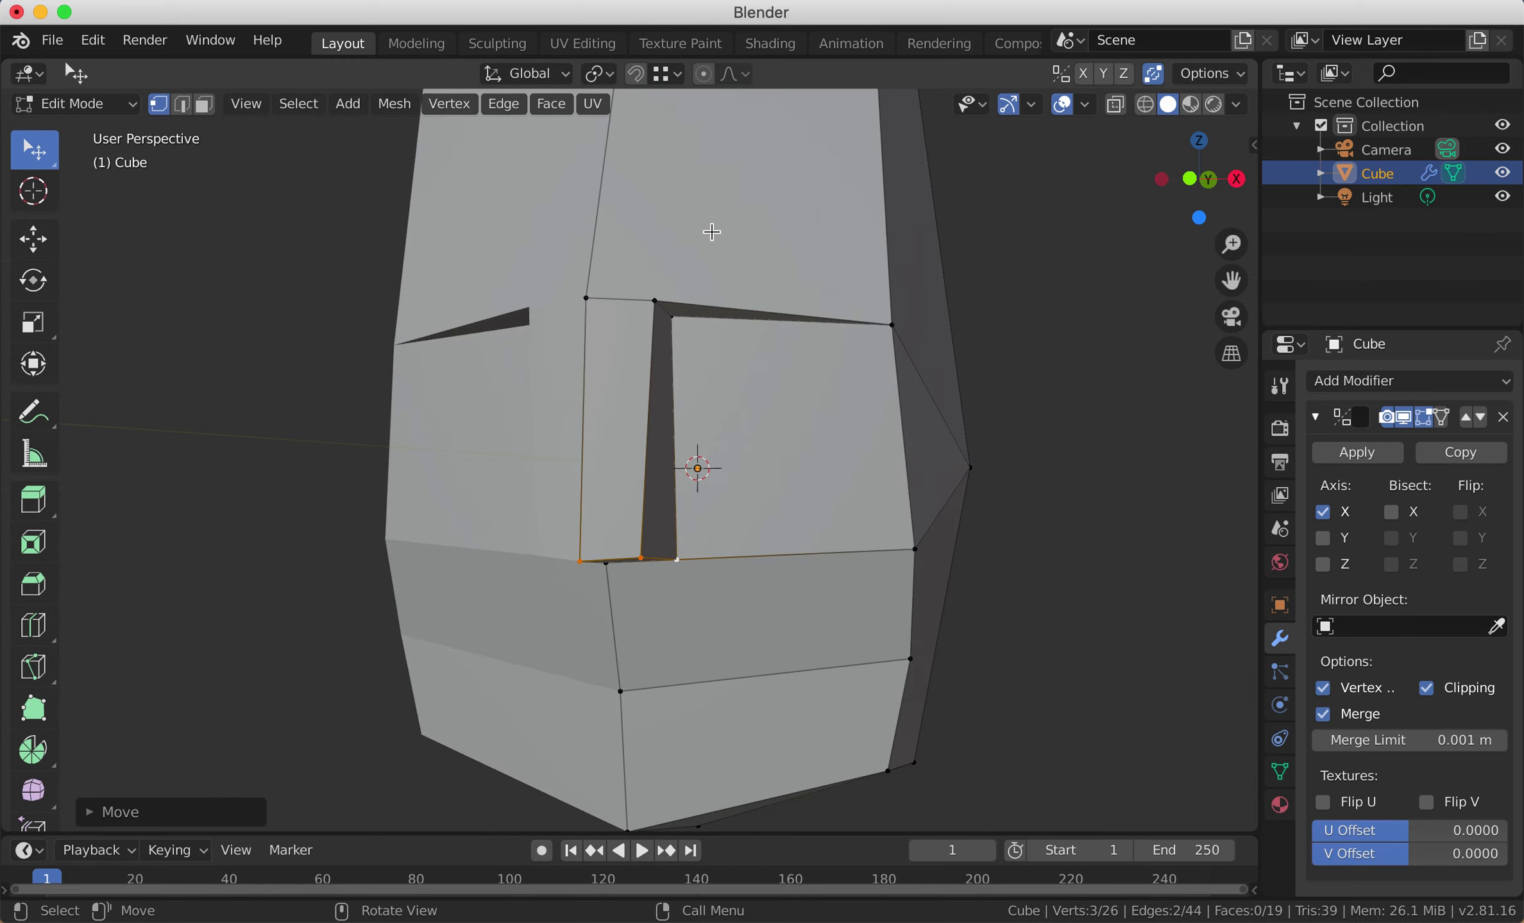
Step: Lower the inner eye-corner vertex beside the nose and shift it slightly outward to open the eye socket
left_click(685, 316)
key("g")
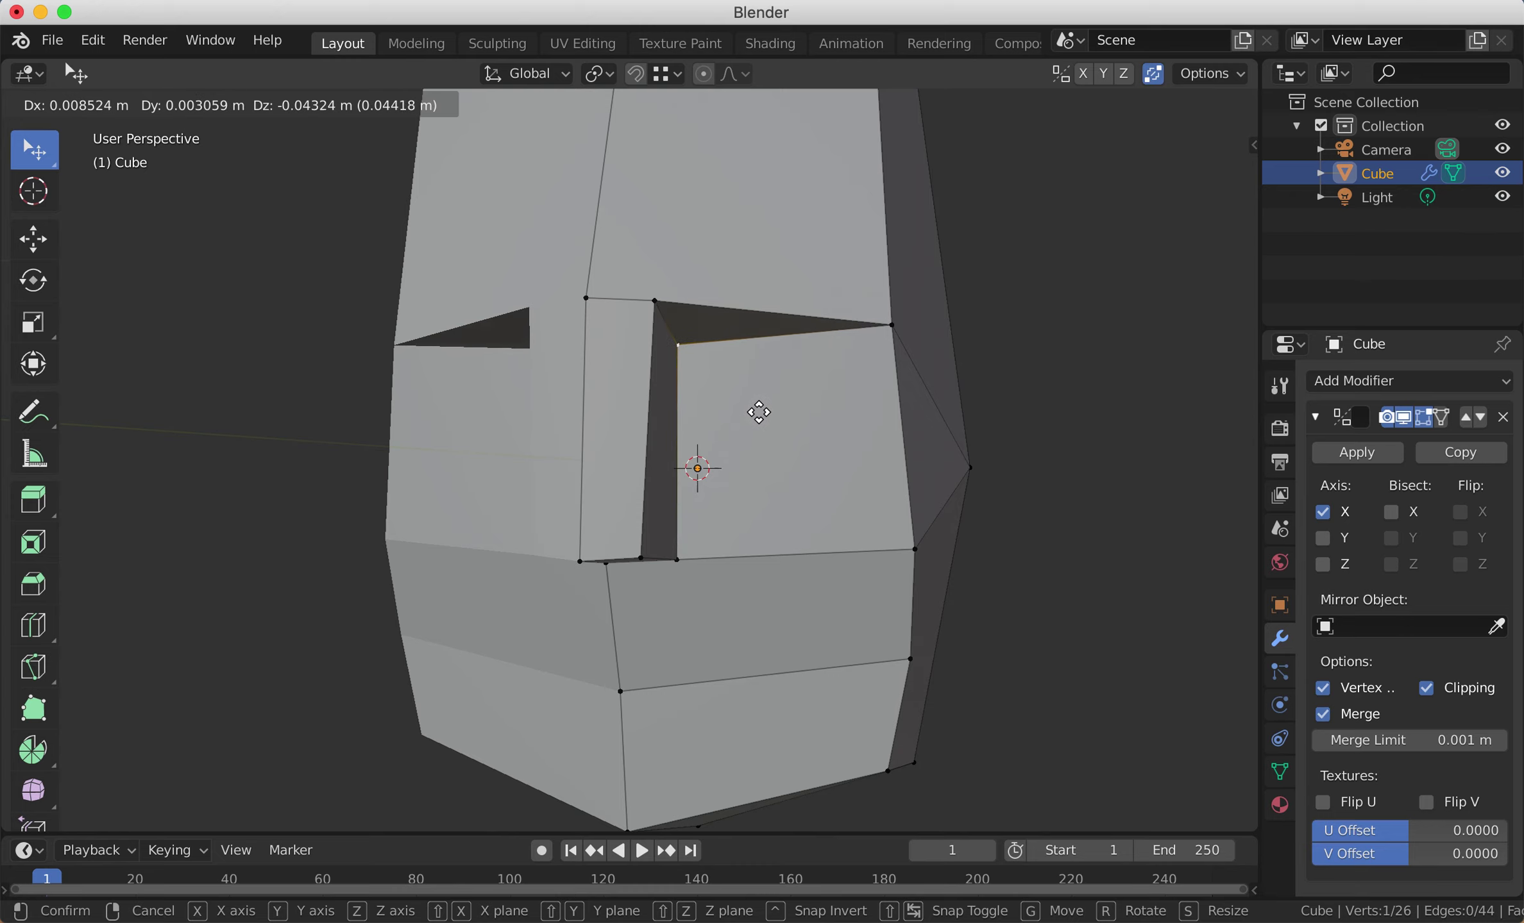
left_click(755, 418)
middle_click_drag(755, 418, 782, 442)
key("g")
left_click(745, 367)
key("g")
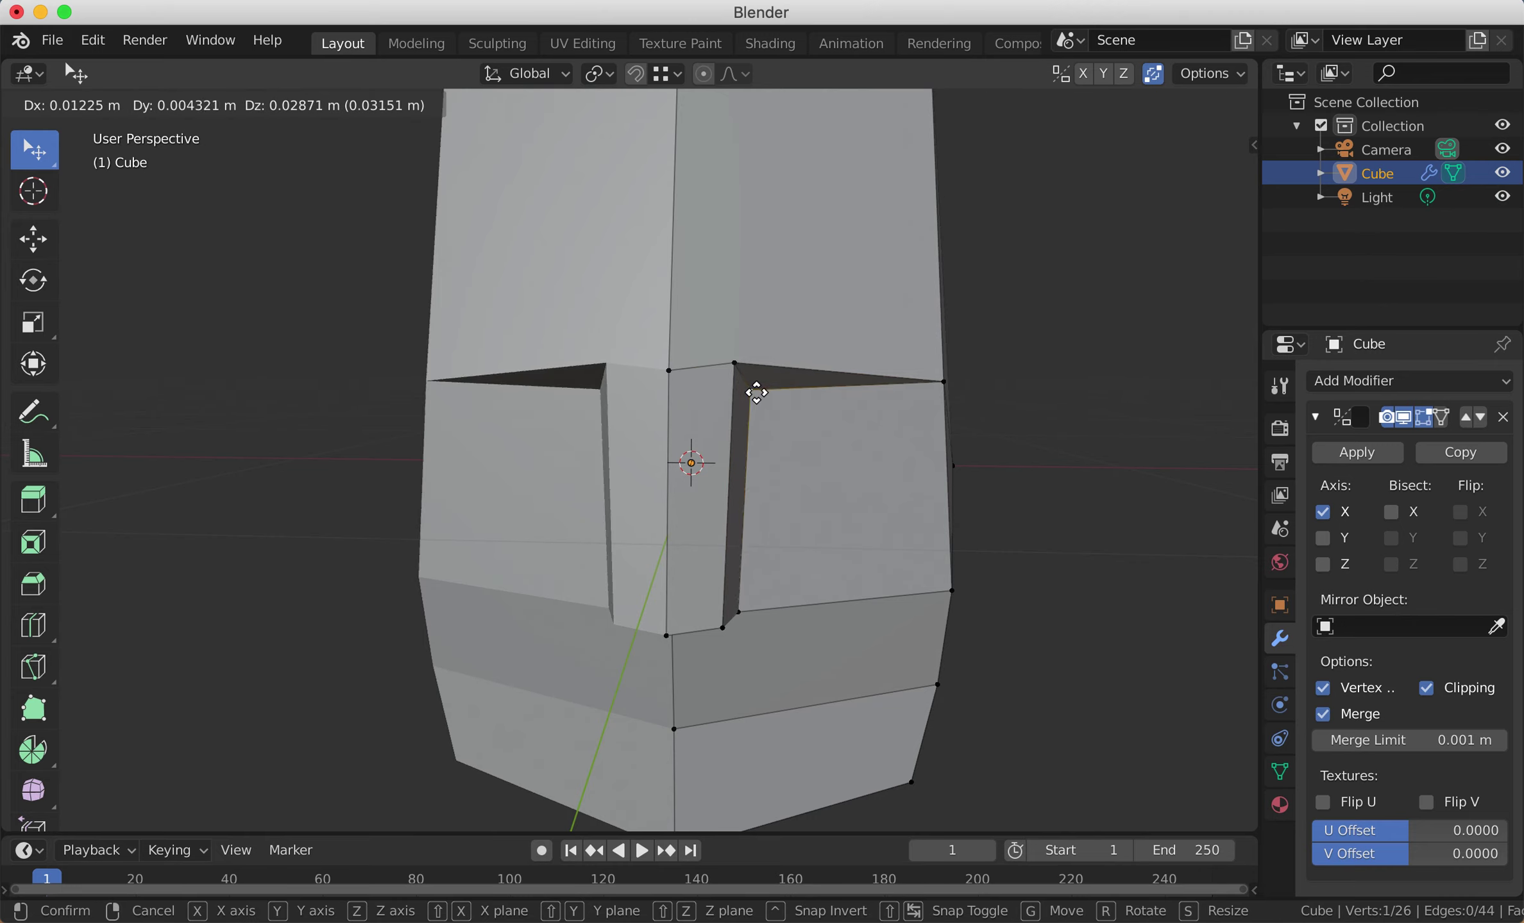
left_click(755, 391)
Step: Move the nose bridge's outer vertex slightly inward and up, and raise the centre bridge vertex
left_click(736, 362)
key("g")
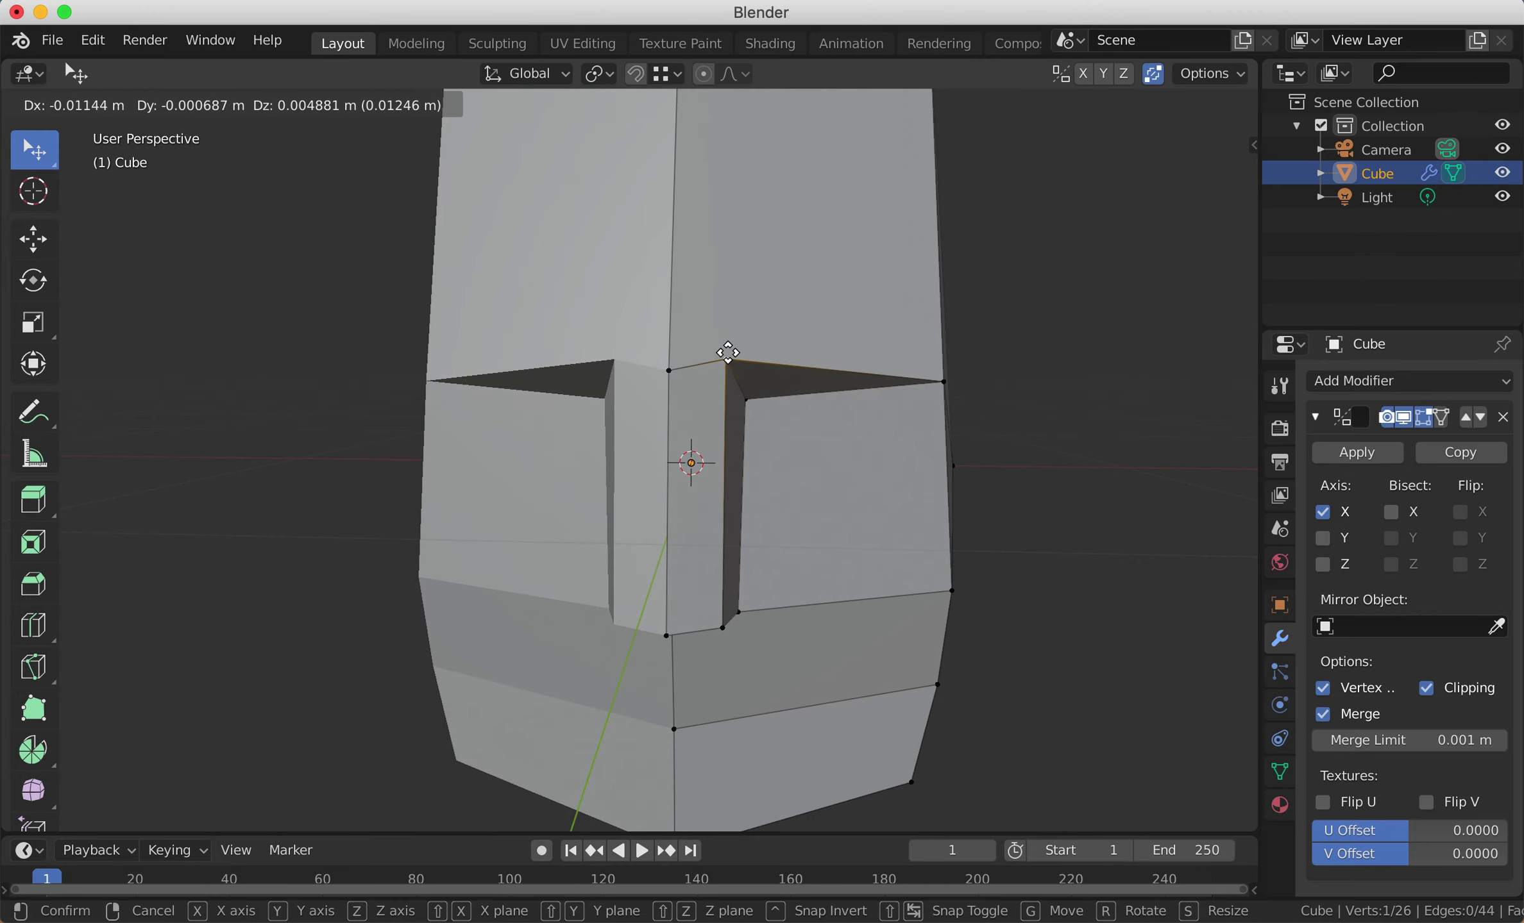
left_click(730, 354)
left_click(674, 363)
key("g")
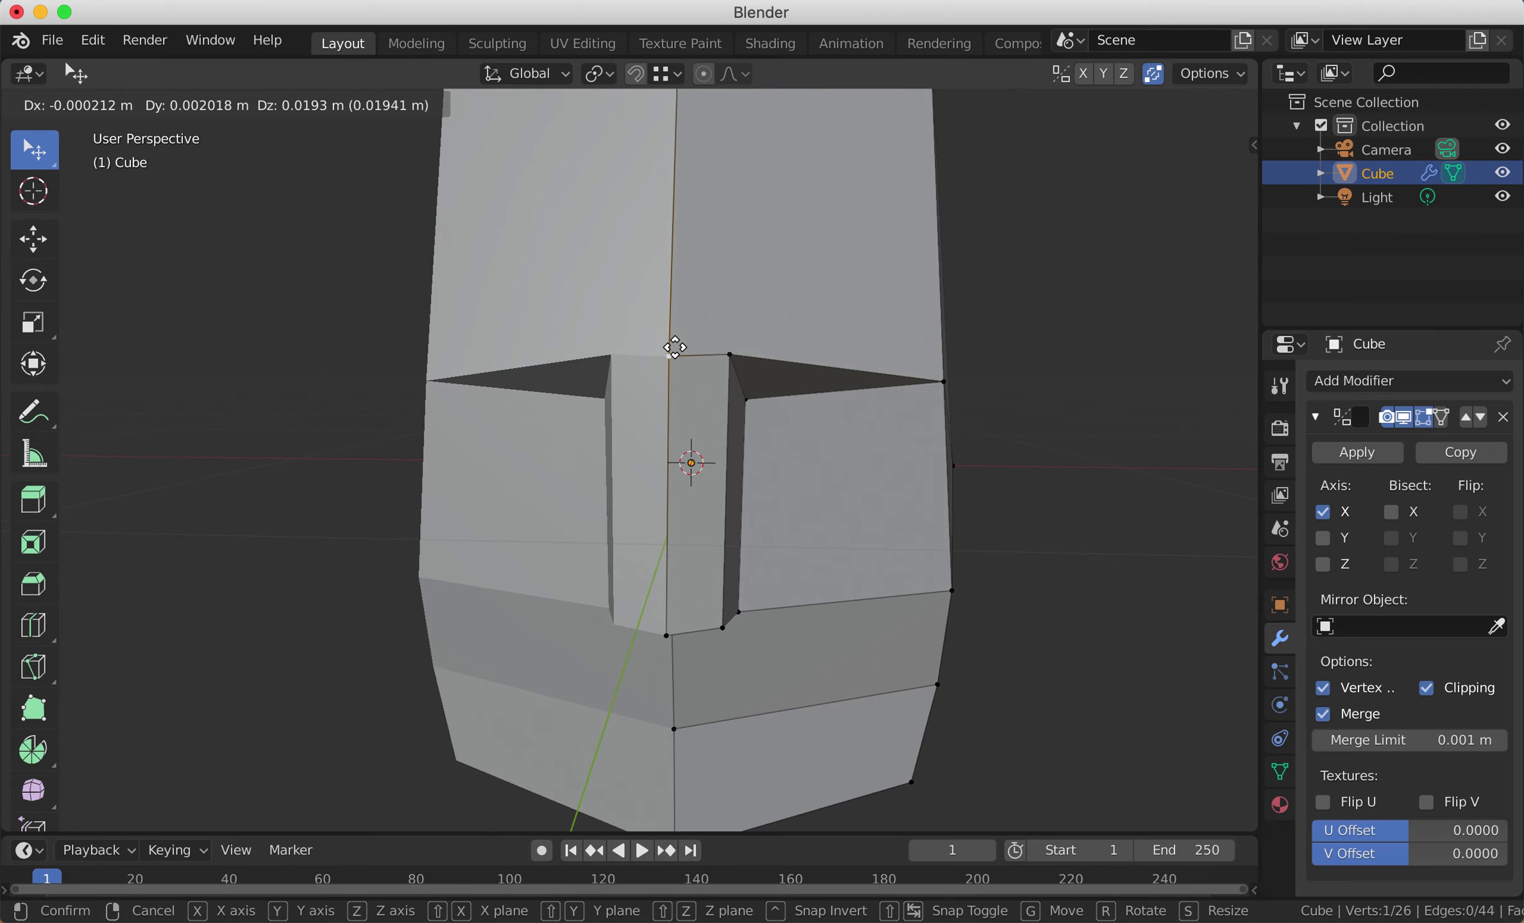
left_click(673, 341)
Step: Raise the nose bridge's outer vertex slightly, moving it a touch inward
scroll(802, 459, "down", 1)
scroll(802, 459, "down", 1)
middle_click_drag(803, 459, 799, 442)
scroll(681, 417, "up", 2)
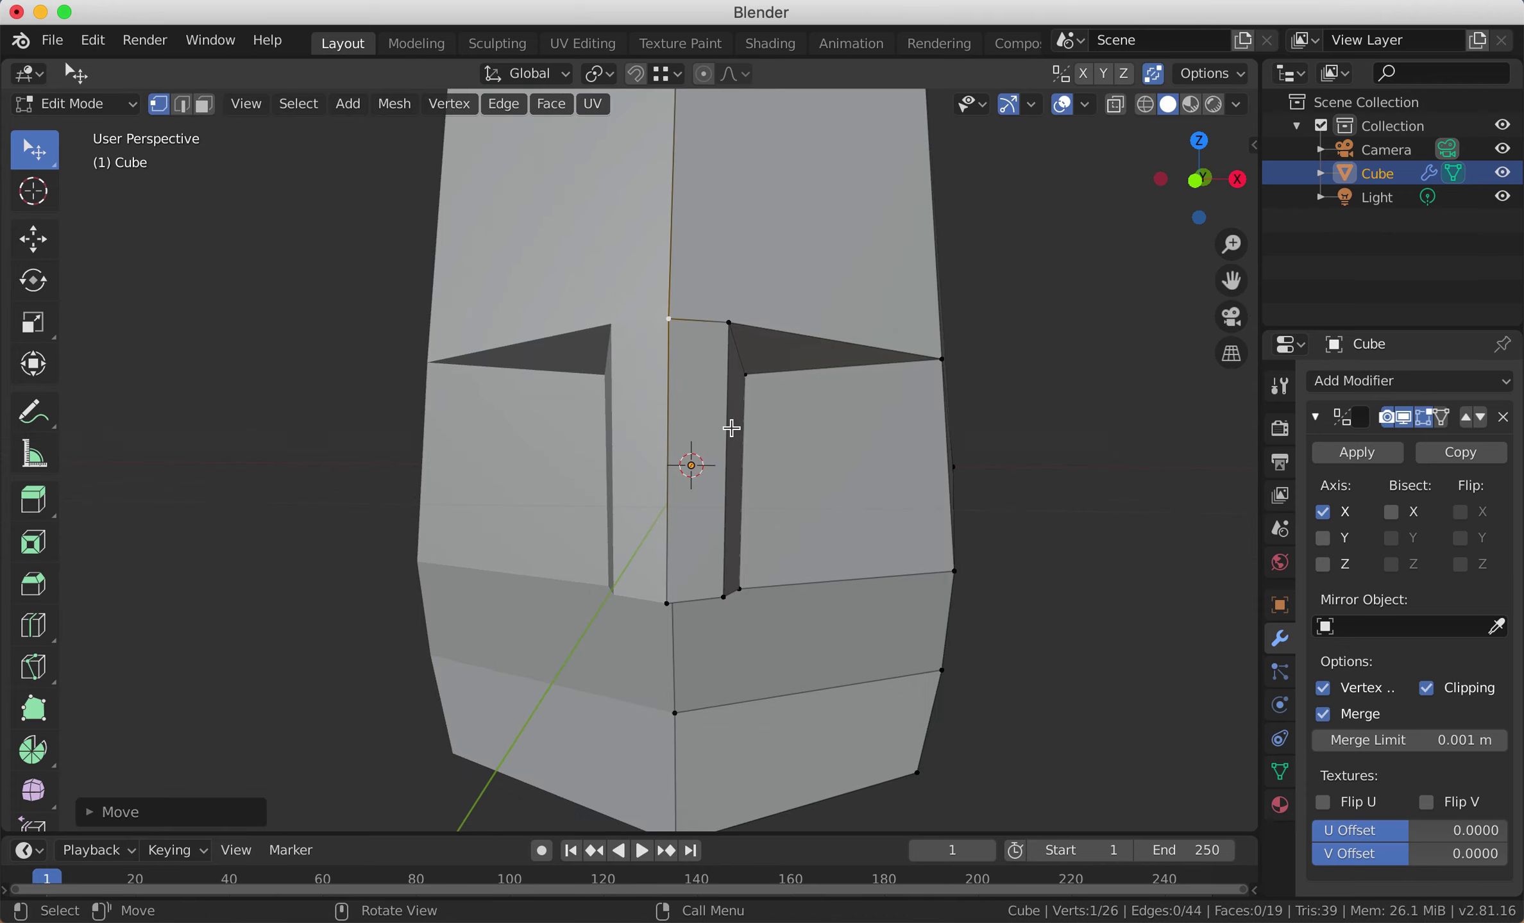
left_click(729, 326)
key("g")
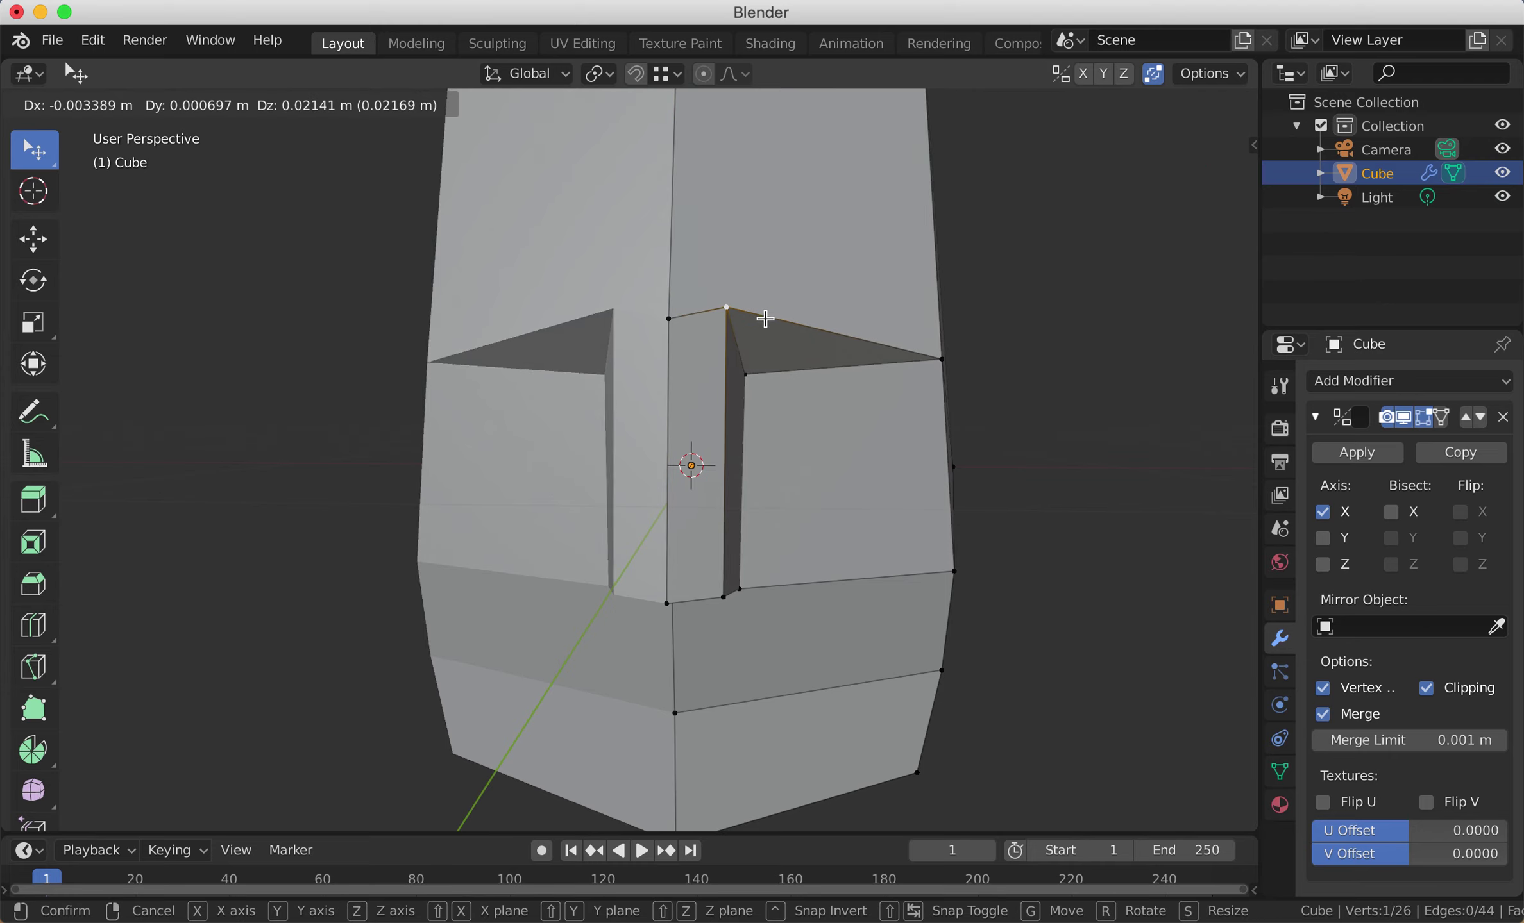
left_click(767, 329)
Step: Raise the inner eye-corner vertex slightly and bring the centre bridge vertex up level with the outer bridge vertex
left_click(746, 379)
key("g")
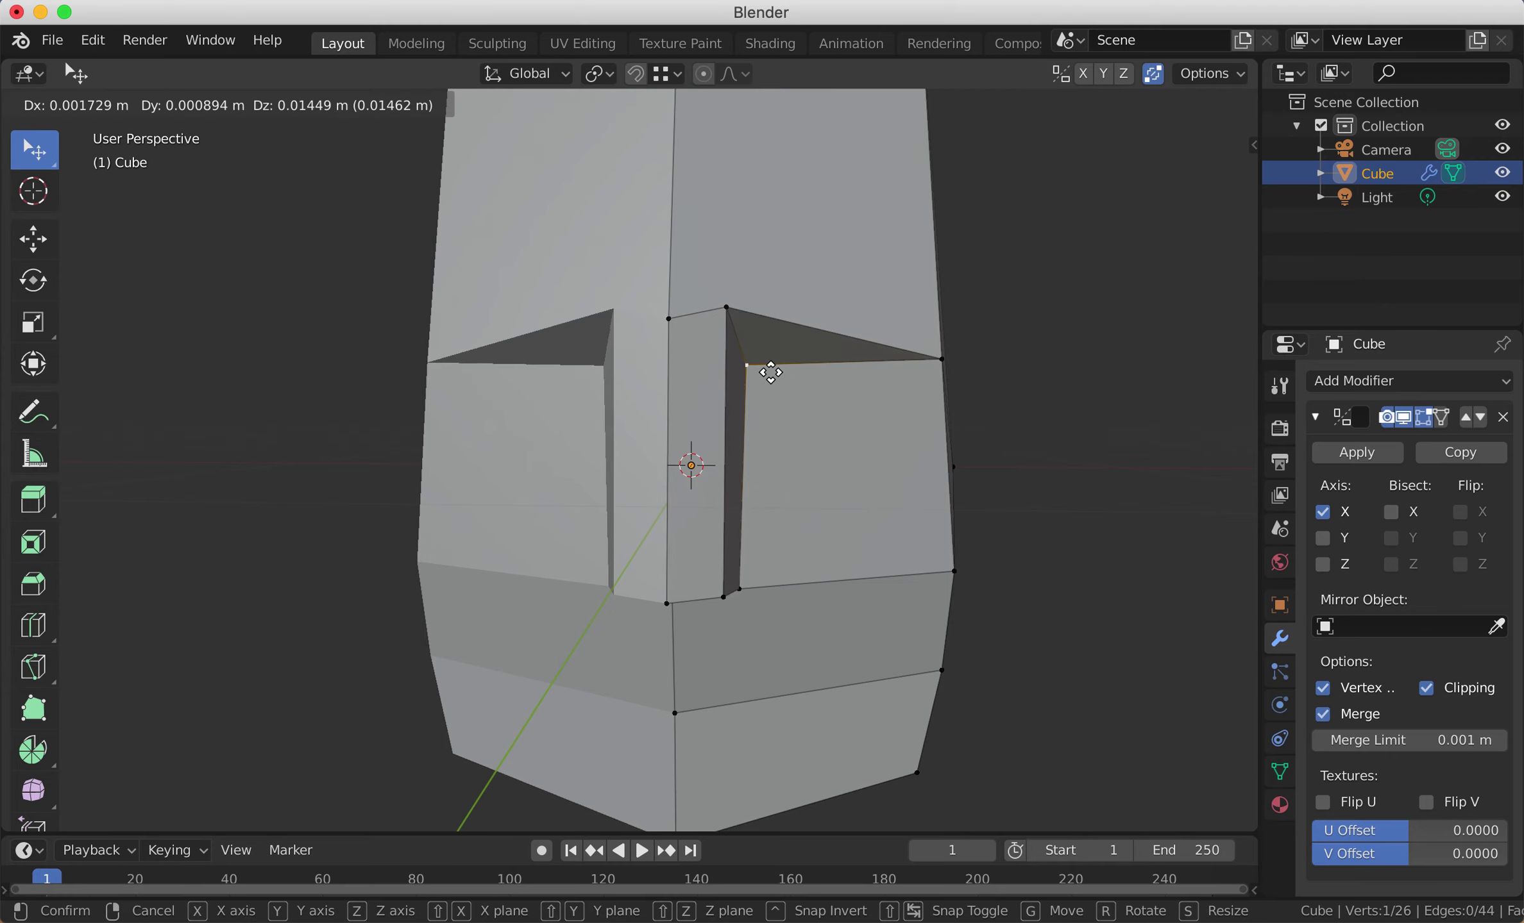
left_click(767, 367)
left_click(676, 320)
key("g")
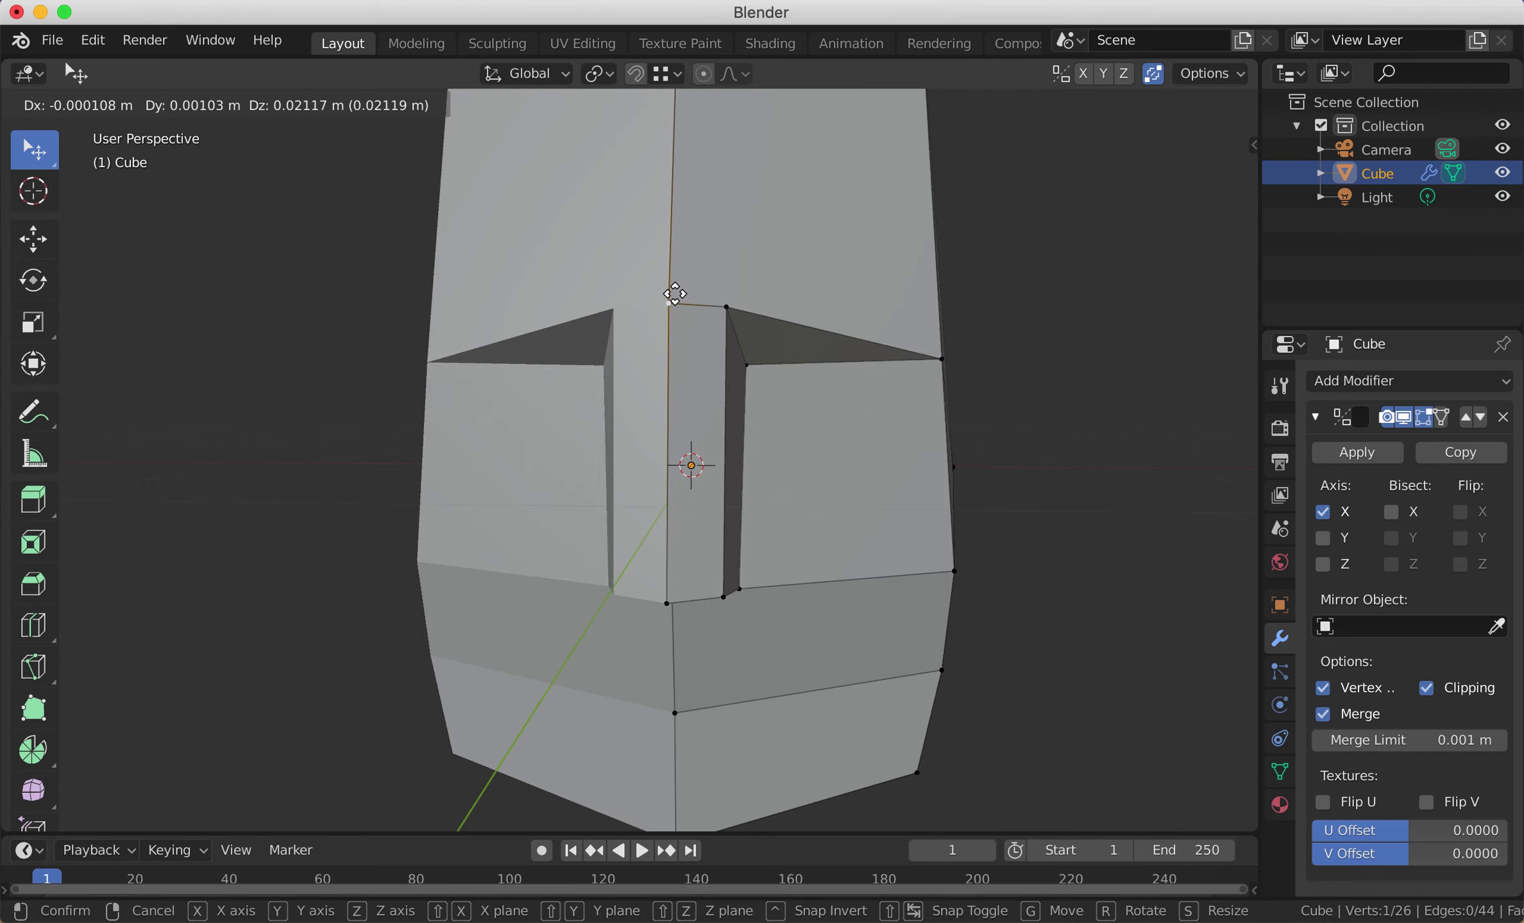
left_click(801, 439)
Step: Lower the inner eye-corner vertex slightly, and lower the nose bridge's outer vertex toward the eye line
middle_click_drag(802, 439, 793, 461)
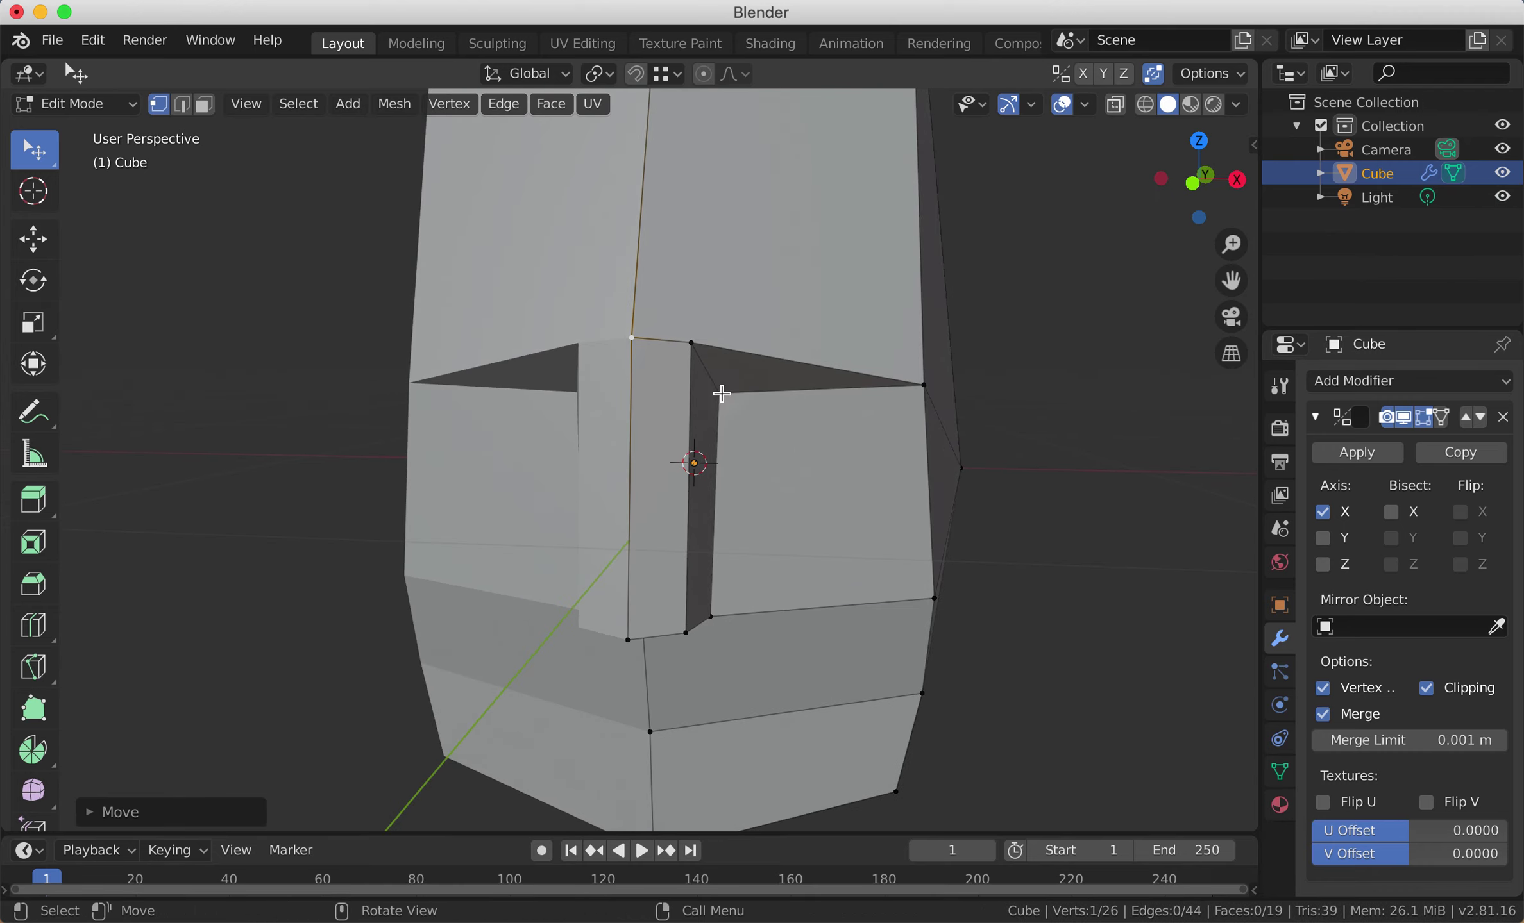
left_click(726, 389)
key("g")
left_click(727, 424)
left_click(689, 344)
key("g")
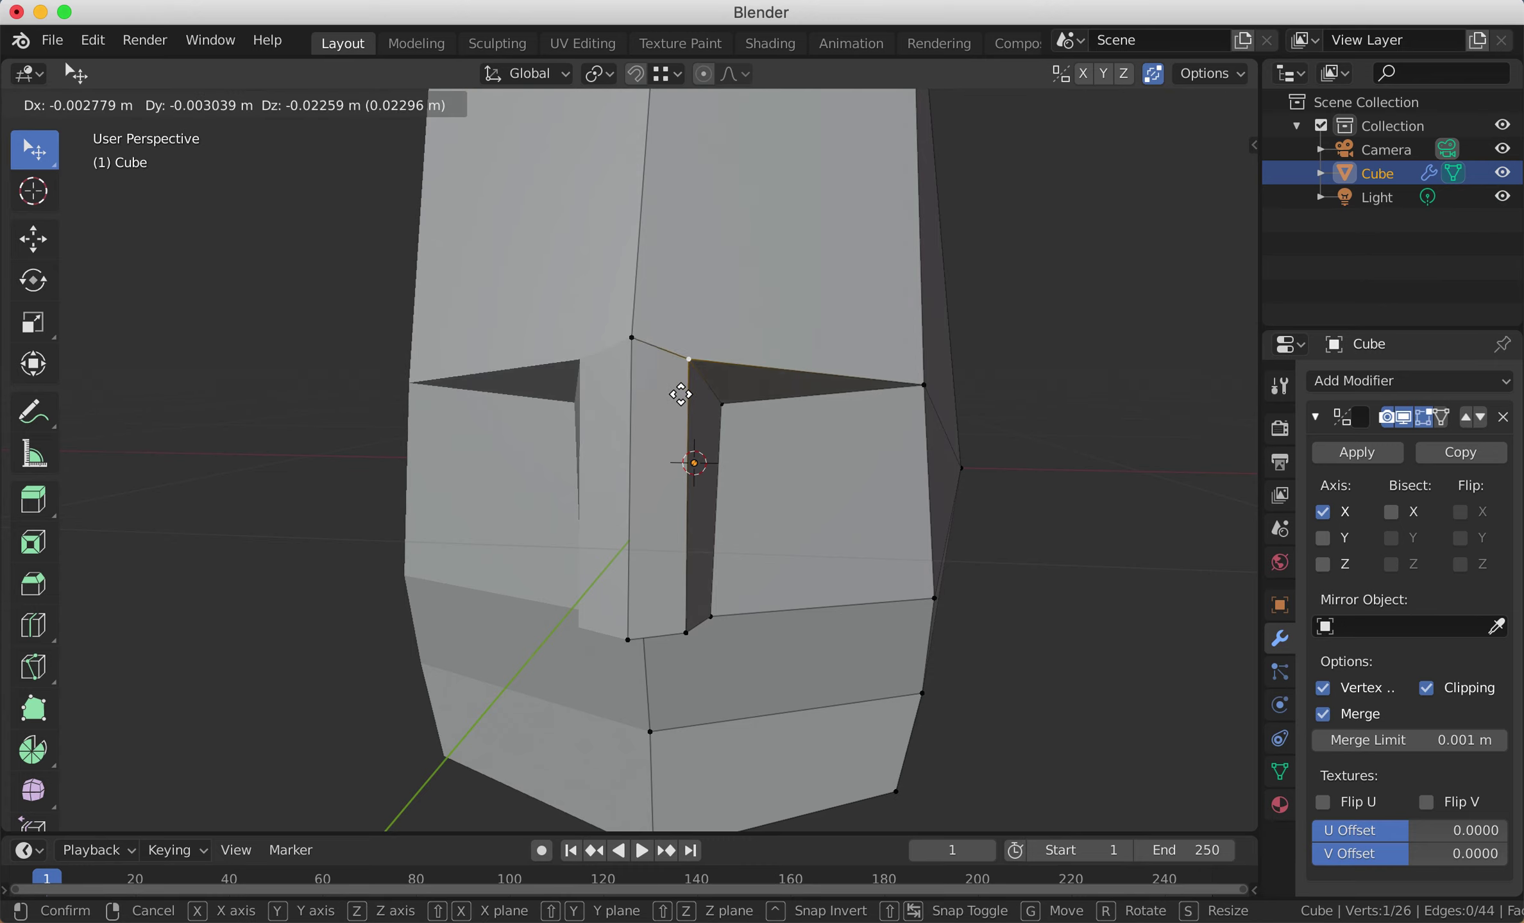
left_click(681, 406)
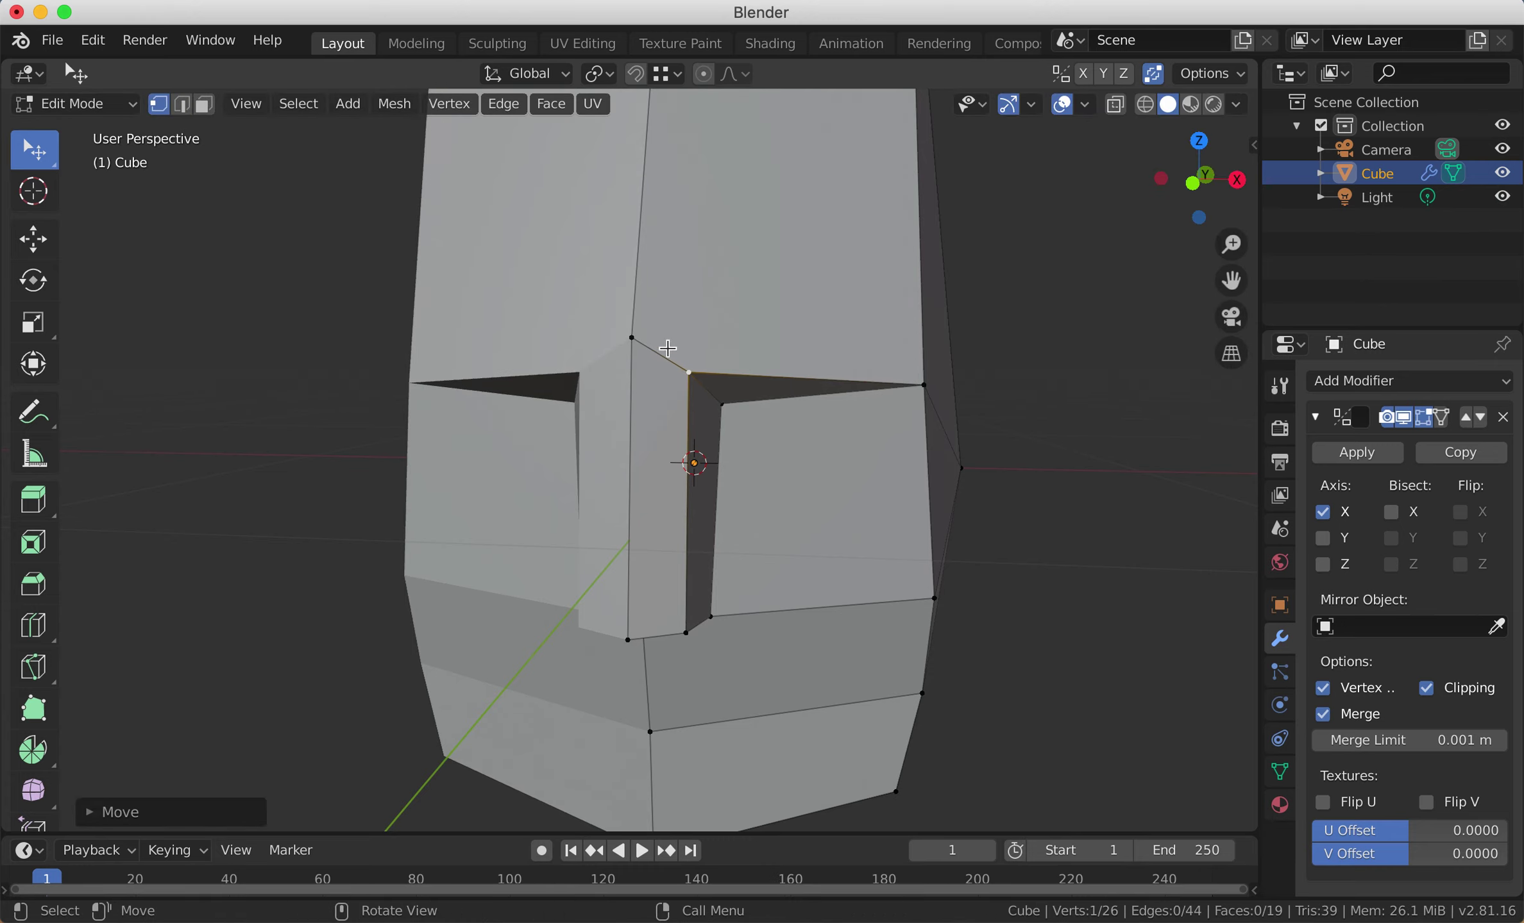
Step: Lower the centre bridge vertex level with its outer neighbour and drop the inner eye-corner vertex to deepen the eye socket opening
left_click(631, 338)
key("g")
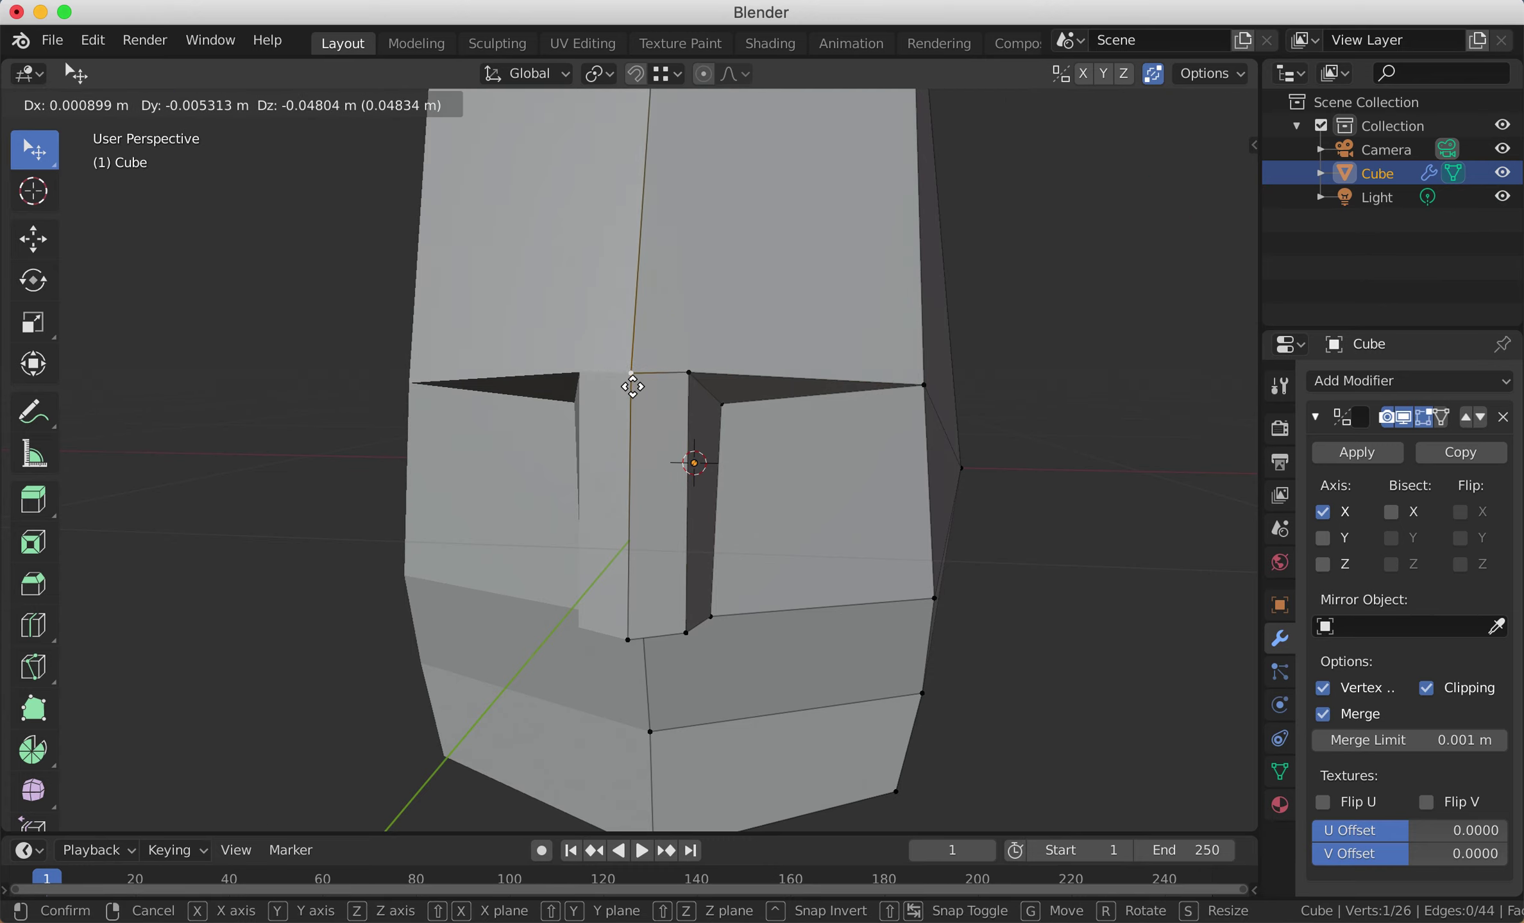
left_click(636, 386)
left_click(721, 403)
key("g")
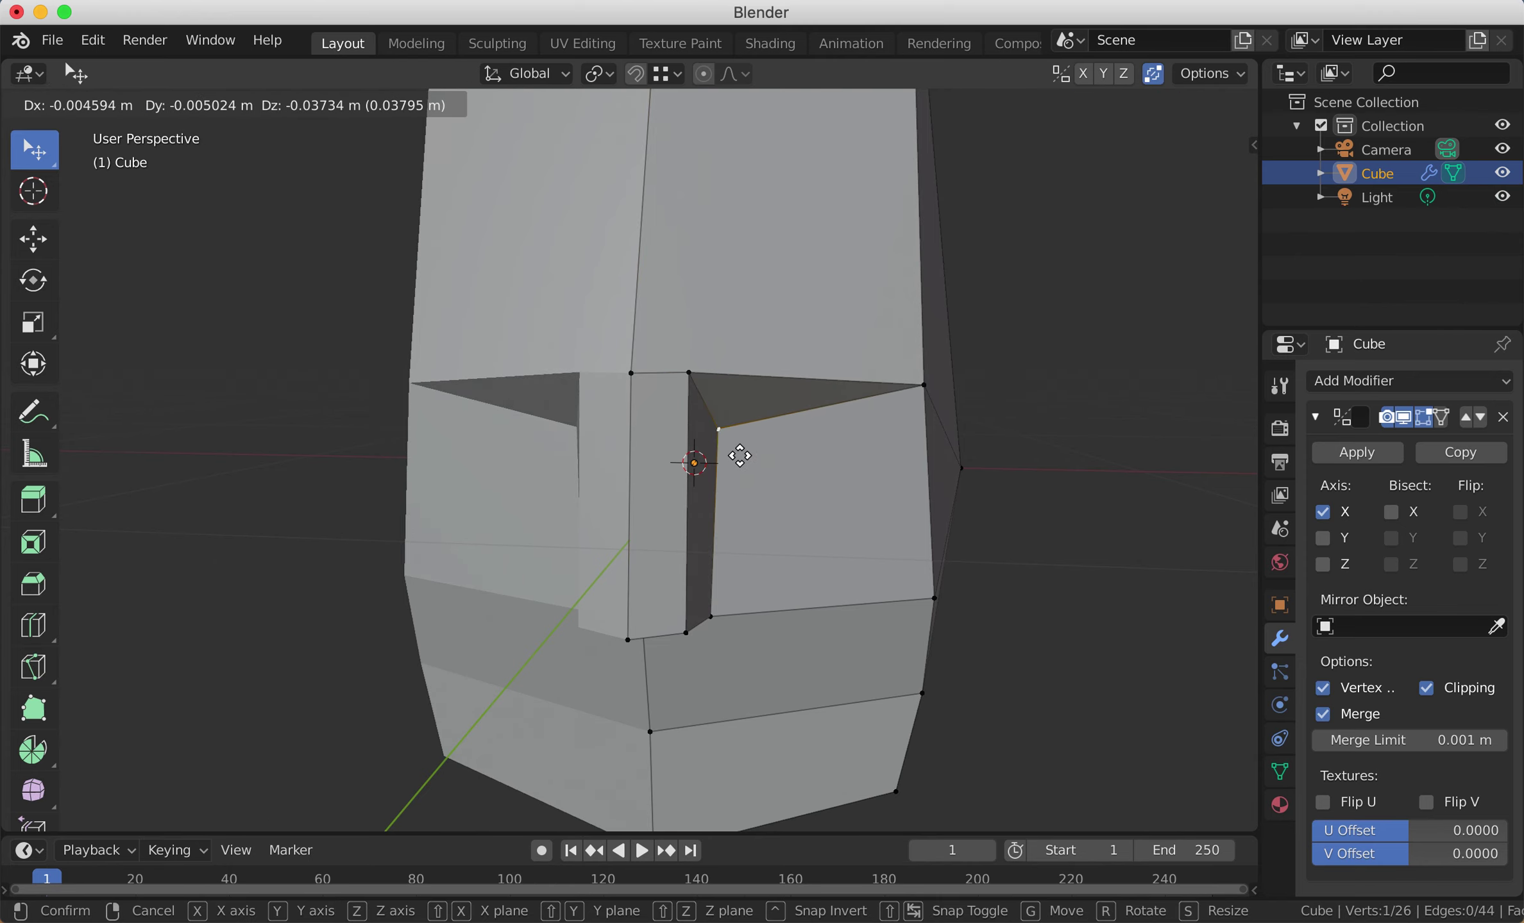
left_click(739, 456)
Step: Move the outer jaw vertex at mouth level inward to narrow the lower face
mouse_move(772, 496)
middle_mouse_down()
mouse_move(809, 503)
mouse_move(792, 494)
middle_mouse_up()
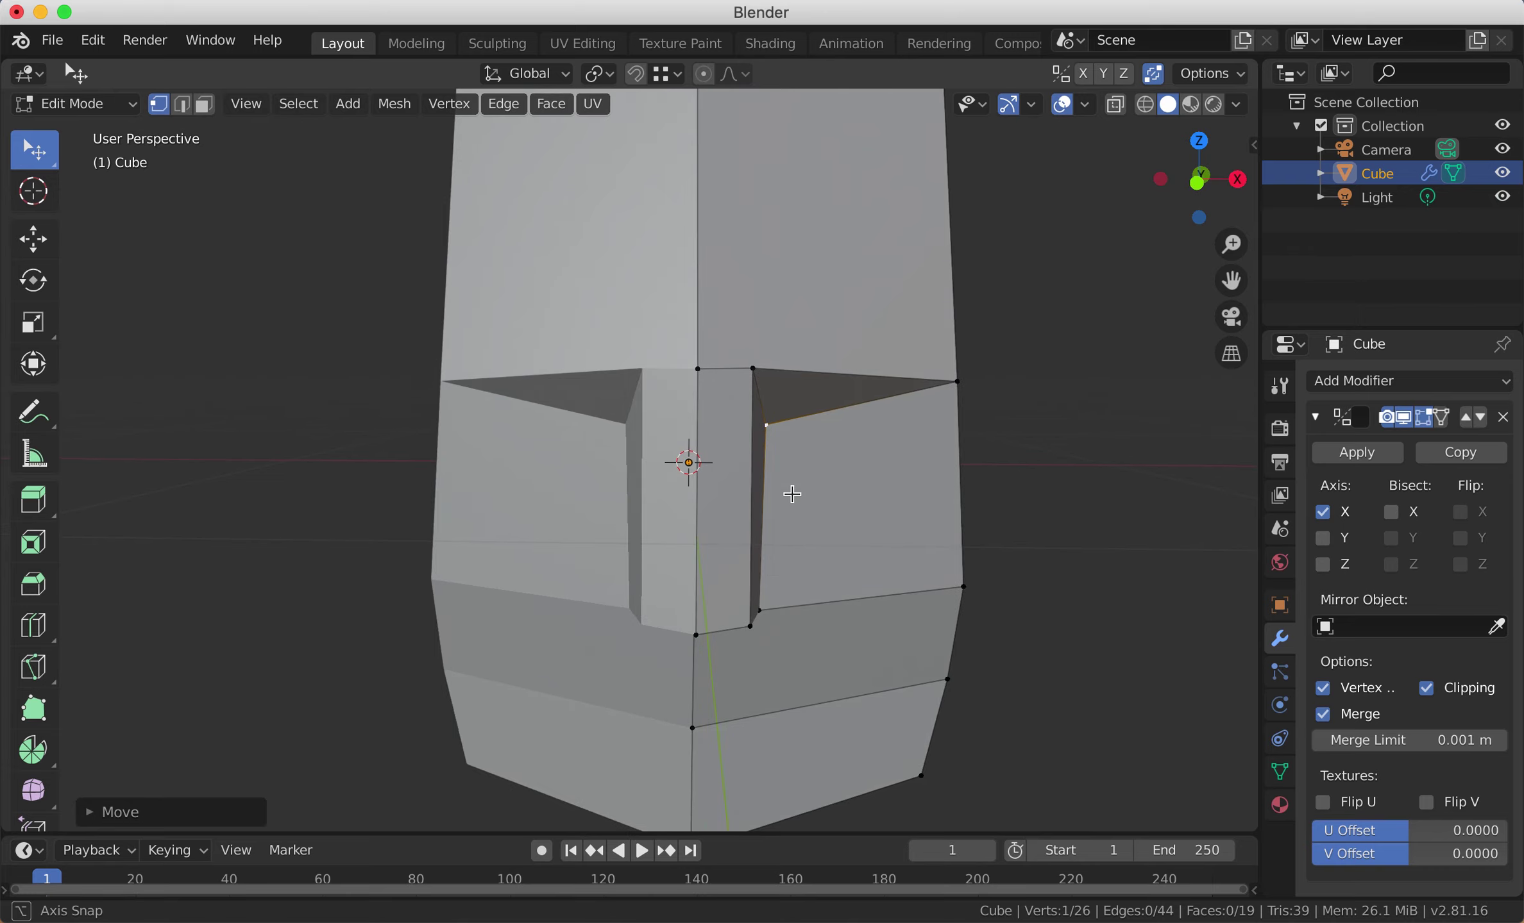
middle_click_drag(833, 499, 956, 591)
left_click(955, 591)
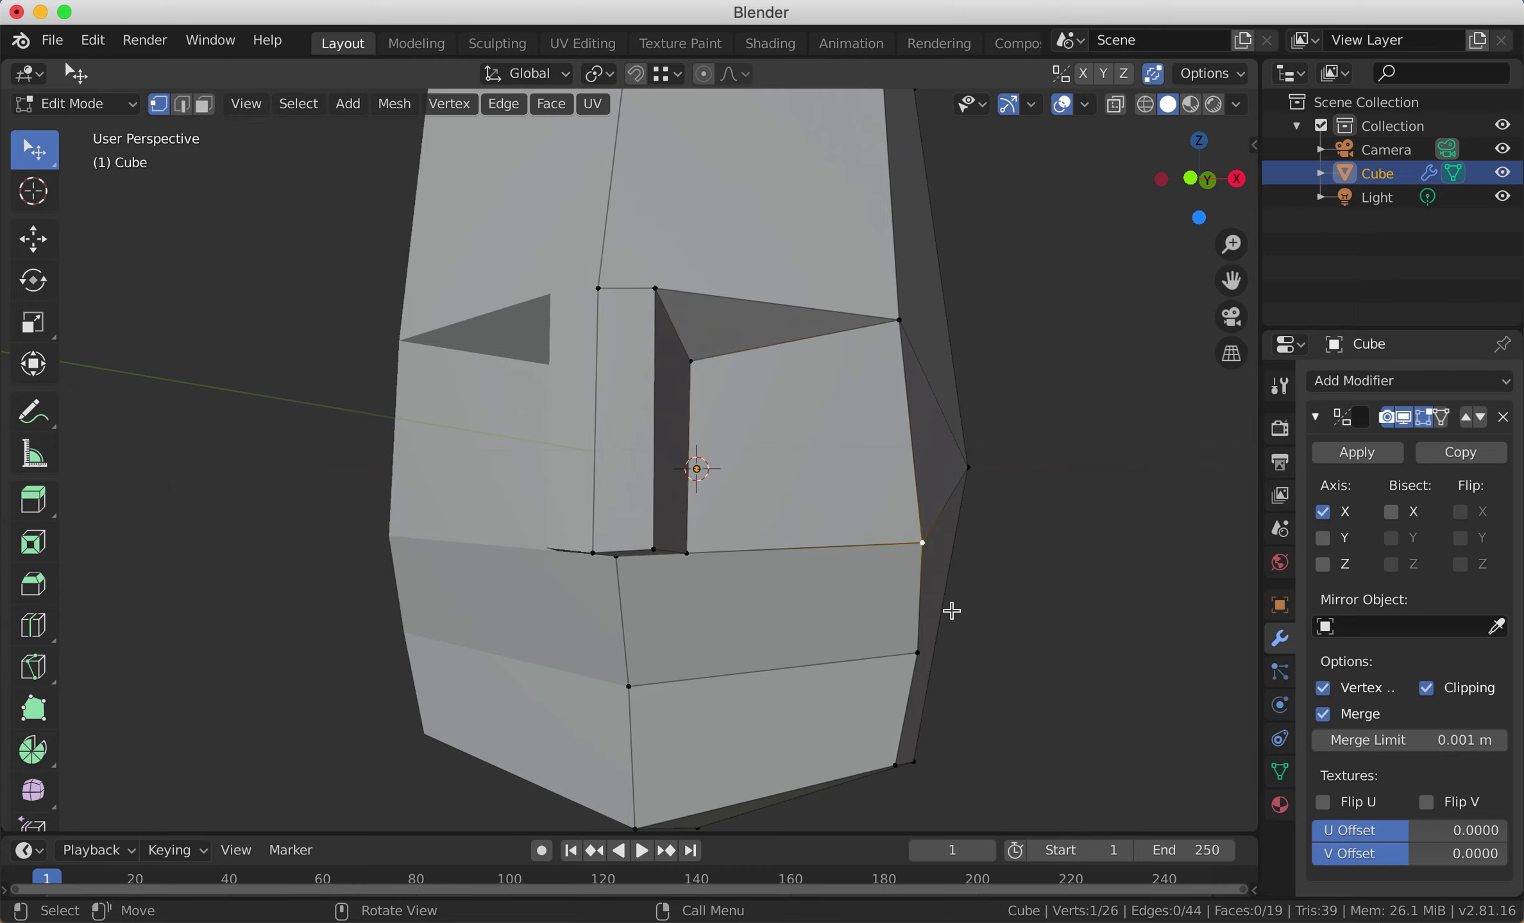
left_click(916, 655)
middle_click_drag(1014, 690, 1013, 690)
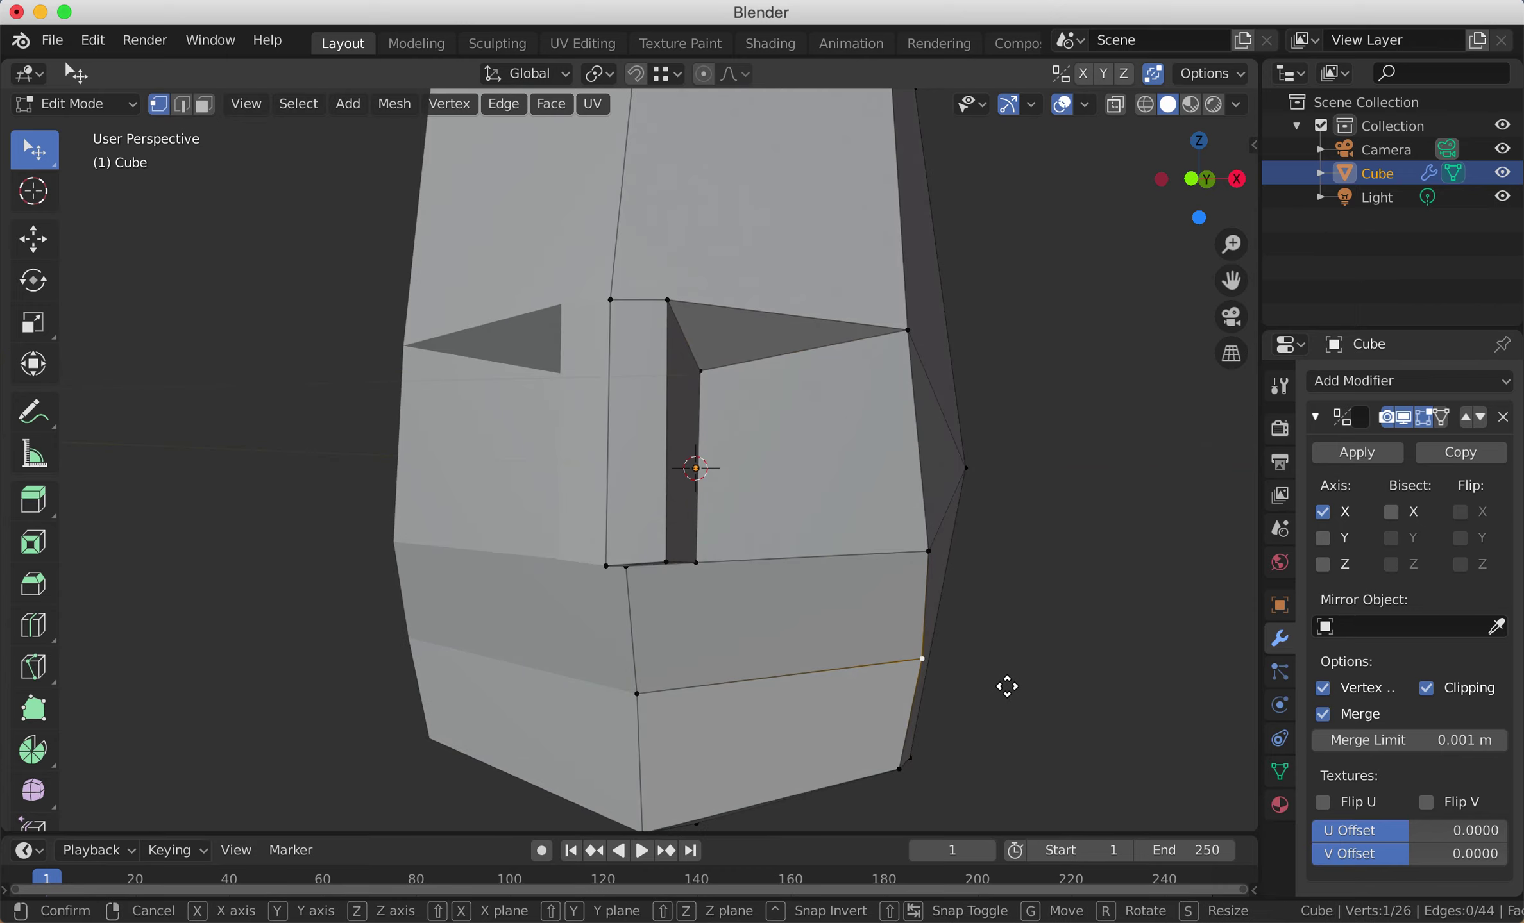
key("g")
left_click(981, 697)
Step: Move the front chin-corner vertex inward to taper the jaw toward the chin
middle_click_drag(981, 697, 894, 717)
left_click(859, 700)
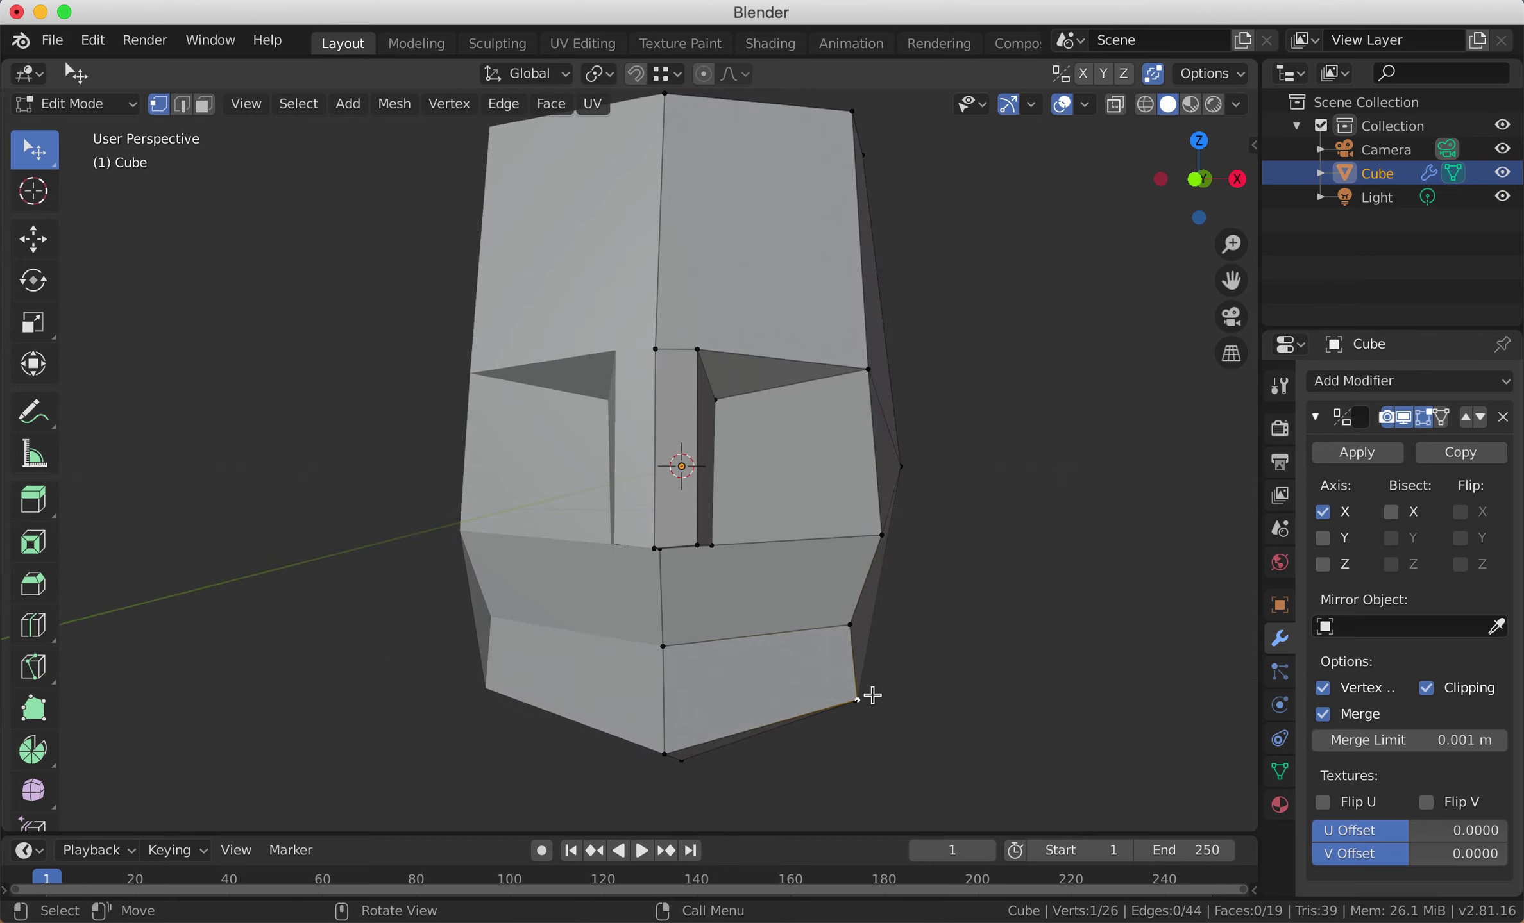
key("g")
left_click(851, 693)
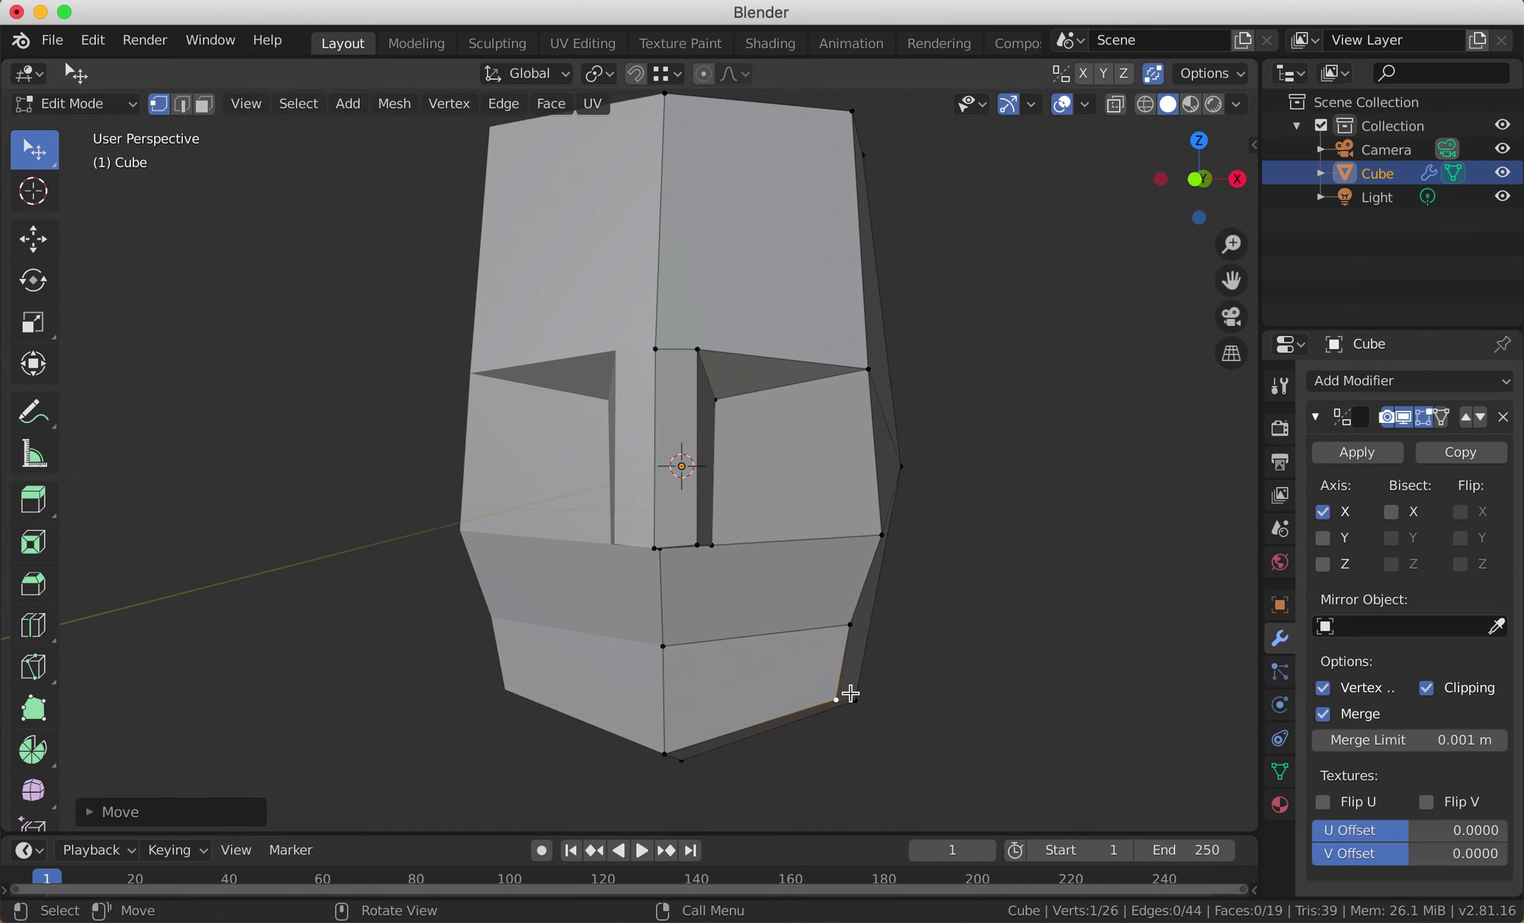
Step: Raise the centre nose-bridge vertex slightly above the outer bridge vertex
mouse_move(907, 672)
middle_mouse_down()
mouse_move(802, 680)
mouse_move(728, 656)
mouse_move(823, 683)
mouse_move(901, 680)
middle_mouse_up()
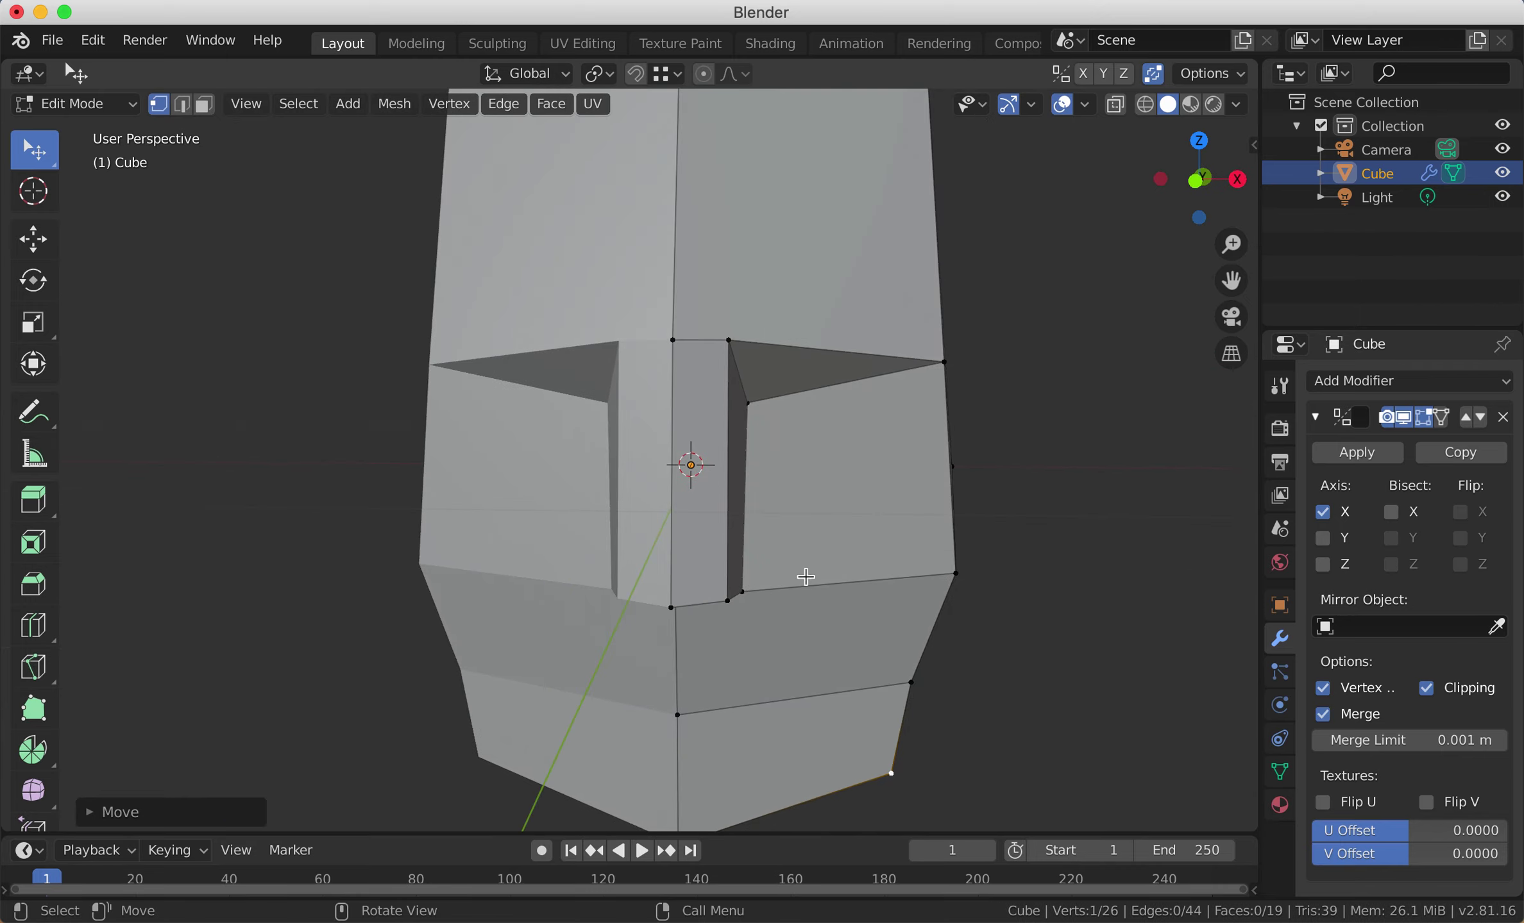
left_click(674, 328)
left_click_drag(675, 328, 673, 322)
Step: Move the outer cheek vertex at nose-base level inward by about 0.02 m to slim the cheek
mouse_move(783, 553)
middle_mouse_down()
mouse_move(762, 547)
mouse_move(778, 545)
middle_mouse_up()
middle_click_drag(781, 651, 763, 590)
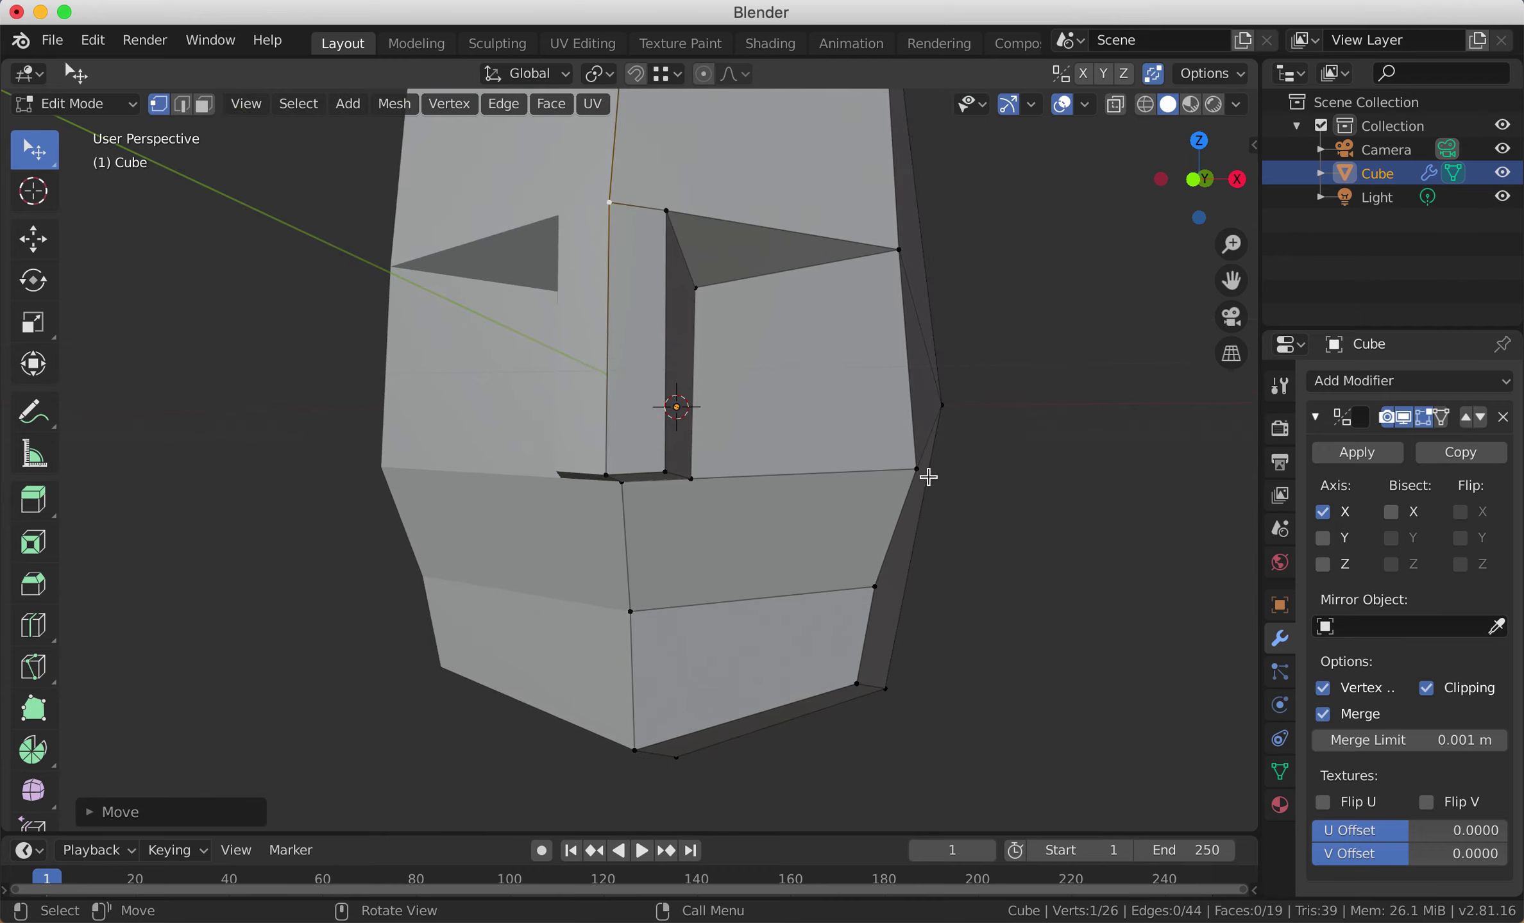
left_click(917, 469)
key("g")
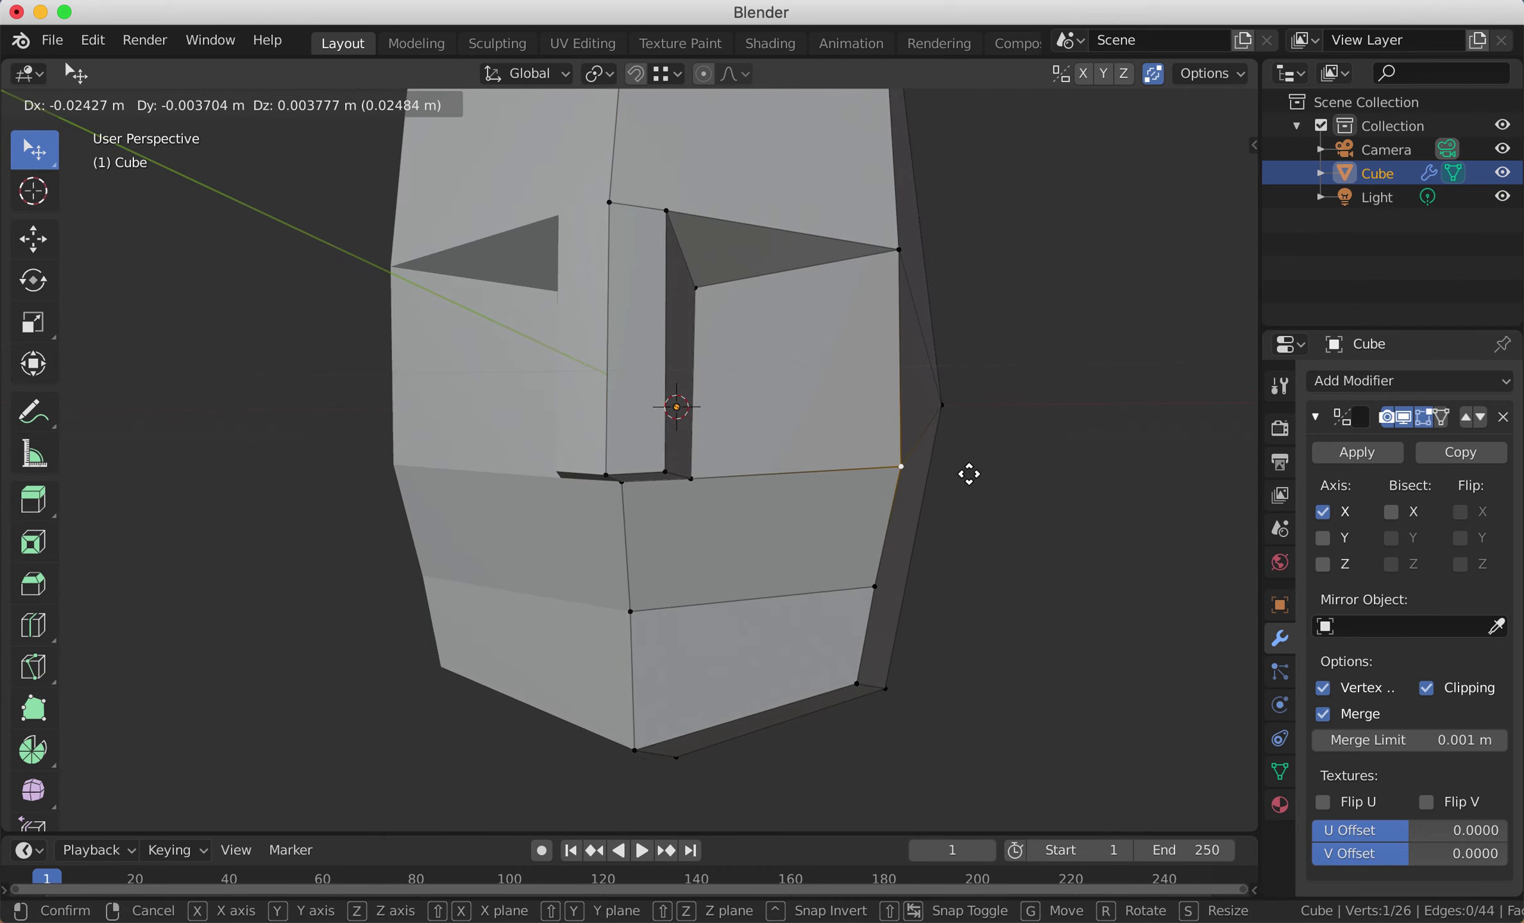
left_click(969, 473)
Step: Move the centre vertex at mouth level slightly forward to straighten the lower-face profile
middle_click_drag(925, 513, 484, 497)
left_click(473, 508)
mouse_move(795, 566)
middle_mouse_down()
mouse_move(670, 612)
mouse_move(767, 560)
middle_mouse_up()
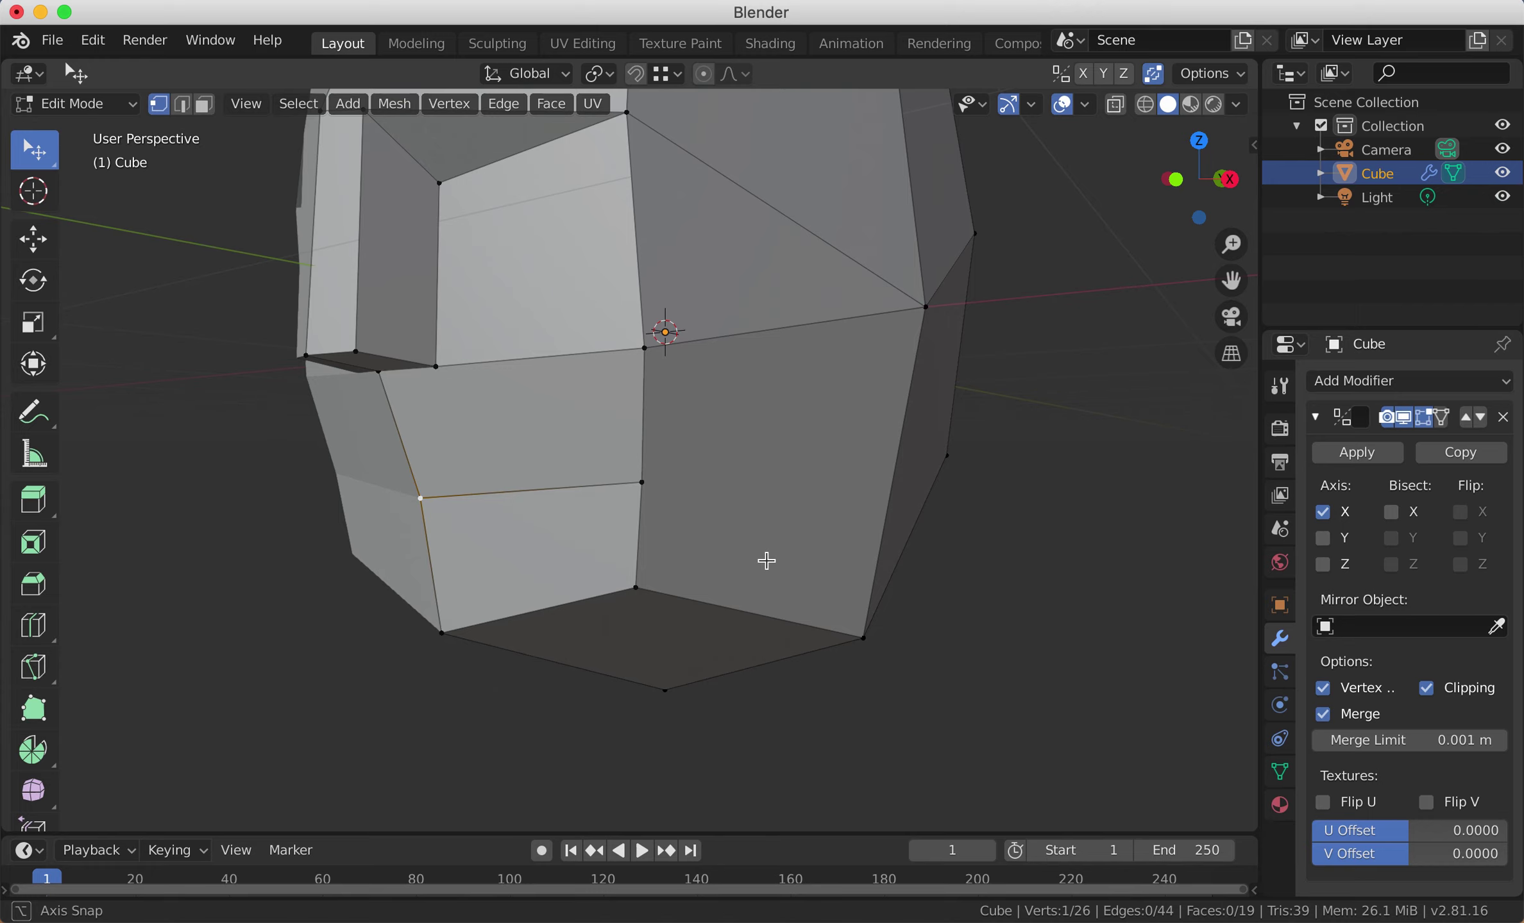
middle_click_drag(762, 563, 696, 560)
key("g")
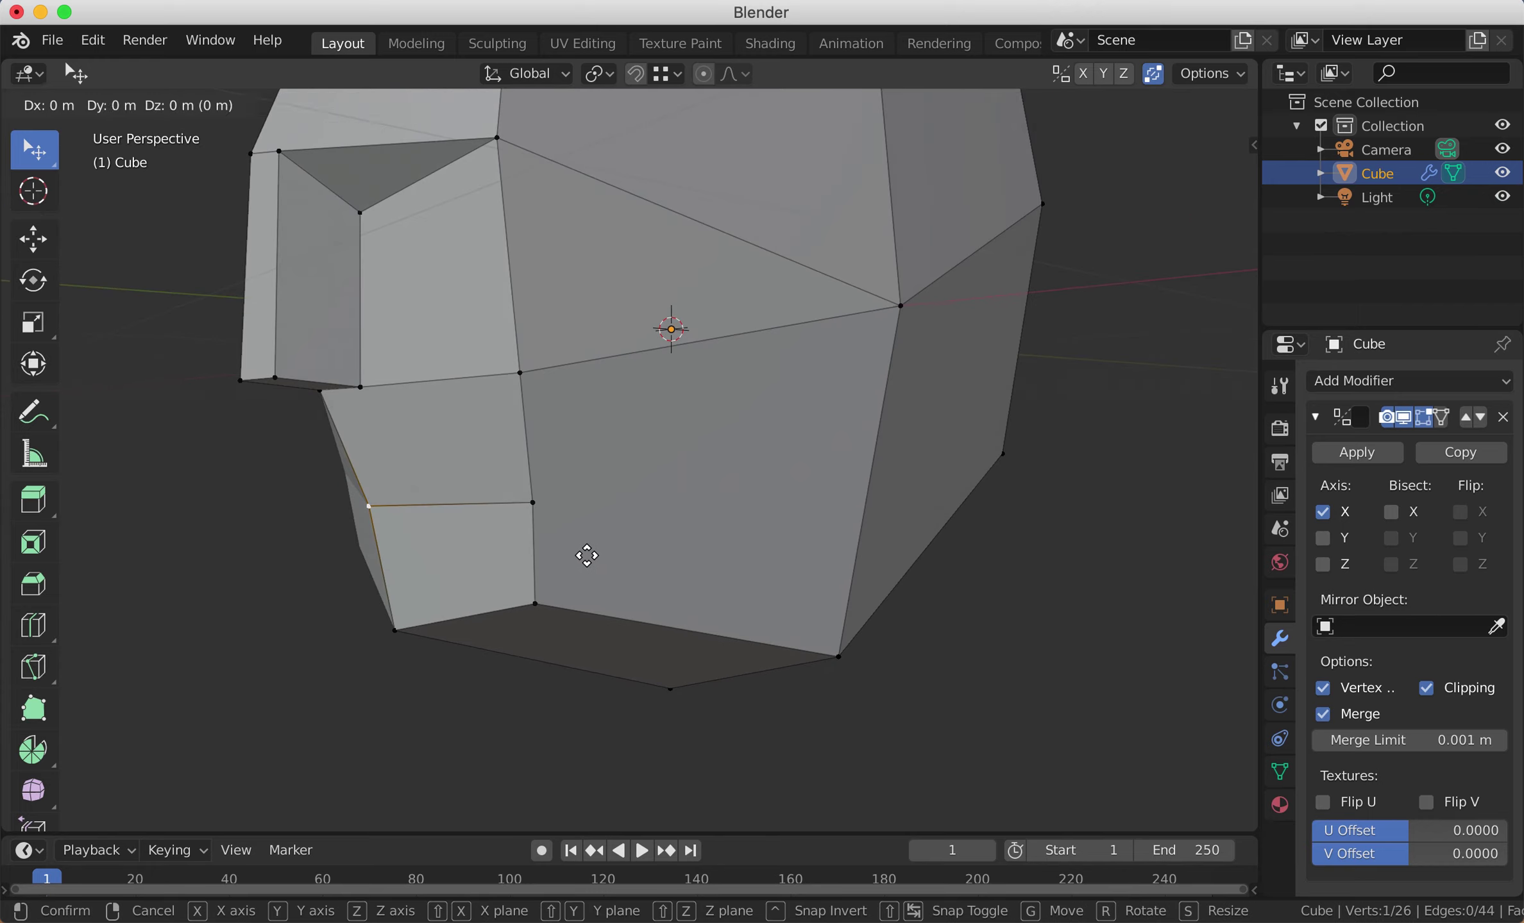
left_click(598, 554)
Step: Knife-cut from the outer nose-base vertex to the middle of the mouth line, with cuts to the centre edge just below and above the mouth
scroll(601, 557, "down", 2)
middle_click_drag(611, 563, 622, 526)
scroll(620, 531, "up", 1)
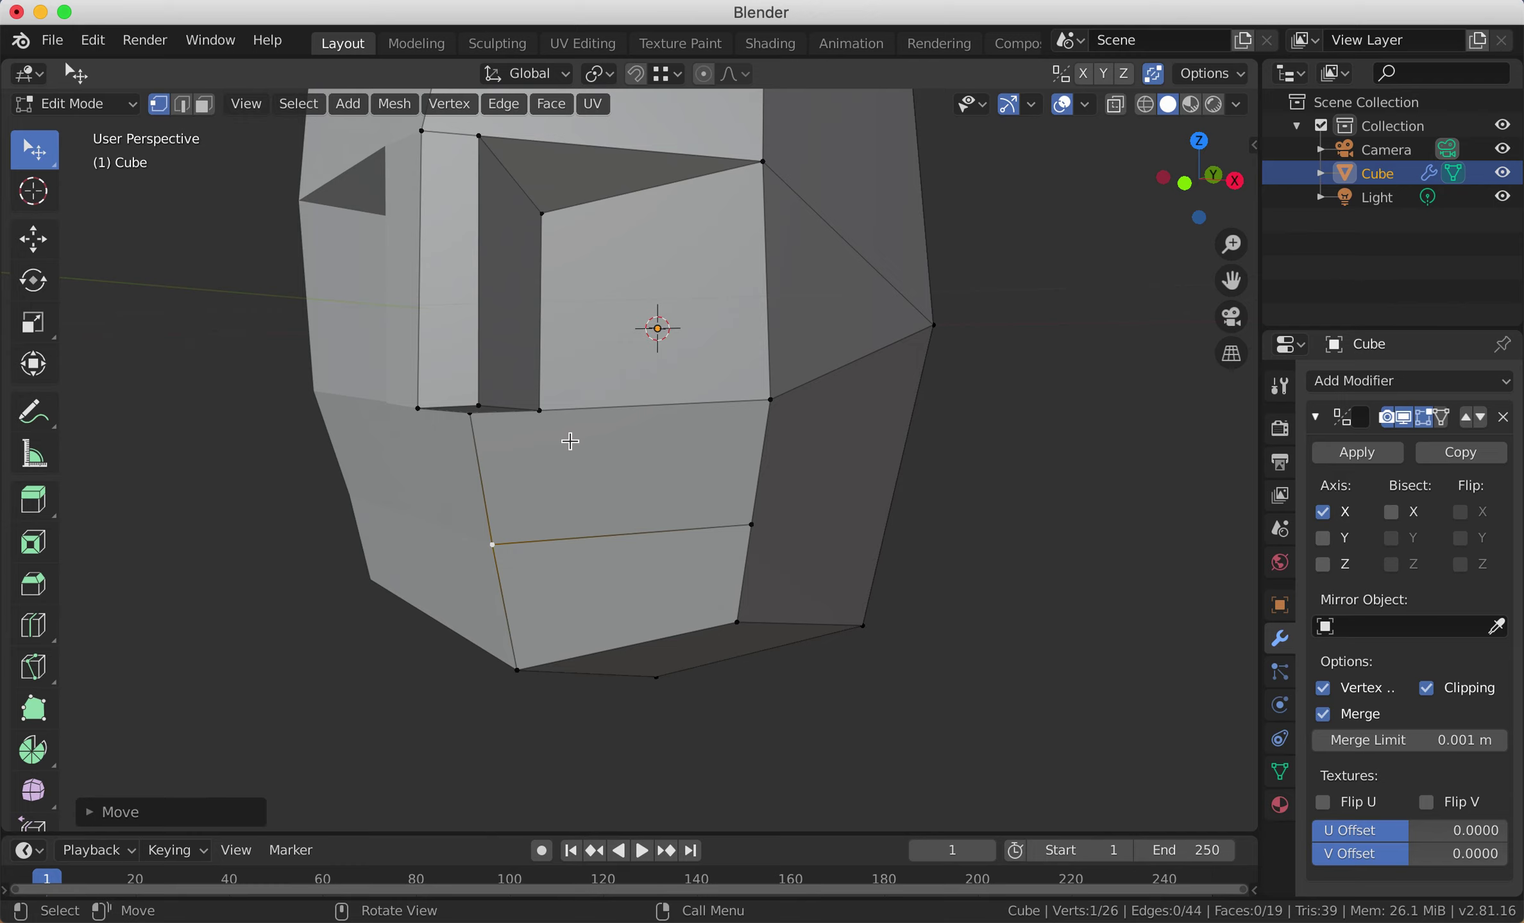
key("k")
left_click(539, 409)
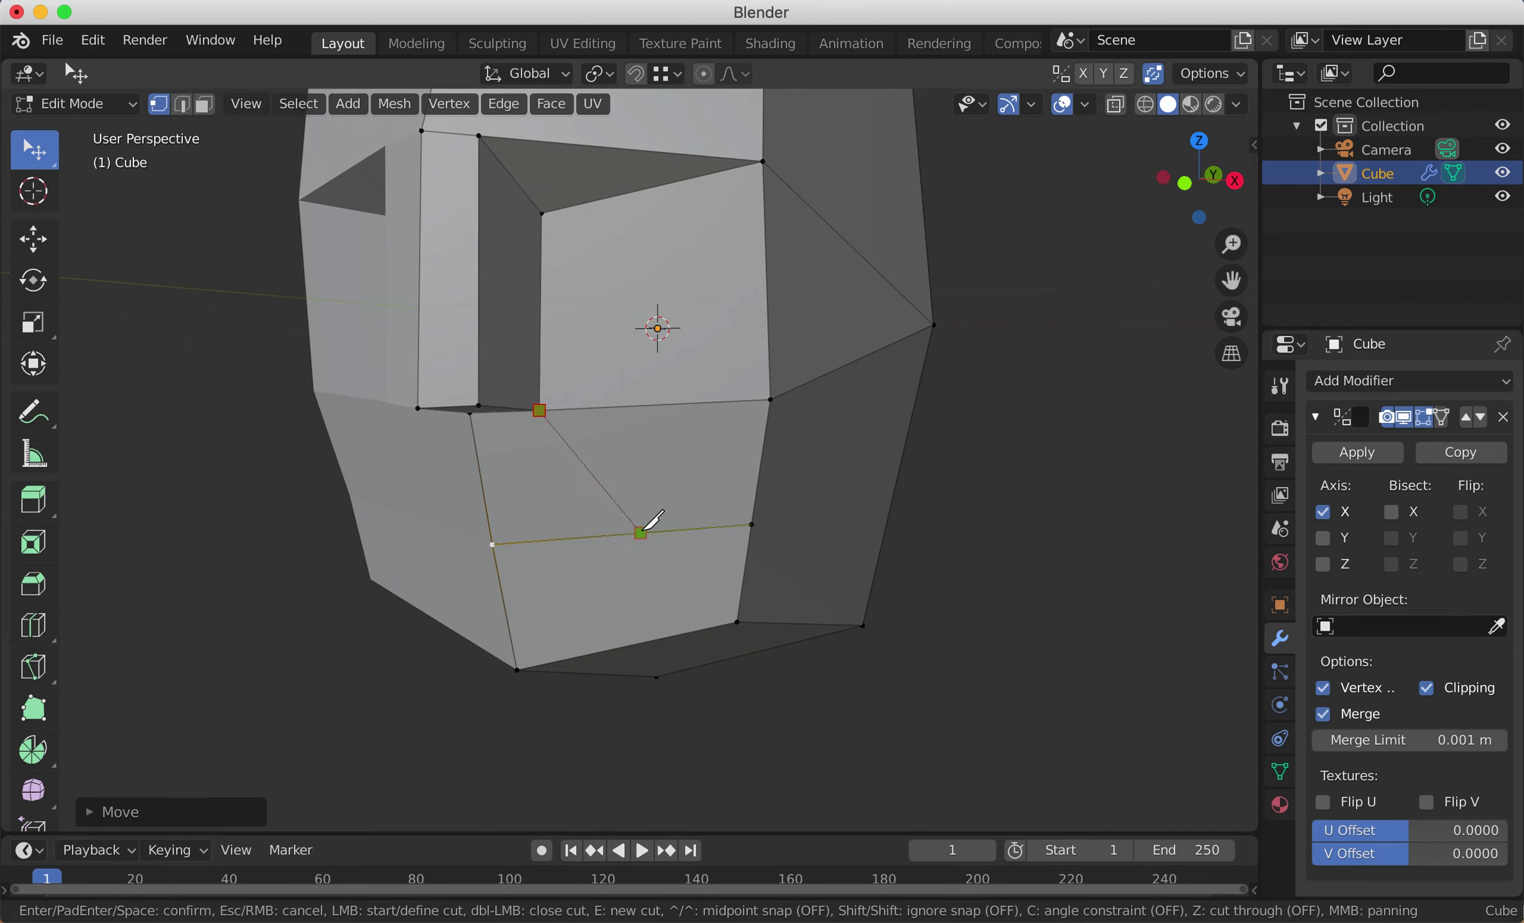
left_click(643, 532)
left_click(498, 574)
left_click(644, 533)
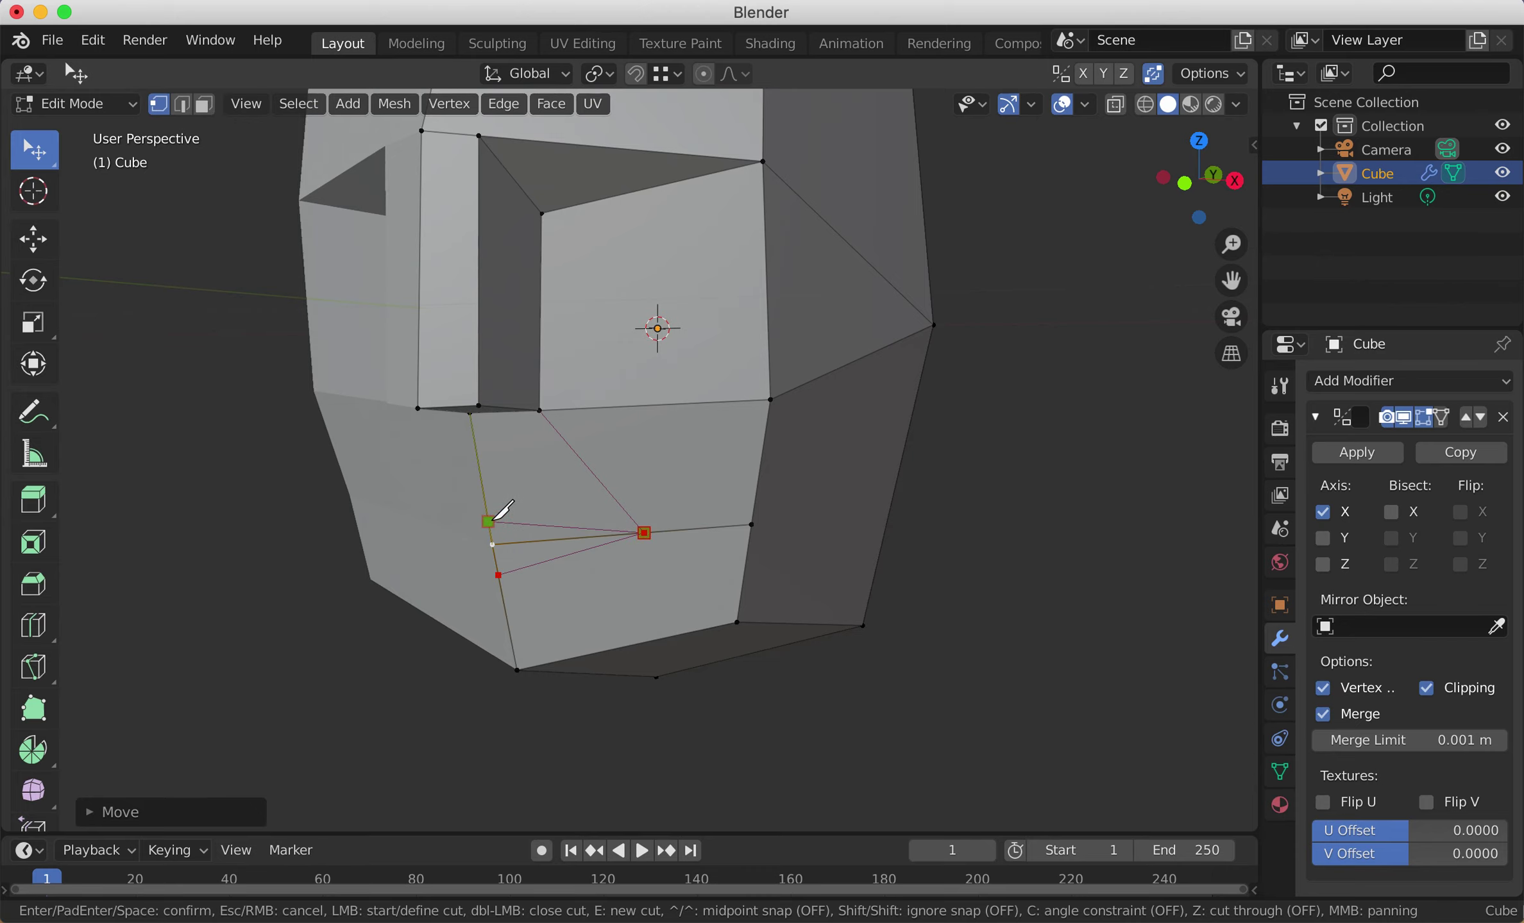
left_click(487, 516)
key("Return")
Step: Pull the centre vertices above and below the mouth line forward to form protruding upper and lower lips
middle_click_drag(724, 595, 675, 593)
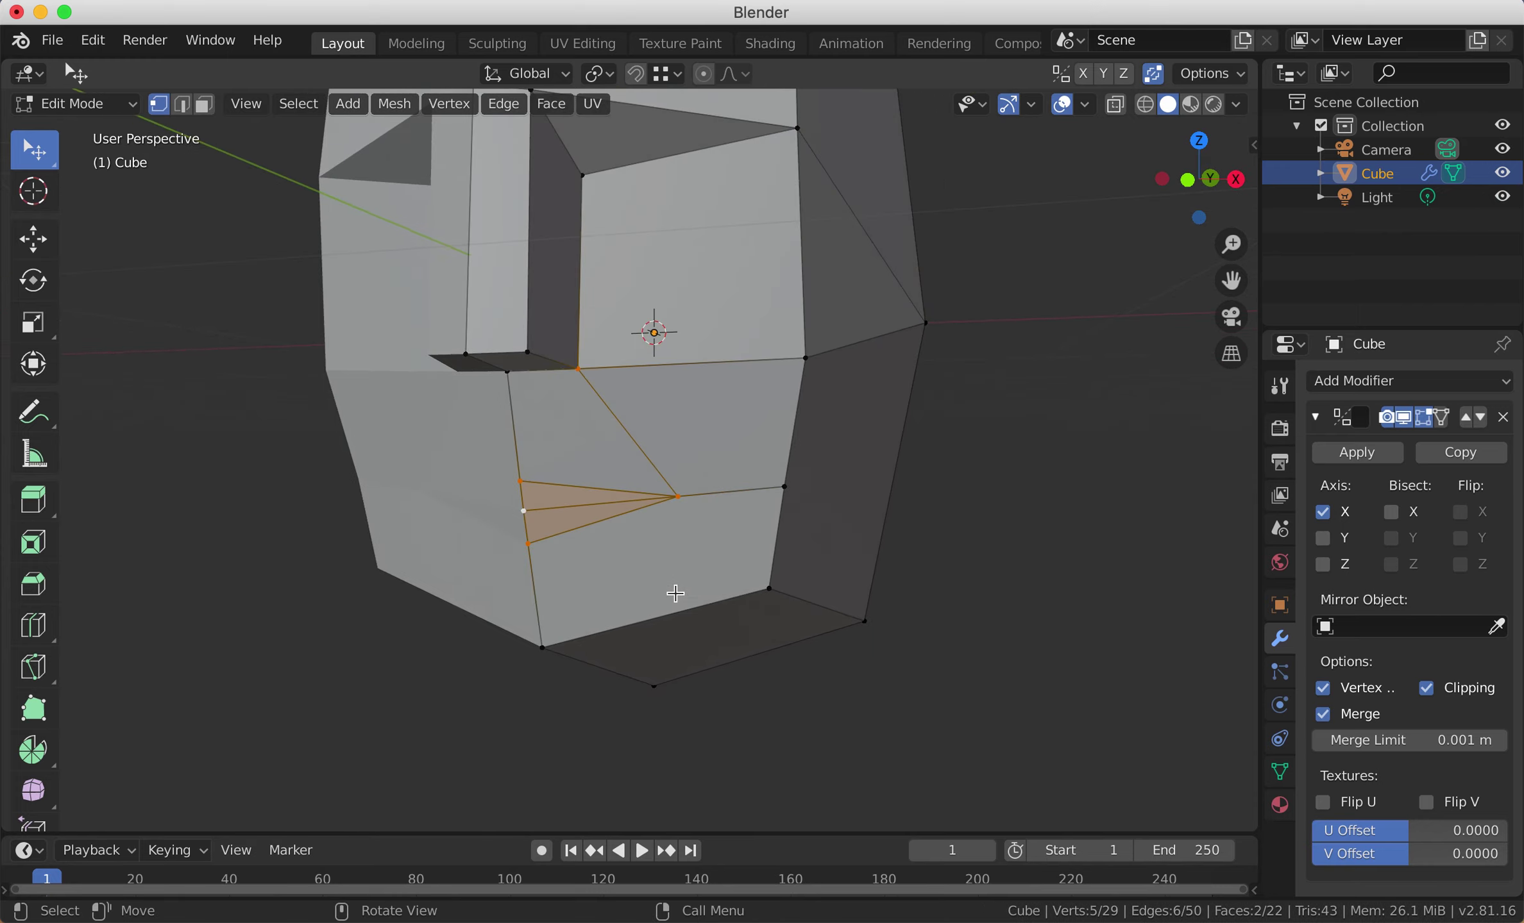
scroll(675, 593, "down", 1)
middle_click_drag(666, 472, 647, 557)
scroll(590, 529, "up", 2)
middle_click_drag(442, 593, 425, 594)
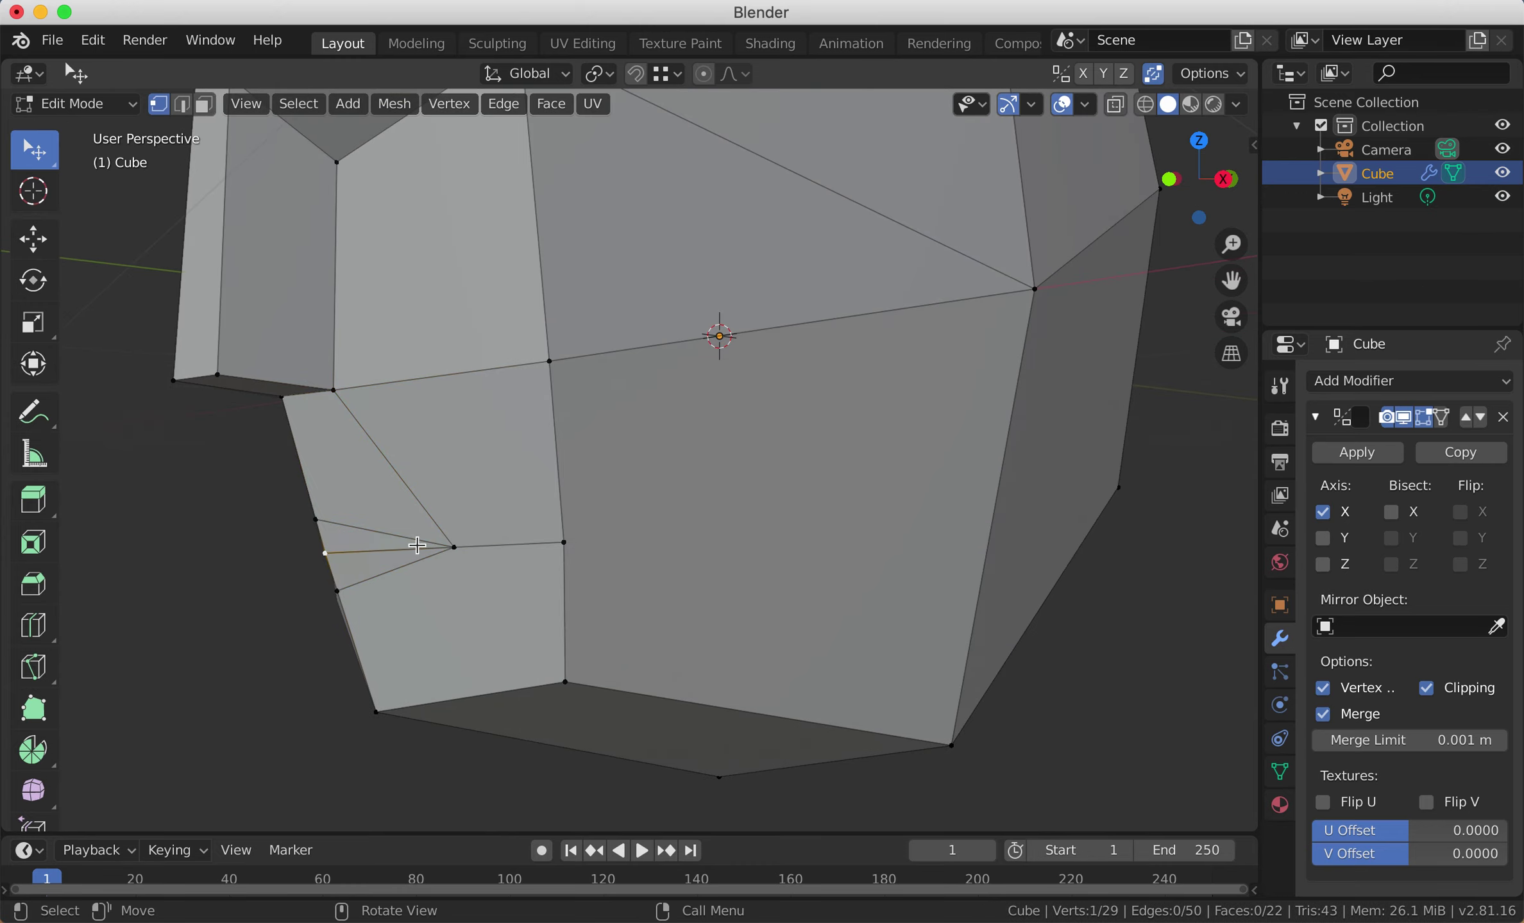
key("g")
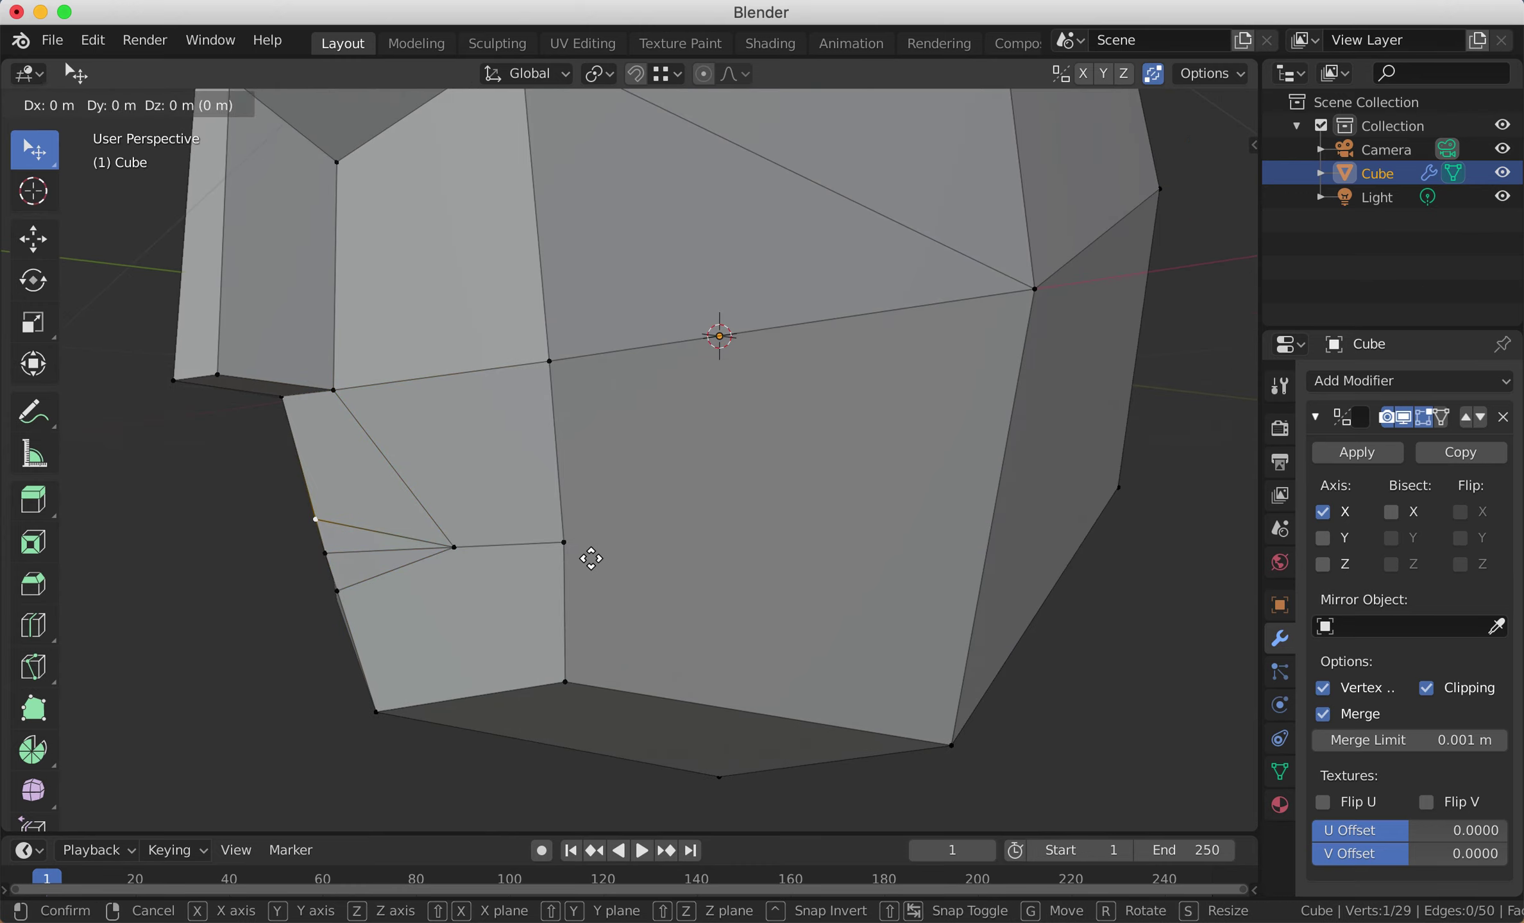
left_click(577, 552)
left_click(333, 590)
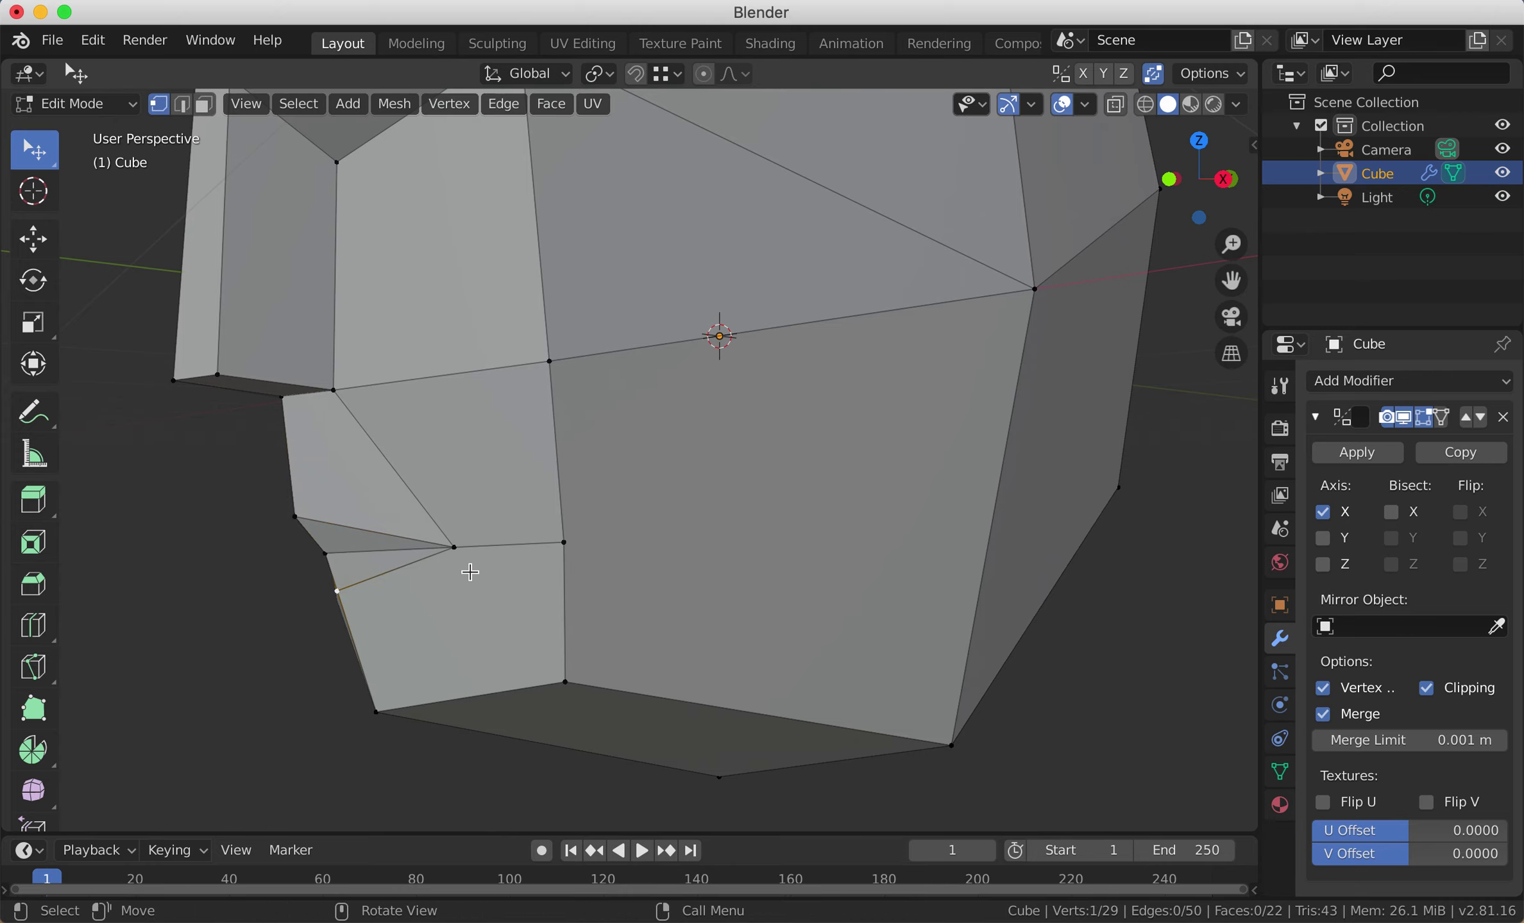
key("g")
left_click(447, 573)
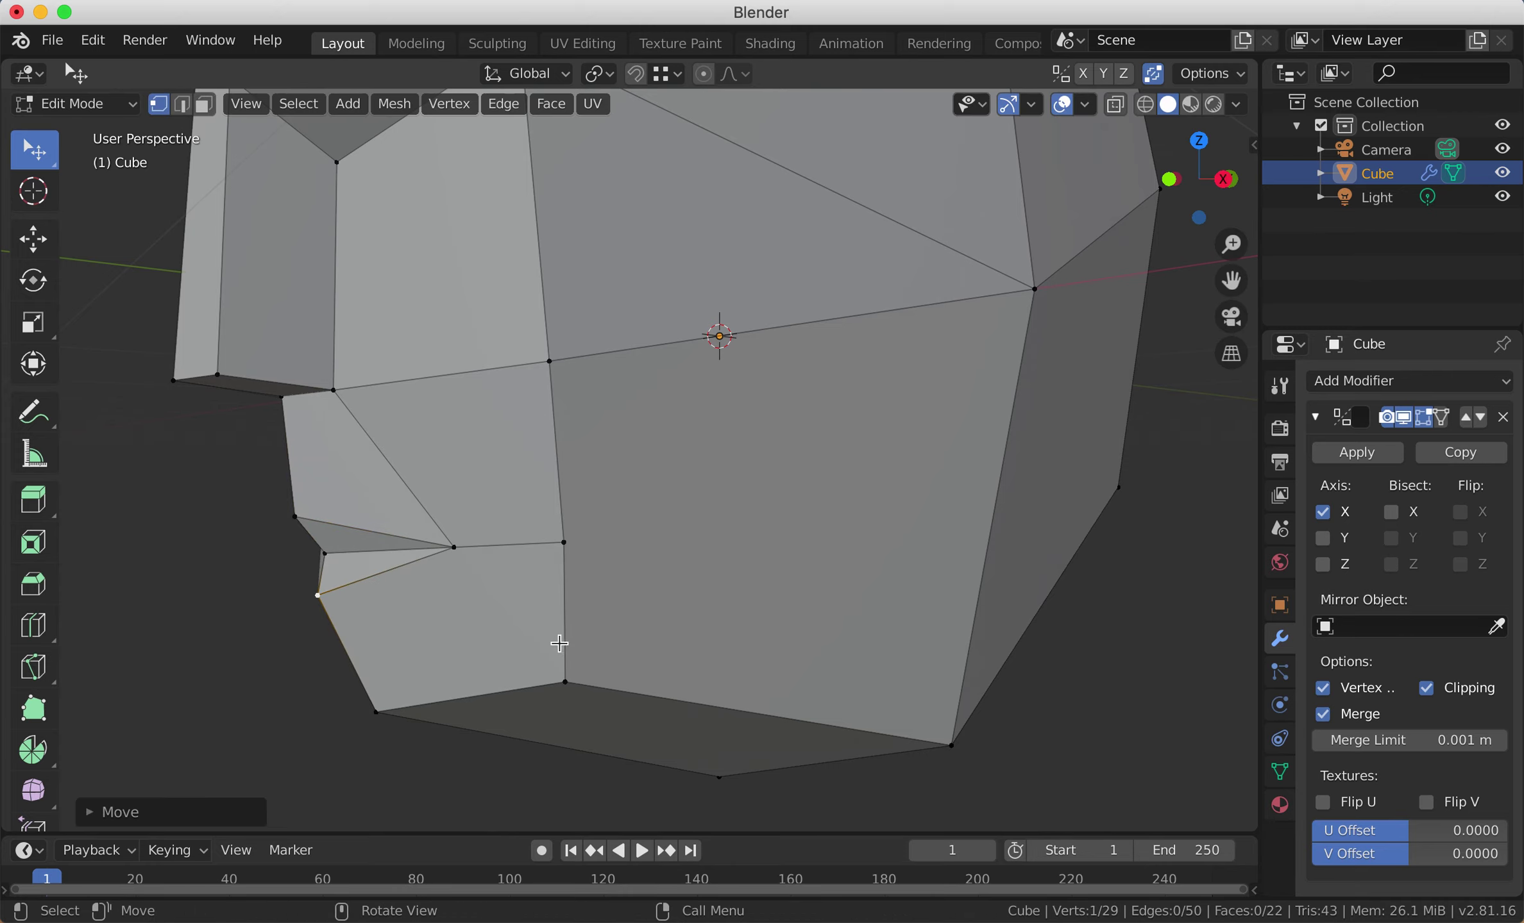
Step: Nudge the centre upper-lip vertex and shift the centre lower-lip vertex slightly forward and down
middle_click_drag(554, 638, 612, 608)
middle_click_drag(640, 602, 718, 577)
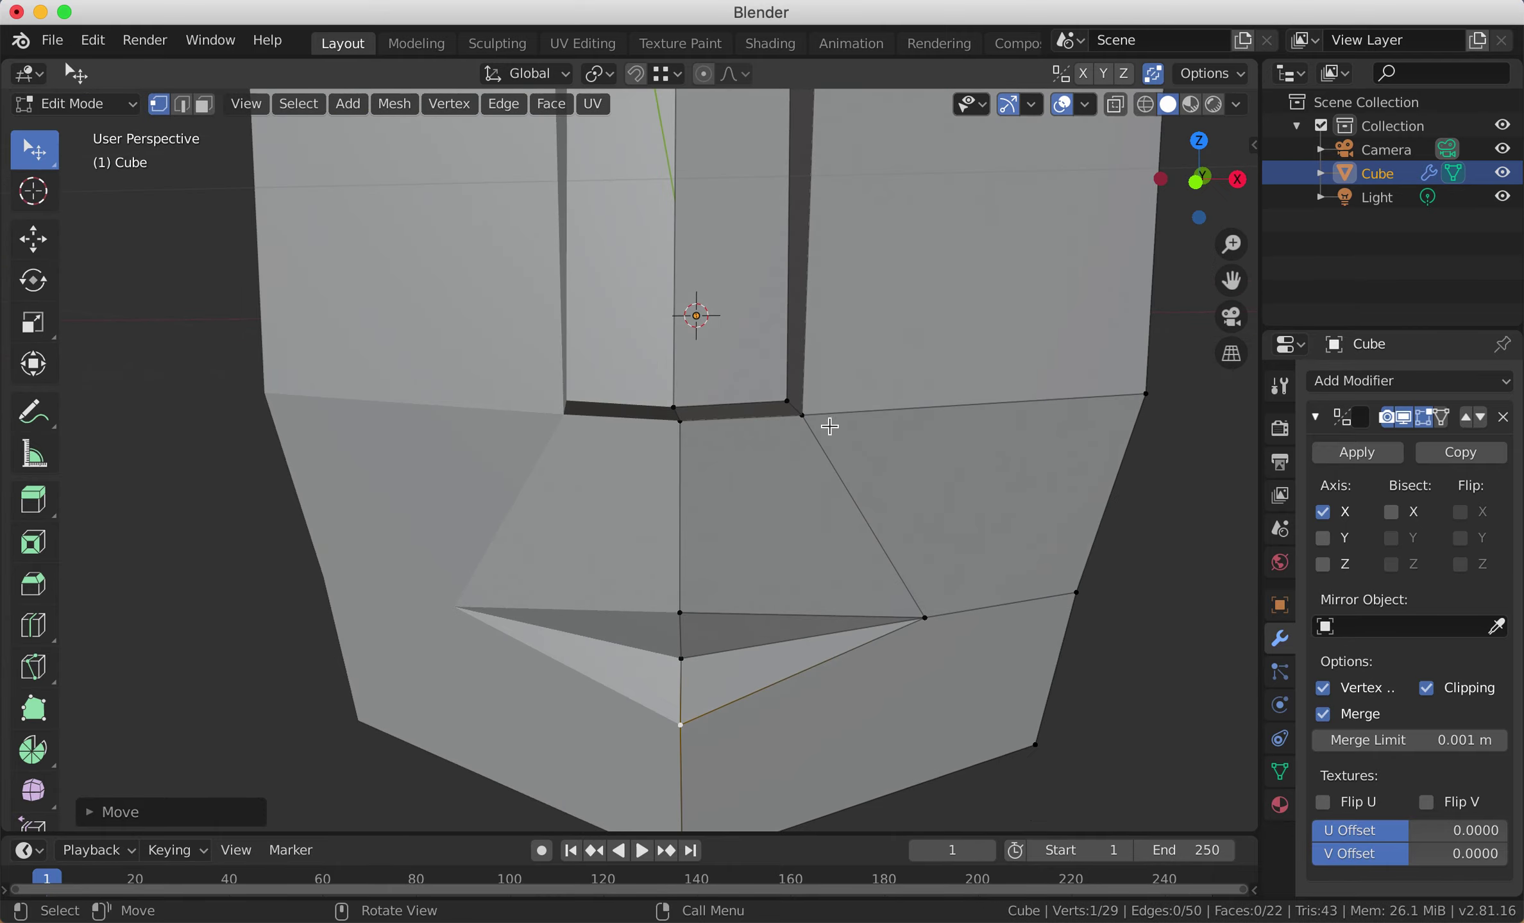
middle_click_drag(776, 624, 640, 631)
key("g")
left_click(444, 649)
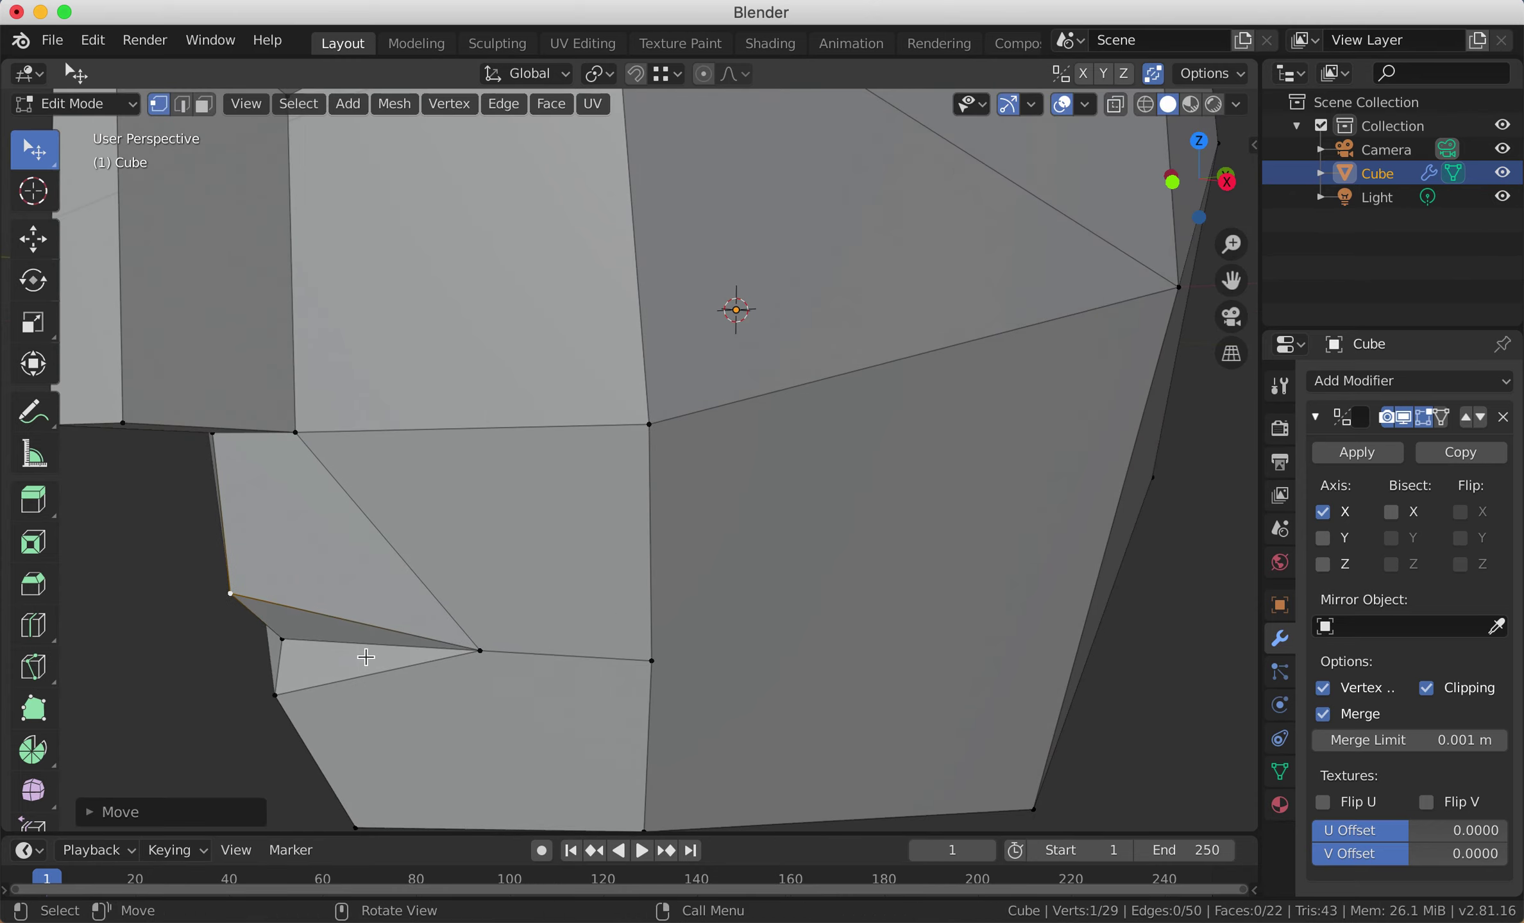
key("g")
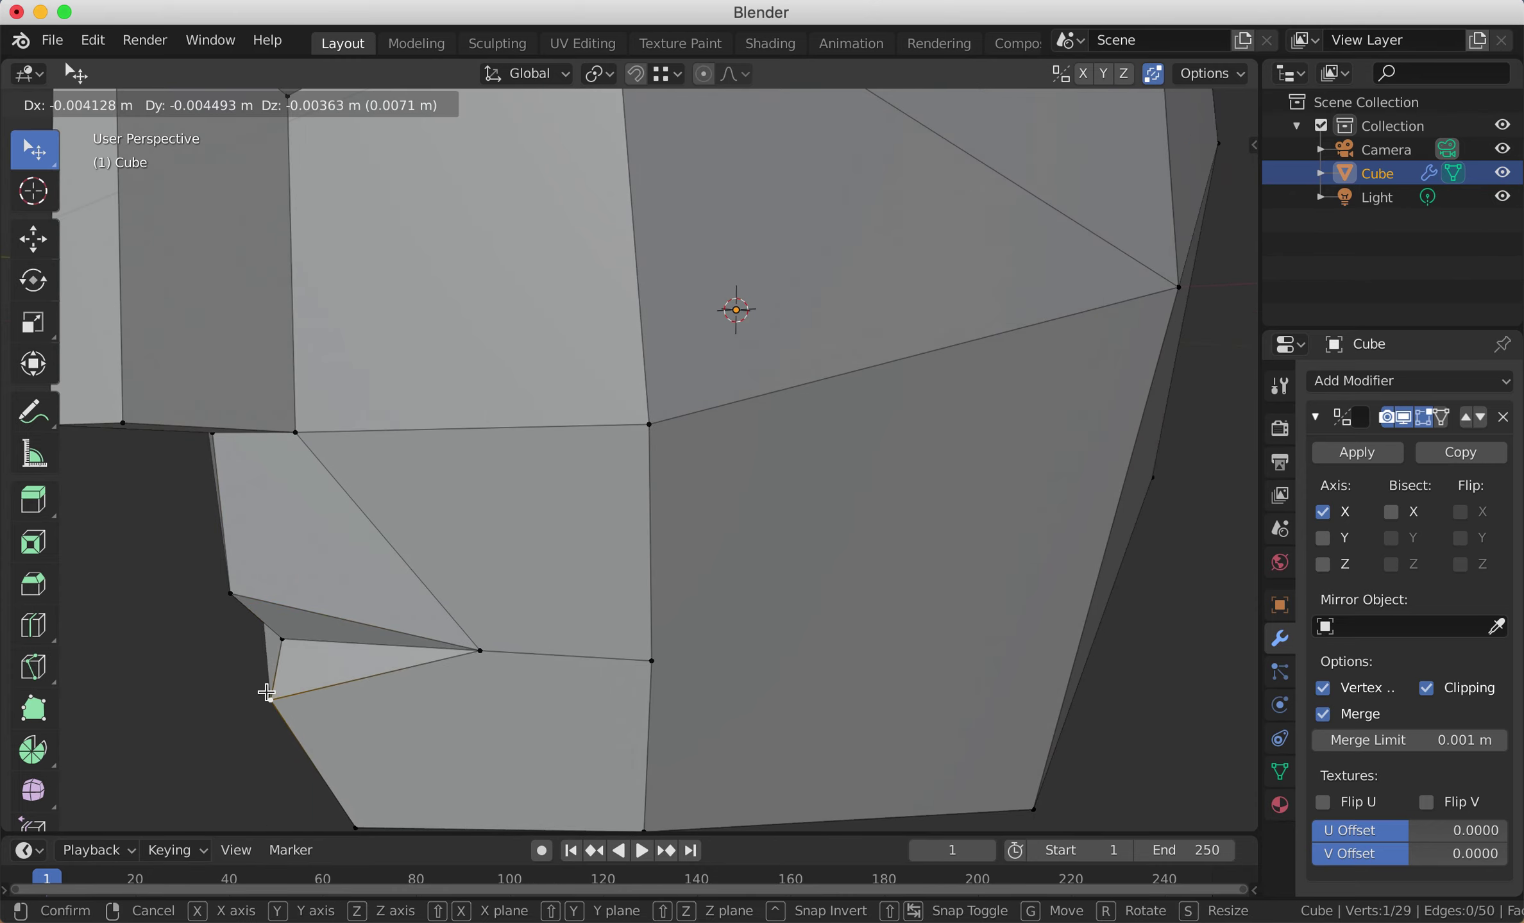
left_click(267, 693)
scroll(517, 655, "down", 5)
middle_click_drag(558, 642, 671, 652)
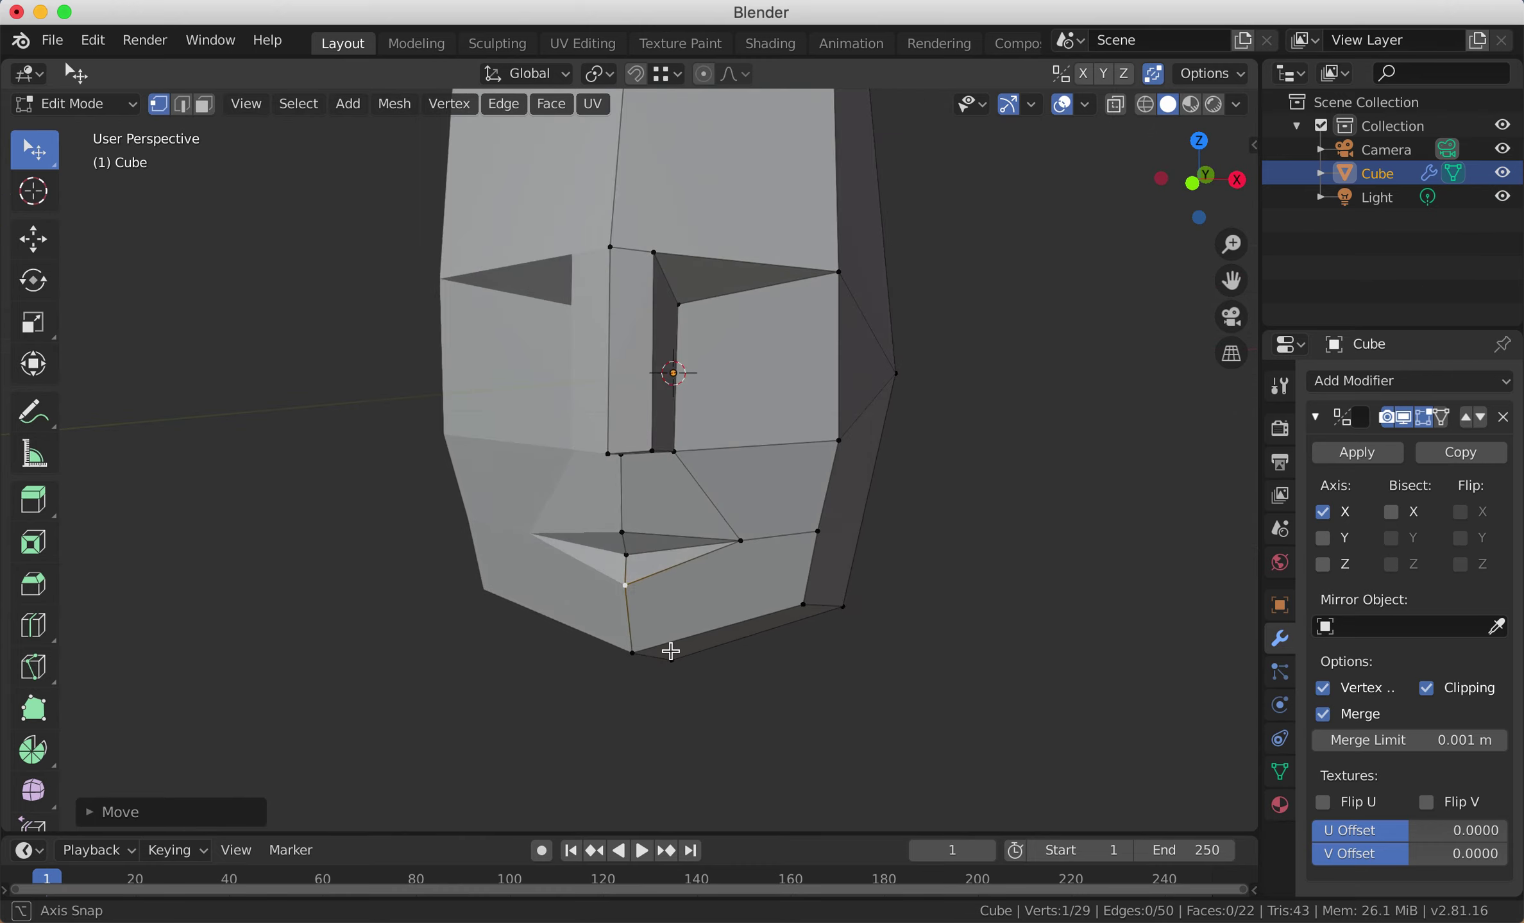